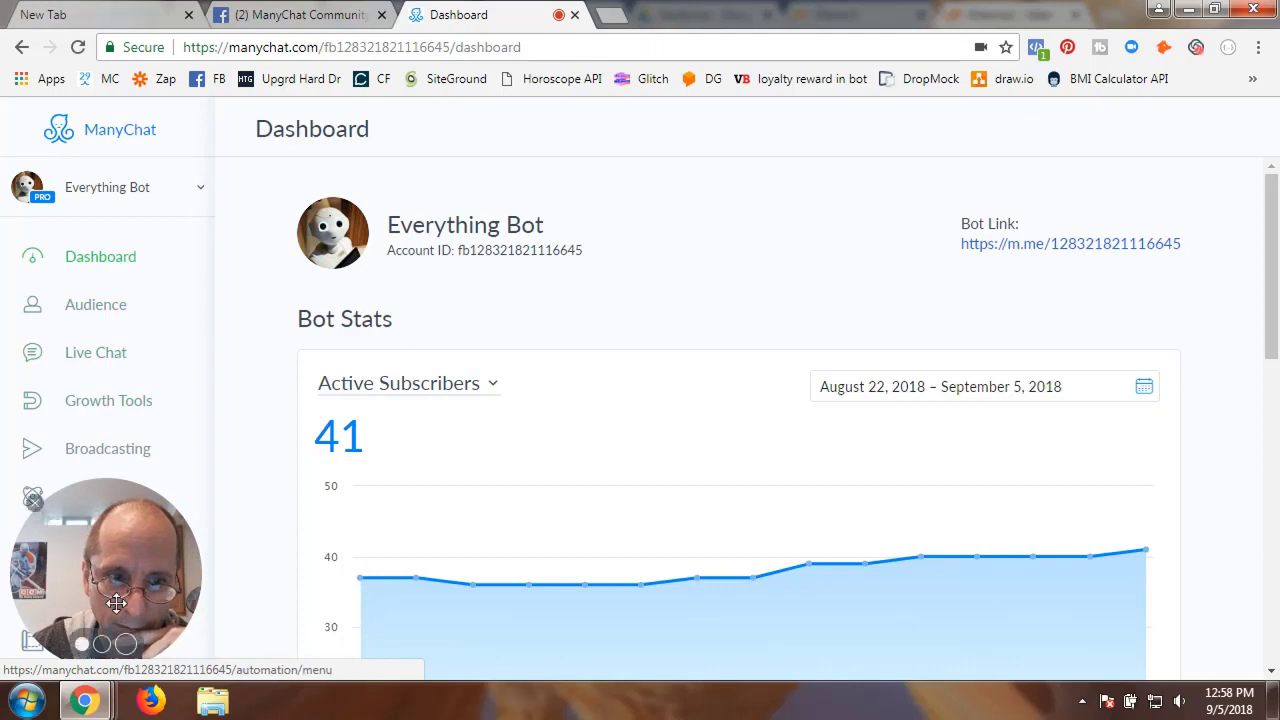
# Create a flow named Offer in the Test flows folder and switch it to the visual flow builder
pyautogui.click(84, 544)
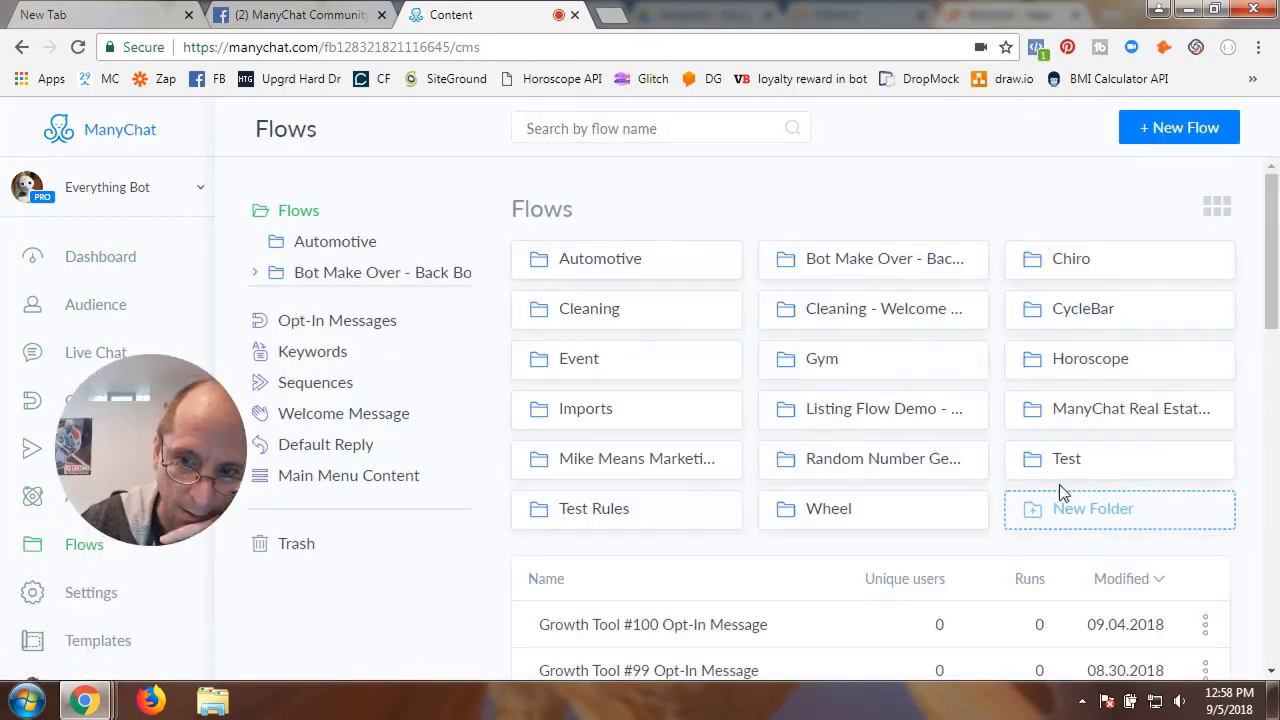
pyautogui.click(1065, 468)
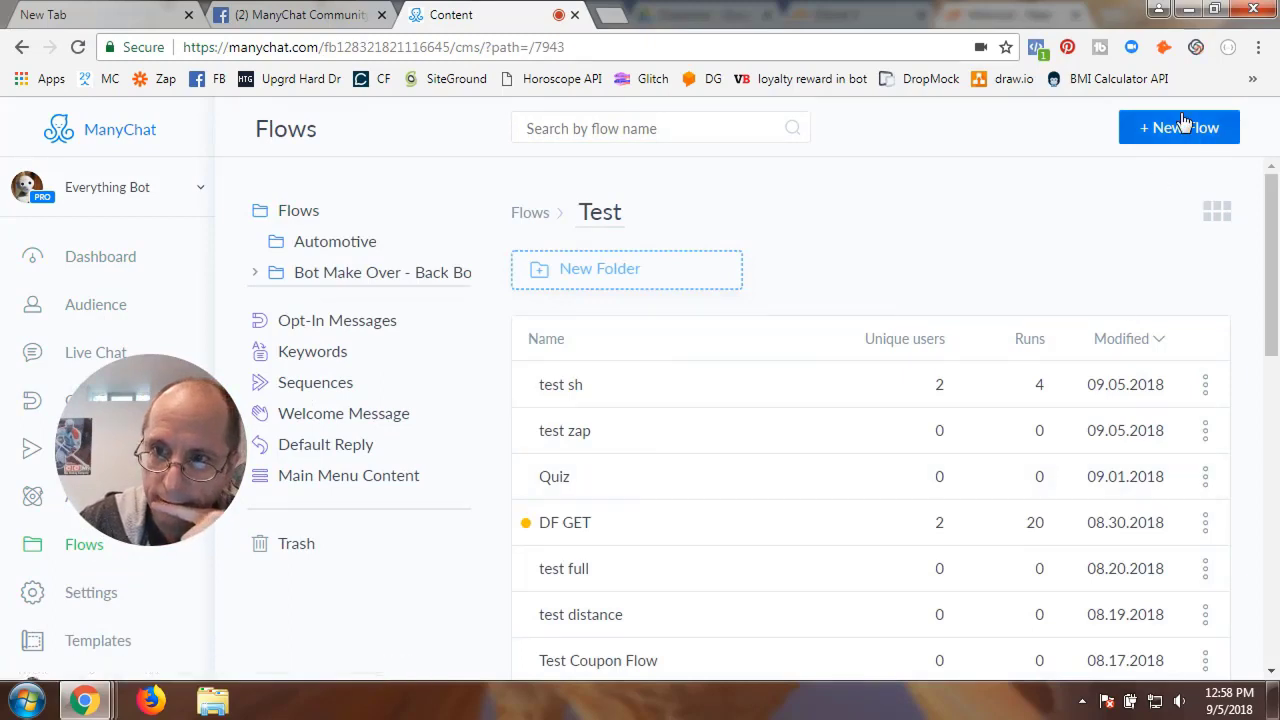
pyautogui.click(1183, 124)
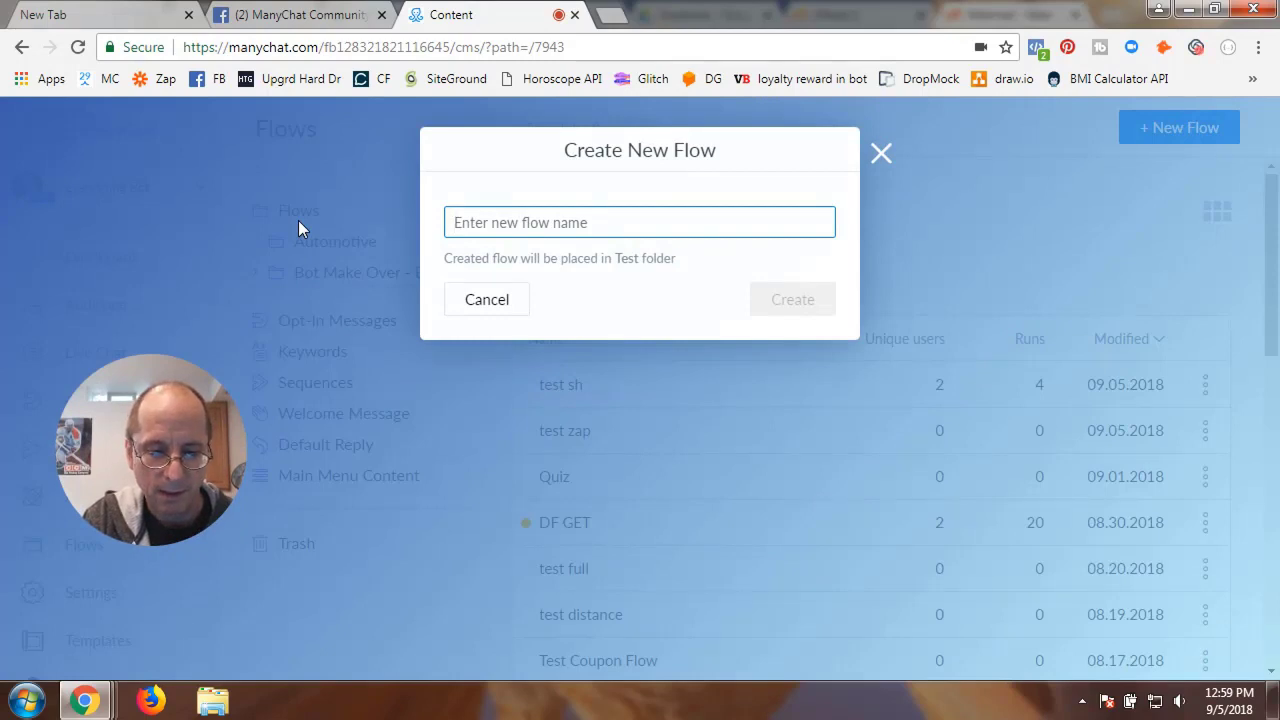
pyautogui.write('Offer')
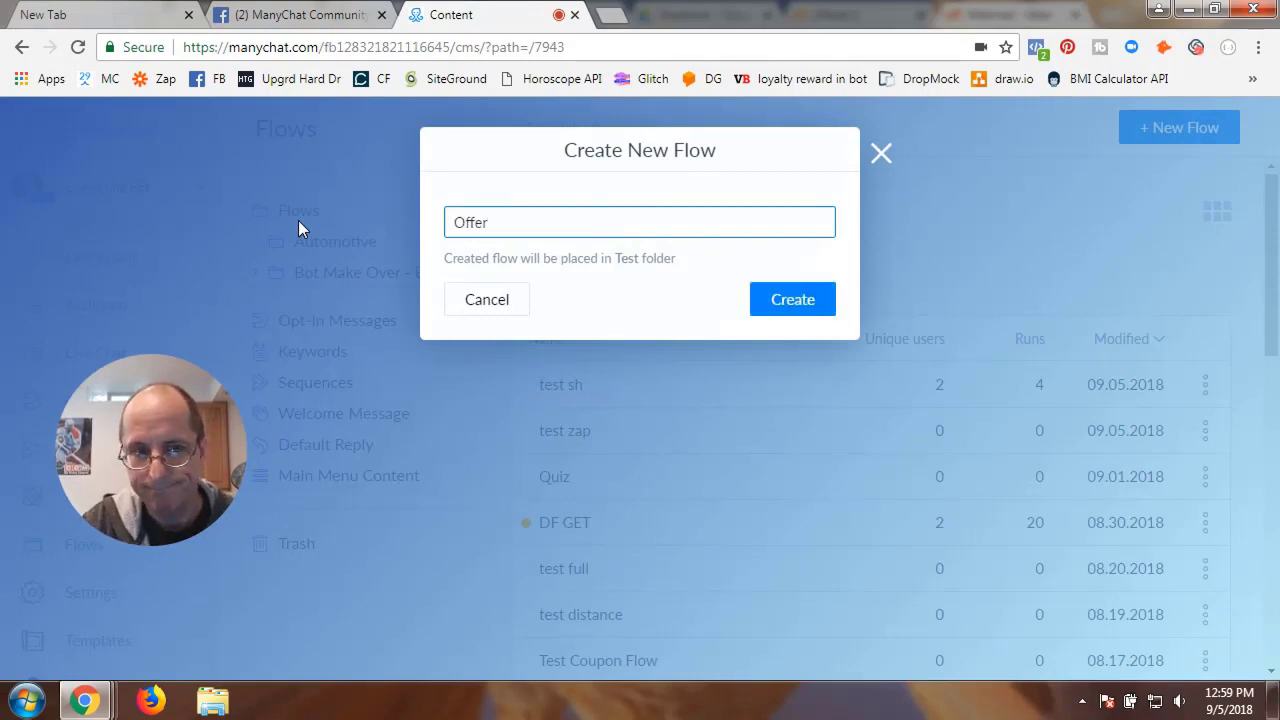
pyautogui.click(794, 304)
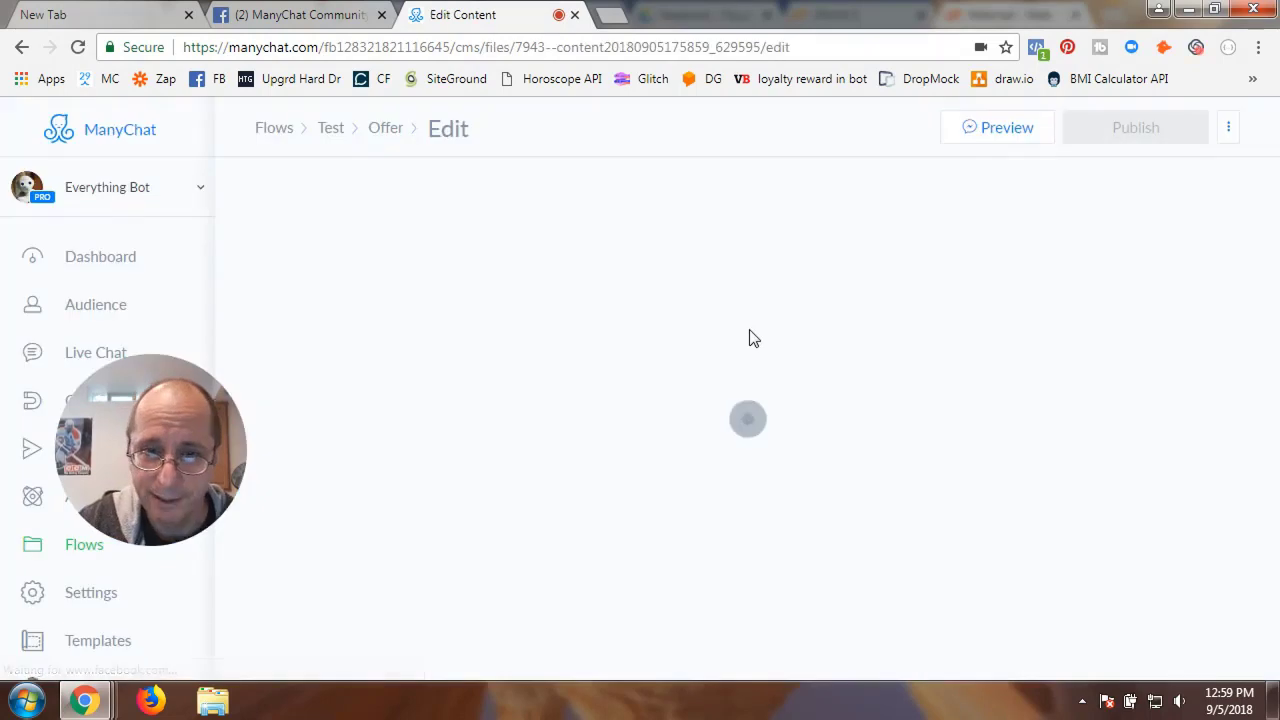
pyautogui.click(1170, 172)
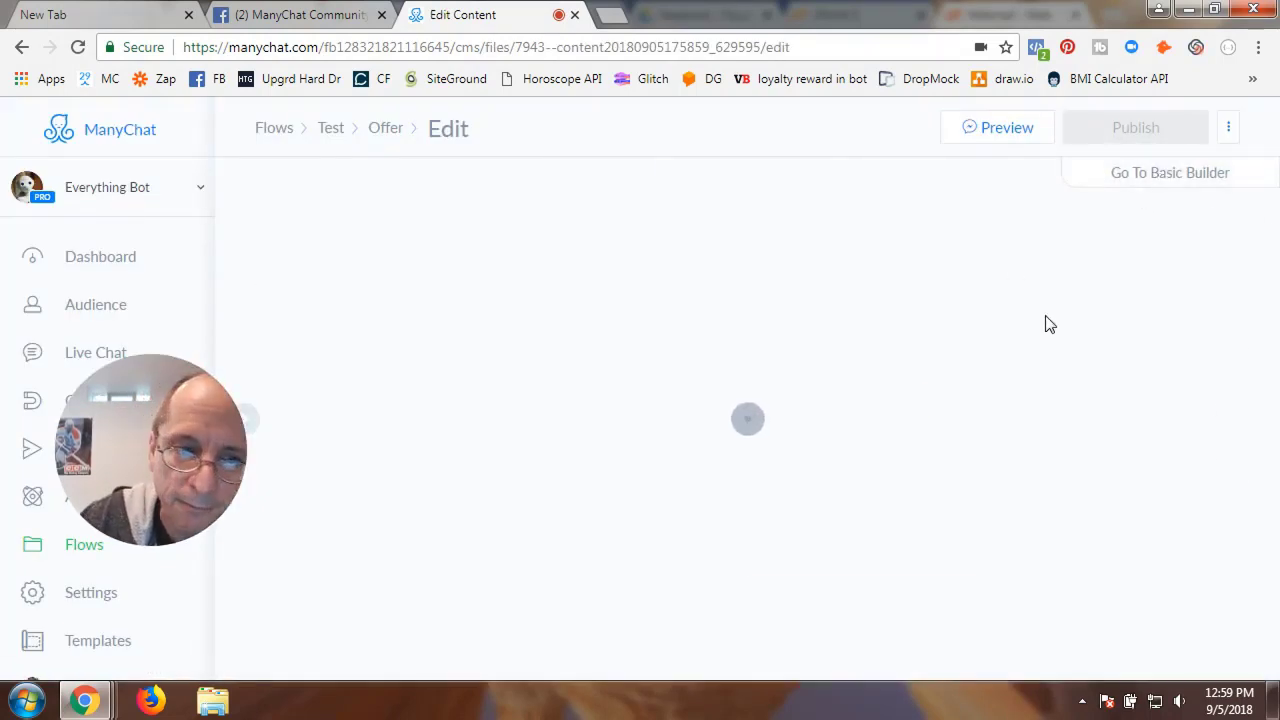
# Start the text of the starting step's message with "Hey" followed by the First Name variable, without a fallback
pyautogui.click(773, 453)
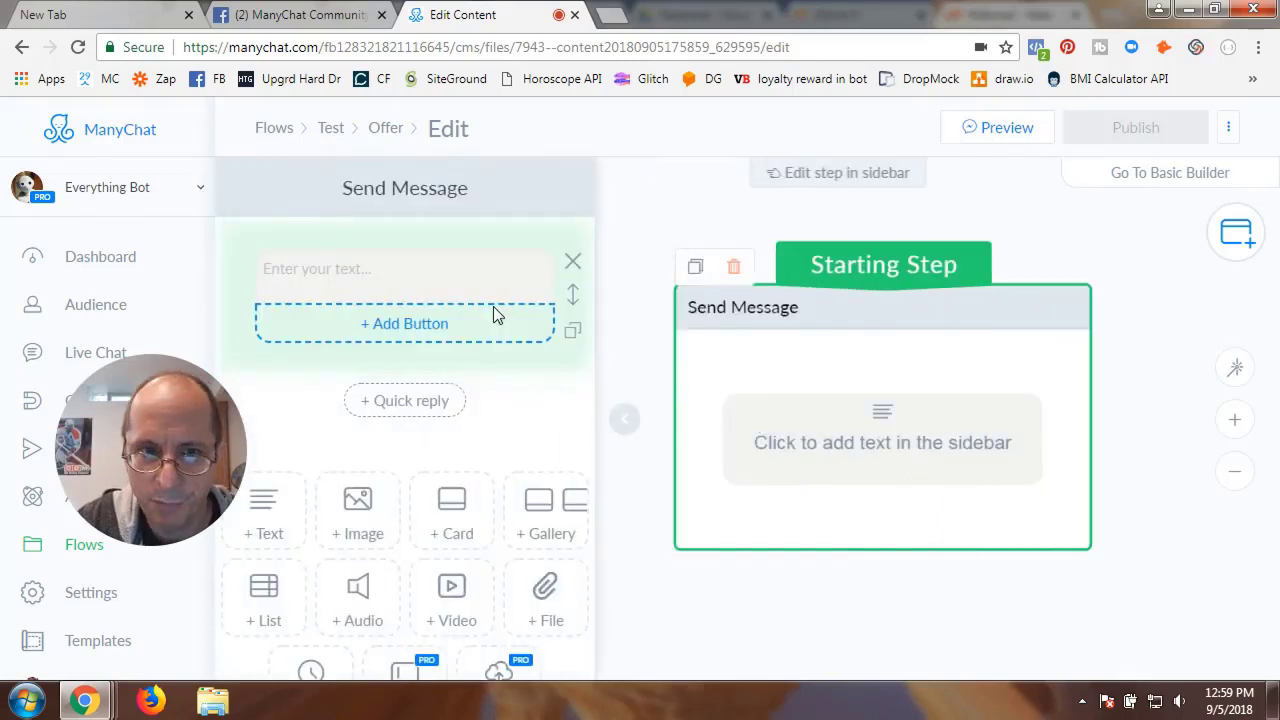
pyautogui.click(407, 270)
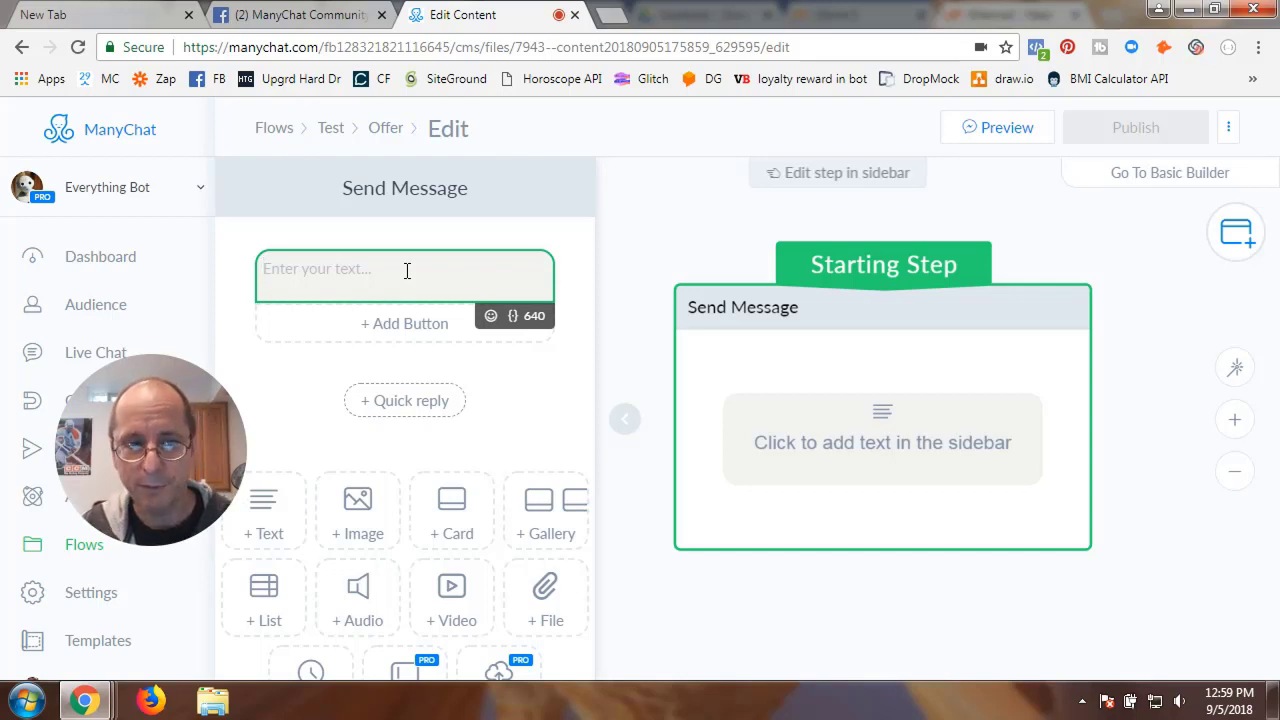
pyautogui.write('Het')
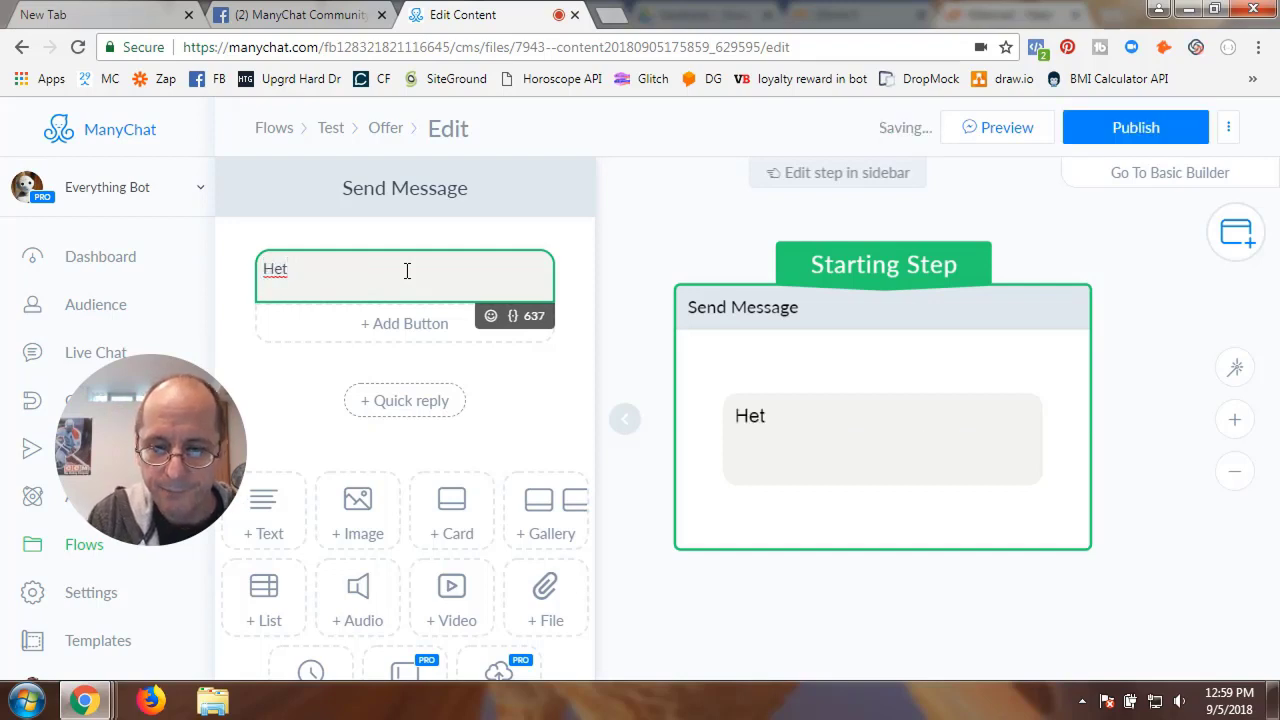
pyautogui.press('BackSpace')
pyautogui.write('y')
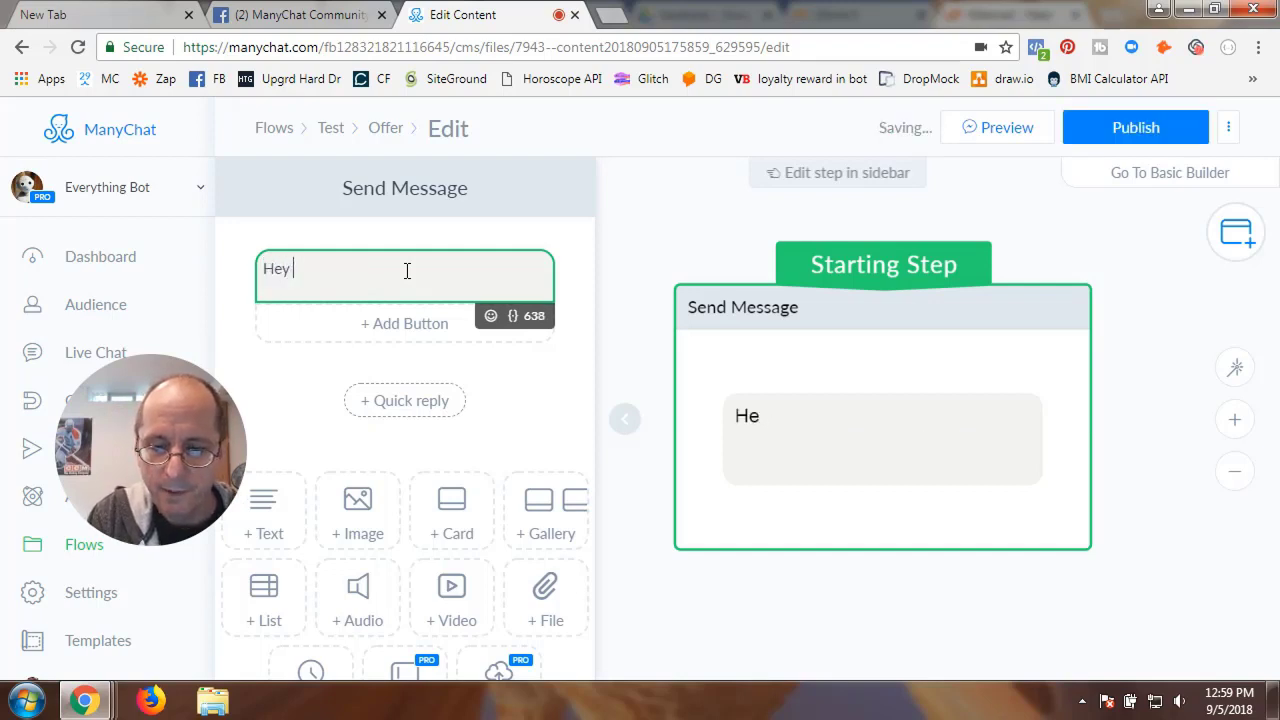
pyautogui.write(' {')
pyautogui.click(358, 277)
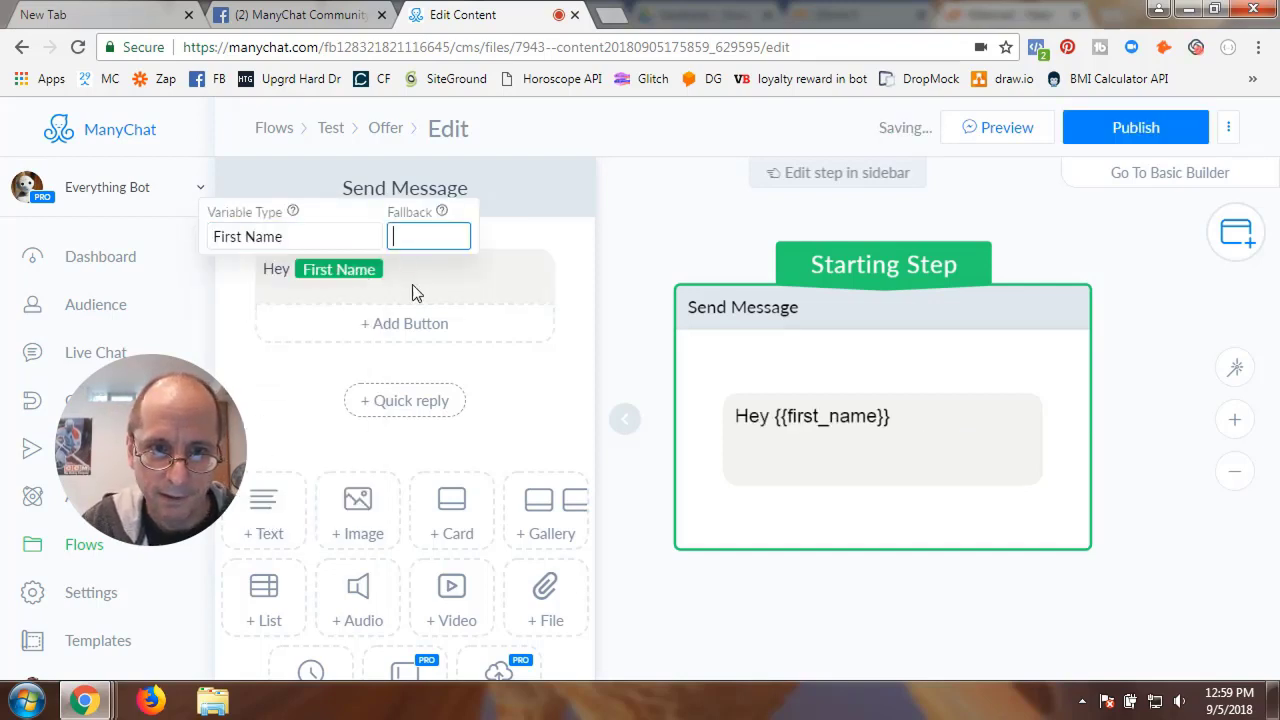
pyautogui.click(420, 268)
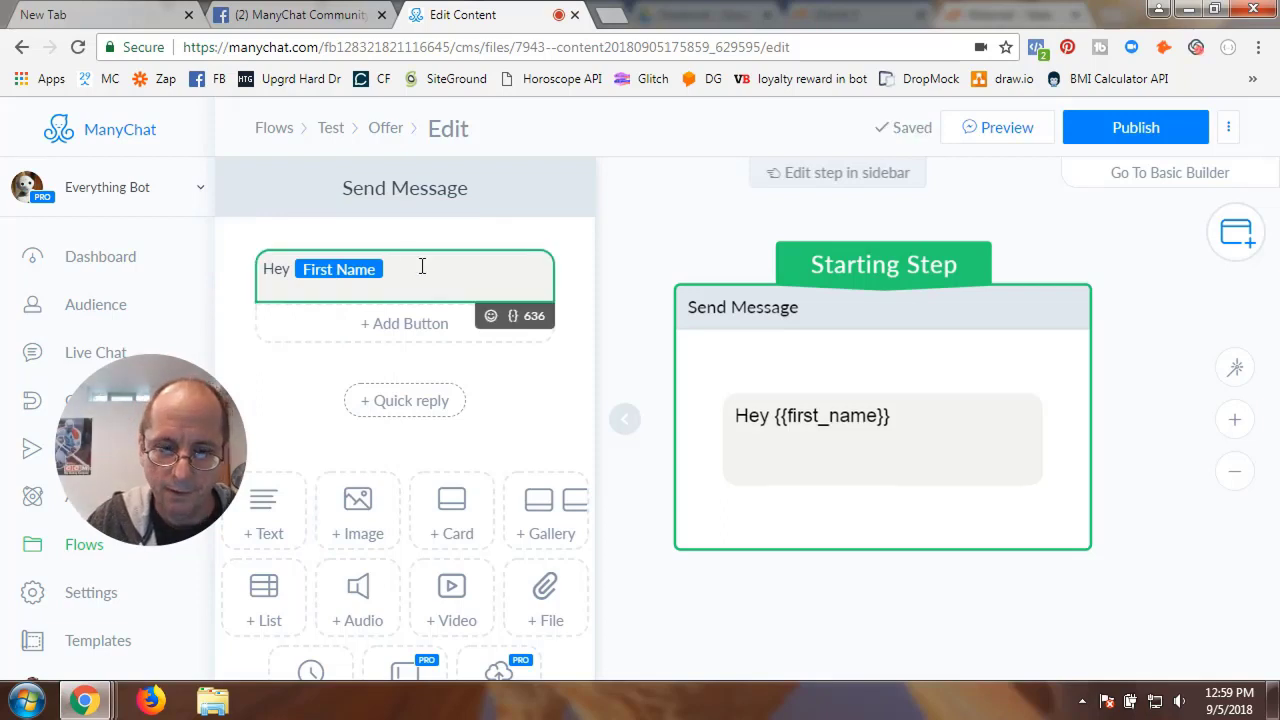
# Continue the starting message after the First Name variable with "Do you want this offer of 50% off?"
pyautogui.write('Do you wan')
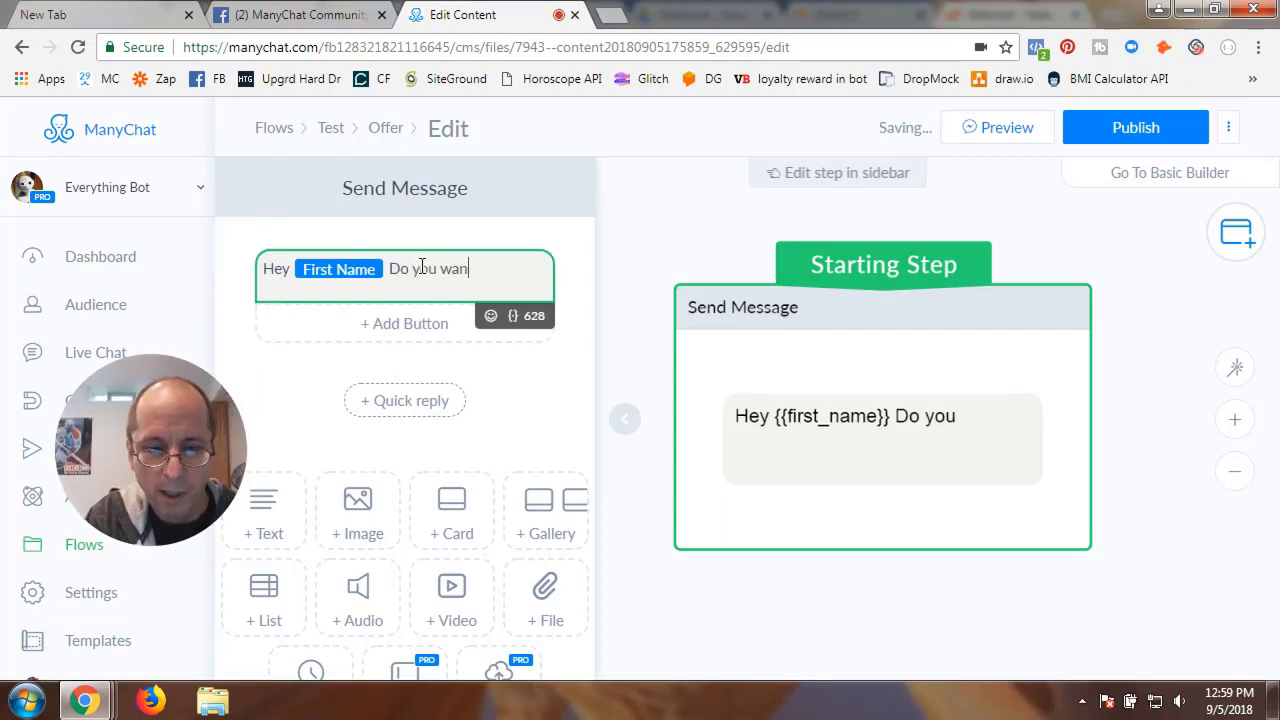
pyautogui.write('t this ')
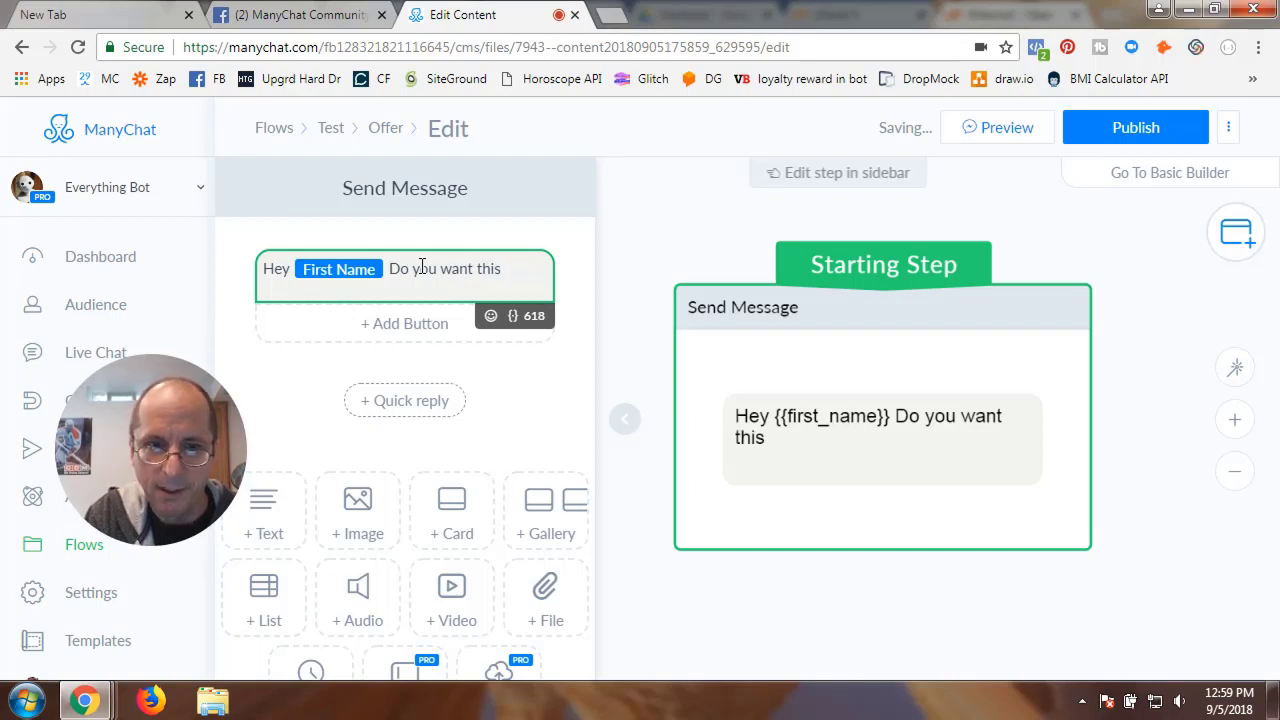
pyautogui.write('offer ')
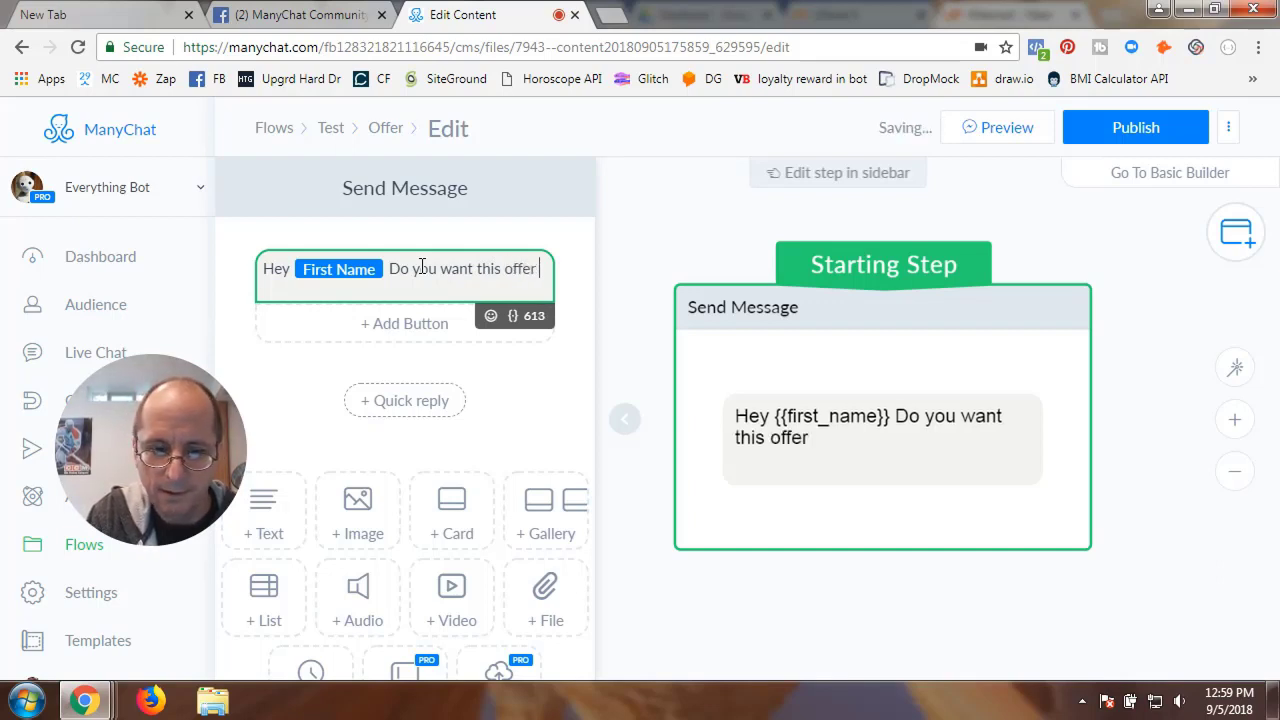
pyautogui.write('of 50')
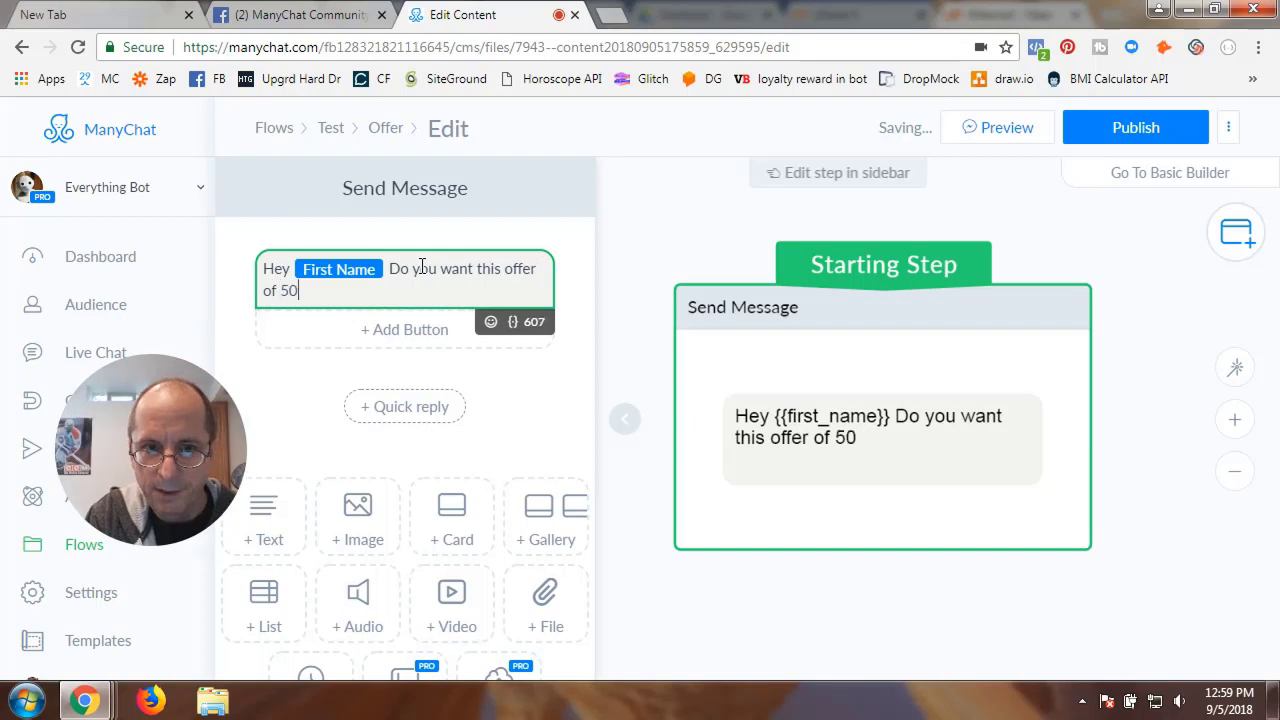
pyautogui.write('% off?')
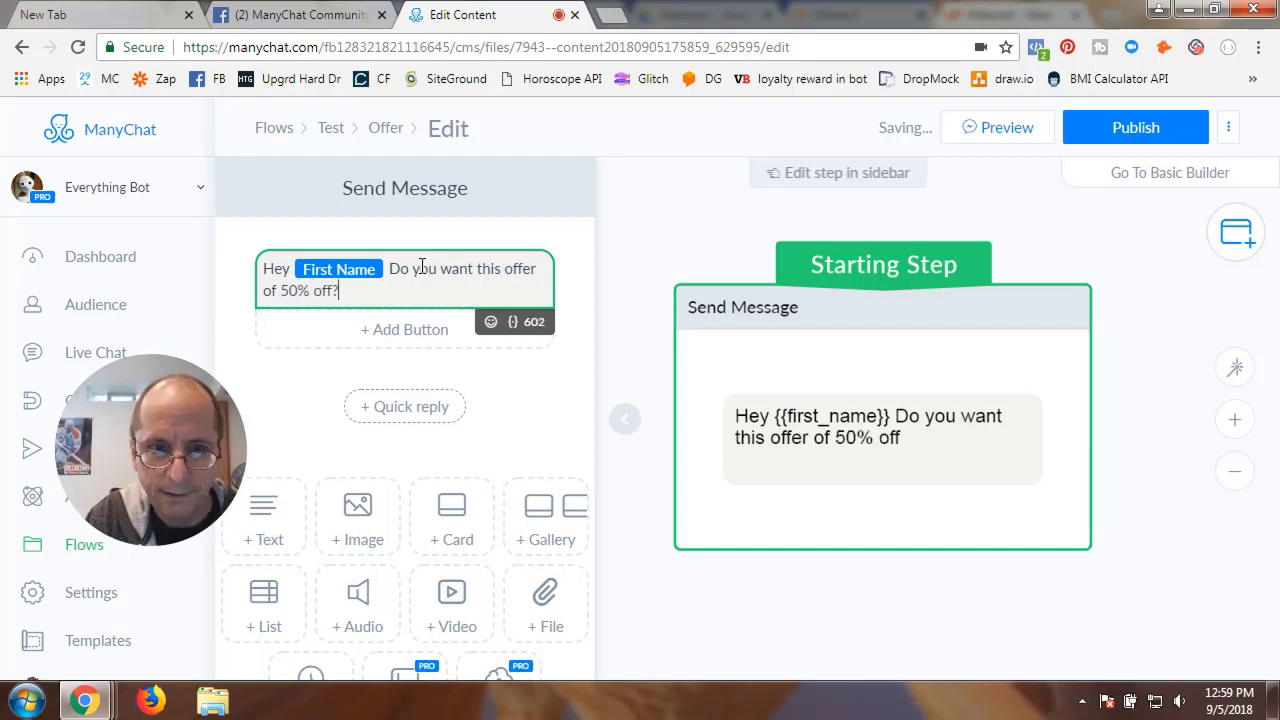
# Add a quick reply labelled "Yep!" to the starting message
pyautogui.click(413, 406)
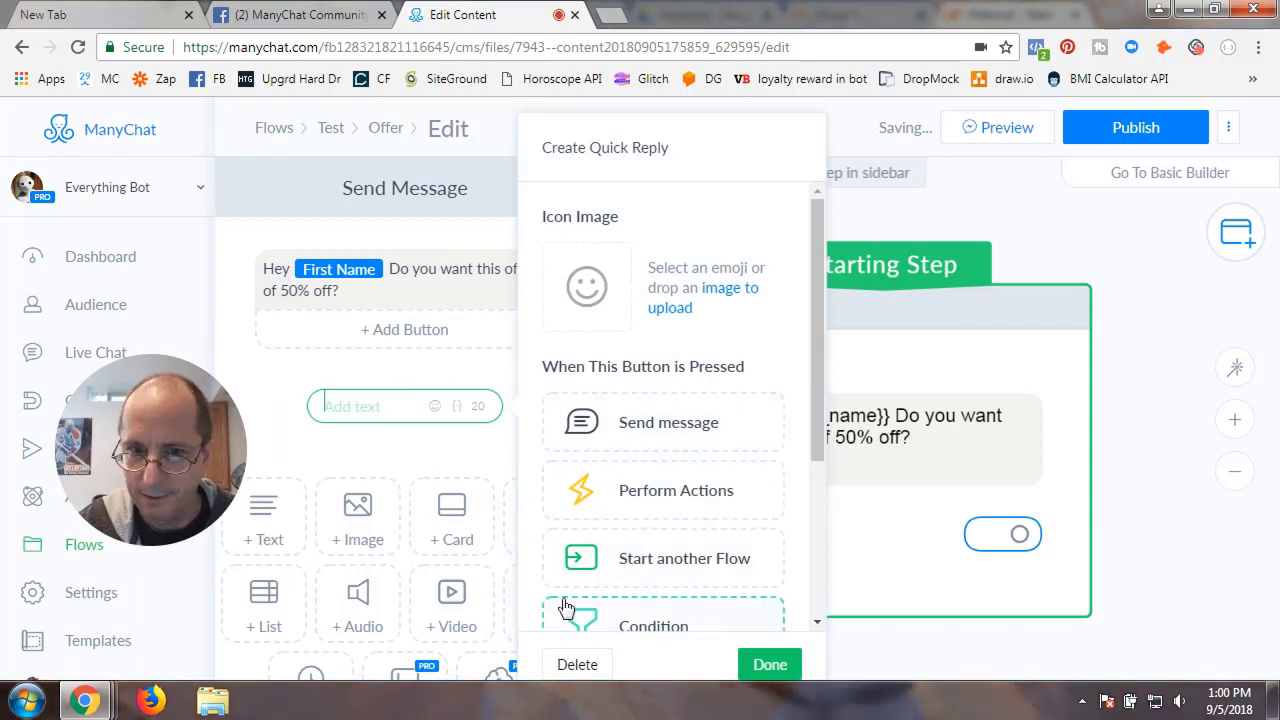
pyautogui.write('Yes')
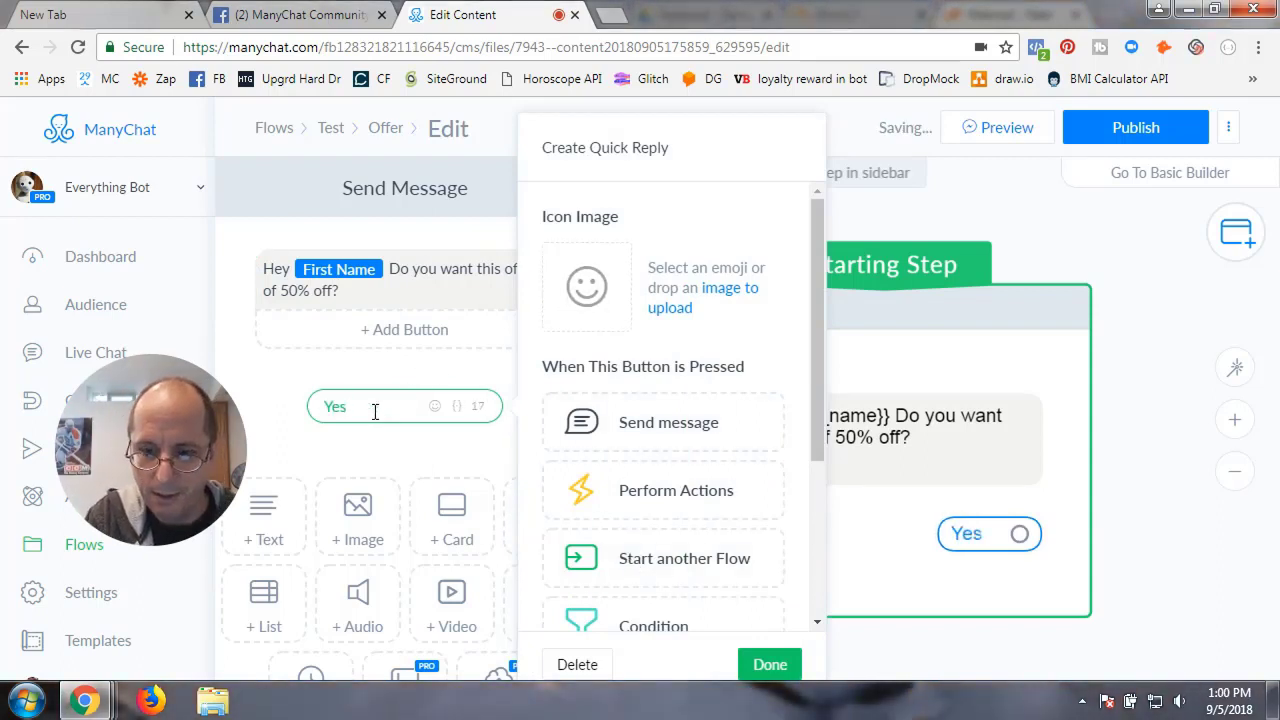
pyautogui.press('BackSpace')
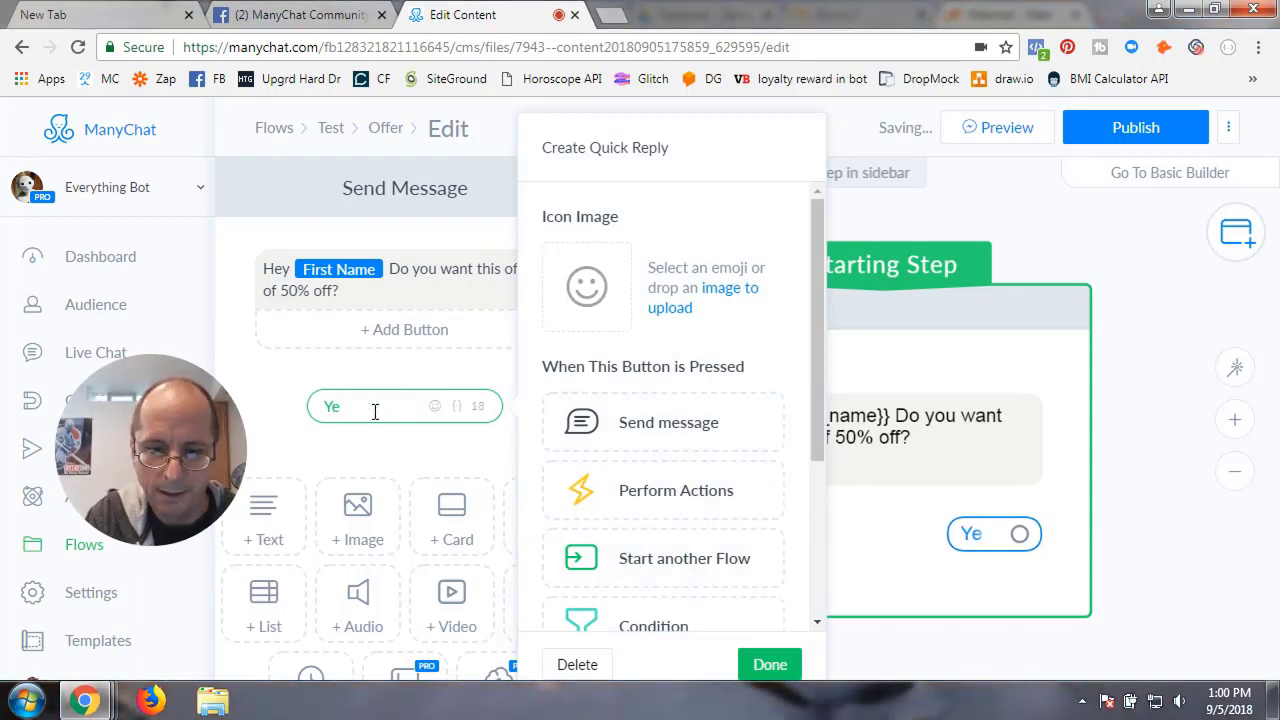
pyautogui.write('p!')
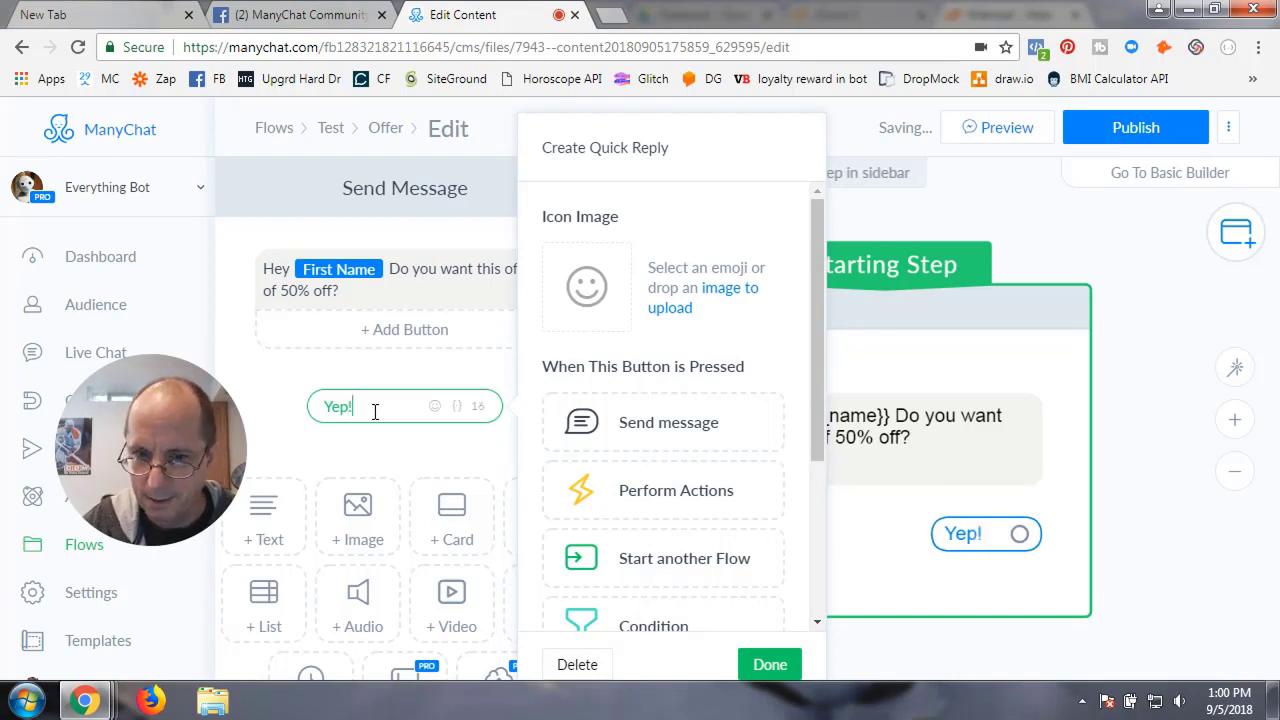
pyautogui.click(768, 664)
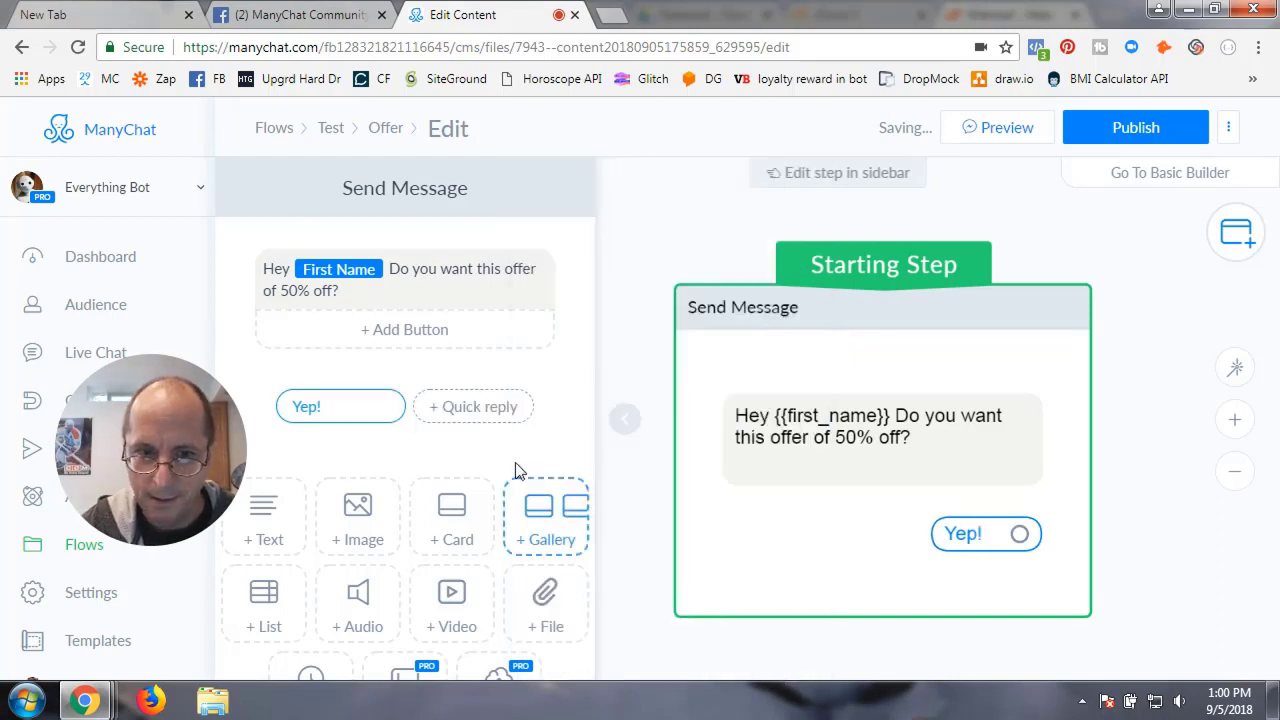
# Add a second quick reply labelled "Nope!" to the starting message
pyautogui.click(474, 407)
pyautogui.write('No')
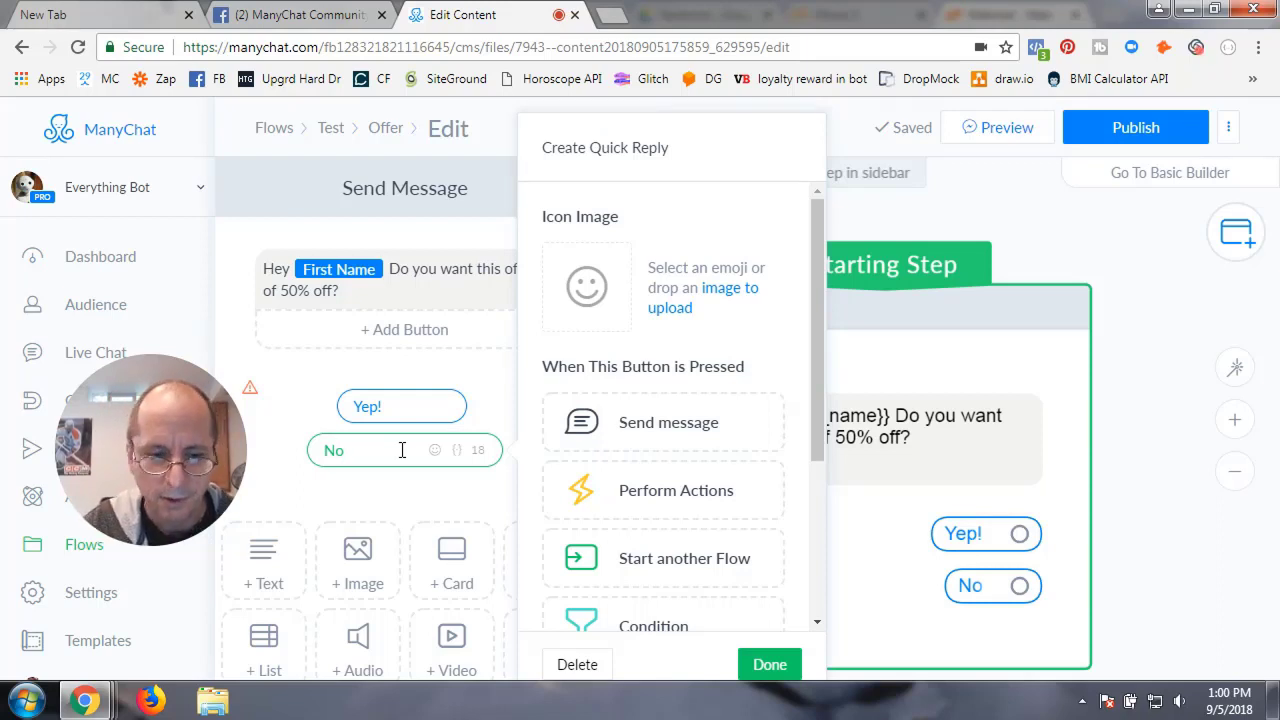
pyautogui.write('!')
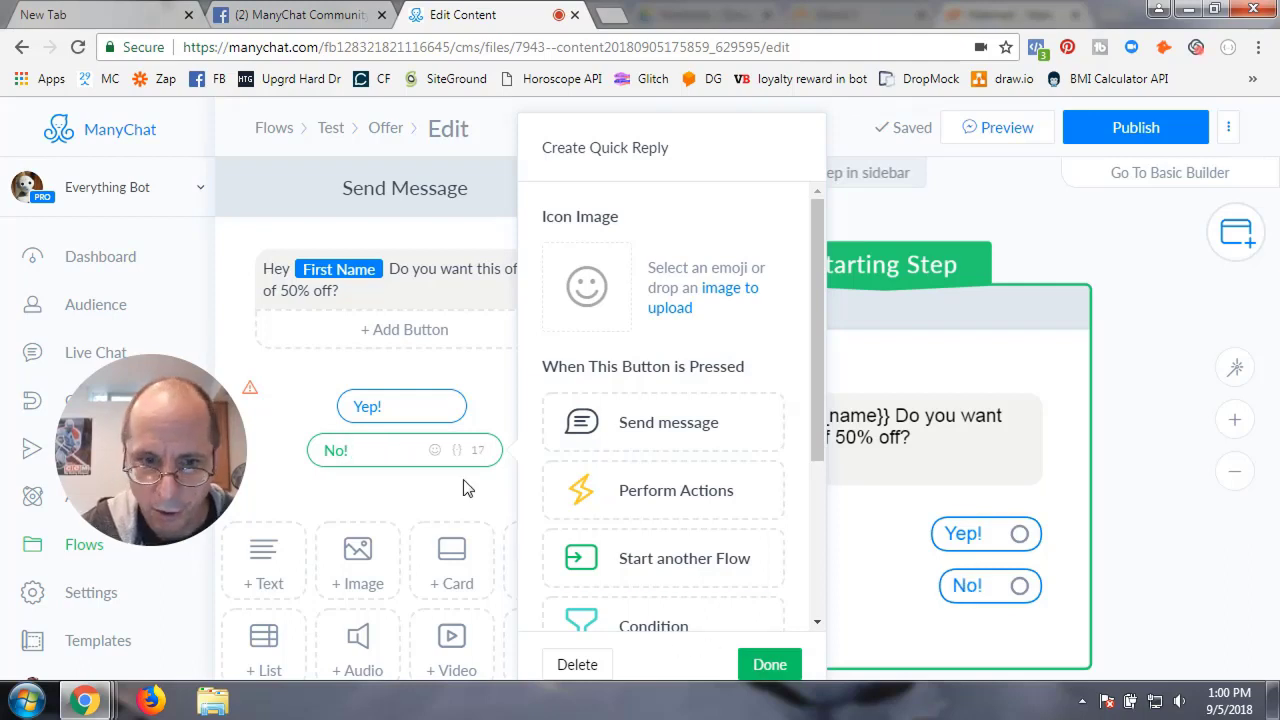
pyautogui.press('BackSpace')
pyautogui.write('pe!')
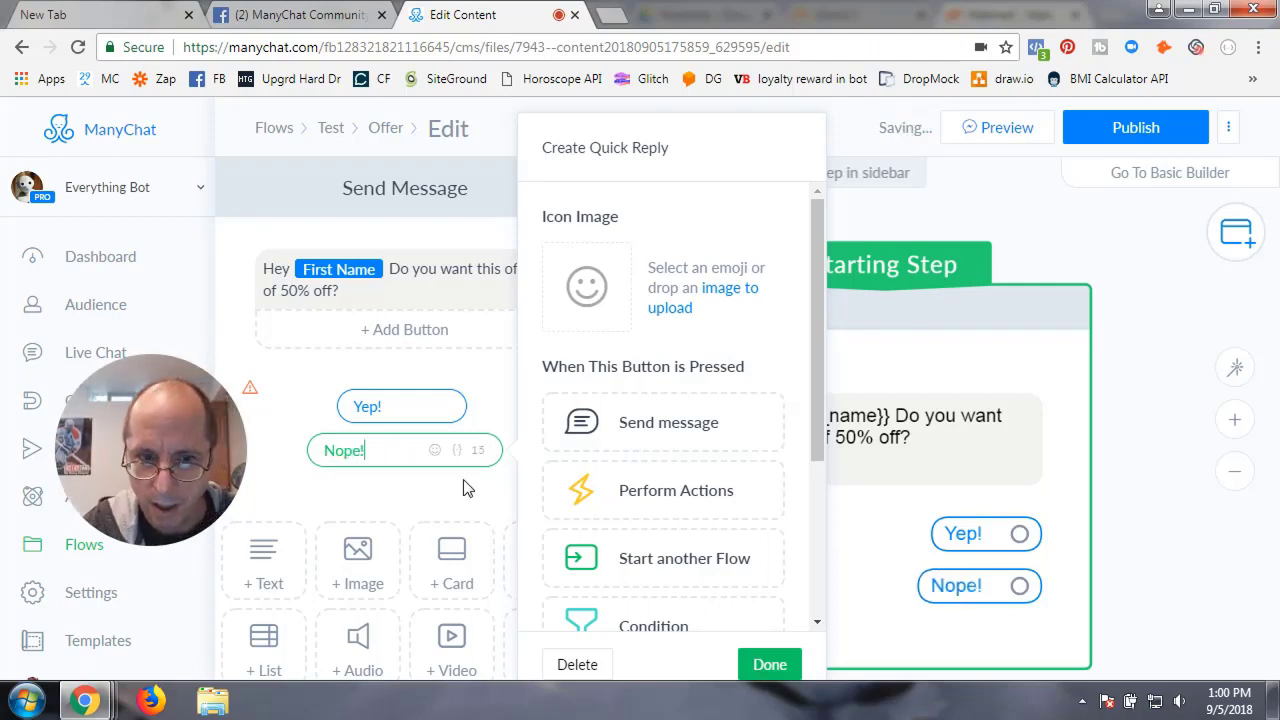
pyautogui.click(767, 665)
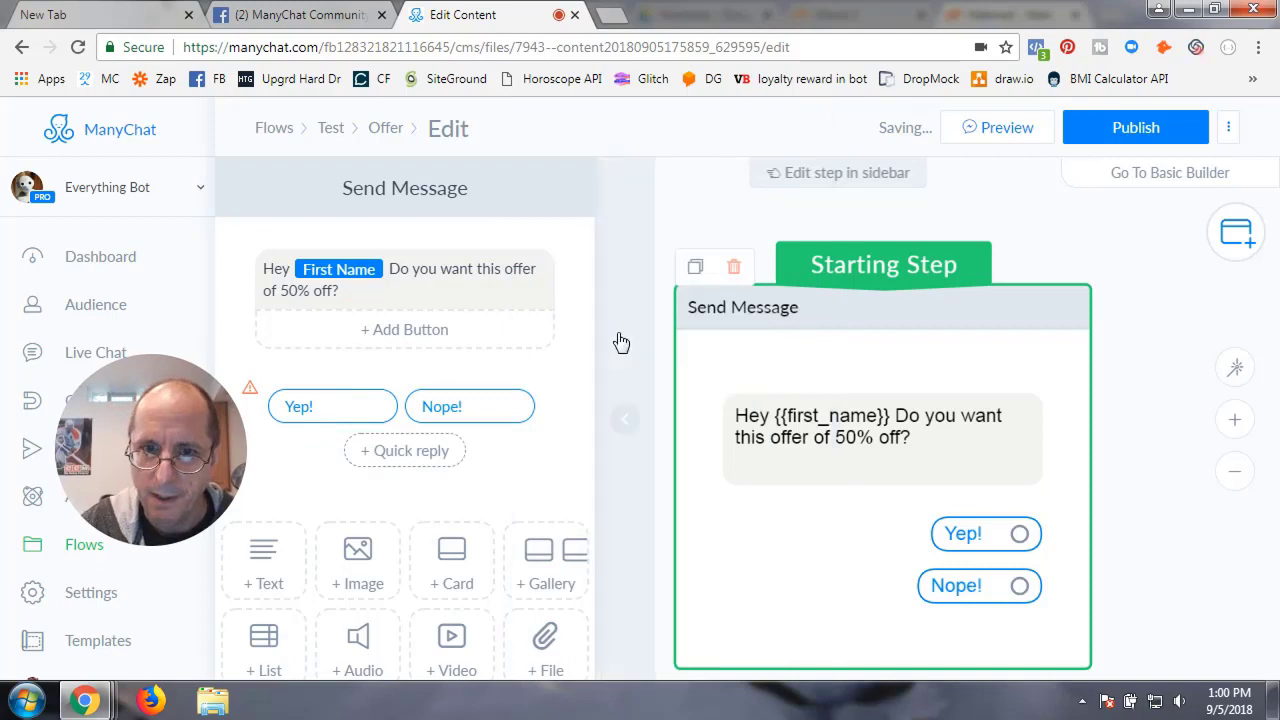
# Connect the "Yep!" quick reply to a new Send Message step beside the starting step
pyautogui.moveTo(897, 354); pyautogui.dragTo(640, 266)
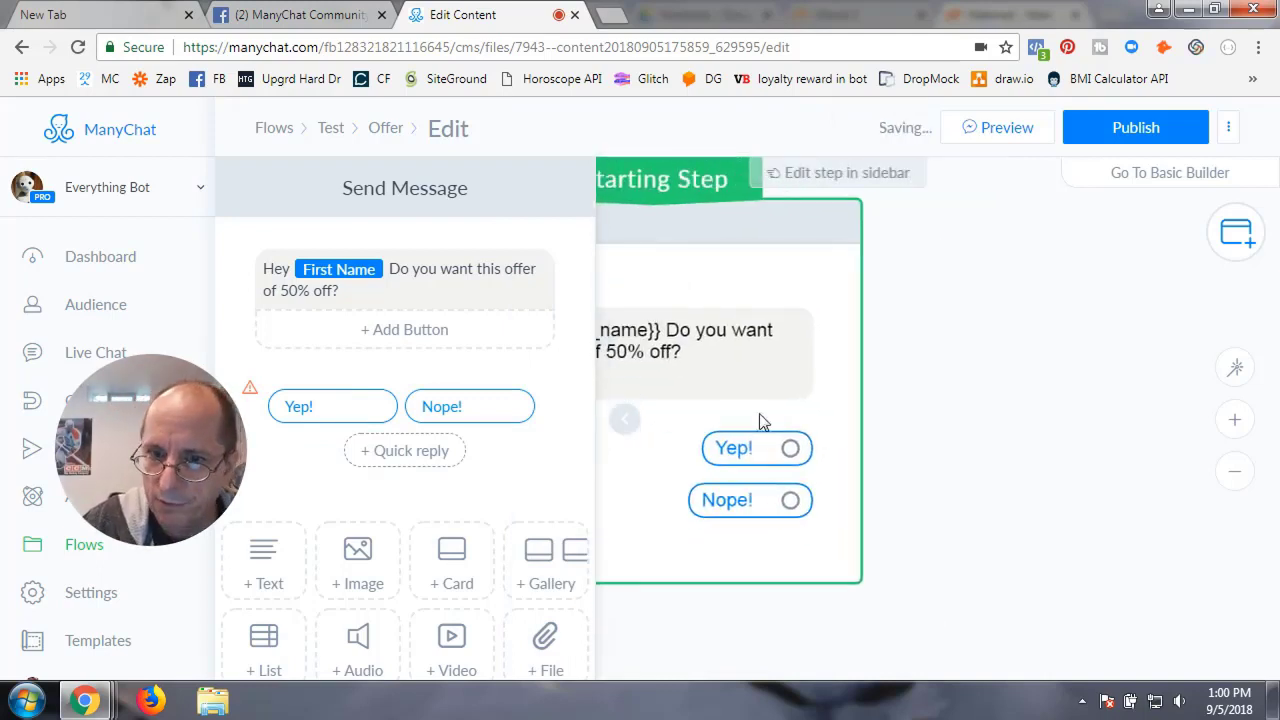
pyautogui.moveTo(795, 452); pyautogui.dragTo(955, 294)
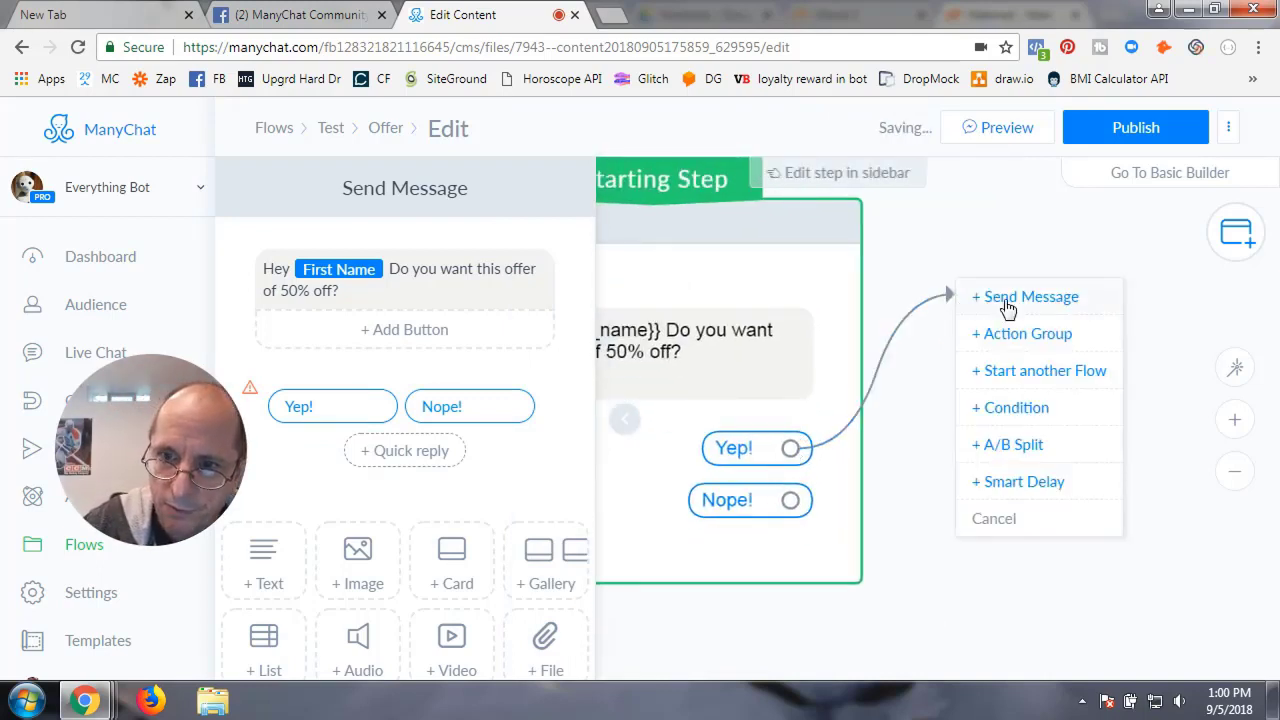
pyautogui.click(998, 300)
# Enter "Great click the button below to get the offer code that you will enter on our website when signing up." as Send Message #1's text
pyautogui.click(368, 284)
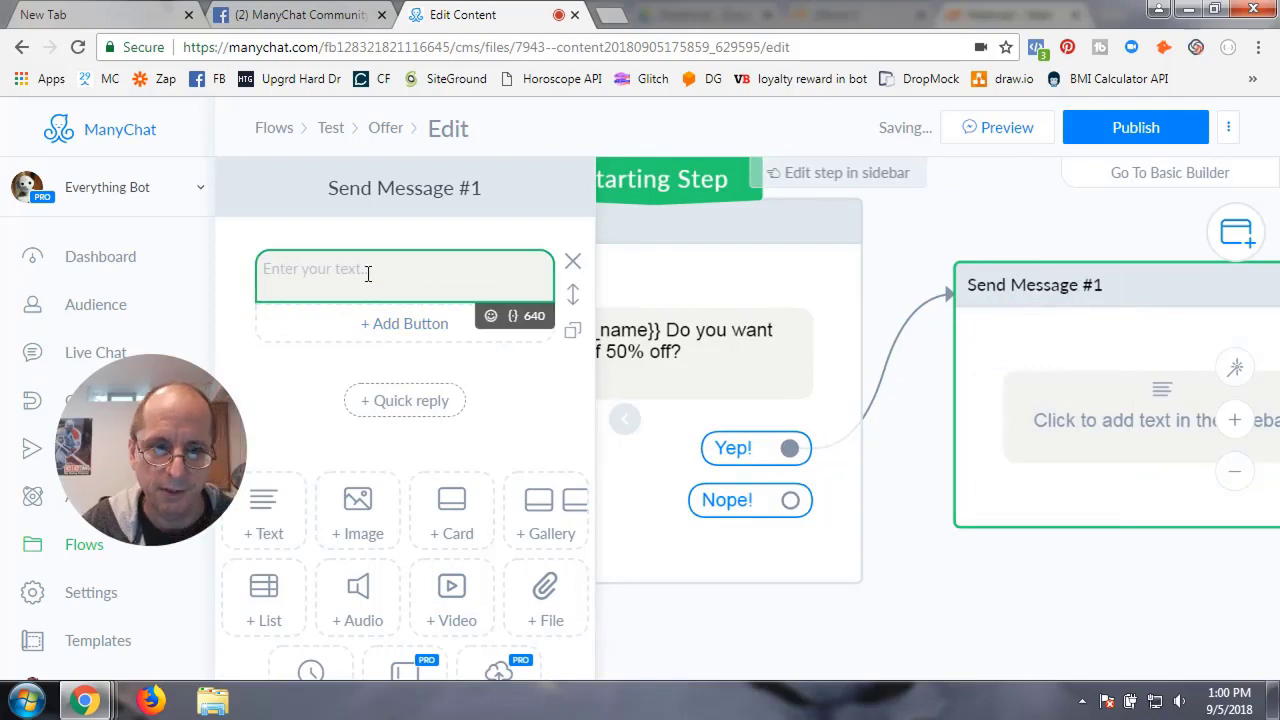
pyautogui.write('Great here')
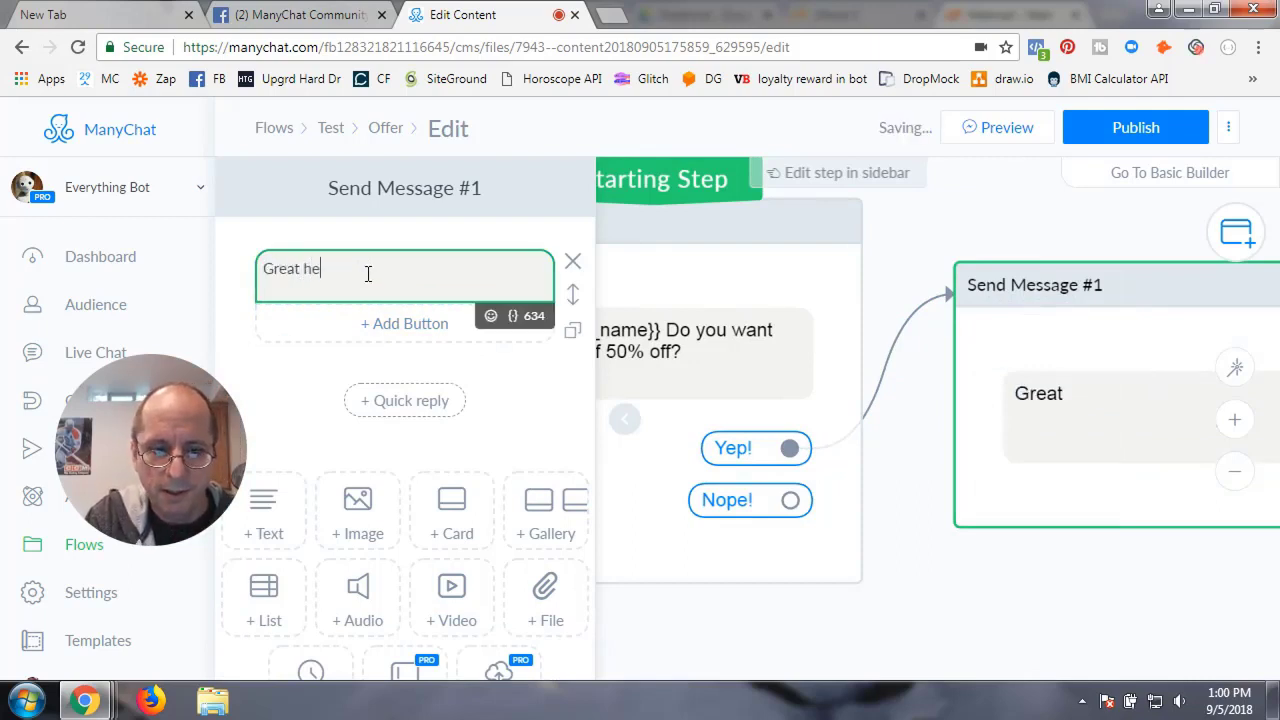
pyautogui.press('BackSpace')
pyautogui.press('BackSpace')
pyautogui.press('BackSpace')
pyautogui.press('BackSpace')
pyautogui.write('click')
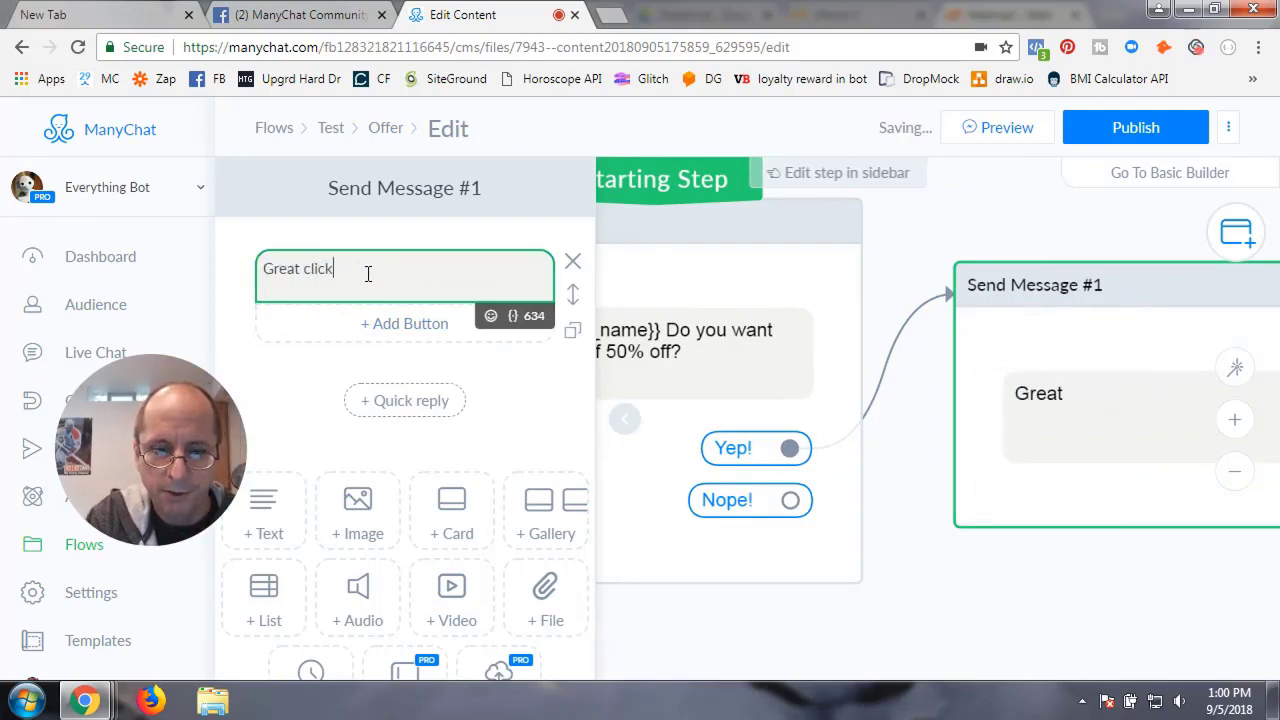
pyautogui.write(' the buuton')
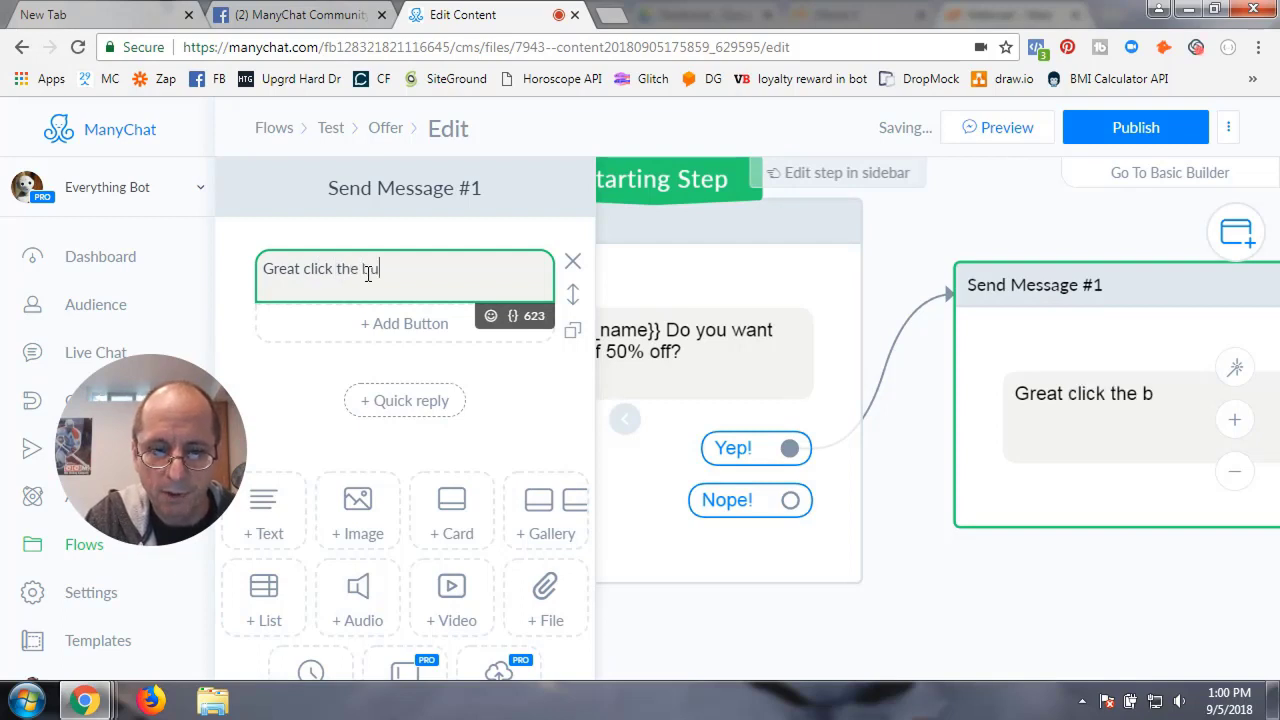
pyautogui.press('BackSpace')
pyautogui.press('BackSpace')
pyautogui.press('BackSpace')
pyautogui.press('BackSpace')
pyautogui.press('BackSpace')
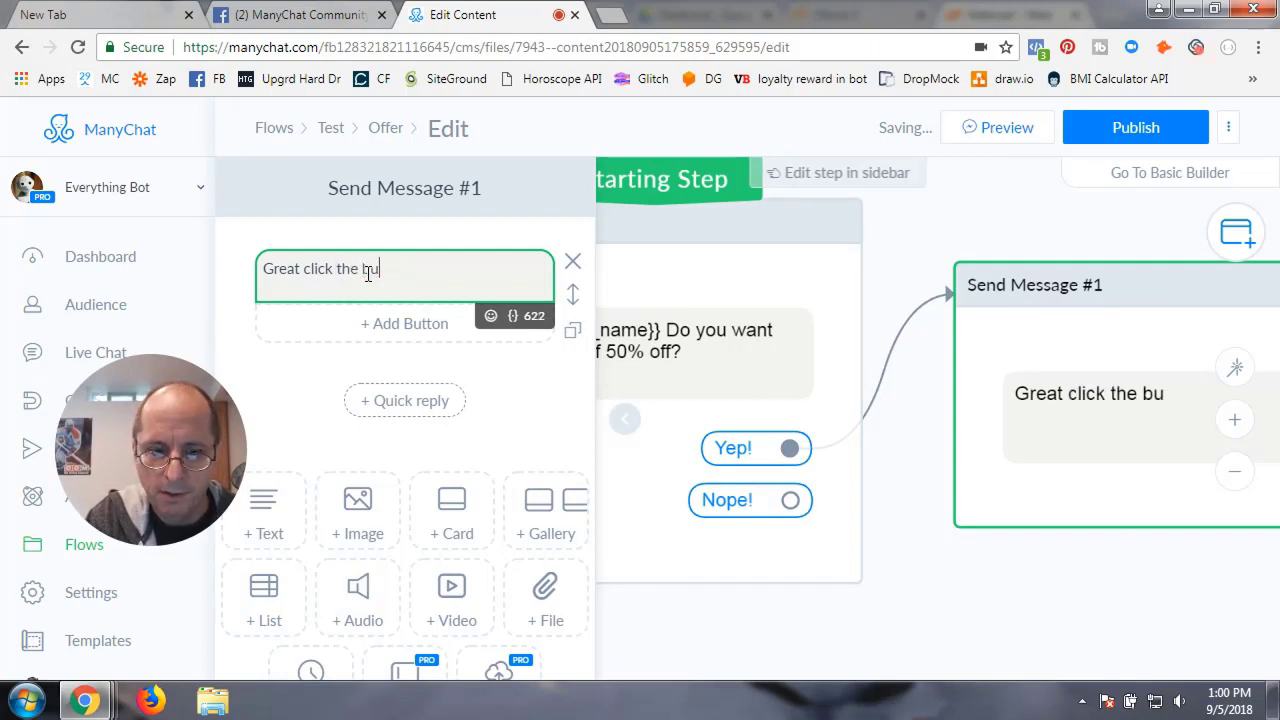
pyautogui.write('tton below to ')
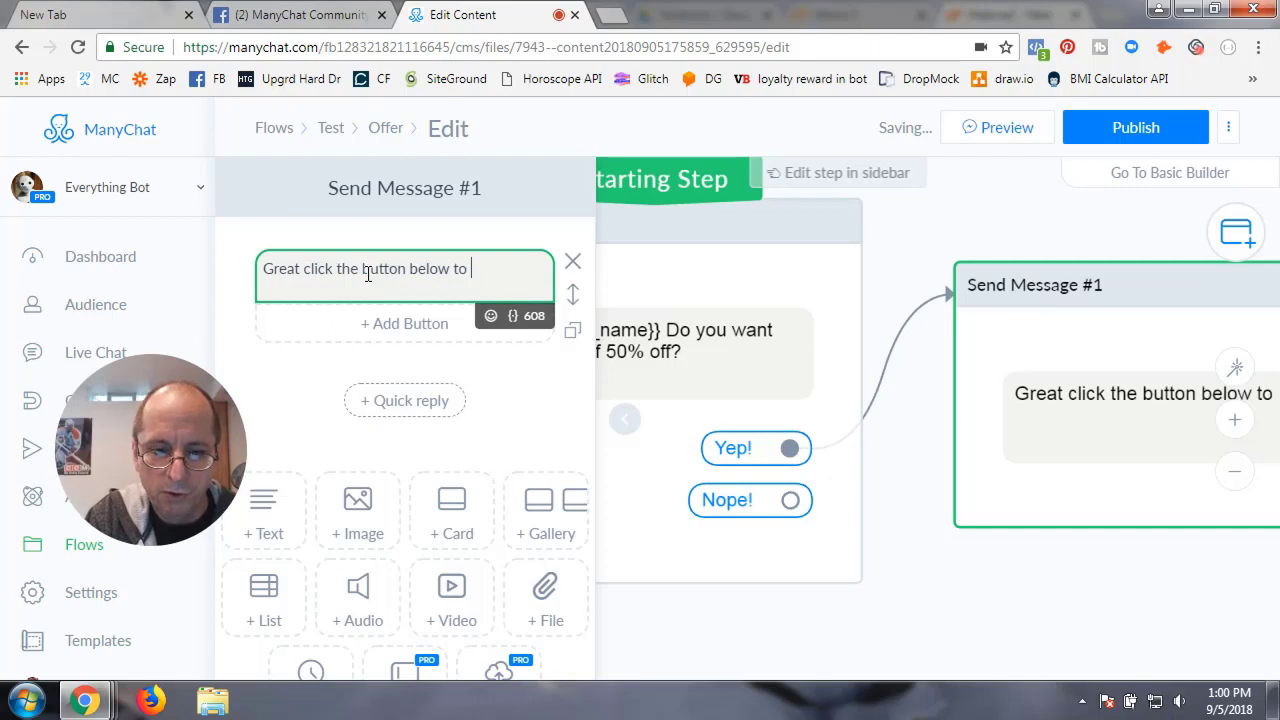
pyautogui.write('get the ')
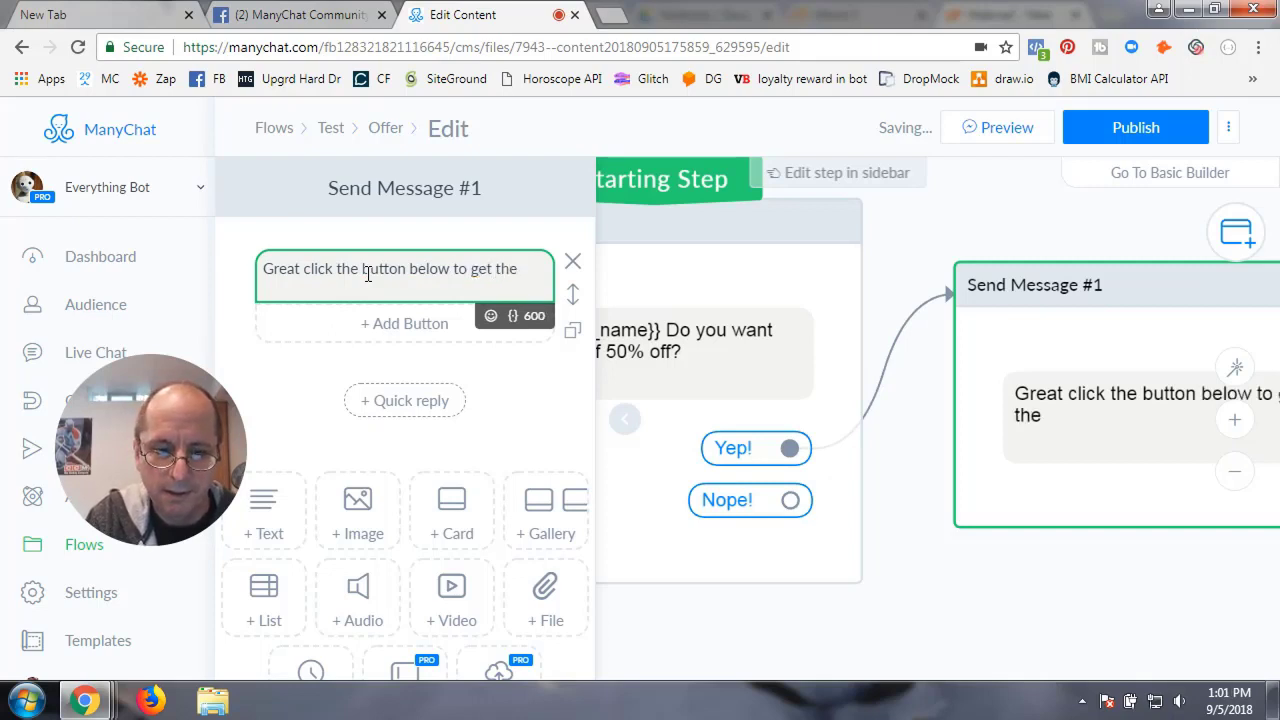
pyautogui.write('offer code t')
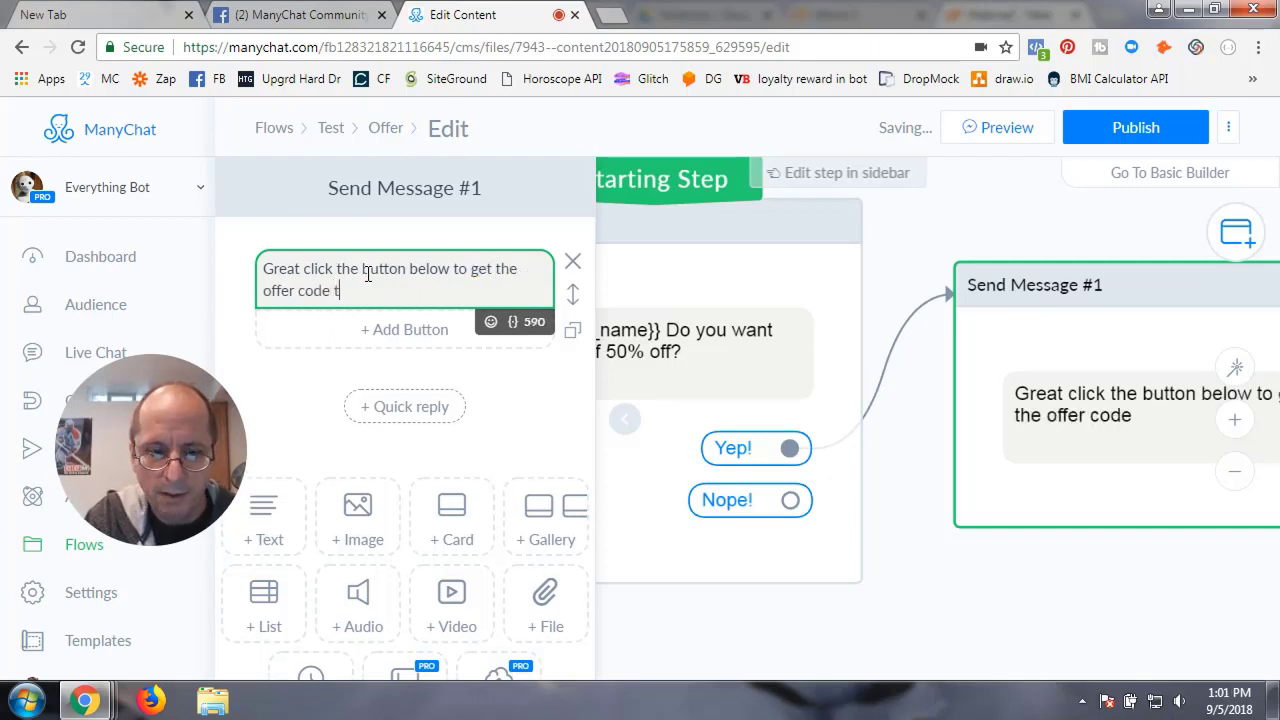
pyautogui.write('hat you will enter on ')
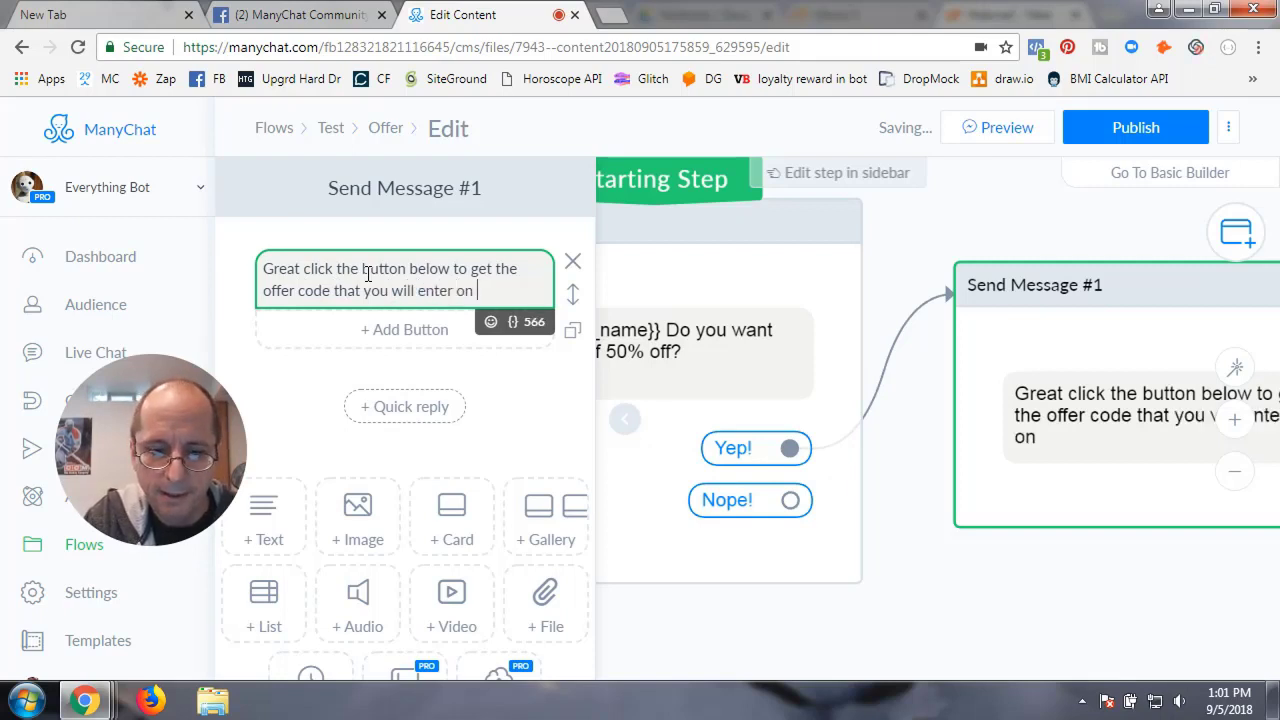
pyautogui.write('our website')
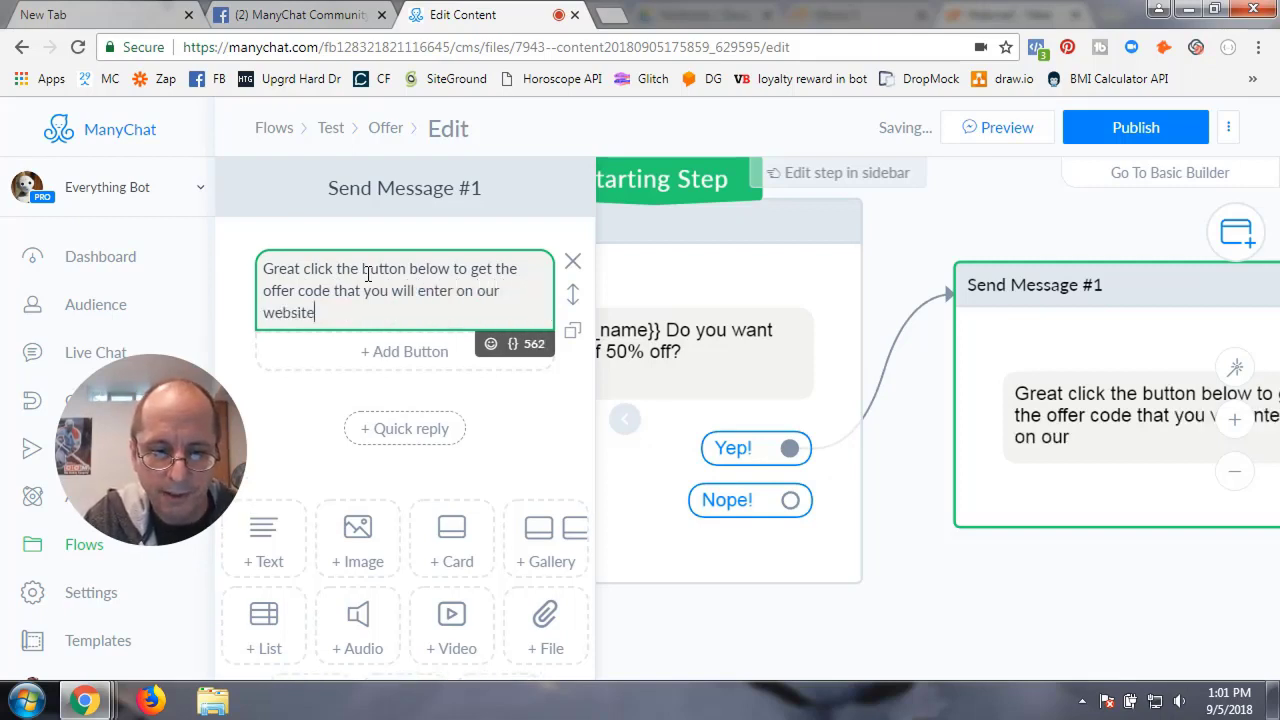
pyautogui.write(' when ')
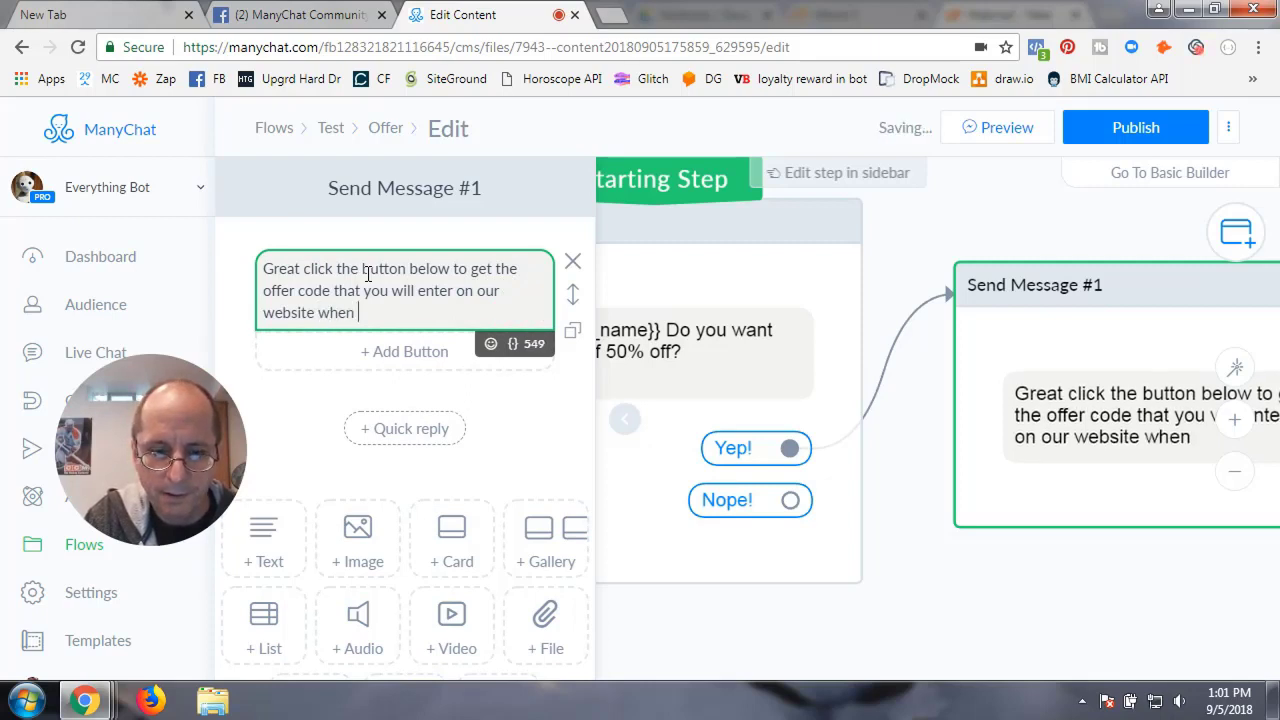
pyautogui.write('signing up')
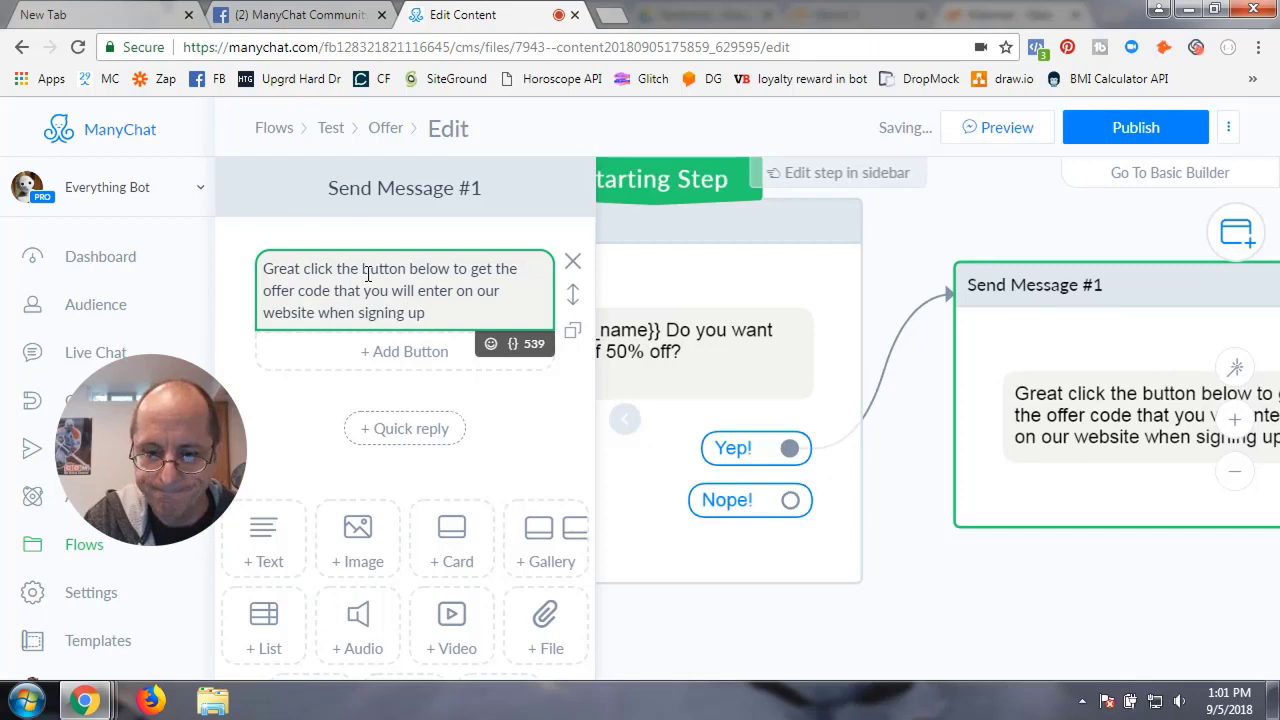
pyautogui.write('.')
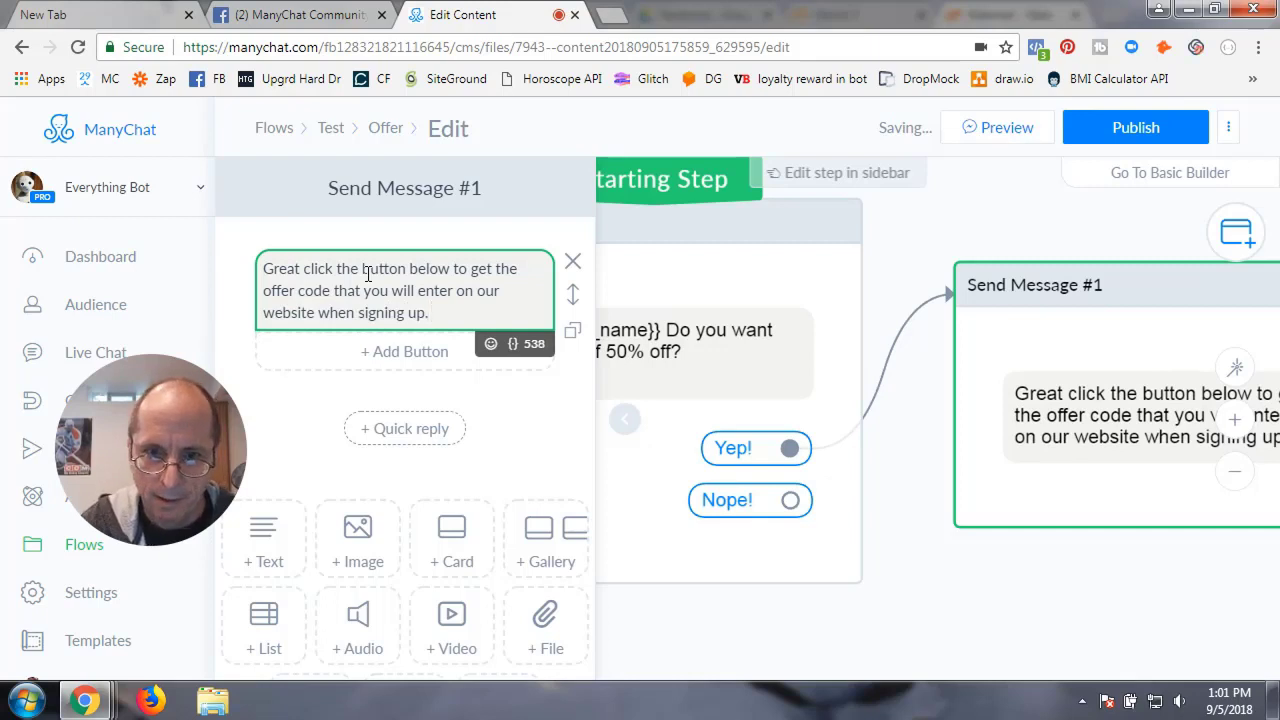
# Add a quick reply labelled "Get Code!" with a sunglasses emoji to Send Message #1
pyautogui.click(383, 428)
pyautogui.write('G')
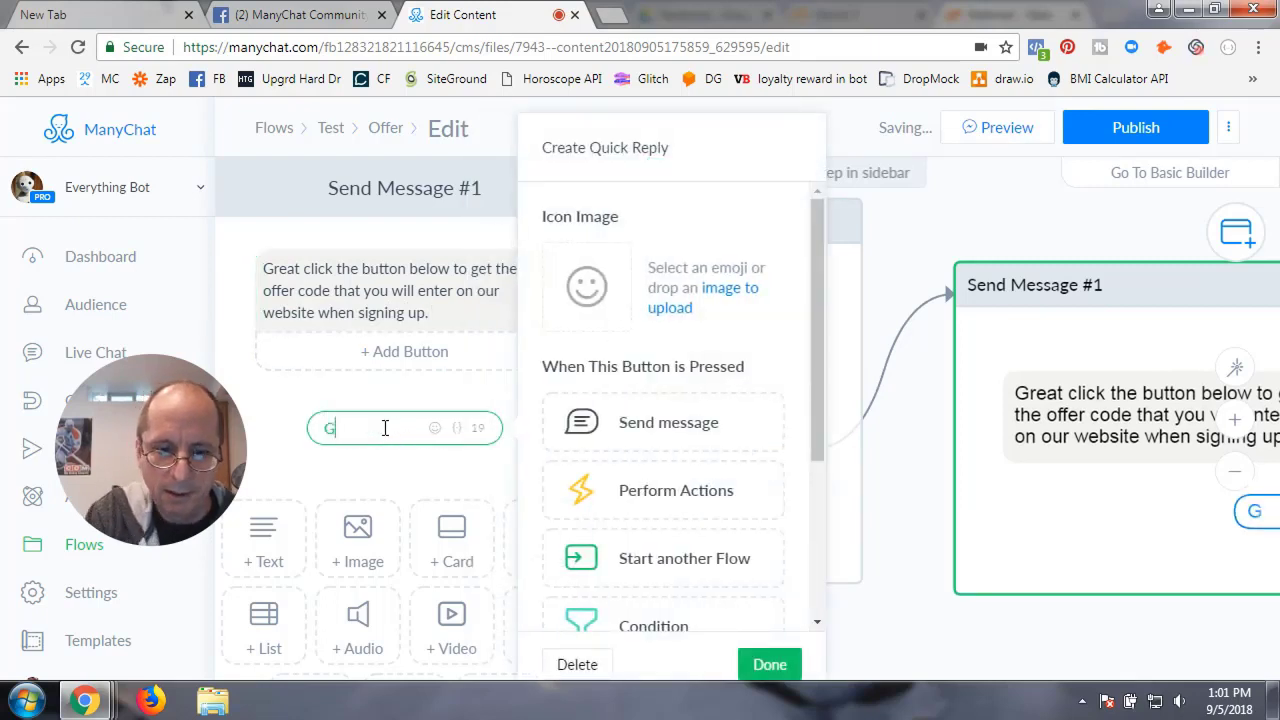
pyautogui.write('et Code!')
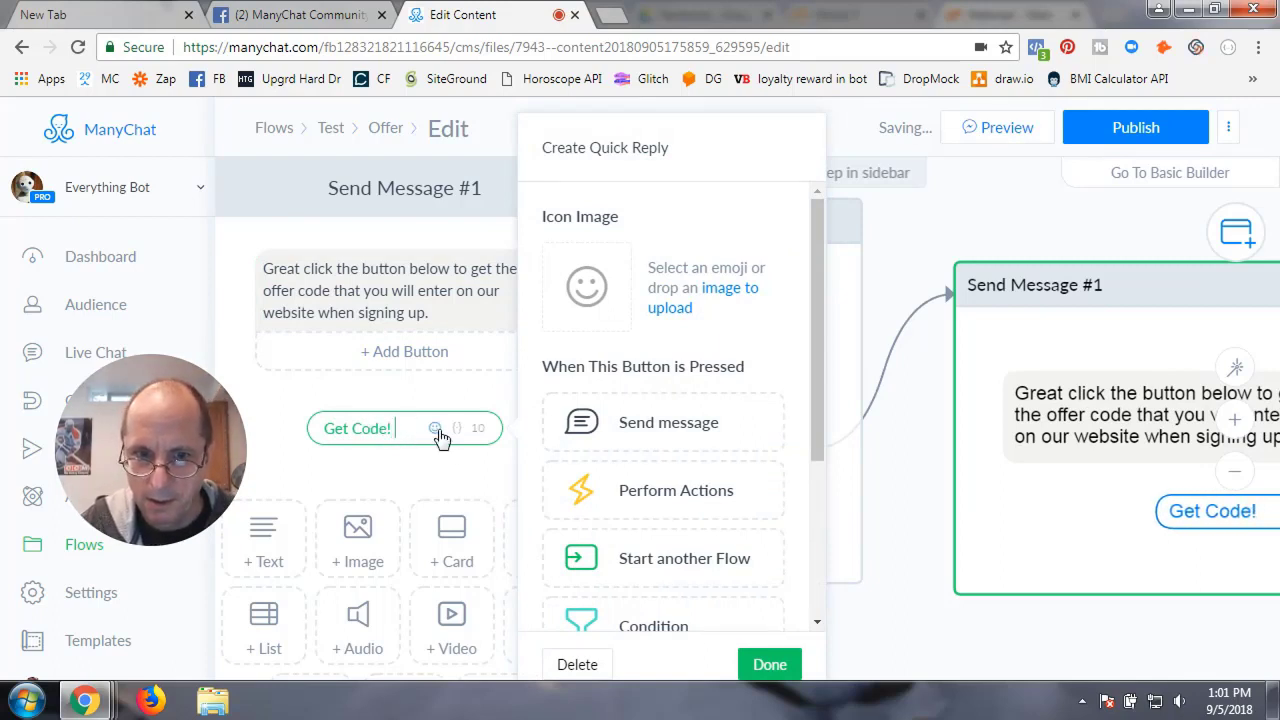
pyautogui.click(434, 428)
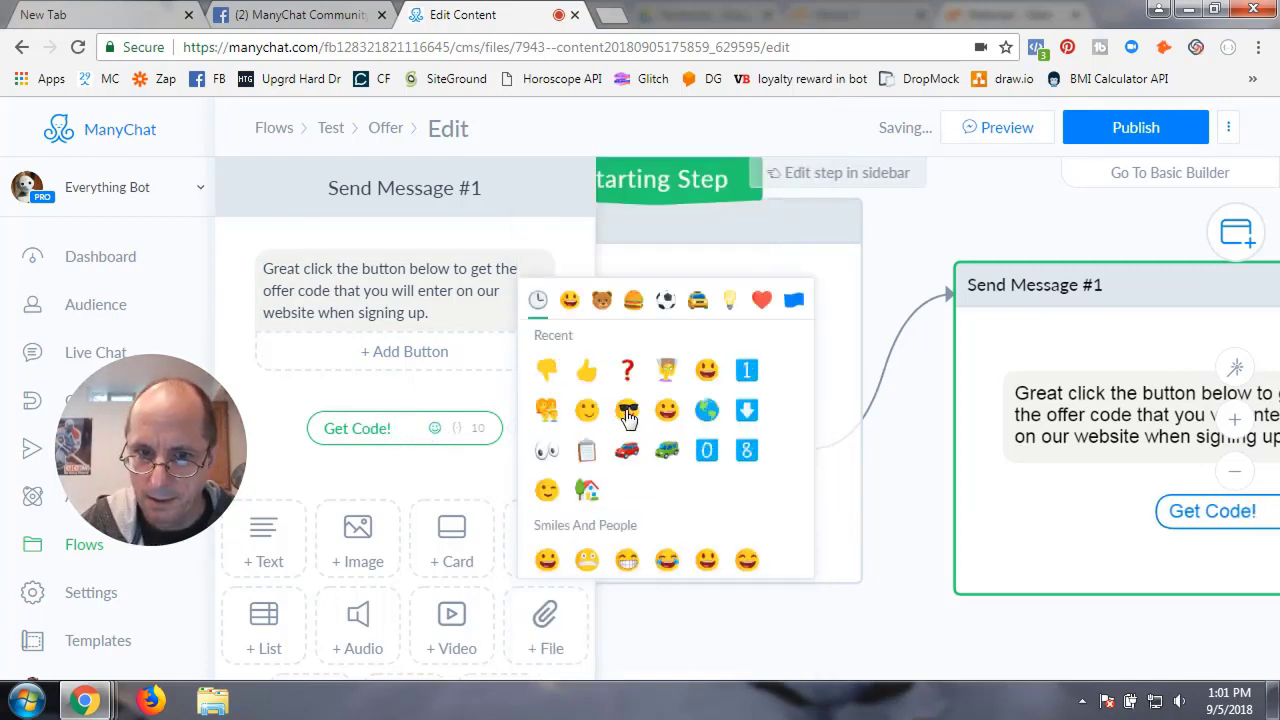
pyautogui.click(628, 412)
# Insert three down-arrow emojis after the word "below" in Send Message #1's text
pyautogui.click(432, 316)
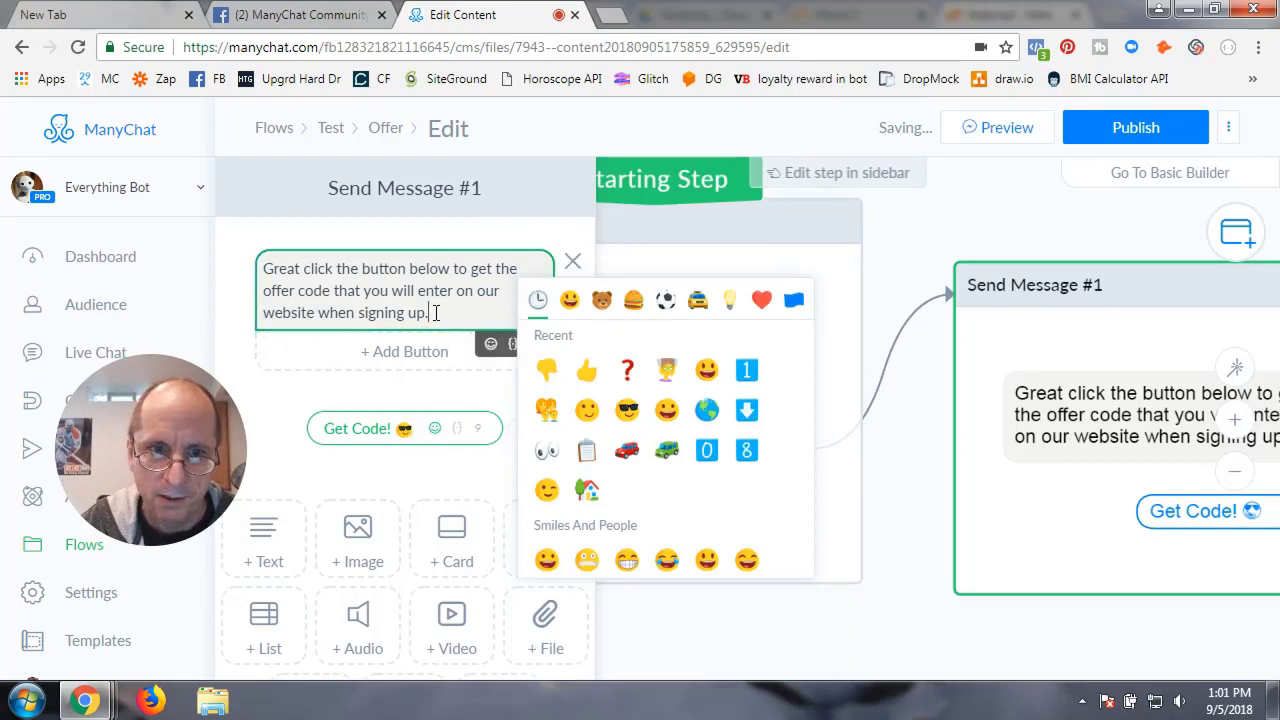
pyautogui.click(453, 268)
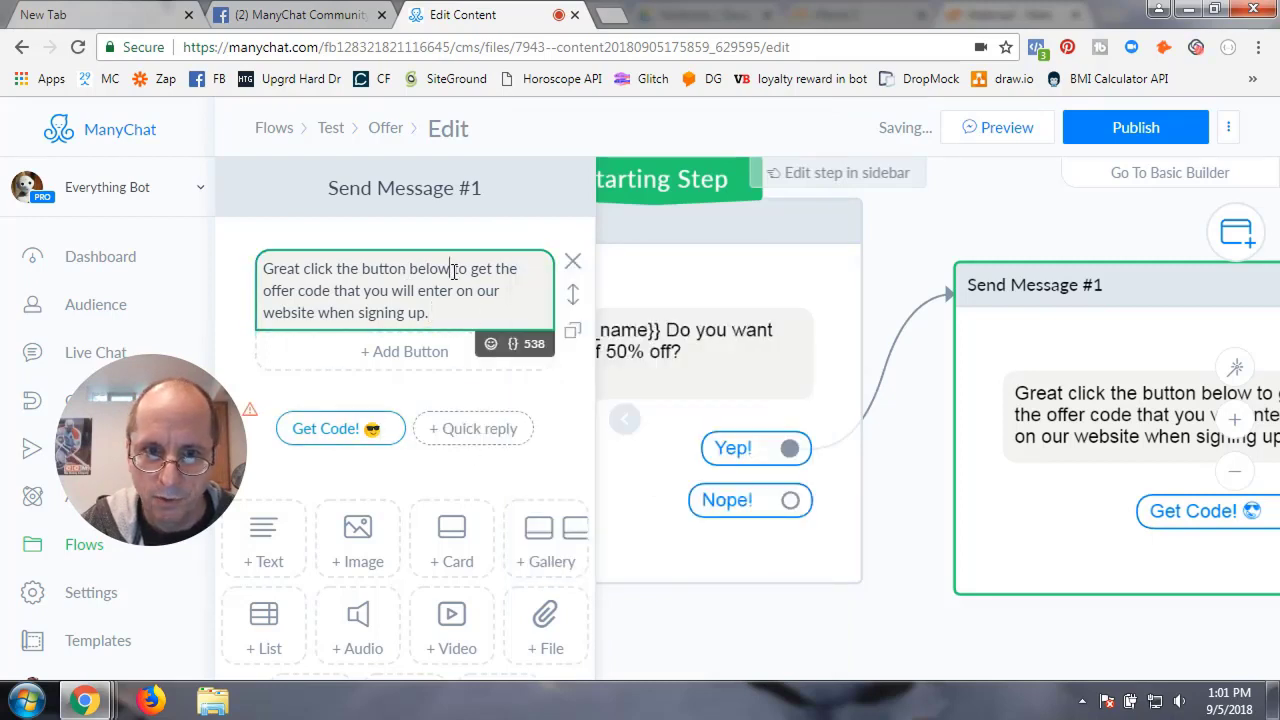
pyautogui.click(490, 343)
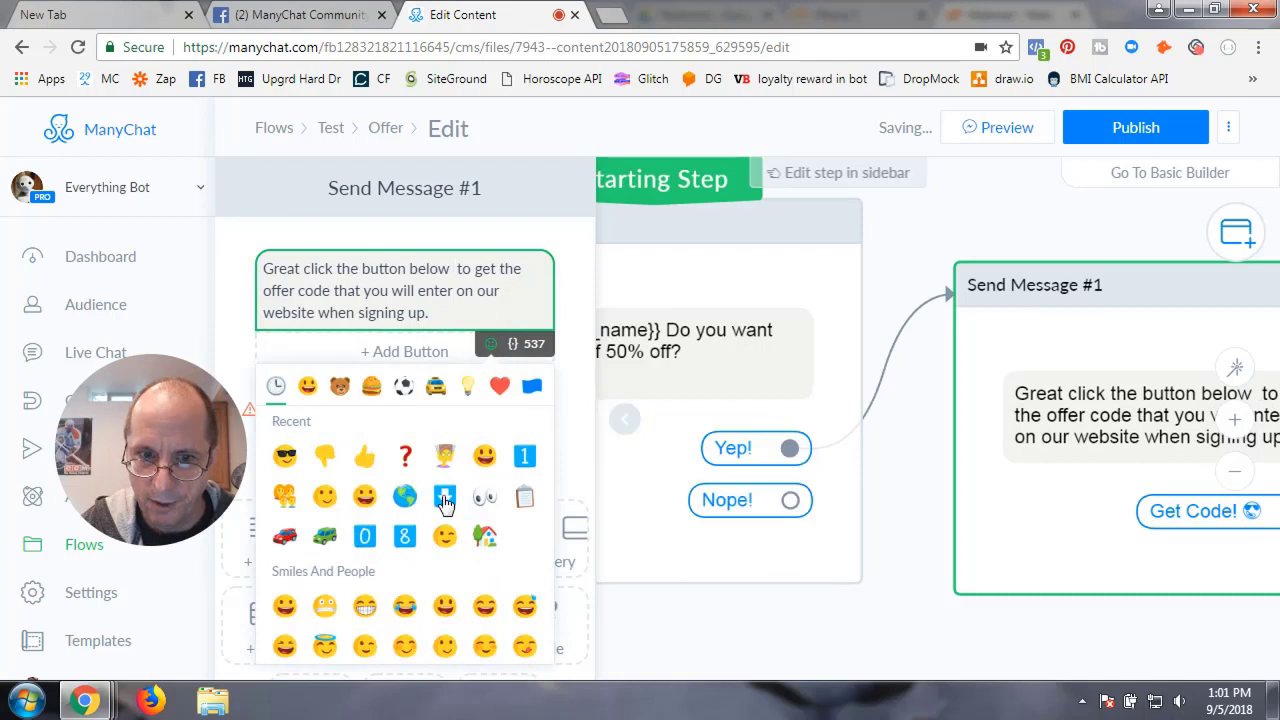
pyautogui.click(444, 496)
pyautogui.click(444, 496)
pyautogui.click(444, 496)
pyautogui.click(465, 312)
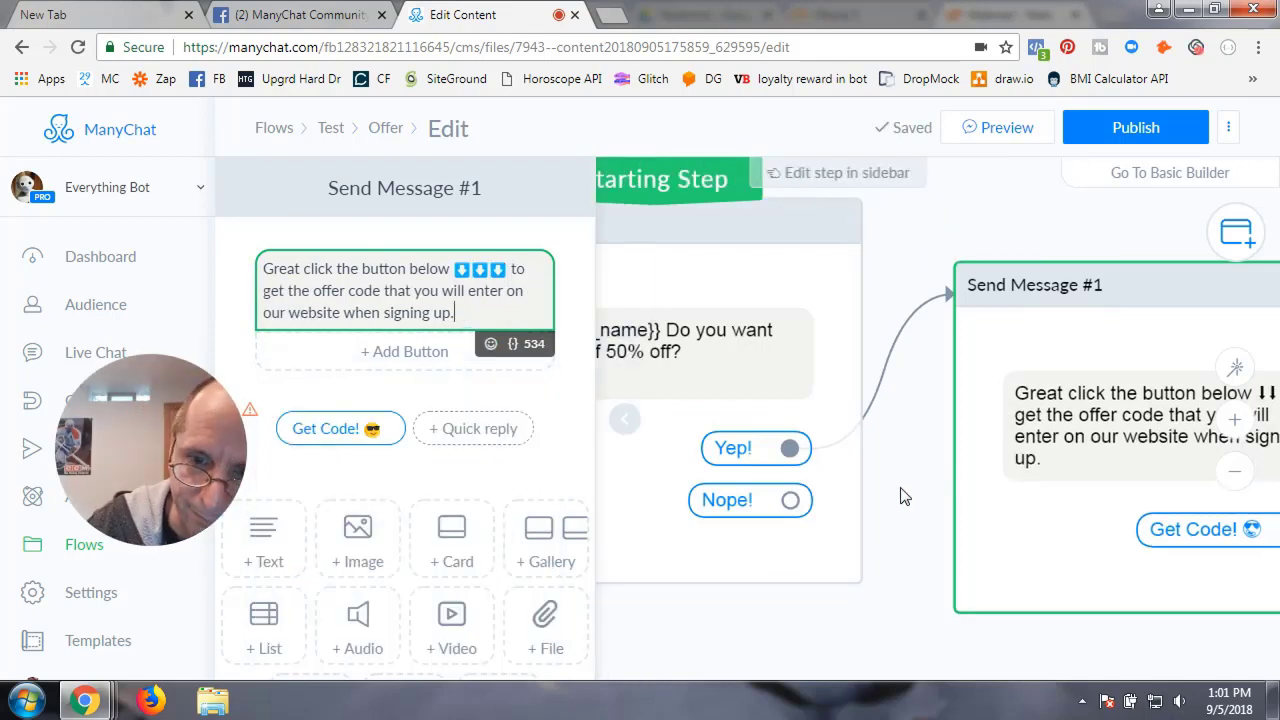
# Connect the "Nope!" quick reply to a new Send Message step beside the starting step
pyautogui.moveTo(788, 502); pyautogui.dragTo(901, 521)
pyautogui.click(953, 308)
# Start the "Nope!" branch's message with "Hey no problem" followed by the First Name variable
pyautogui.click(404, 283)
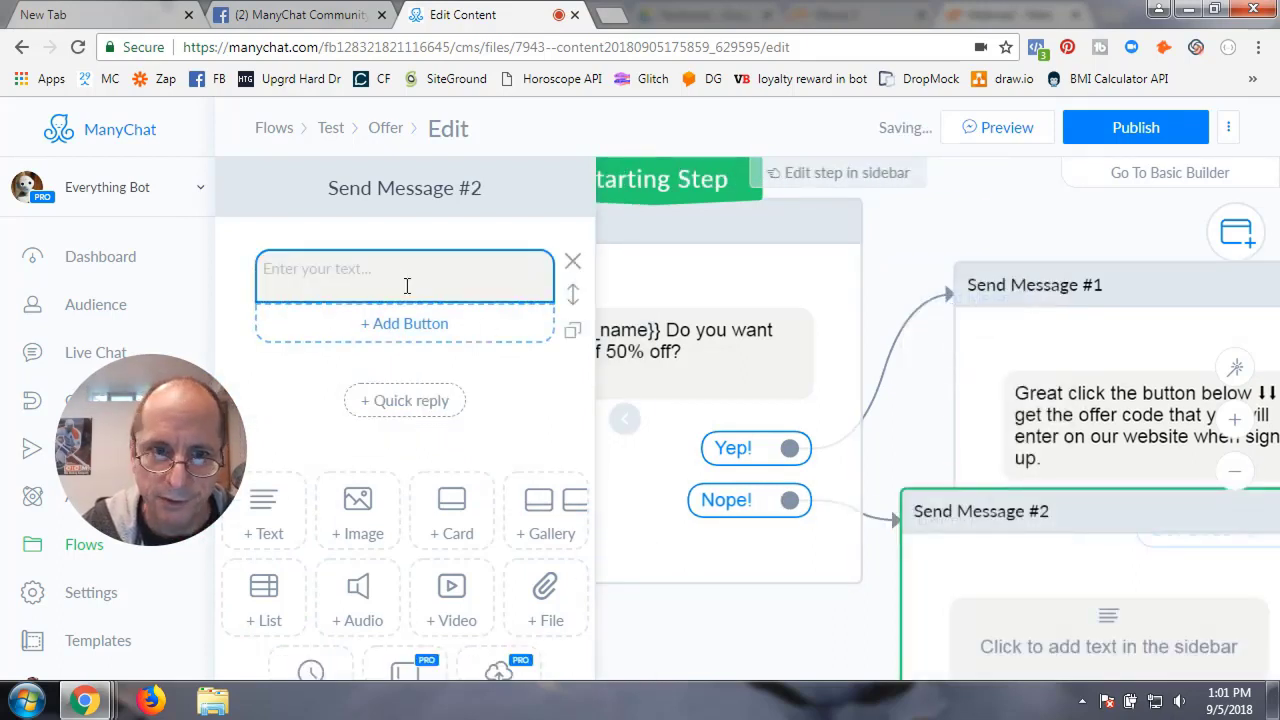
pyautogui.write('Hey n')
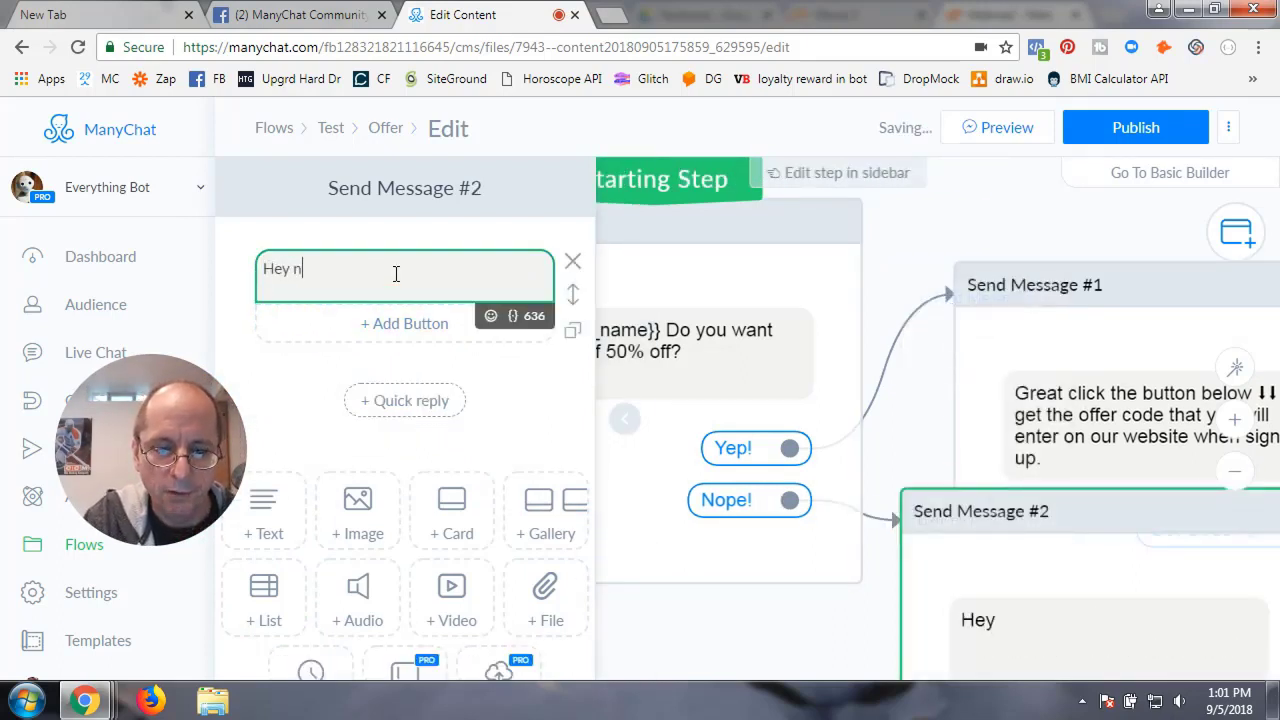
pyautogui.write('o problem {{')
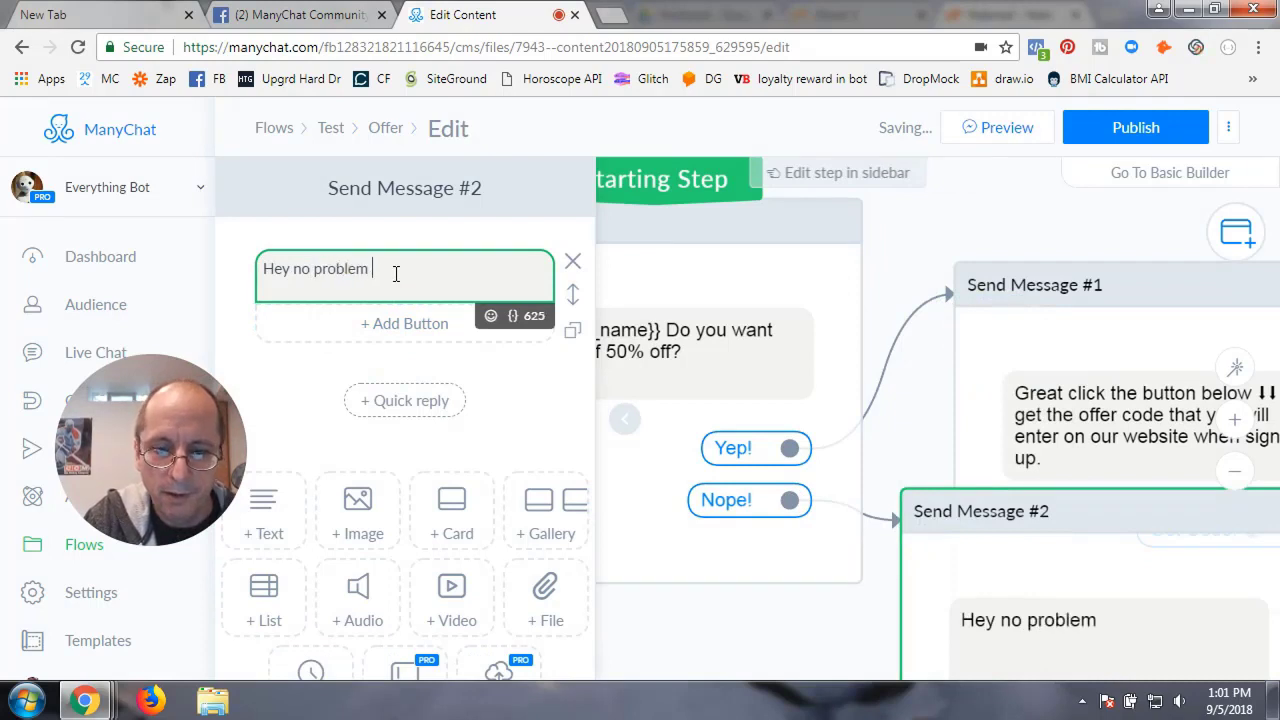
pyautogui.click(397, 280)
pyautogui.click(477, 283)
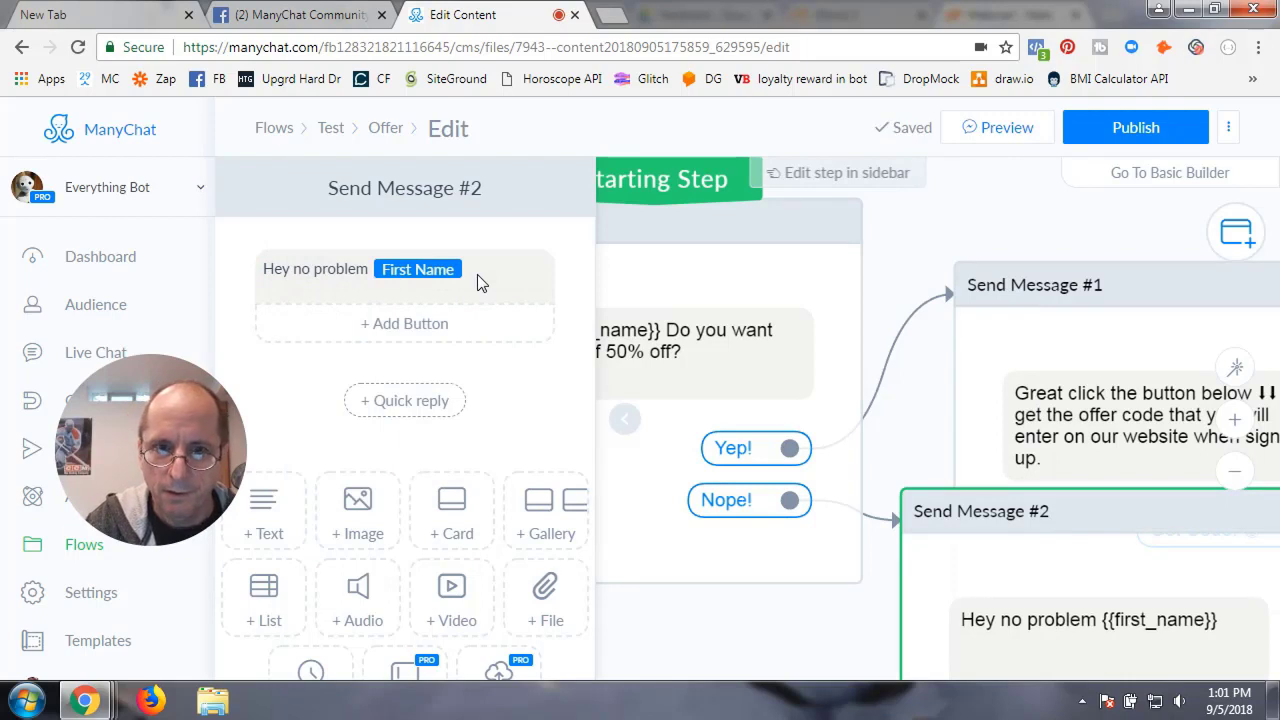
# Continue the "Nope!" branch's message after the First Name variable with ". We will be here when you are ready!"
pyautogui.click(477, 274)
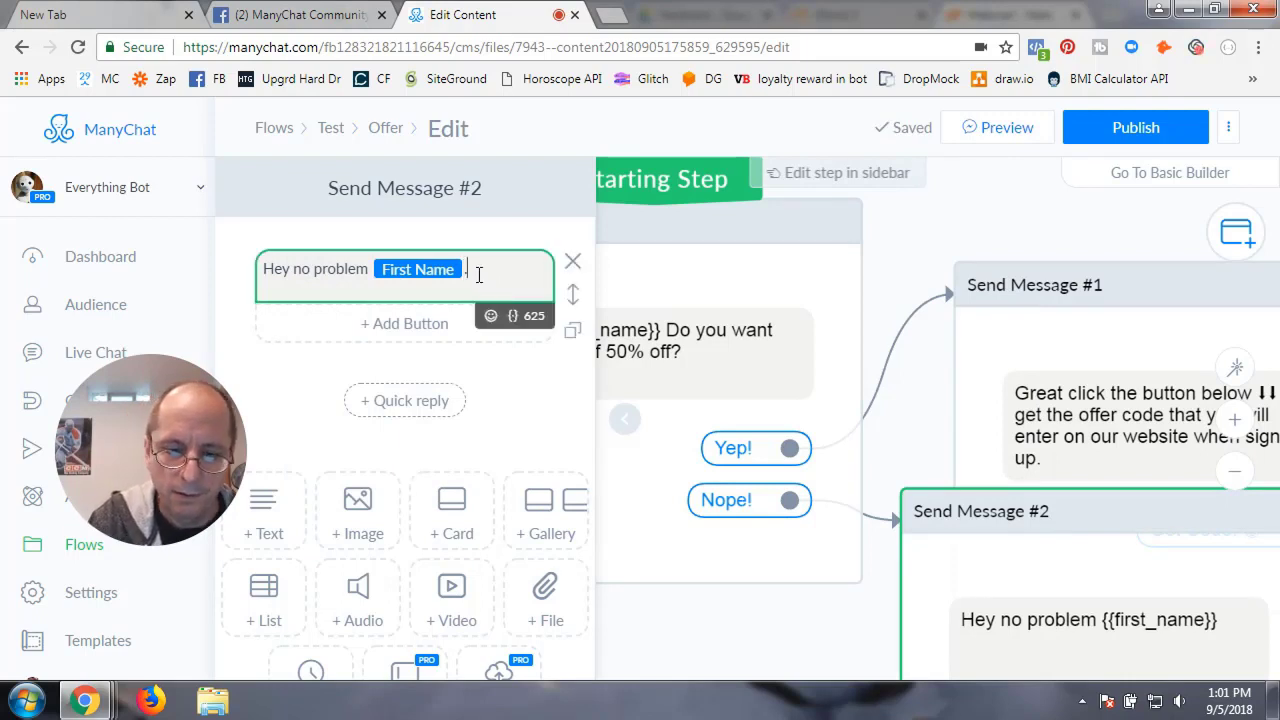
pyautogui.write('. We will be')
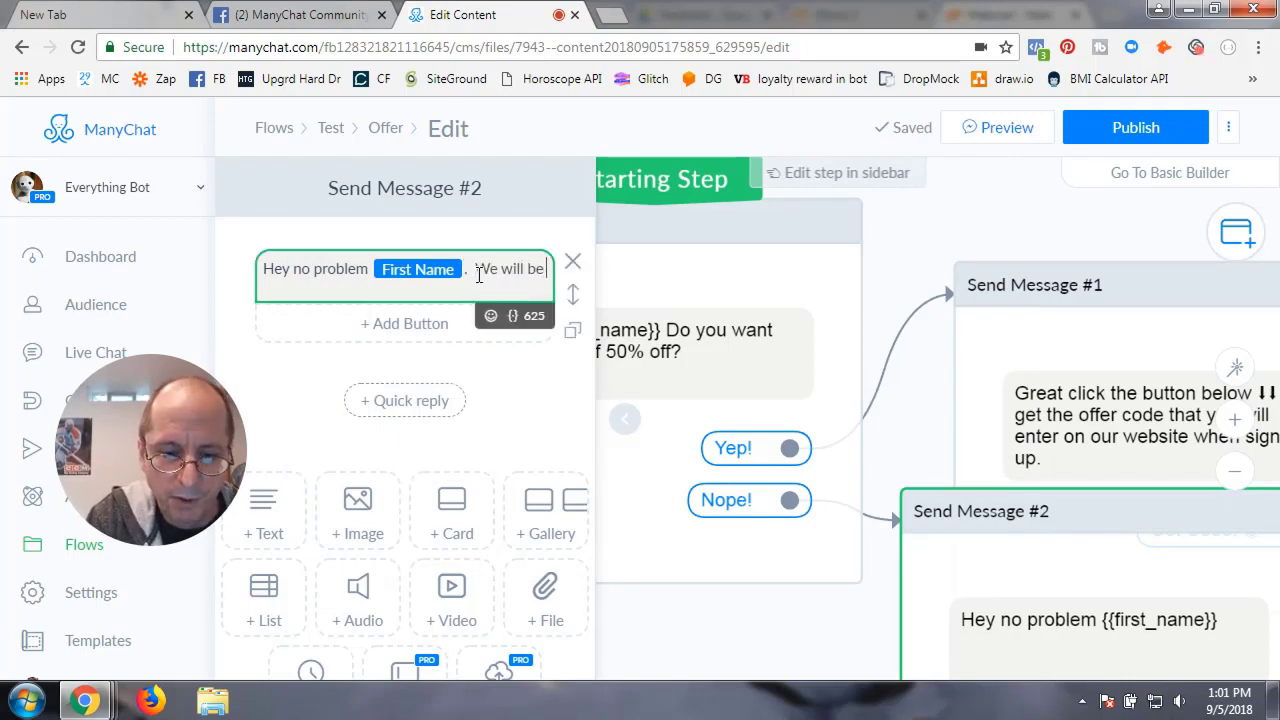
pyautogui.write(' here when you')
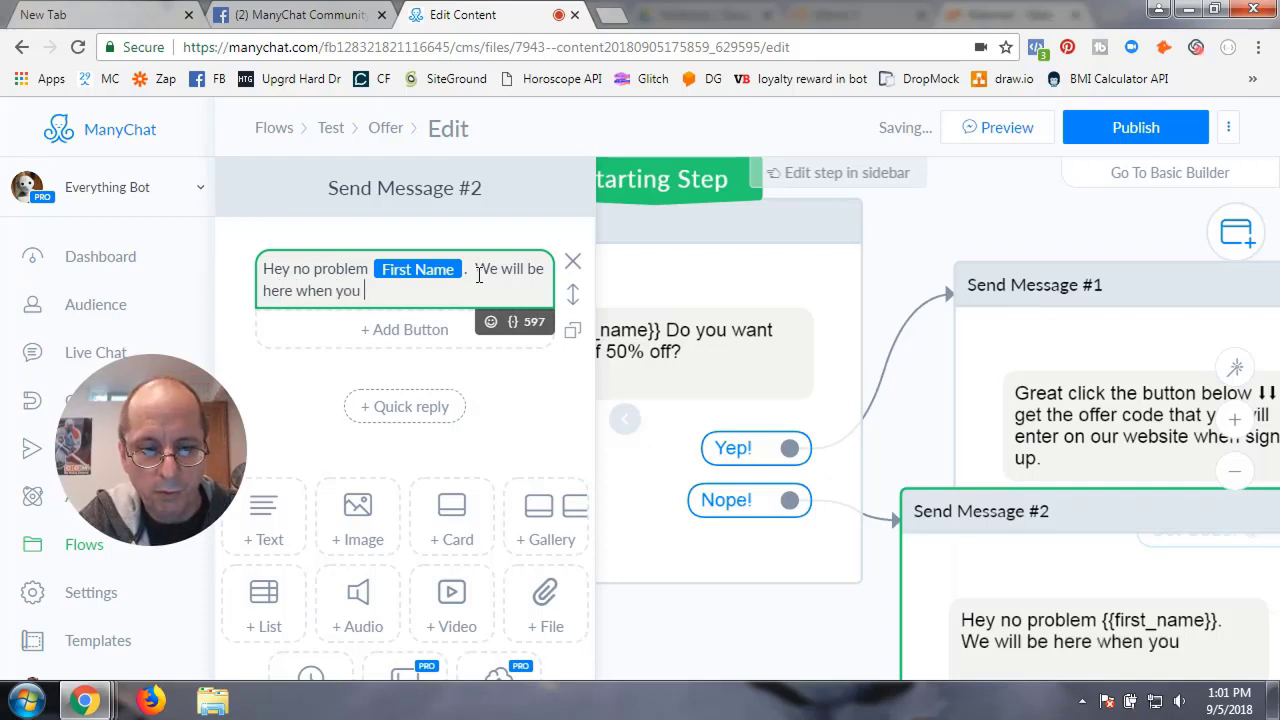
pyautogui.write('t')
pyautogui.press('BackSpace')
pyautogui.press('BackSpace')
pyautogui.press('BackSpace')
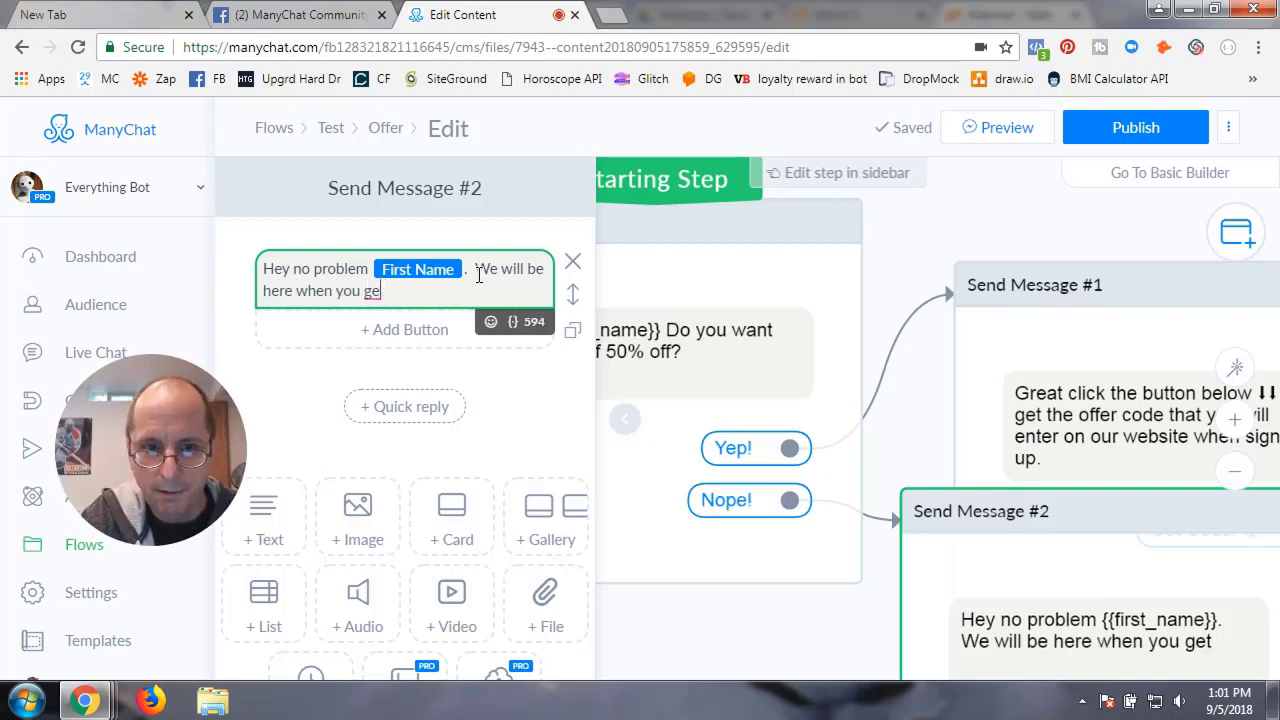
pyautogui.write('are ready!')
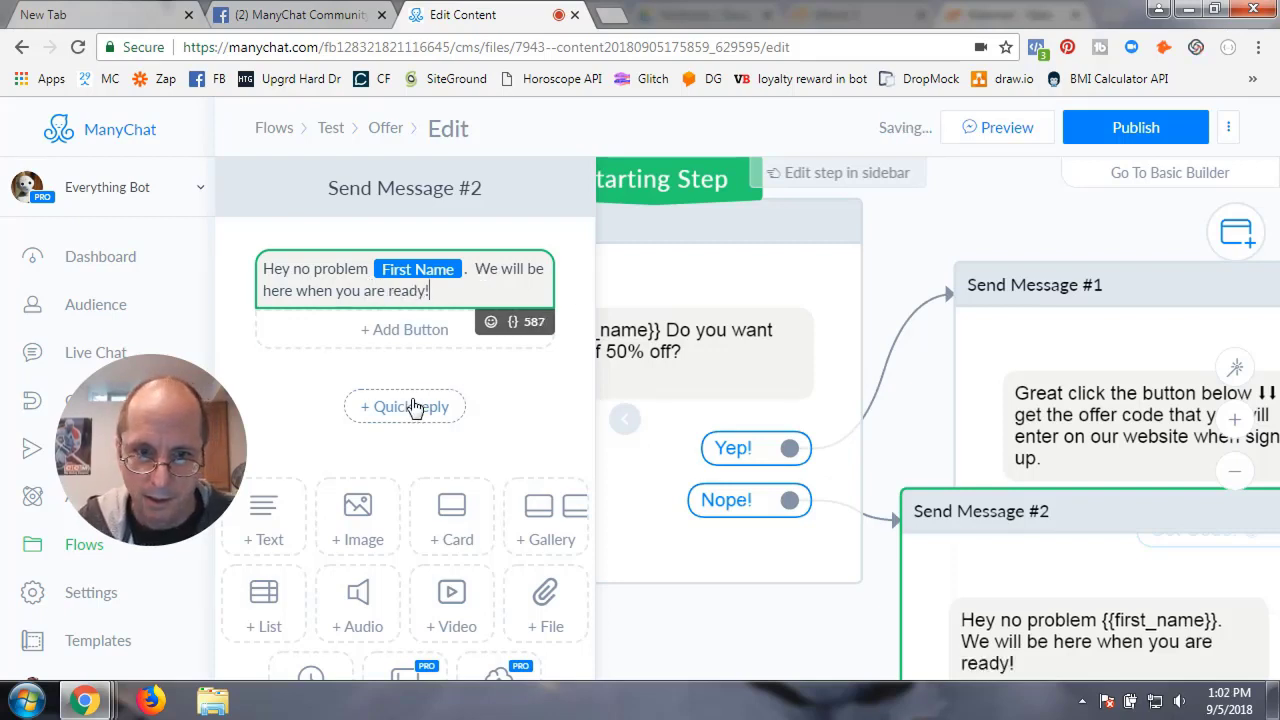
# Add an image block below the text in Send Message #2 and browse the Documents library for its file
pyautogui.click(364, 538)
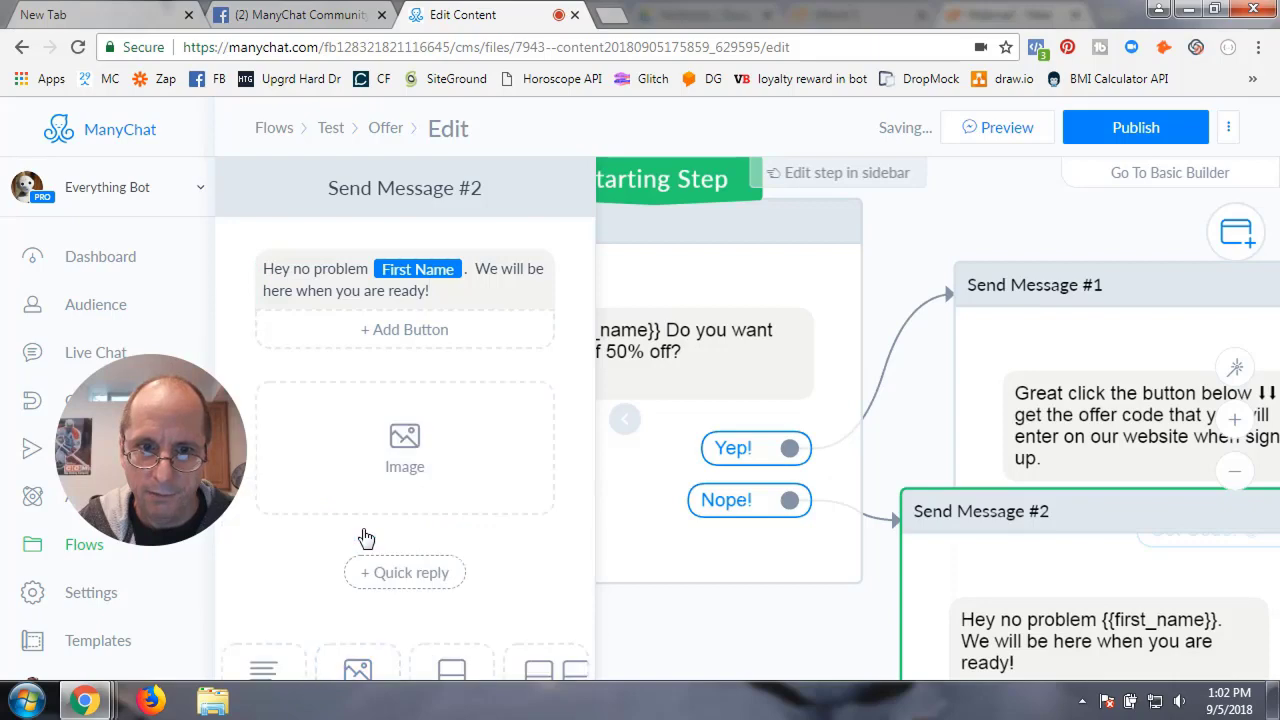
pyautogui.click(414, 462)
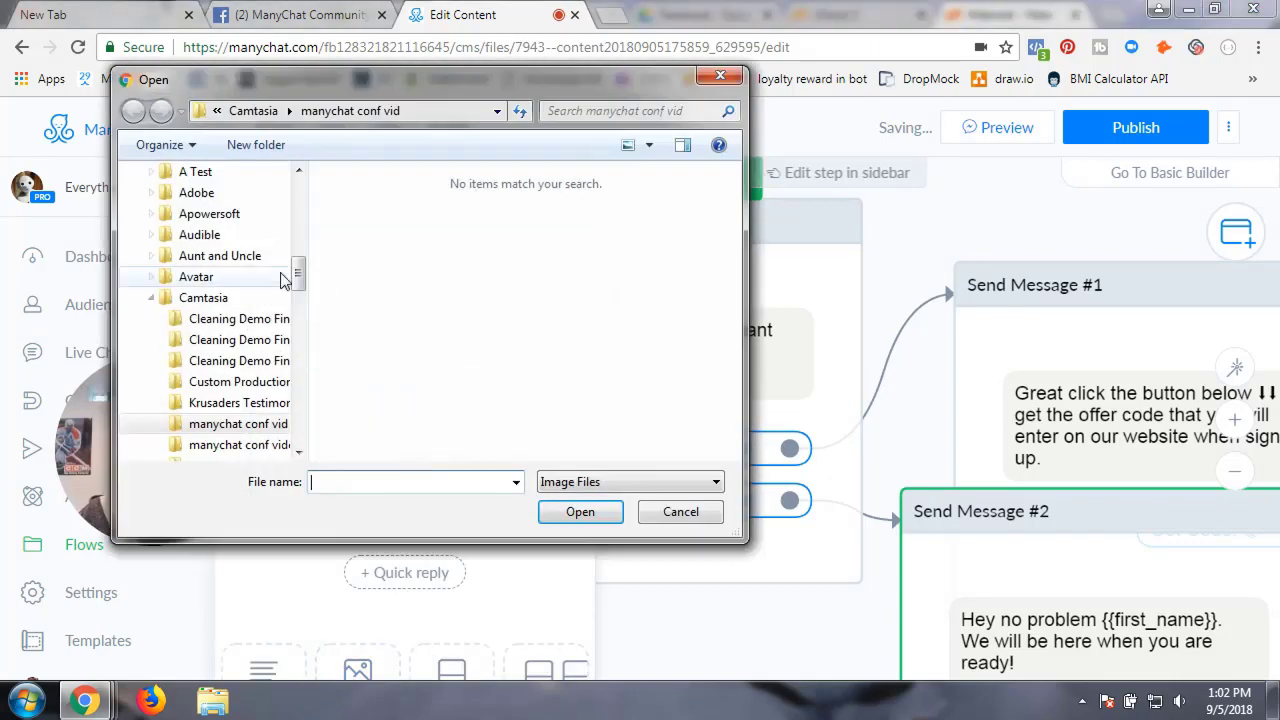
pyautogui.scroll(8, 286, 277)
pyautogui.click(199, 307)
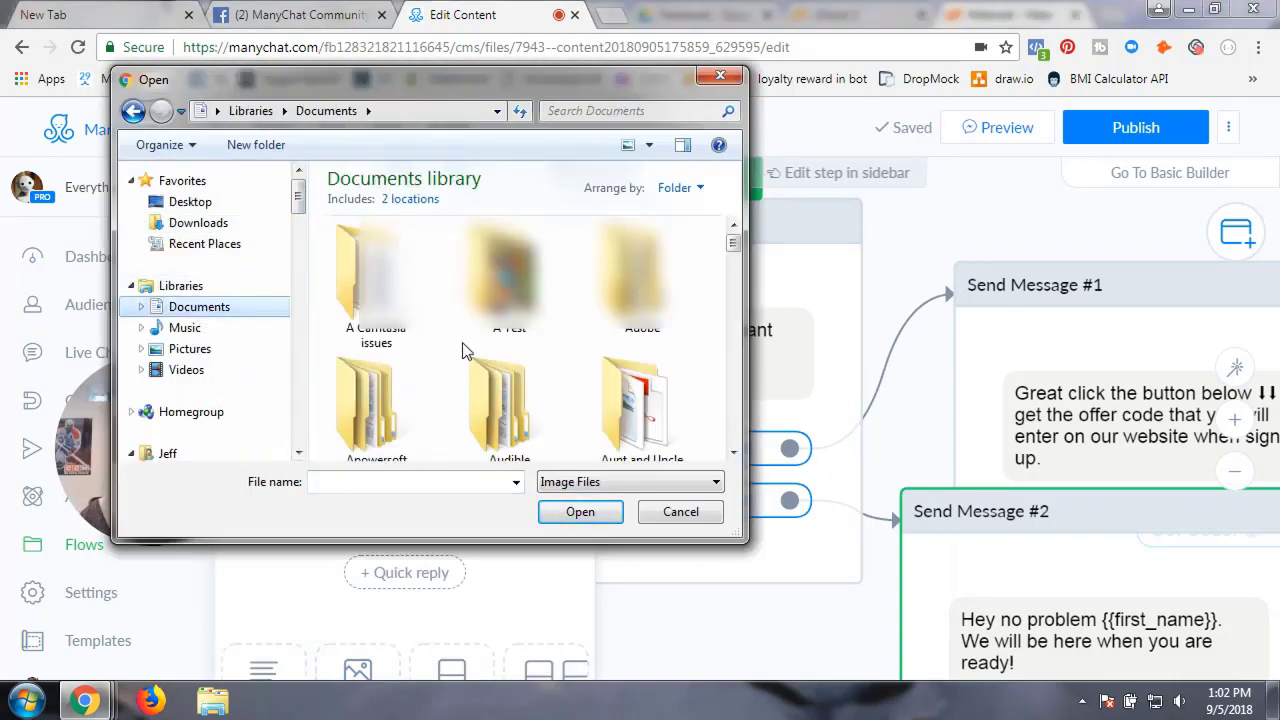
# Go to the Bot Training folder inside the JTS Media folder of the Documents library
pyautogui.scroll(-2, 522, 408)
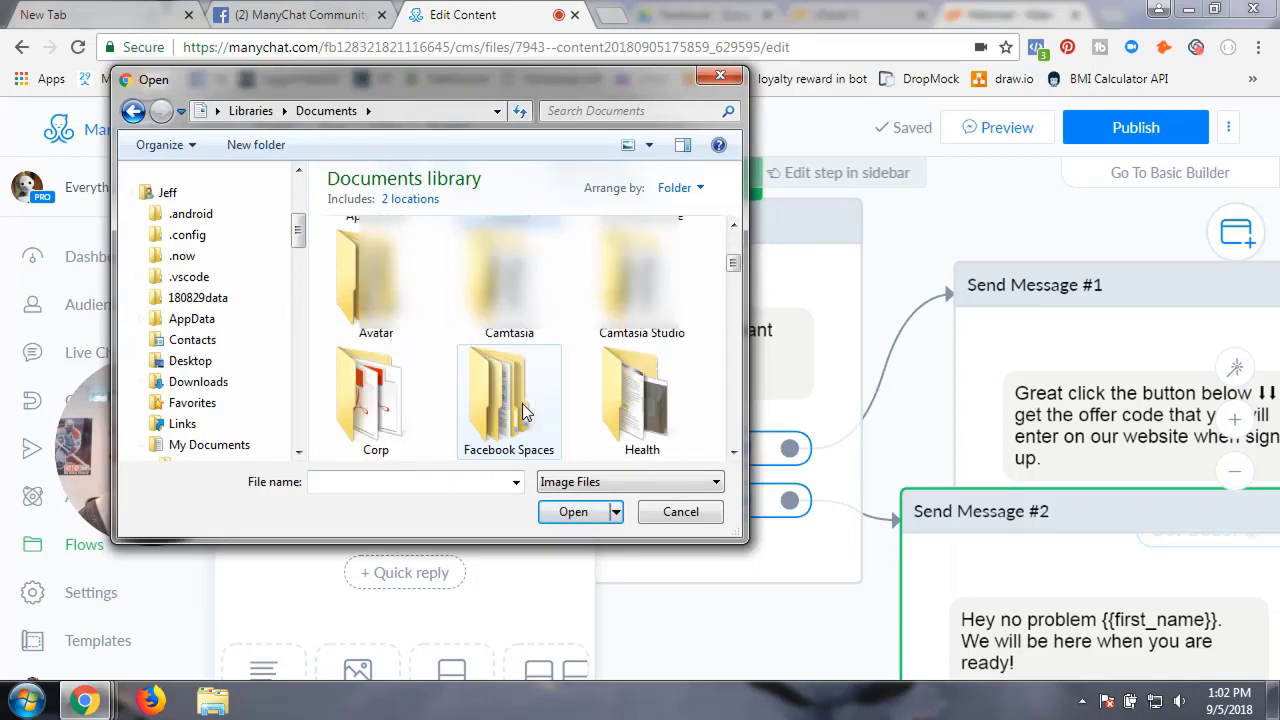
pyautogui.scroll(2, 522, 408)
pyautogui.scroll(-1, 522, 408)
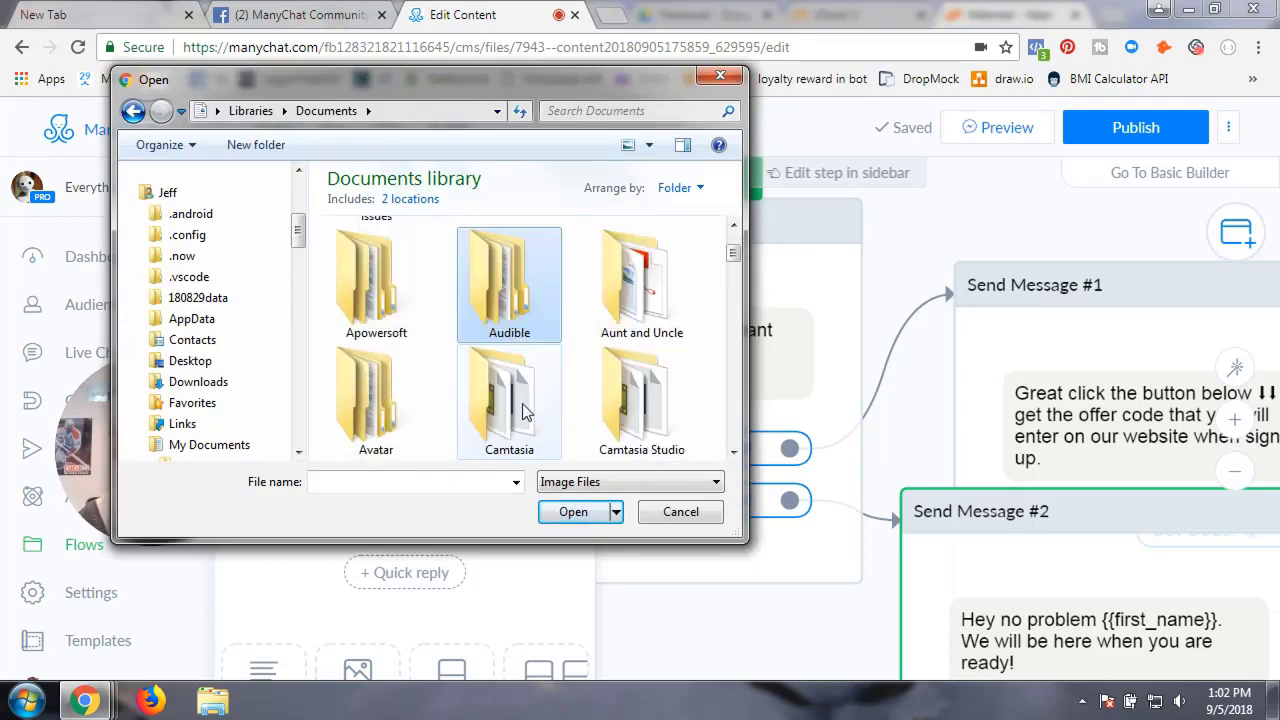
pyautogui.scroll(-5, 522, 408)
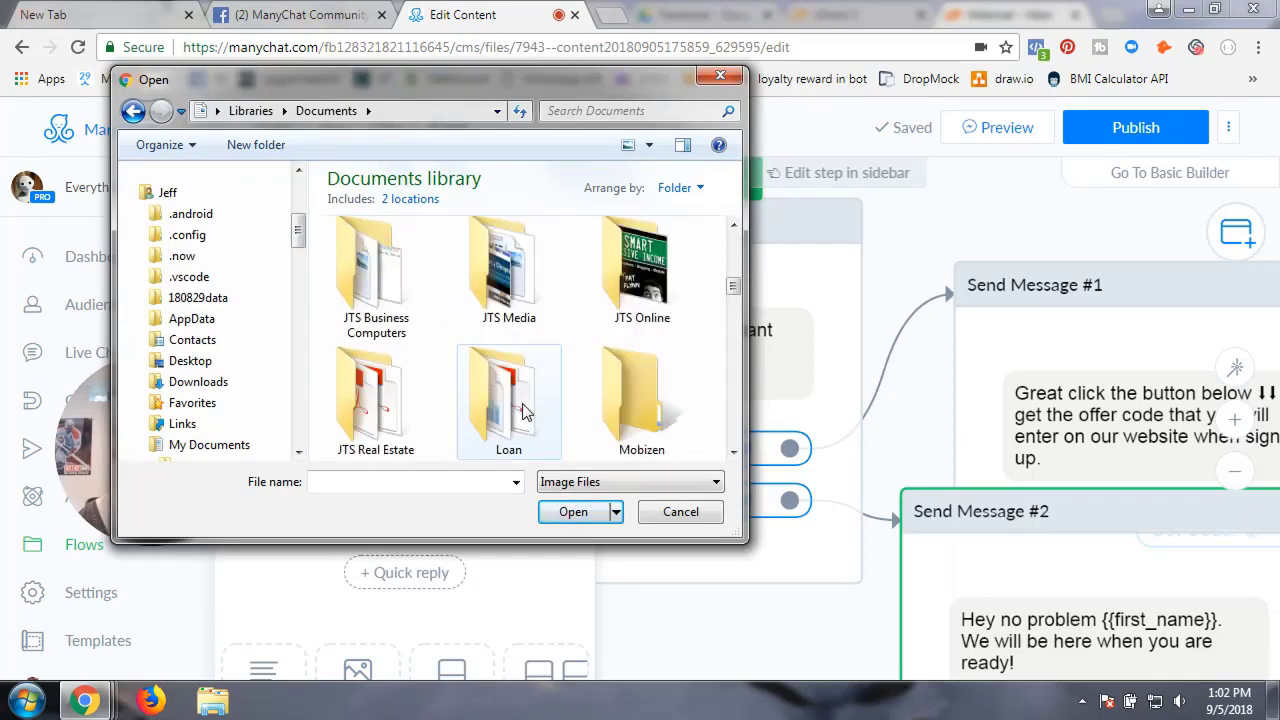
pyautogui.doubleClick(512, 268)
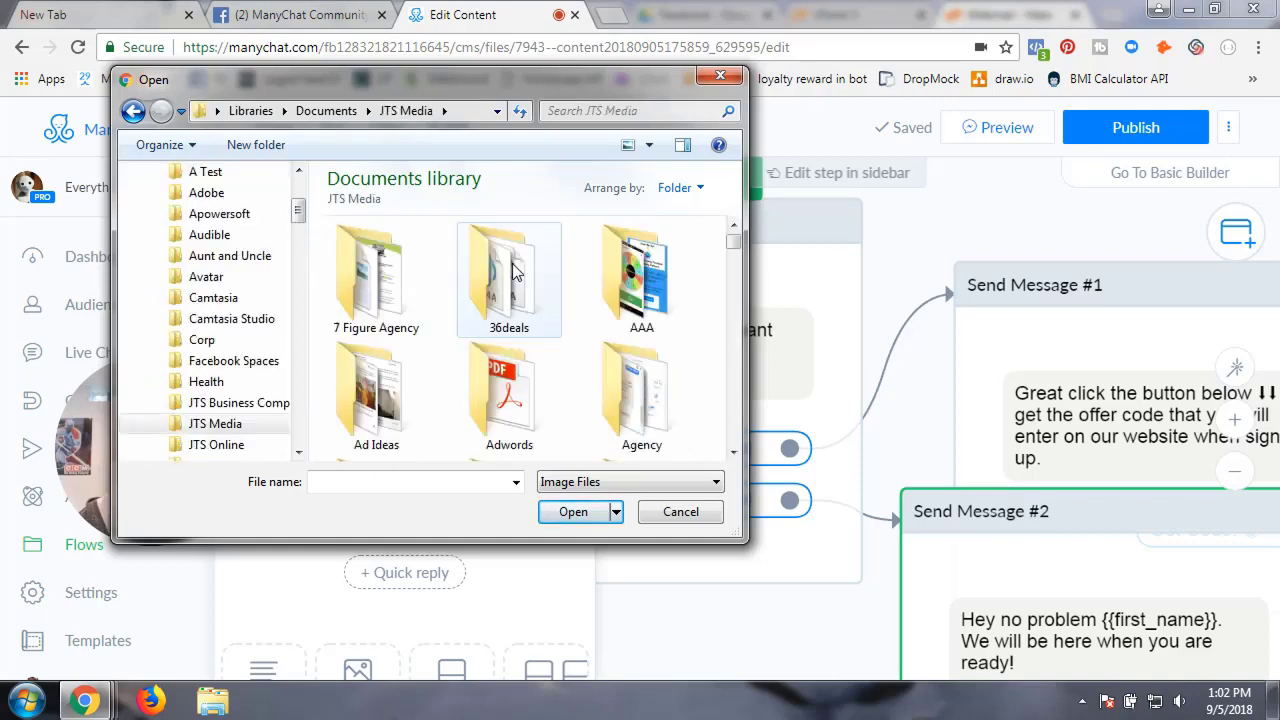
pyautogui.scroll(-1, 507, 432)
pyautogui.scroll(-1, 507, 432)
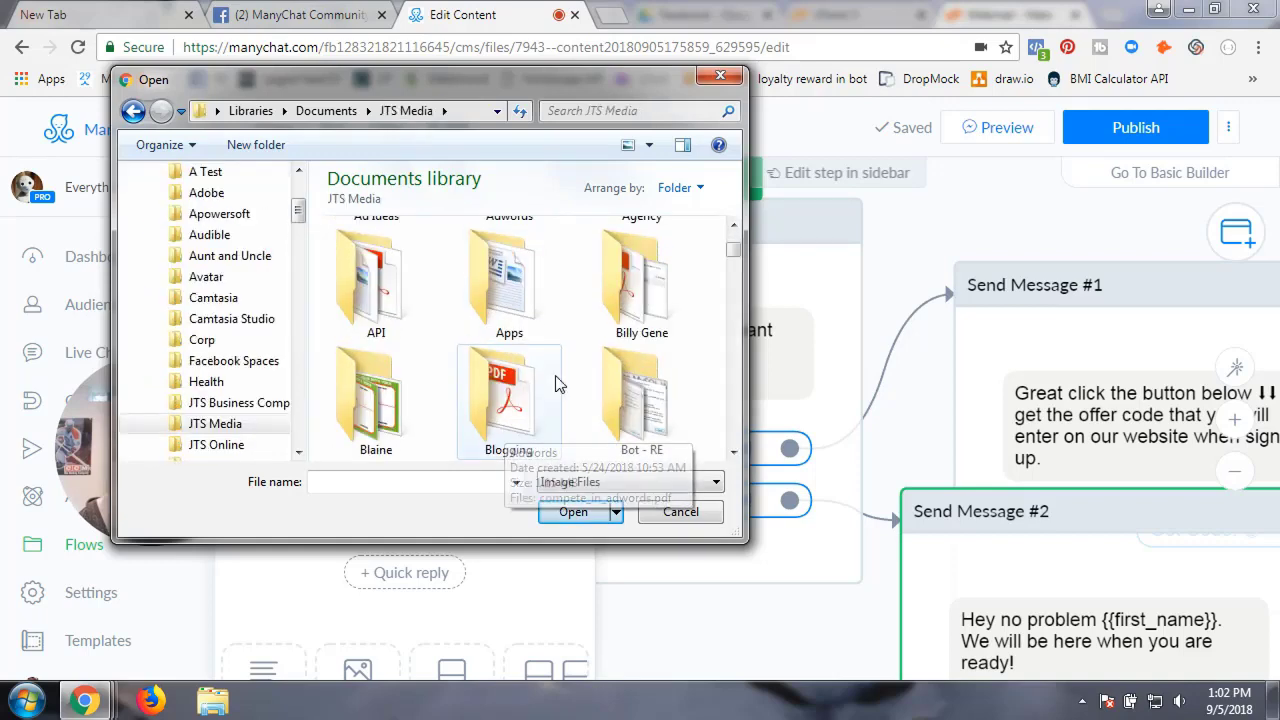
pyautogui.scroll(-1, 500, 415)
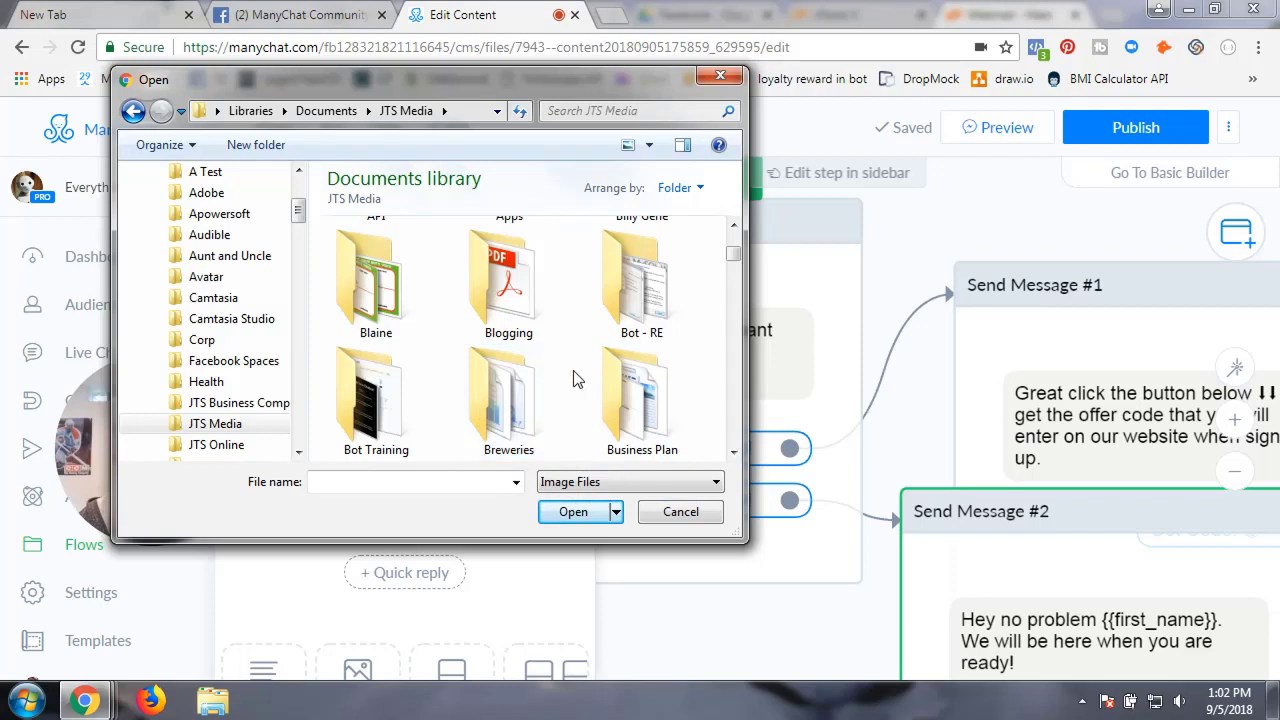
pyautogui.click(395, 392)
pyautogui.doubleClick(395, 392)
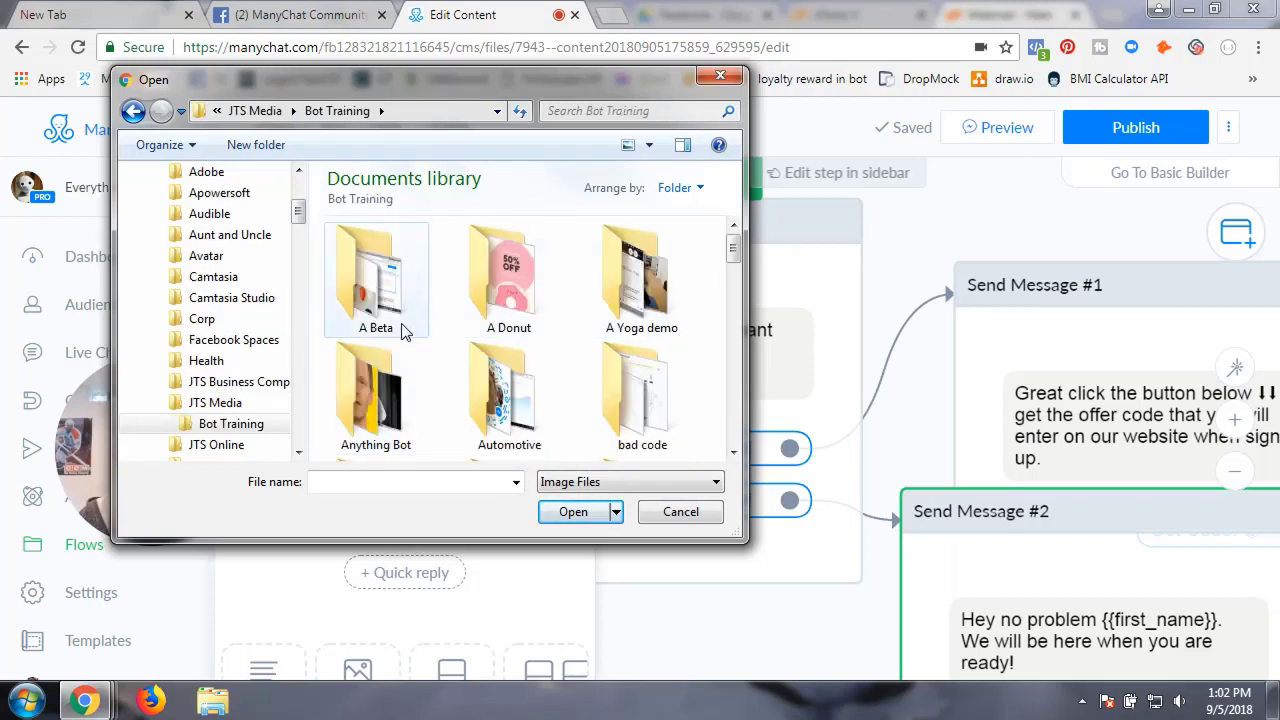
# Load the black-and-white GIF of a pouting boy from the Anything Bot folder into the image block and play it
pyautogui.doubleClick(392, 405)
pyautogui.scroll(-3, 480, 400)
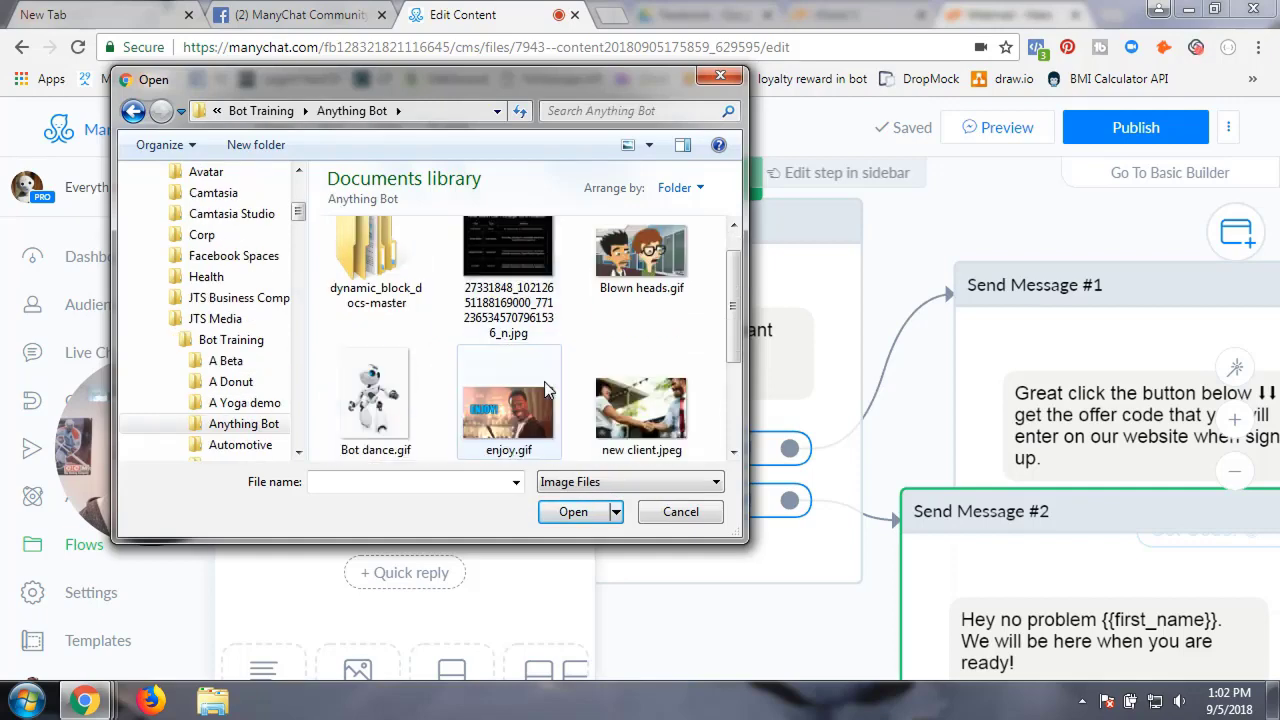
pyautogui.doubleClick(664, 424)
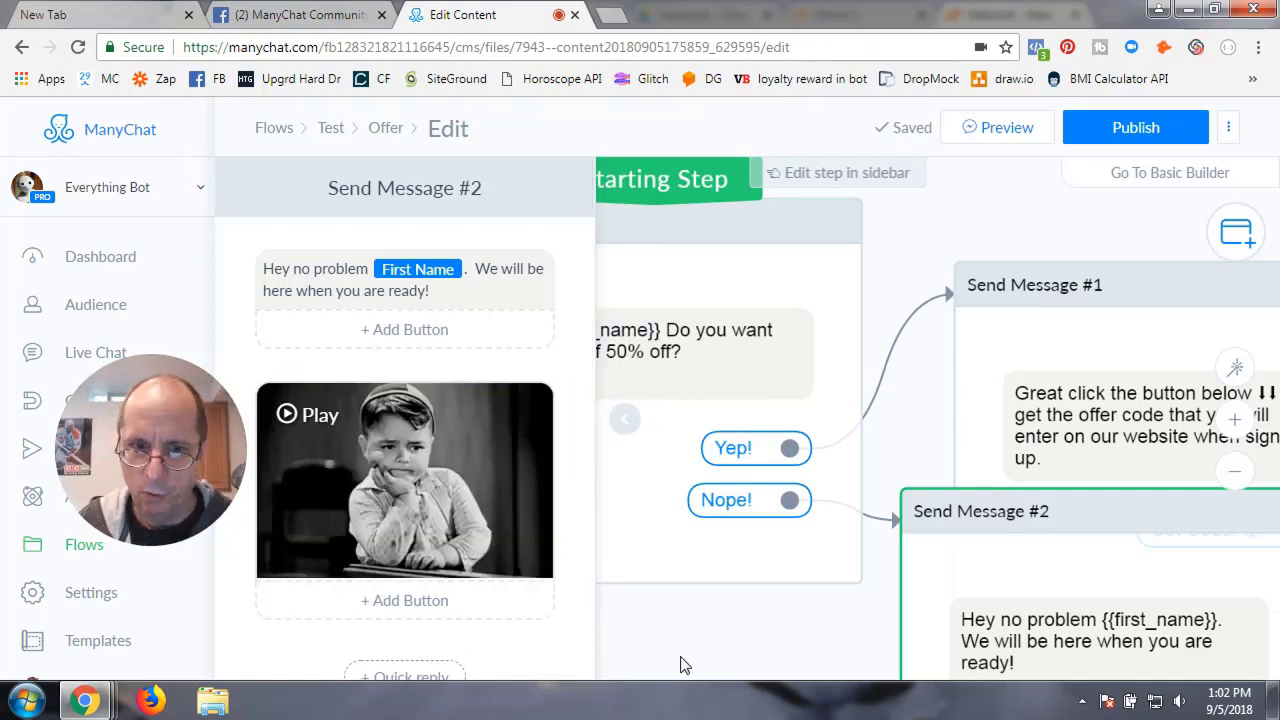
pyautogui.click(290, 414)
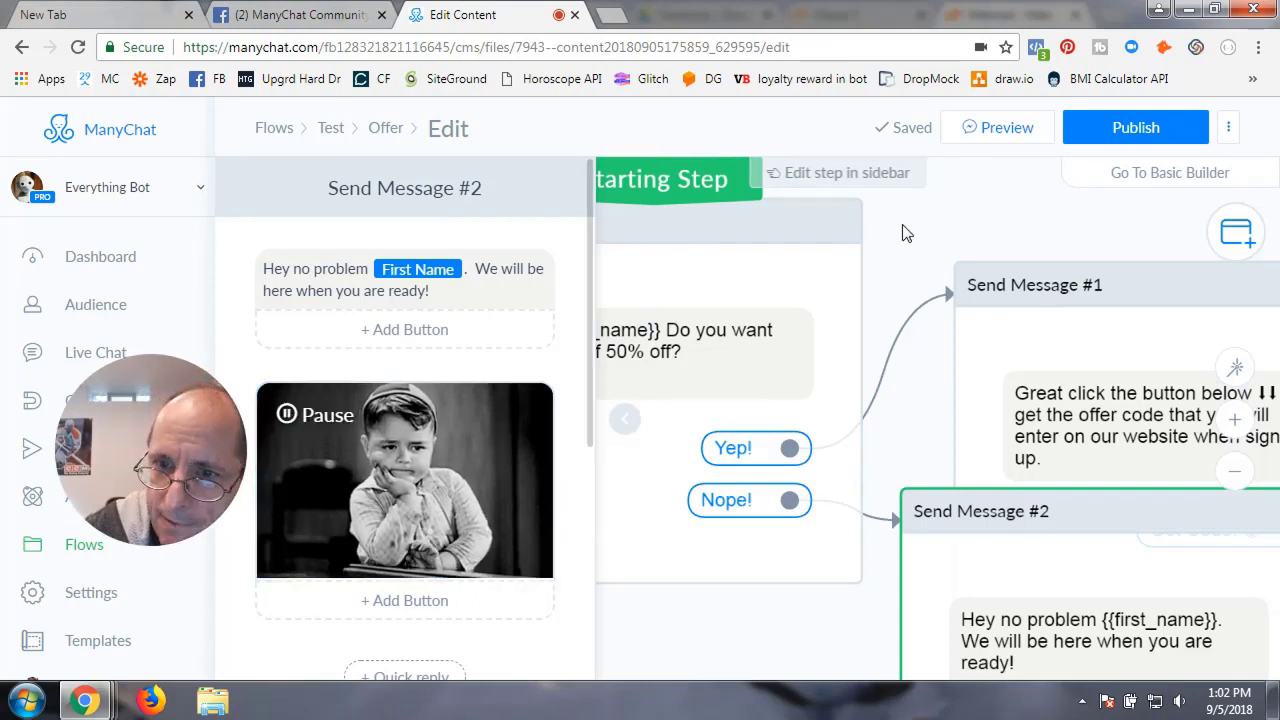
# Place Send Message #1 directly beside the starting step and connect its "Get Code!" quick reply to a new Send Message step
pyautogui.click(937, 331)
pyautogui.moveTo(809, 347); pyautogui.dragTo(618, 286)
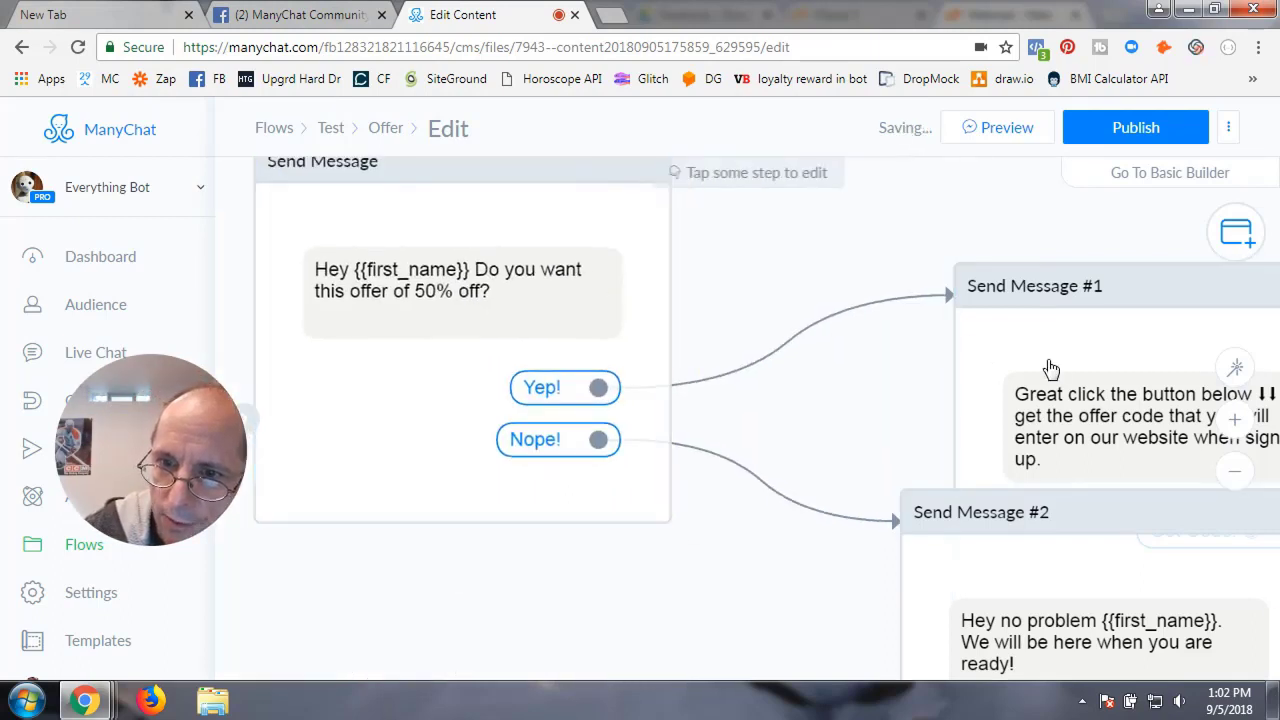
pyautogui.moveTo(1040, 330); pyautogui.dragTo(758, 245)
pyautogui.moveTo(1017, 440); pyautogui.dragTo(1128, 309)
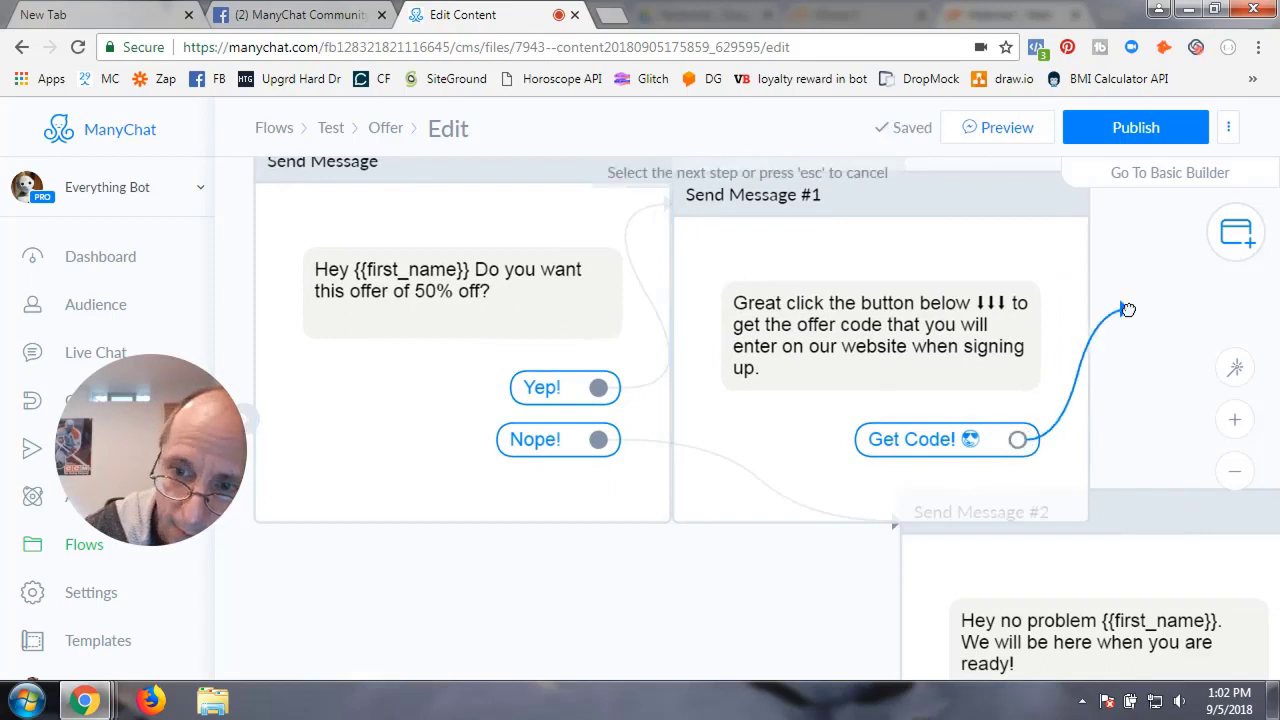
pyautogui.click(1063, 316)
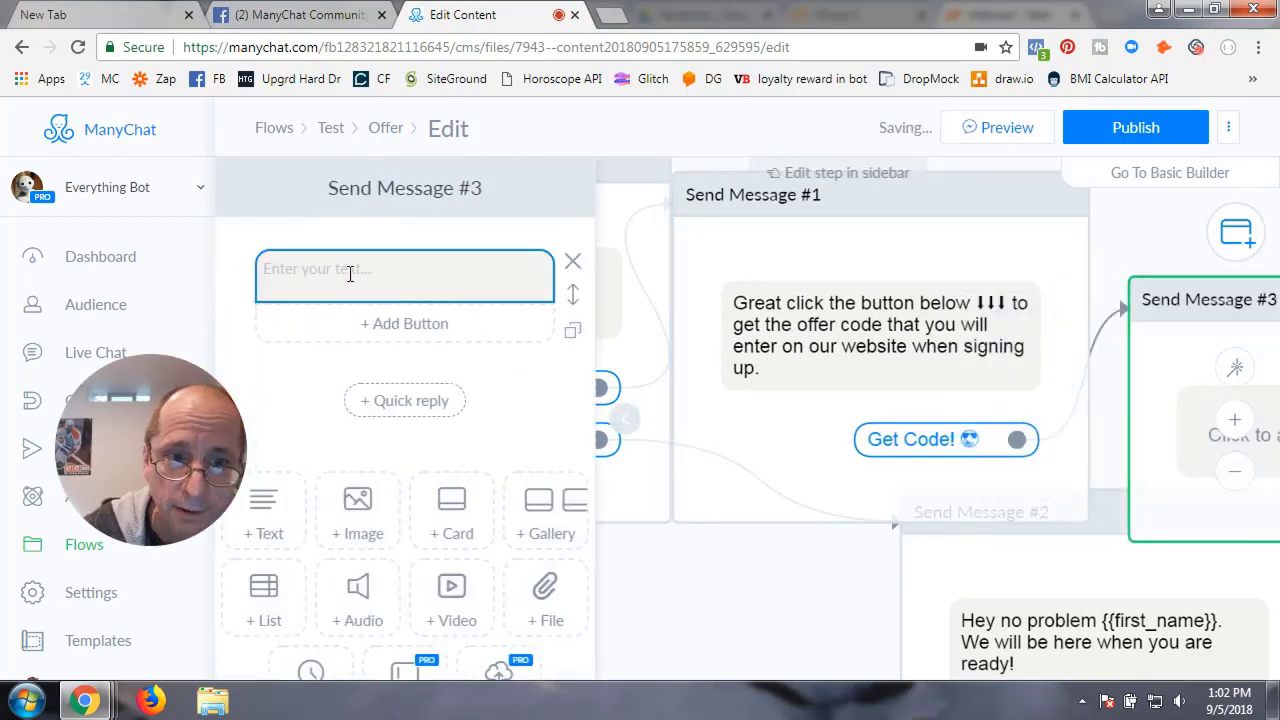
# Start the text of Send Message #3 with "Here it the code 50OFFNOW"
pyautogui.click(350, 268)
pyautogui.write('Here')
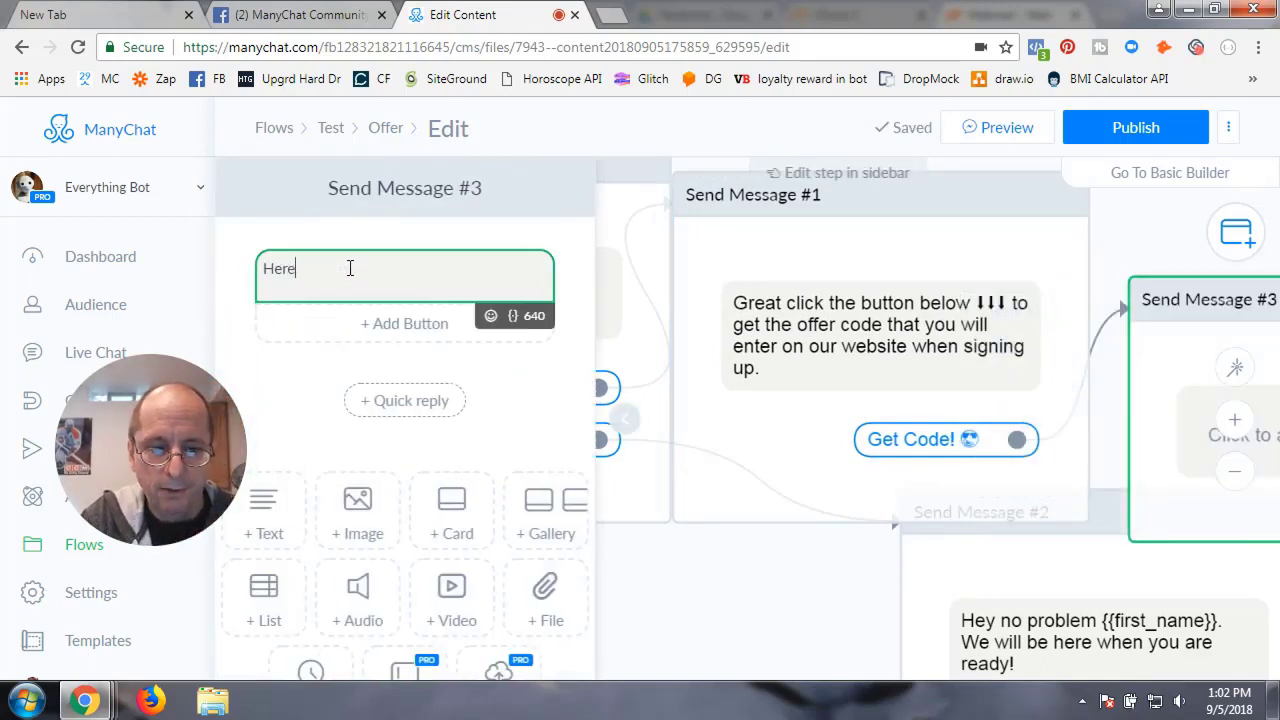
pyautogui.write(' it ')
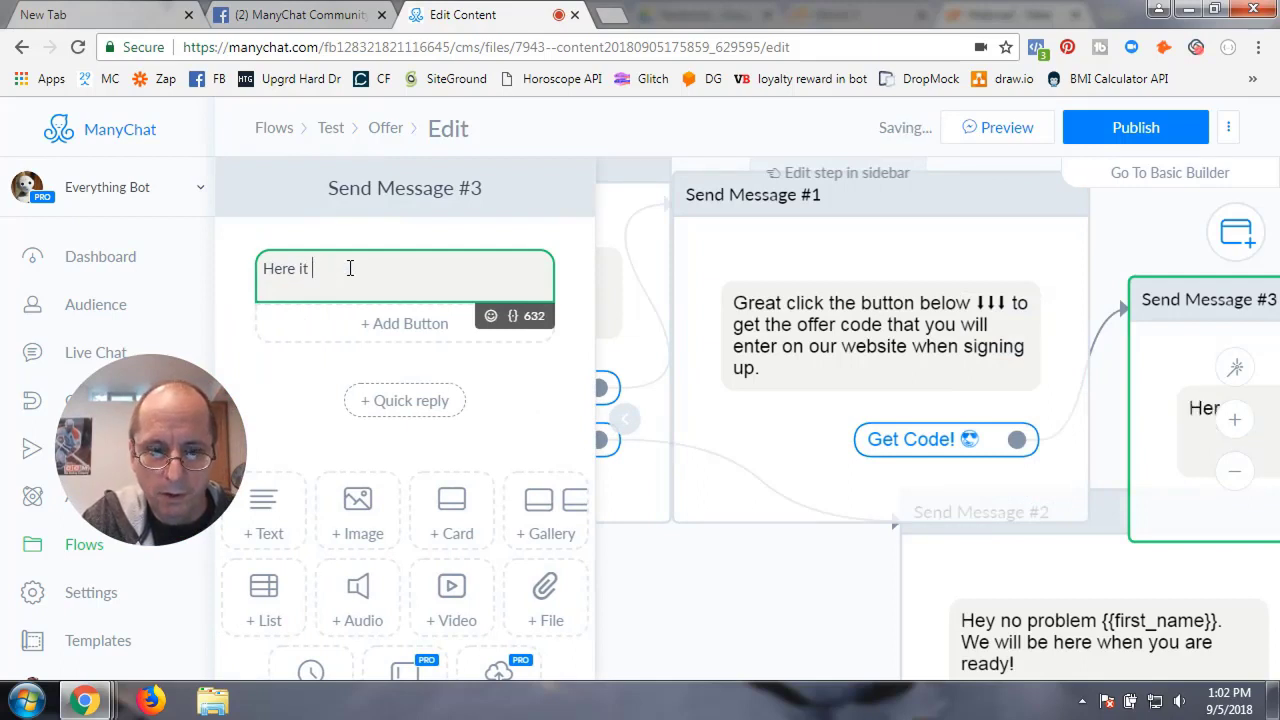
pyautogui.write('the code ')
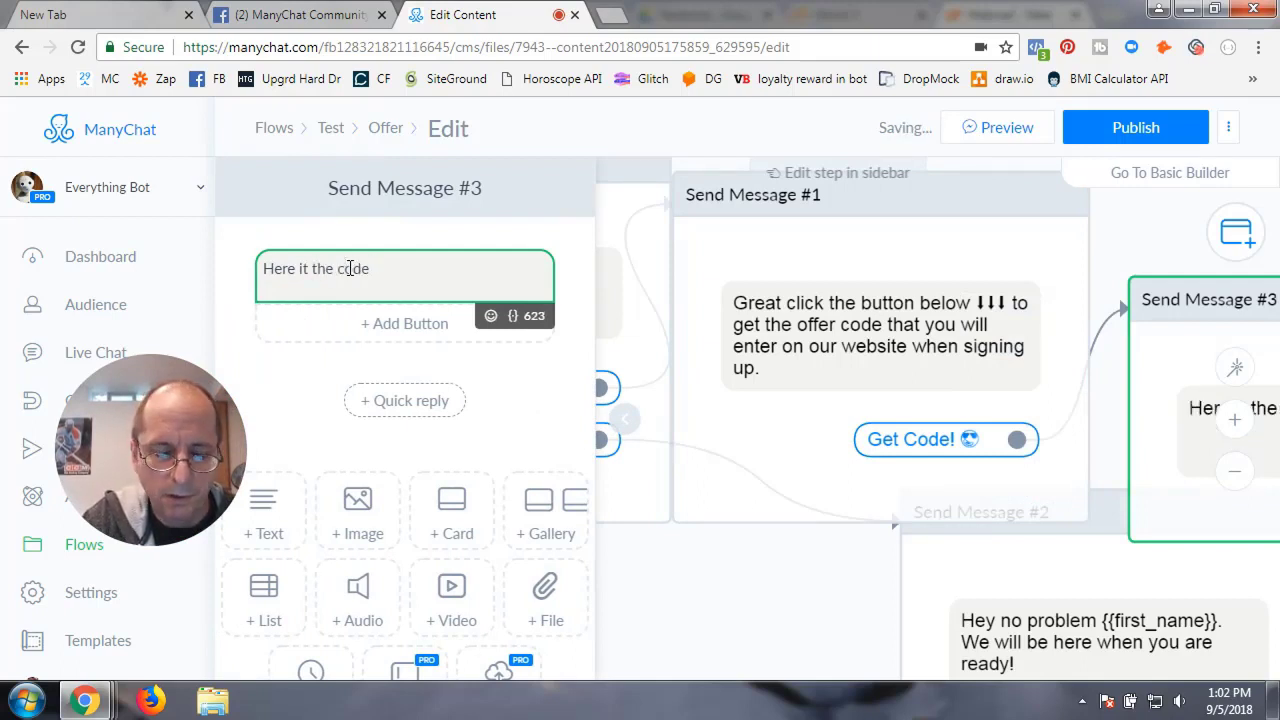
pyautogui.write('50OFFNOW')
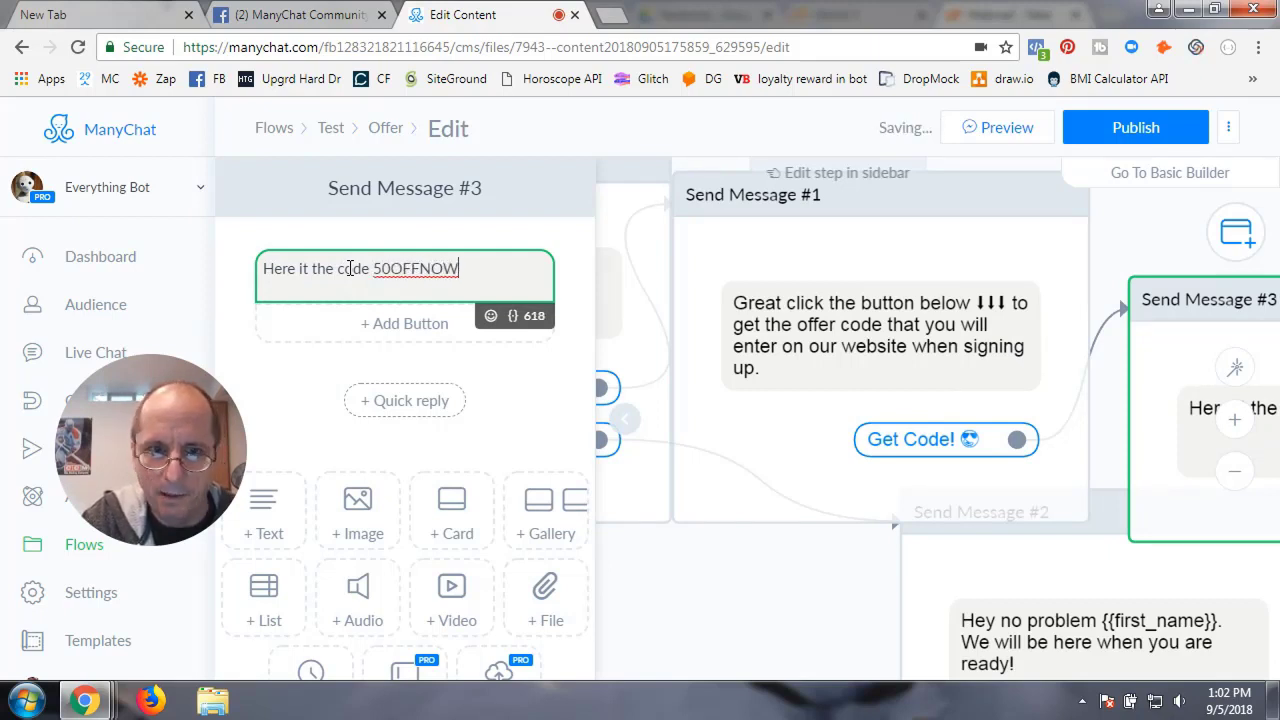
# Continue Send Message #3's text after the offer code with ". Enter this at checkout."
pyautogui.write('.  W')
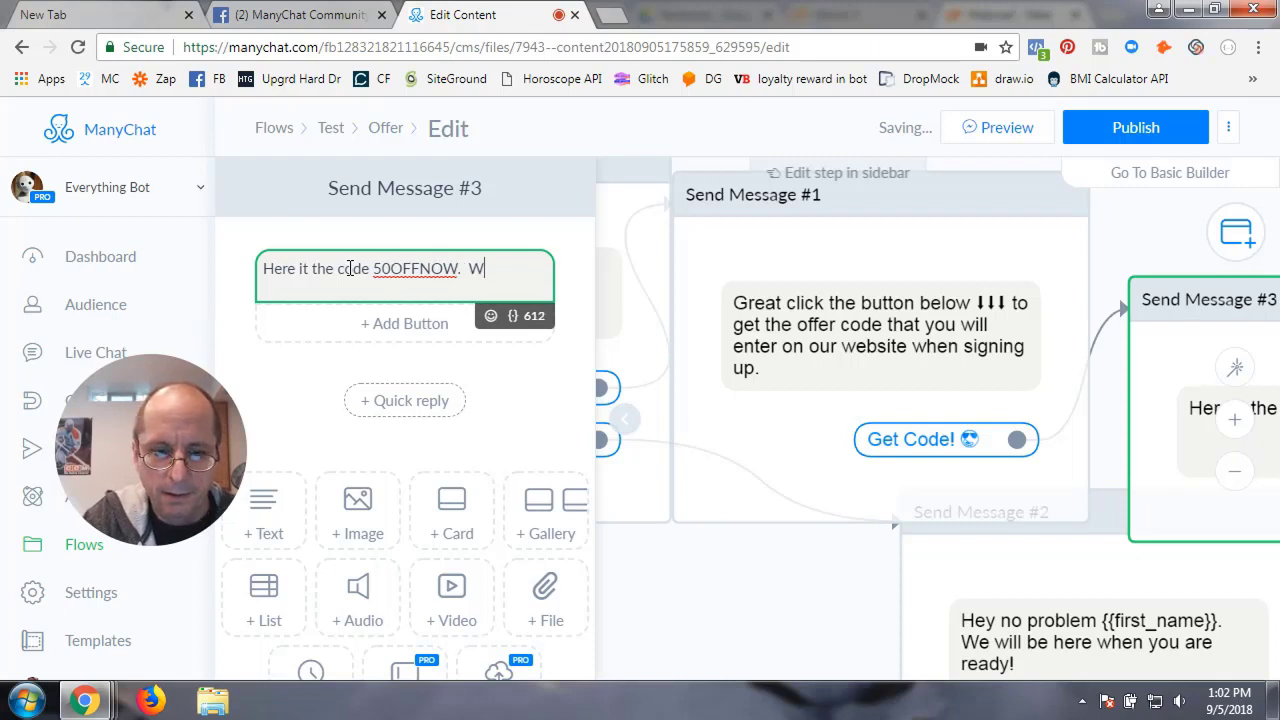
pyautogui.press('BackSpace')
pyautogui.write('Enter this ')
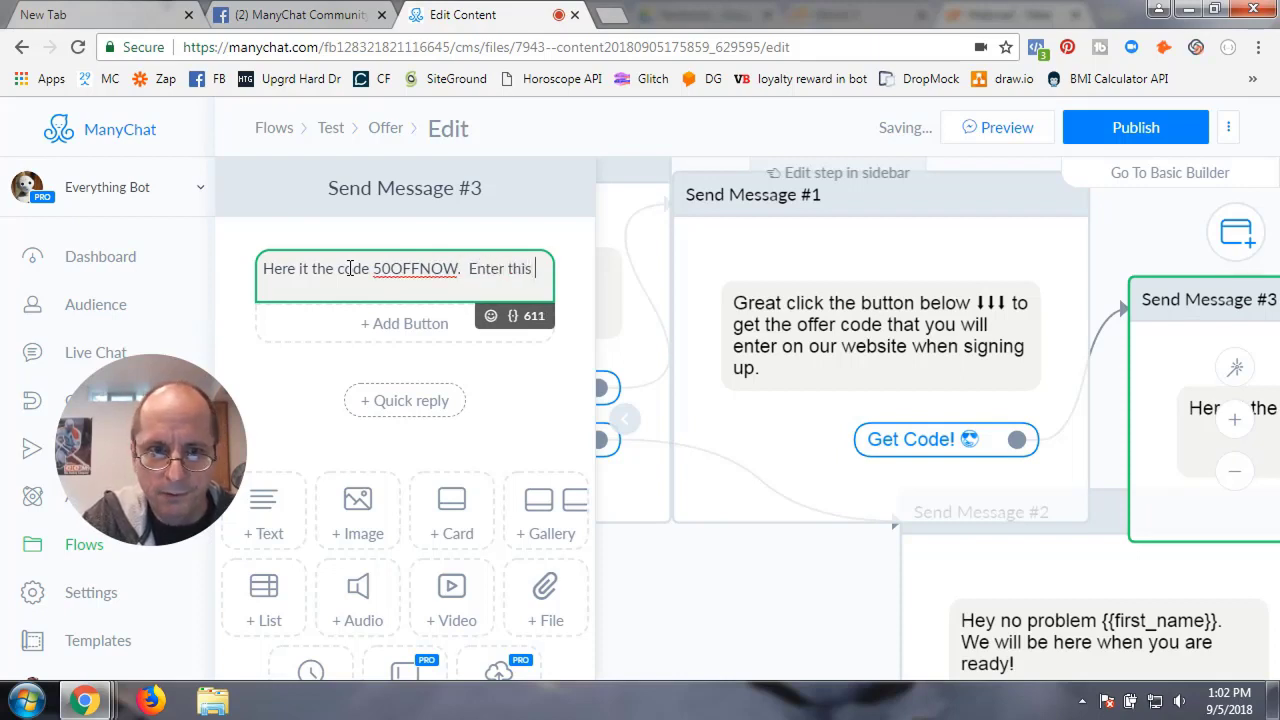
pyautogui.write('ayt checkou')
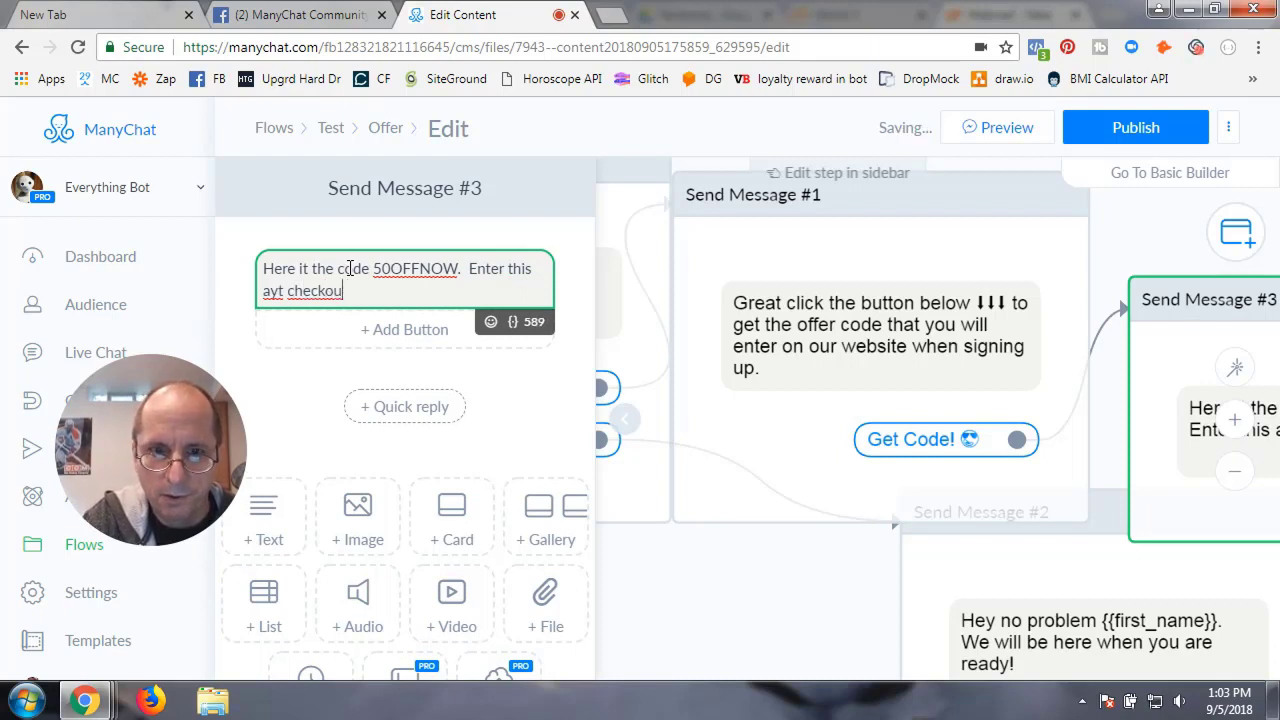
pyautogui.press('BackSpace')
pyautogui.press('BackSpace')
pyautogui.press('BackSpace')
pyautogui.press('BackSpace')
pyautogui.press('BackSpace')
pyautogui.press('BackSpace')
pyautogui.press('BackSpace')
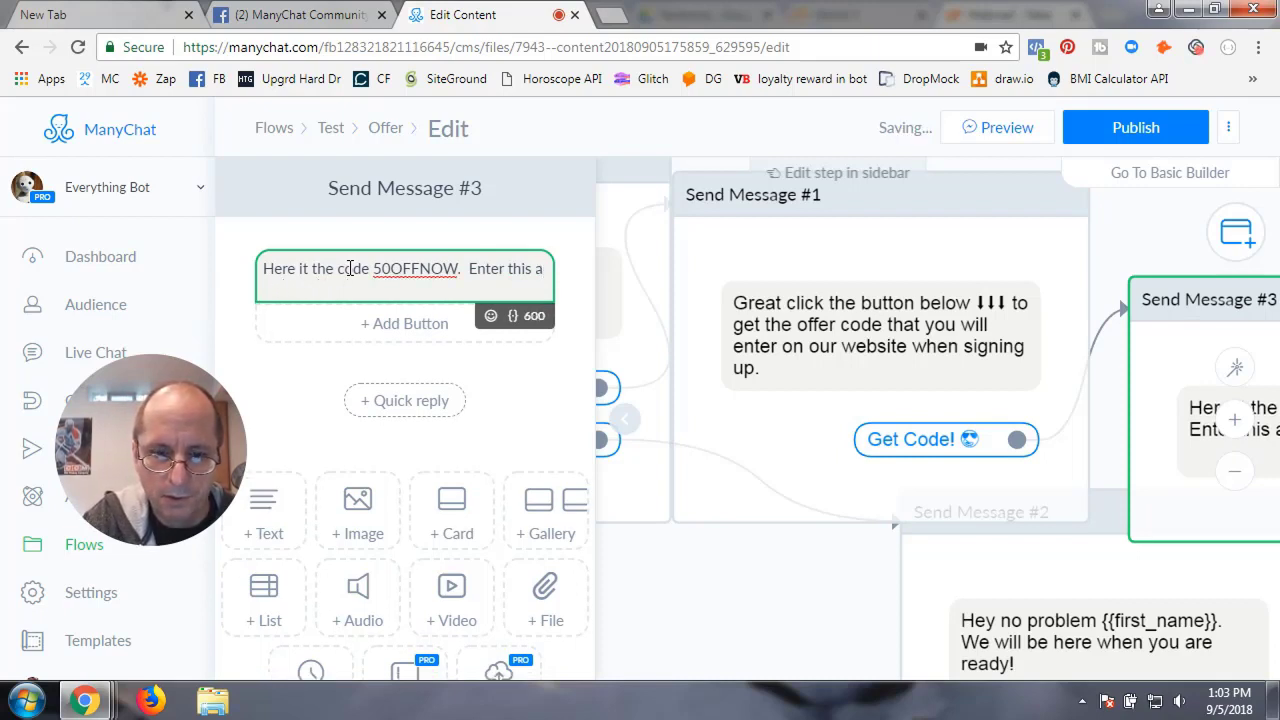
pyautogui.write('t checkout.')
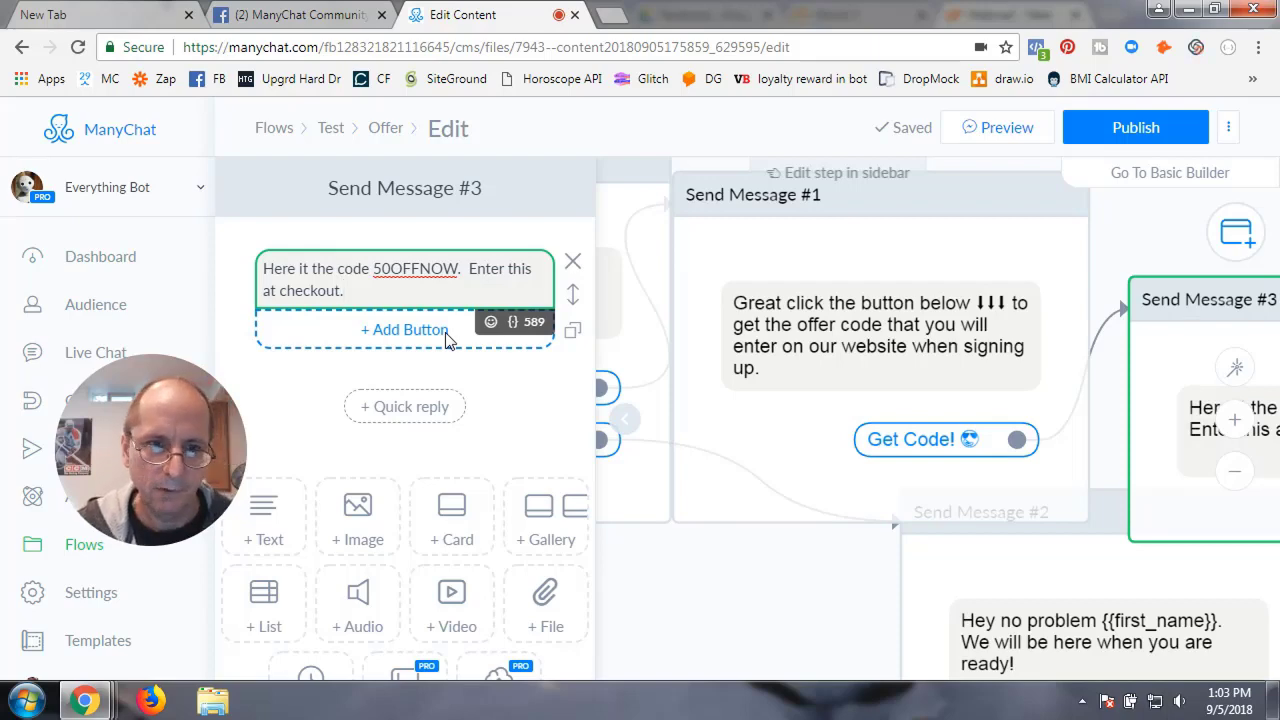
# Publish the Offer flow and show its published version with the whole flow diagram in view
pyautogui.click(697, 480)
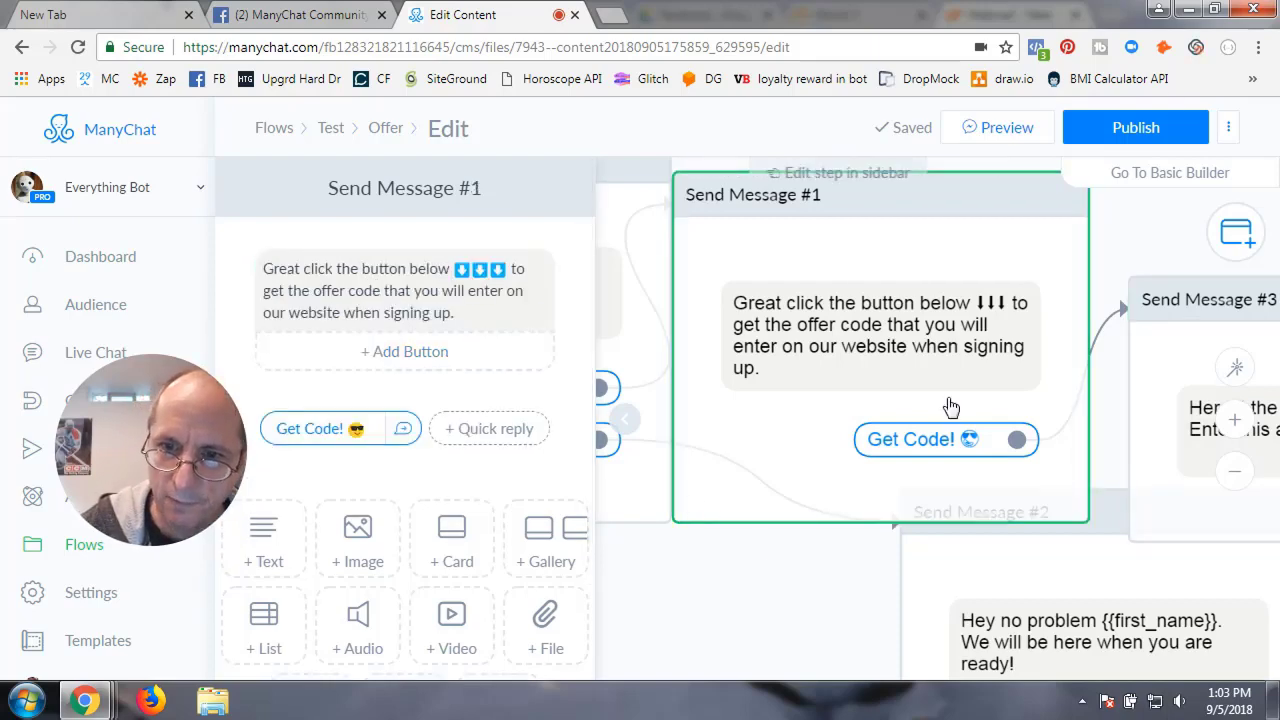
pyautogui.click(1134, 128)
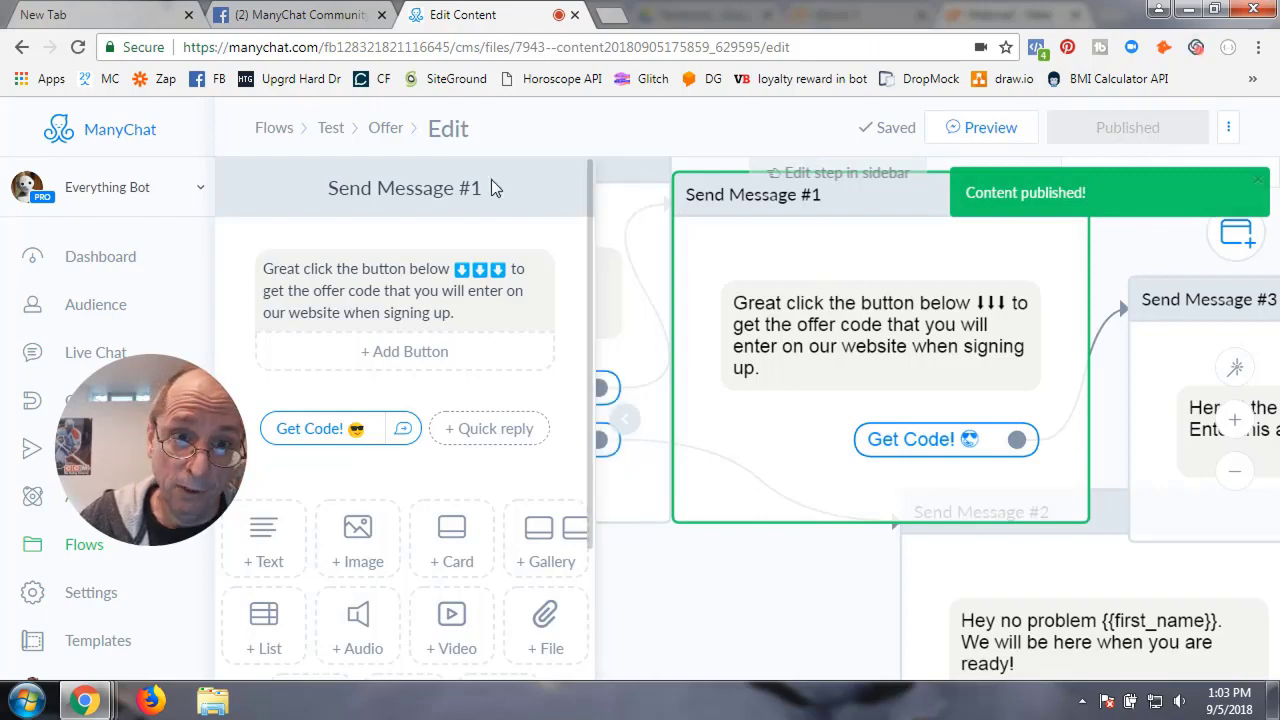
pyautogui.click(386, 134)
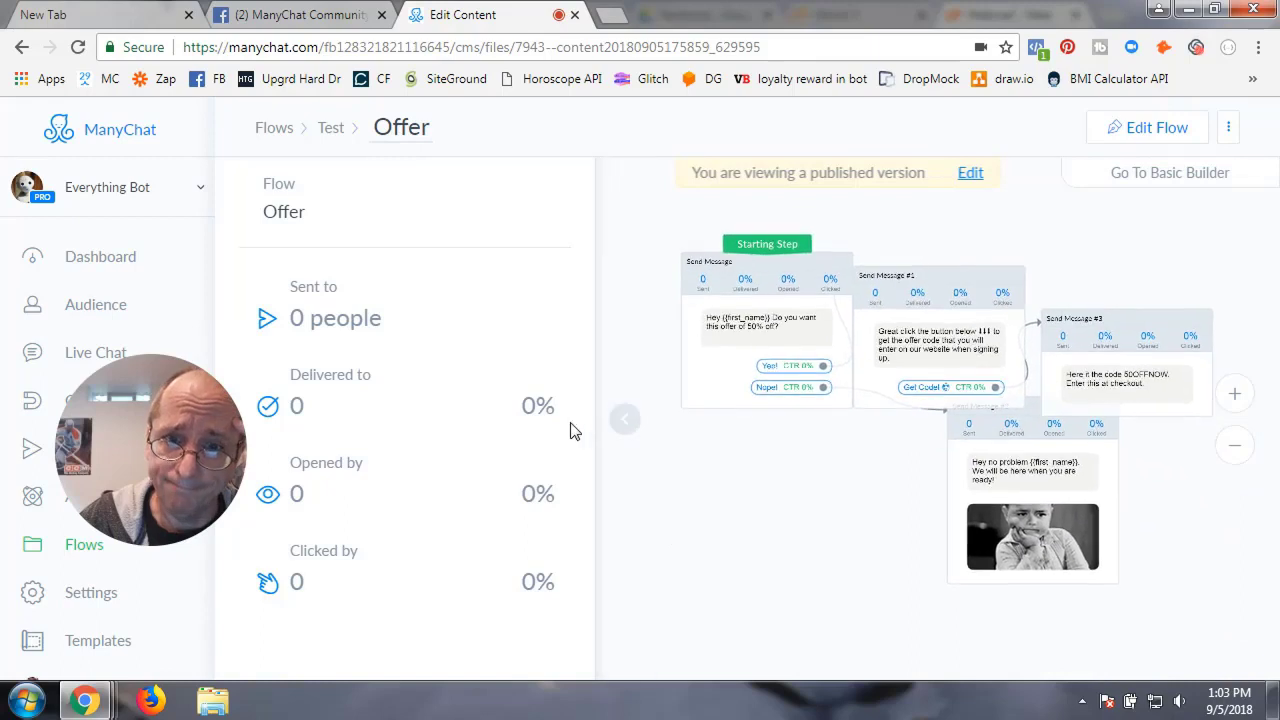
pyautogui.click(760, 512)
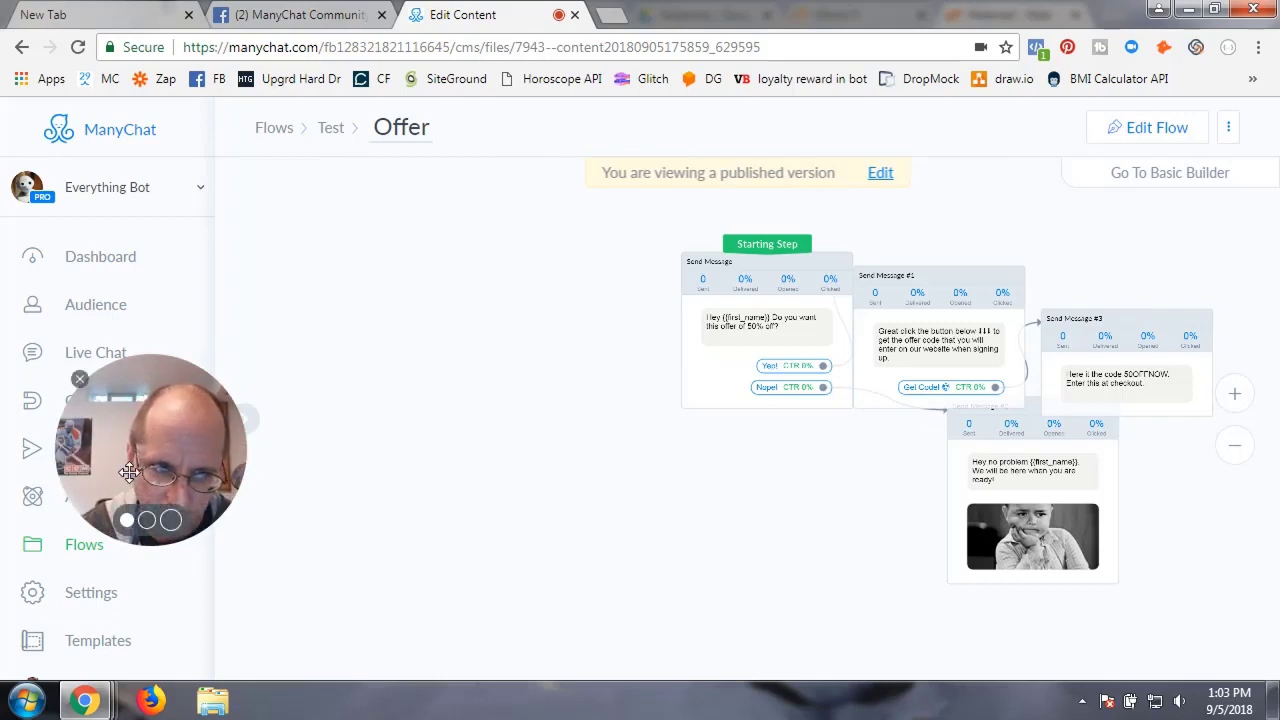
# Create a new growth tool of the Facebook Messenger Code type
pyautogui.moveTo(156, 442); pyautogui.dragTo(267, 495)
pyautogui.click(110, 410)
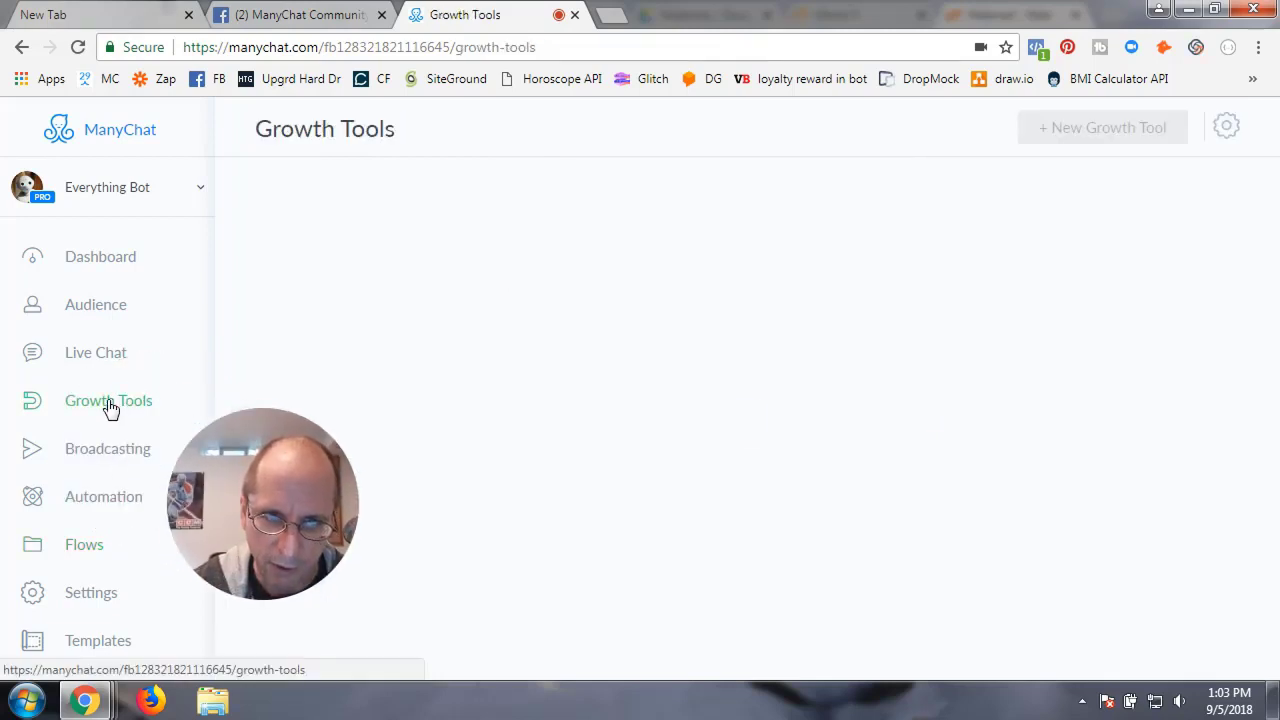
pyautogui.moveTo(313, 491); pyautogui.dragTo(226, 454)
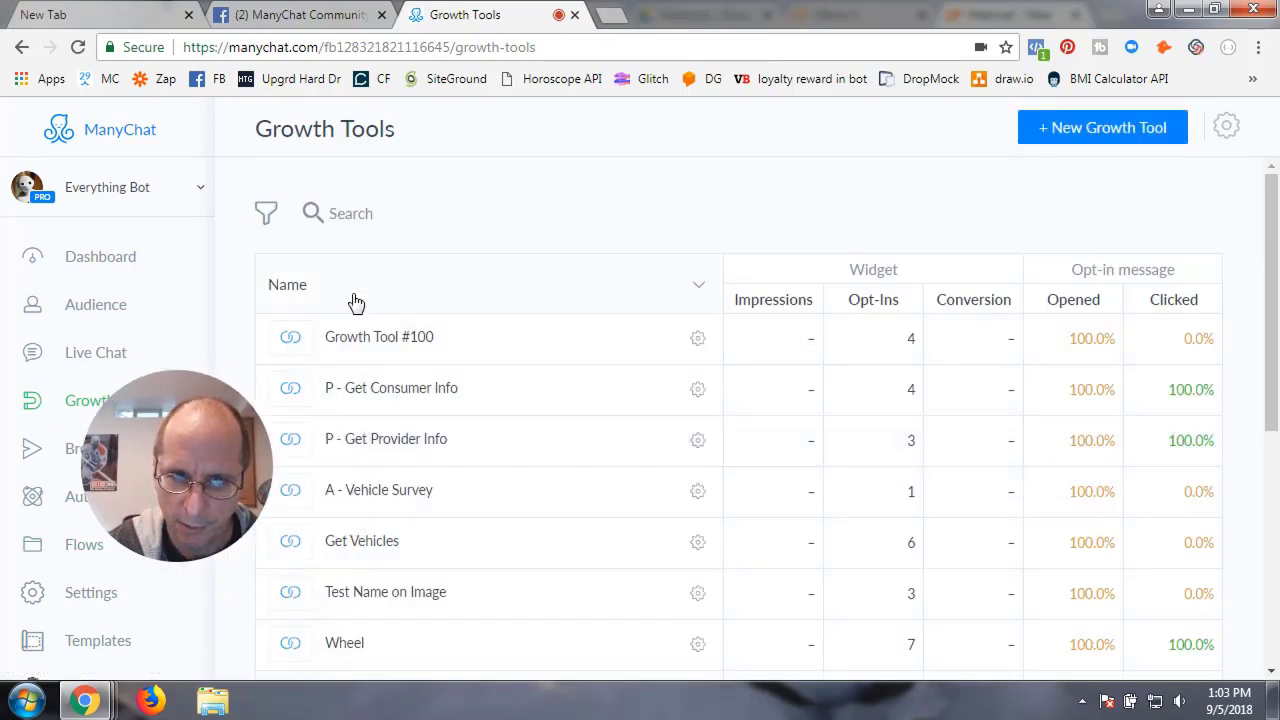
pyautogui.click(1111, 131)
pyautogui.scroll(-3, 450, 360)
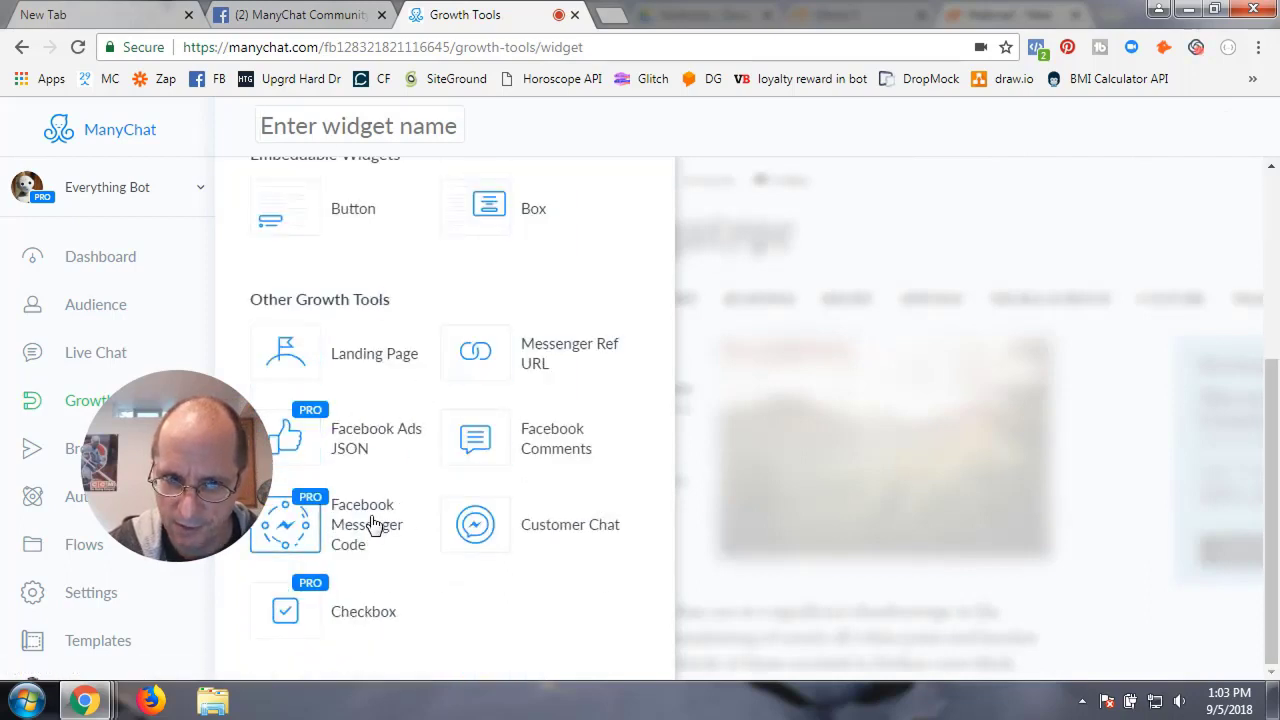
pyautogui.click(349, 531)
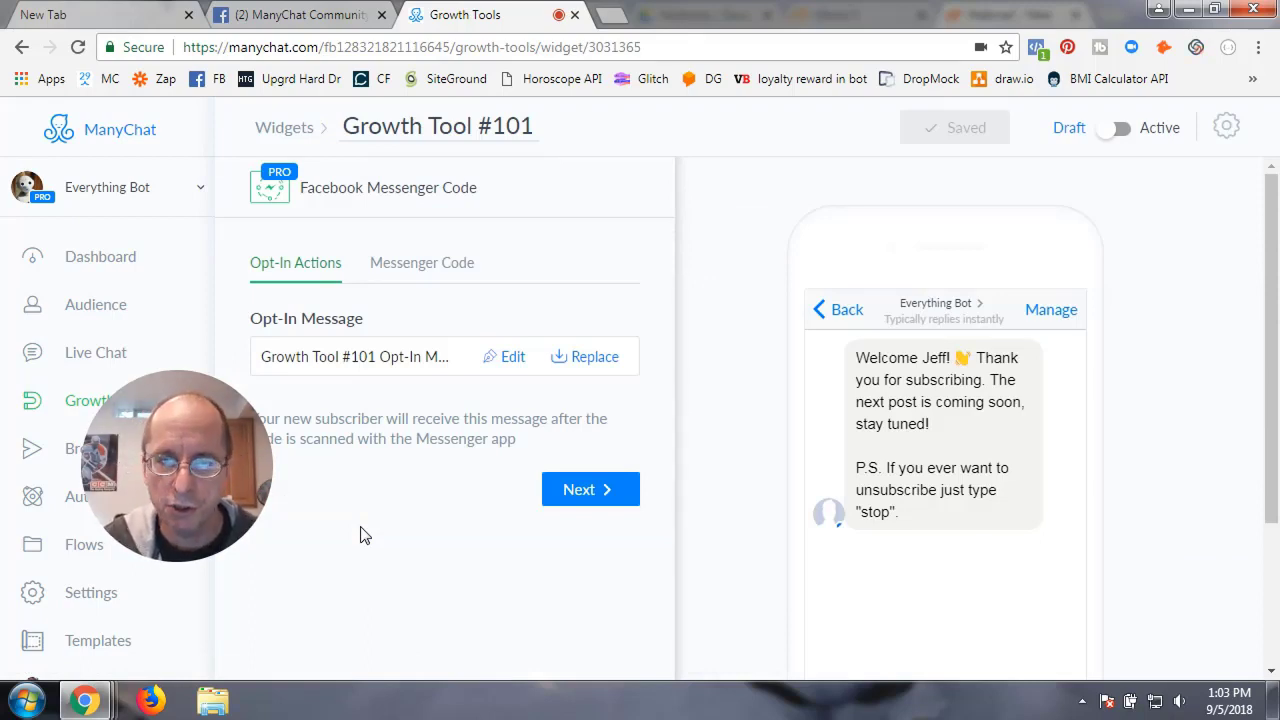
# Rename the new Facebook Messenger Code growth tool as "Offer Scan Code"
pyautogui.click(372, 130)
pyautogui.write('Offer')
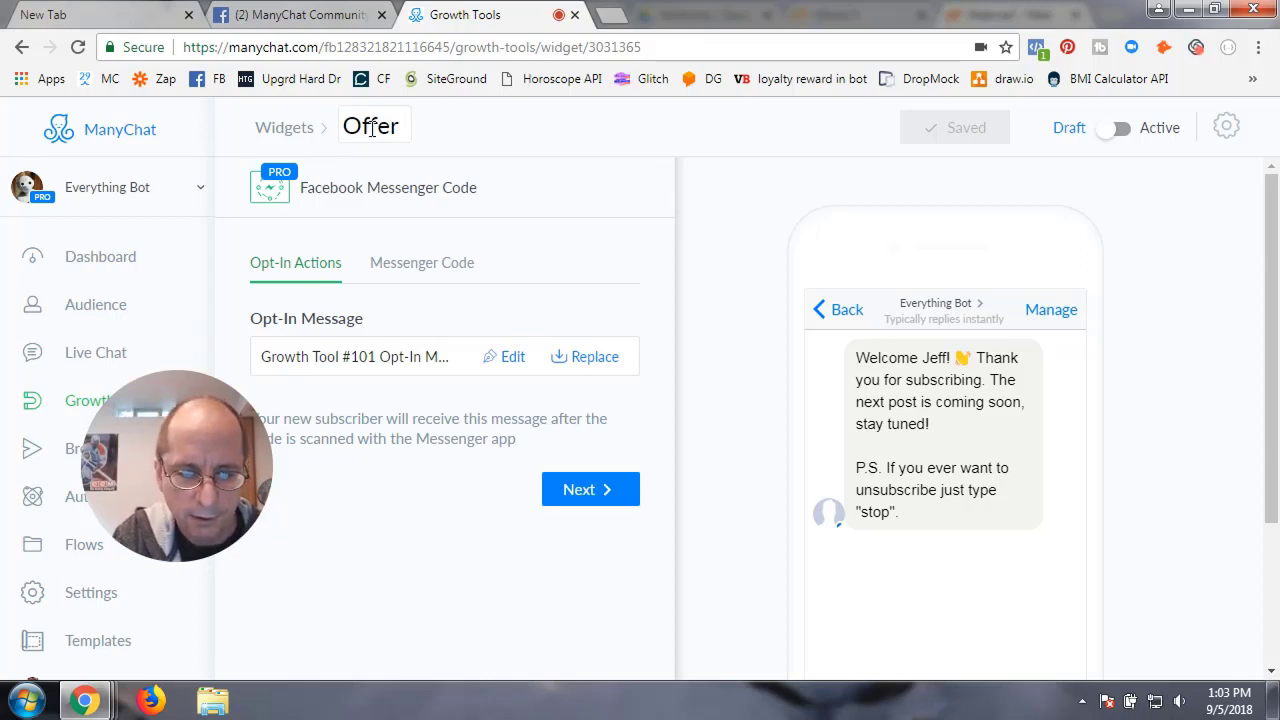
pyautogui.write(' Scan Code')
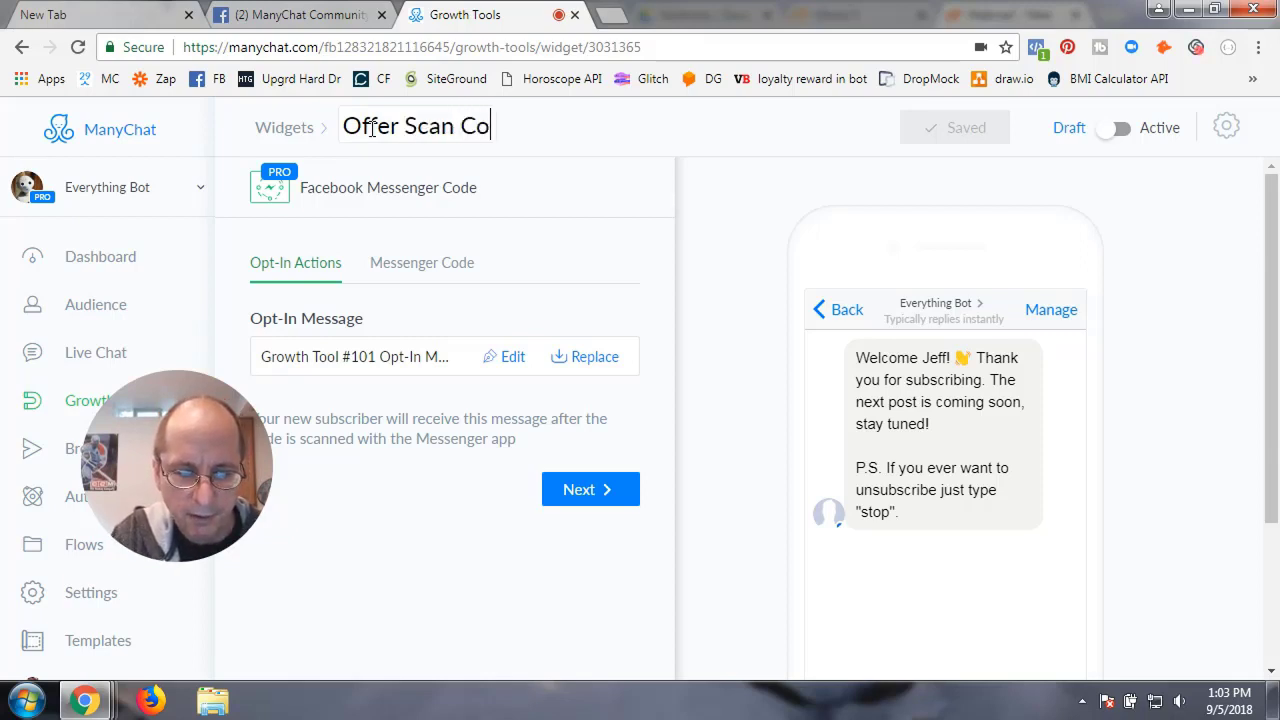
# Replace the Offer Scan Code opt-in message with the Offer flow from the Test folder
pyautogui.click(585, 357)
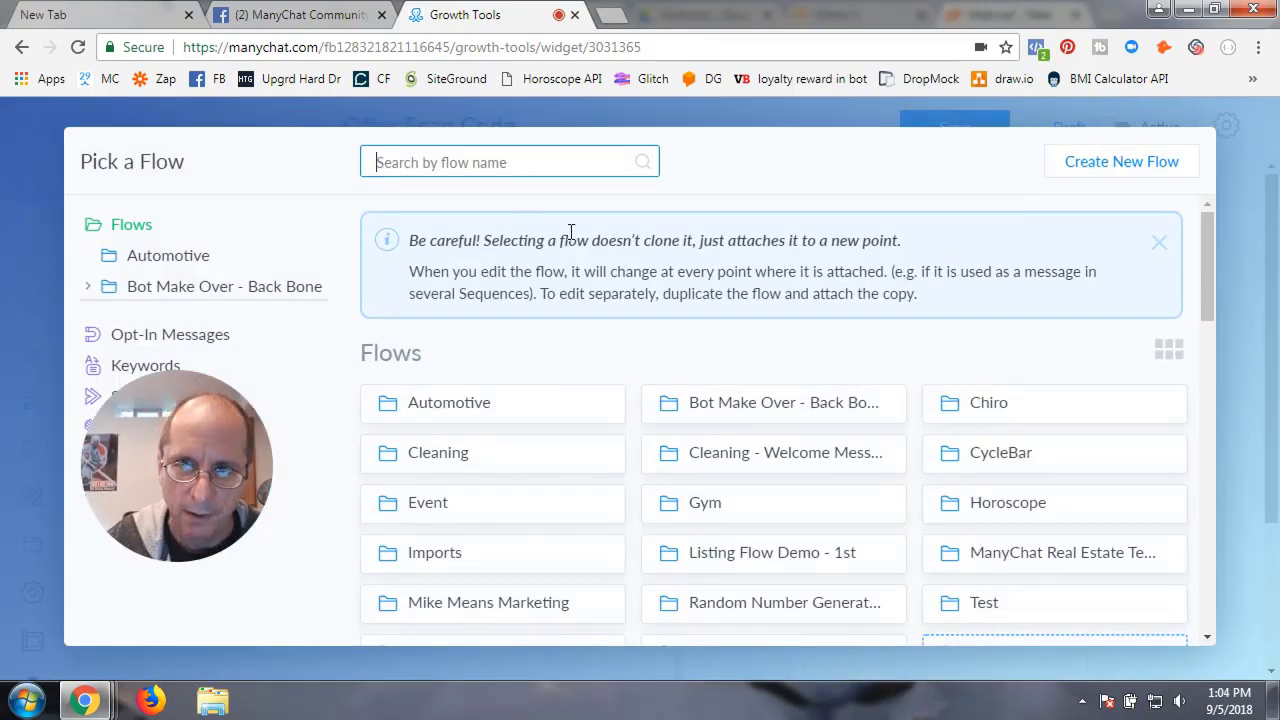
pyautogui.click(858, 112)
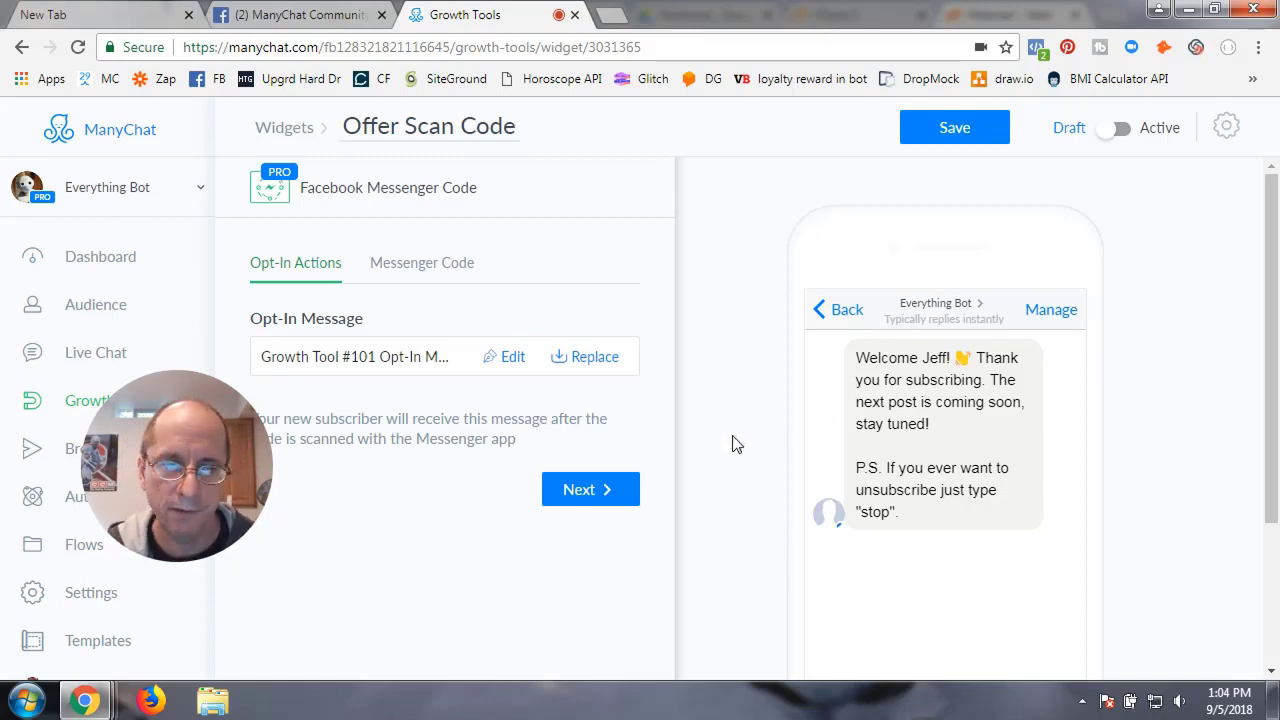
pyautogui.click(574, 361)
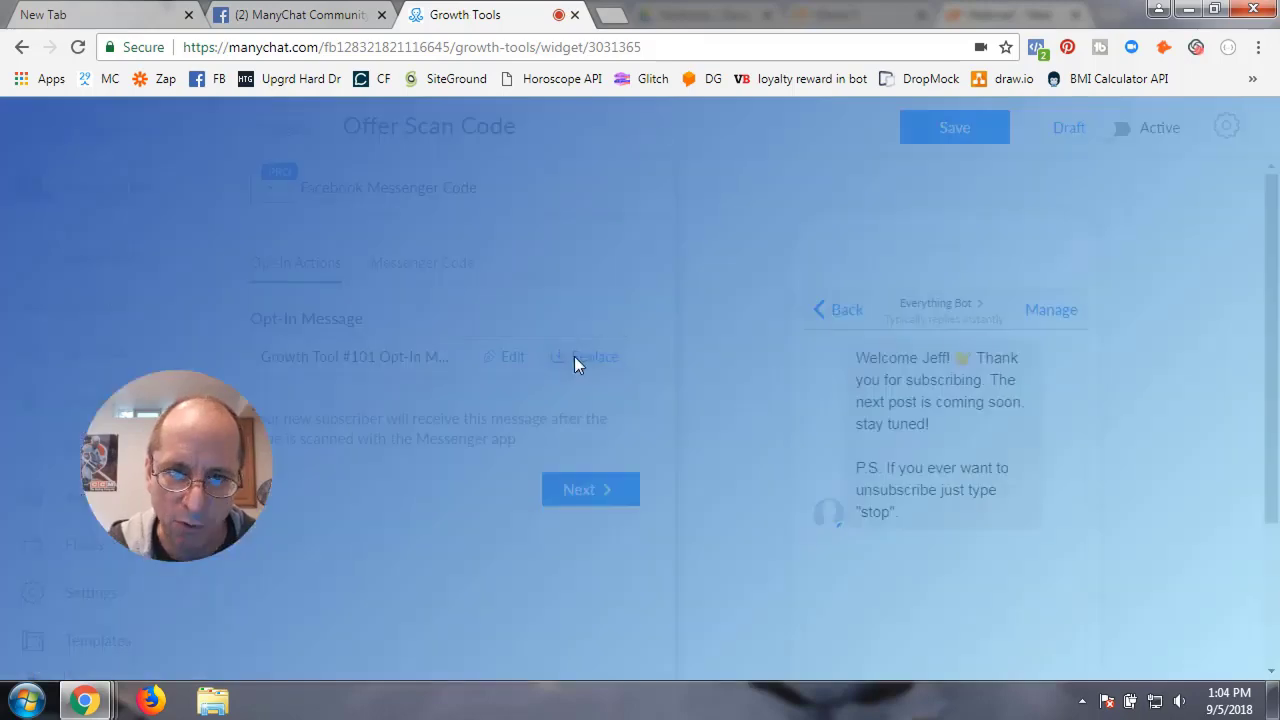
pyautogui.click(987, 606)
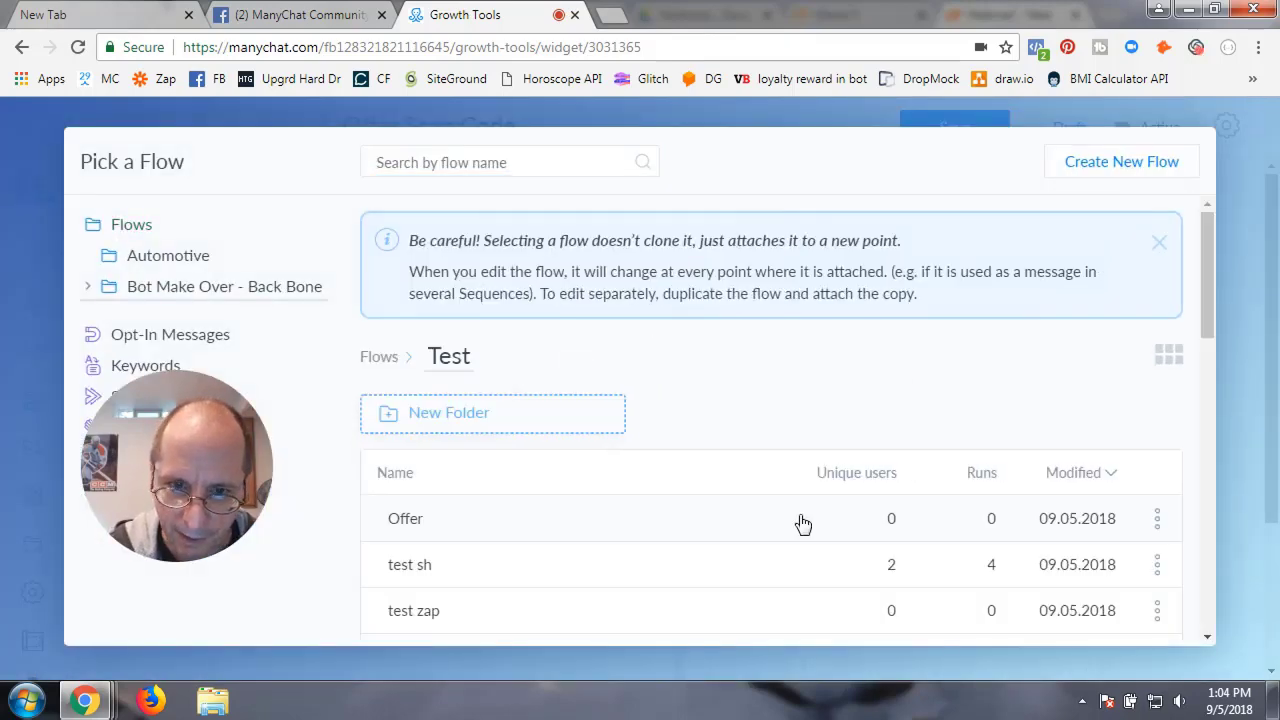
pyautogui.click(445, 527)
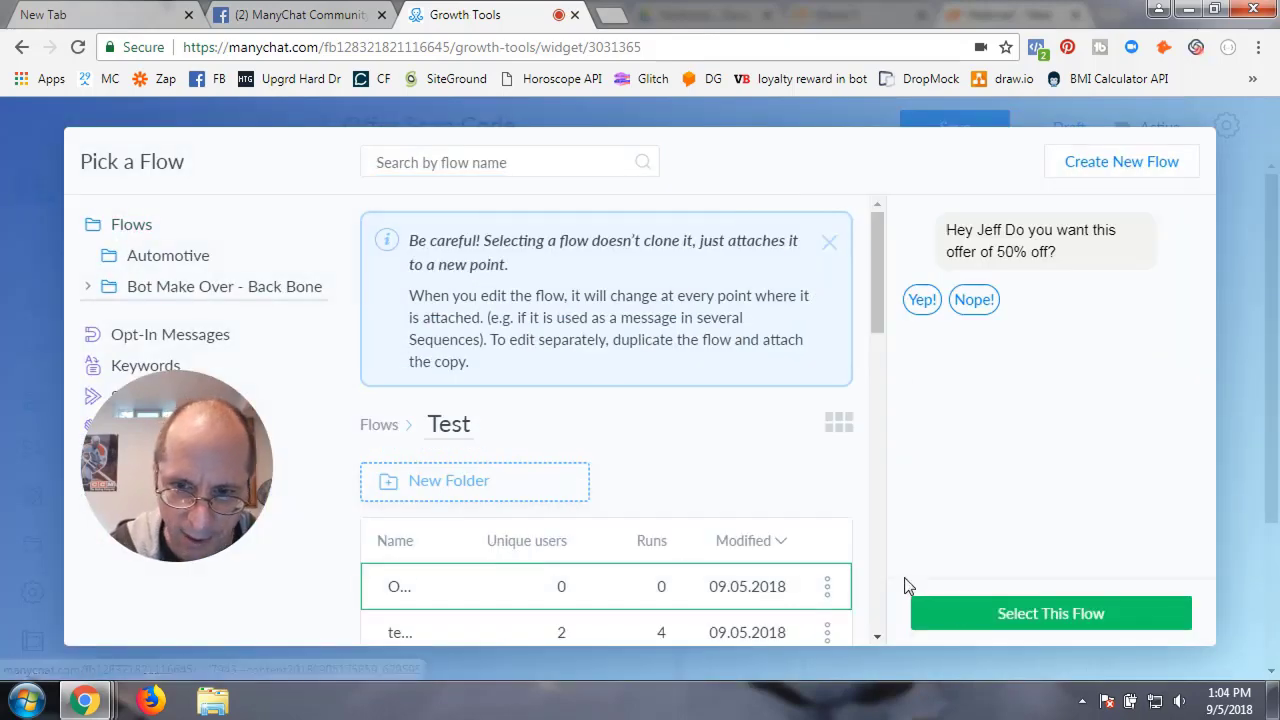
pyautogui.click(1041, 614)
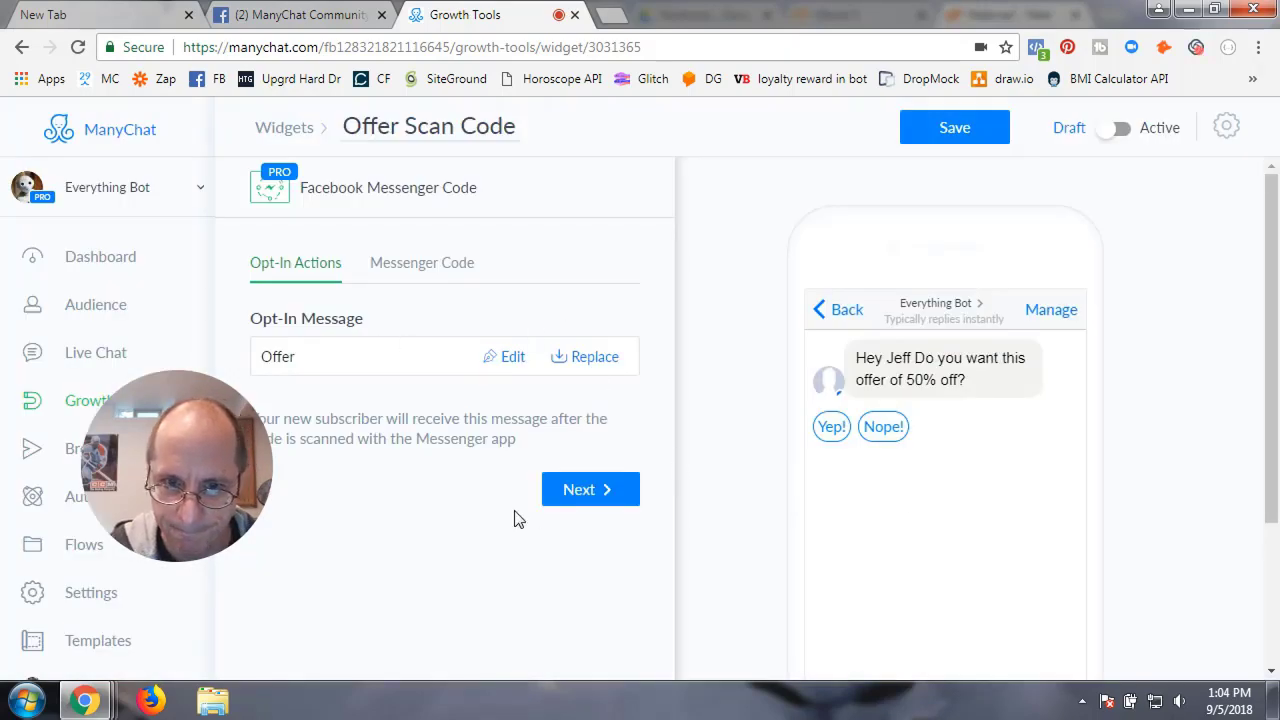
# Open the Messenger Code settings and examine the image size, the code image and its download option
pyautogui.click(576, 494)
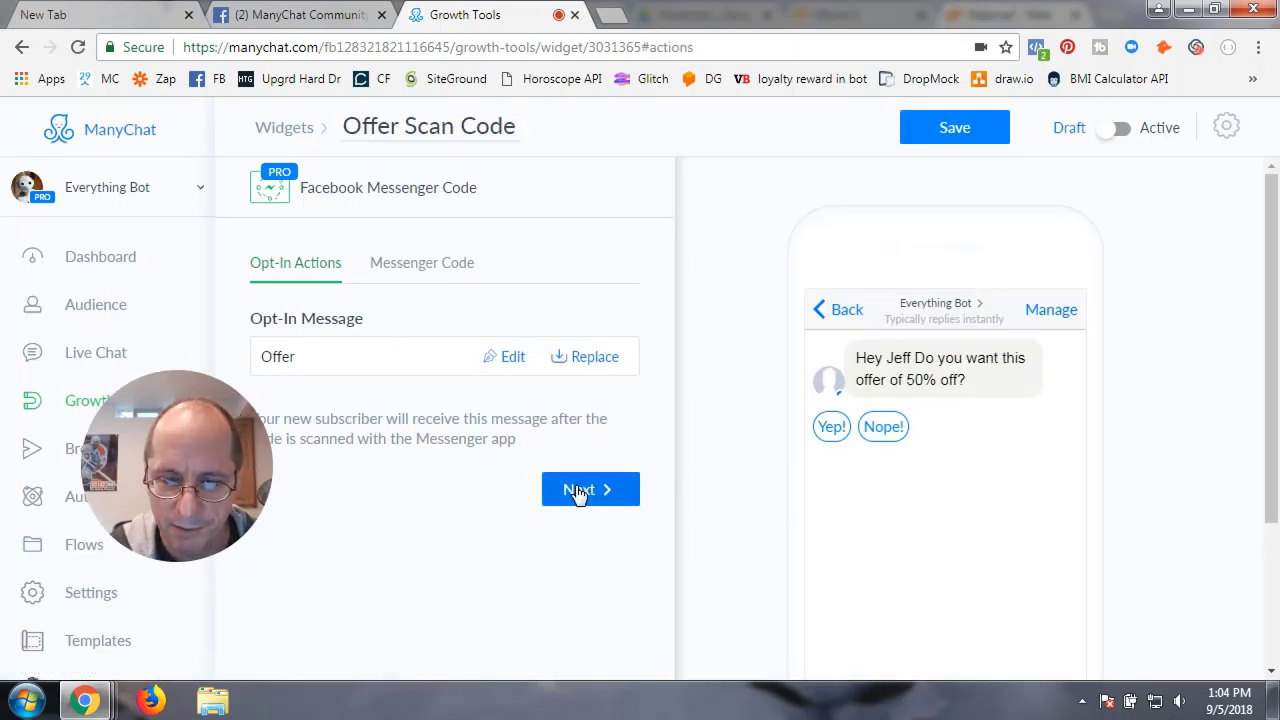
pyautogui.click(576, 494)
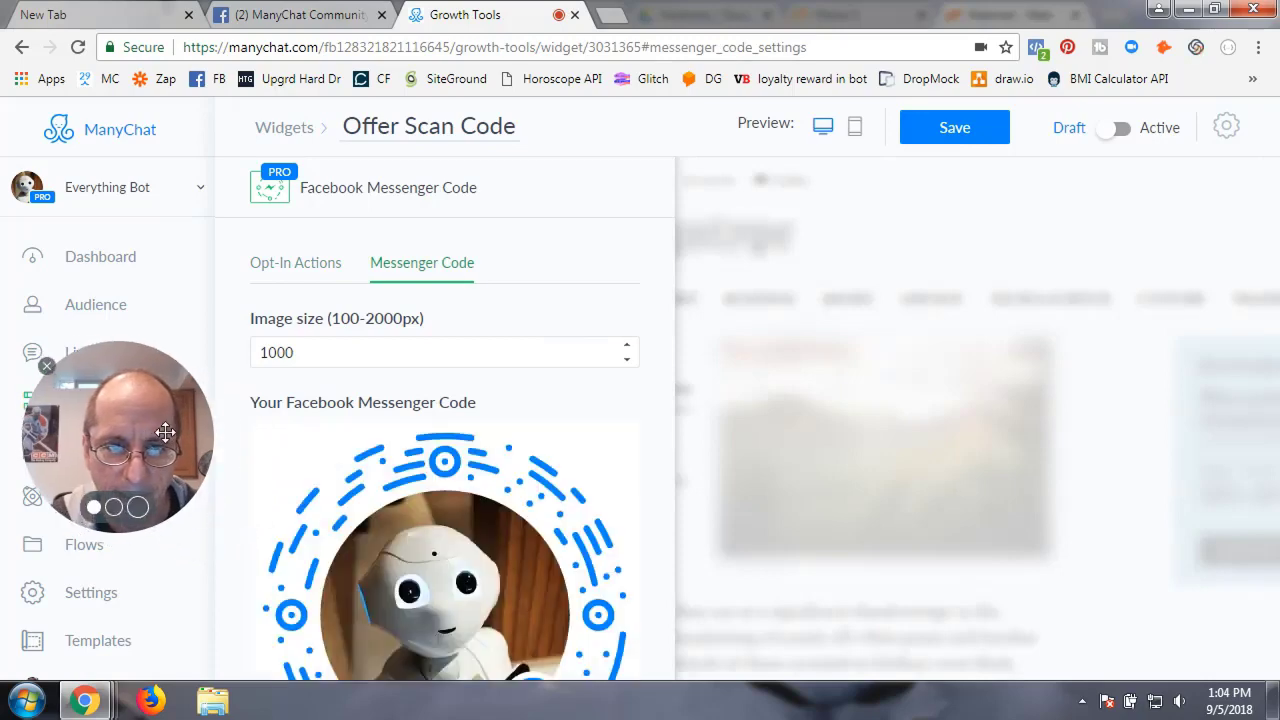
pyautogui.scroll(-2, 460, 465)
pyautogui.scroll(1, 483, 422)
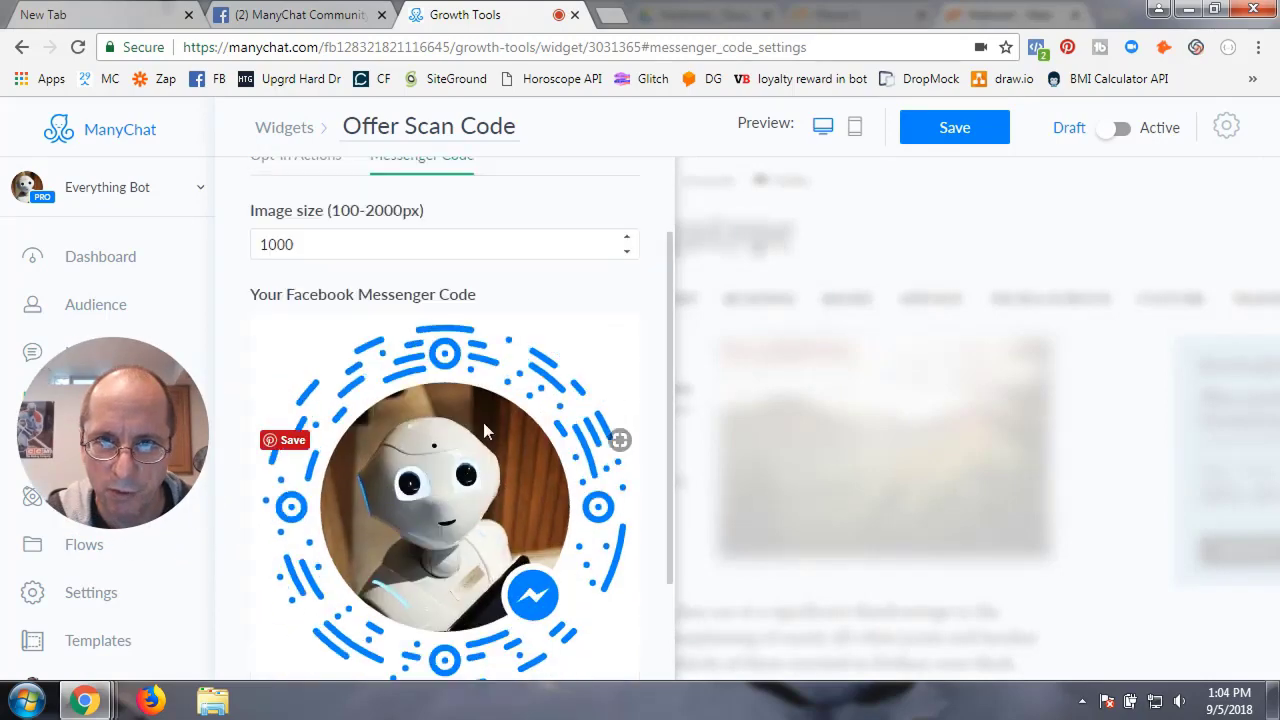
pyautogui.scroll(-2, 483, 422)
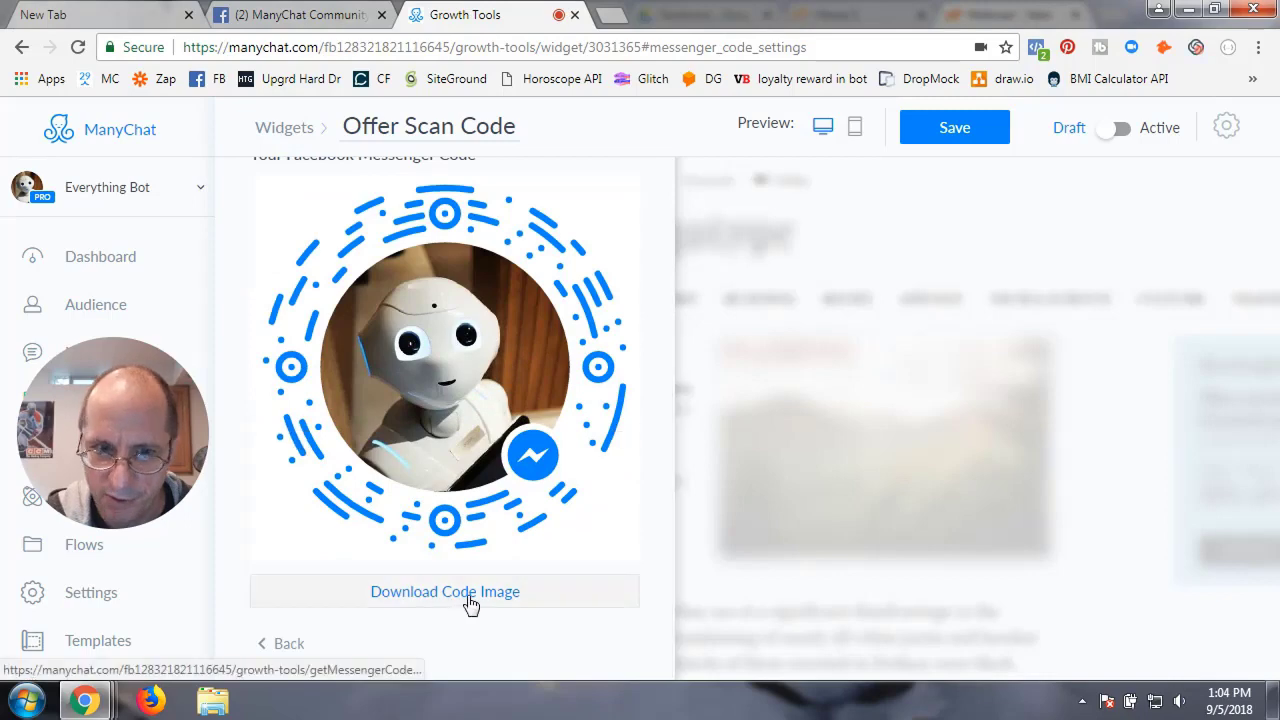
pyautogui.scroll(3, 495, 580)
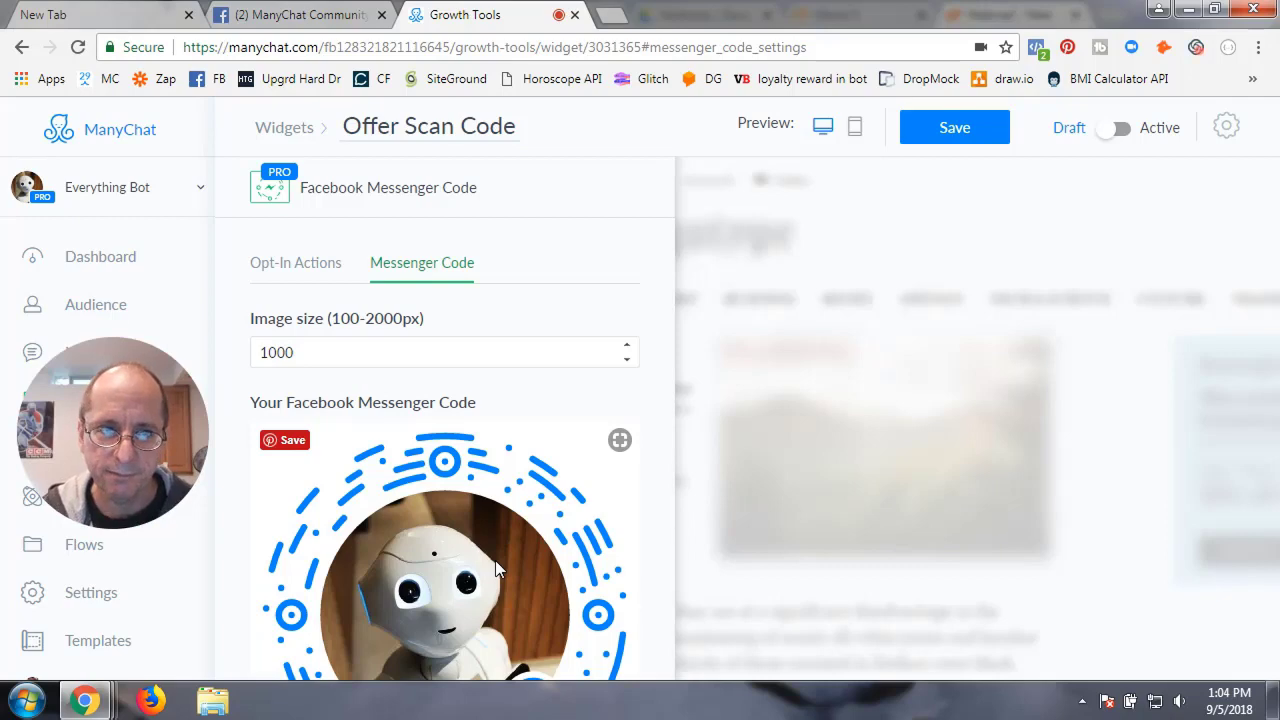
# View the Facebook ManyChat Community post about Messenger code stickers on cups, dismiss the notification, and return to the growth tool in ManyChat
pyautogui.click(280, 18)
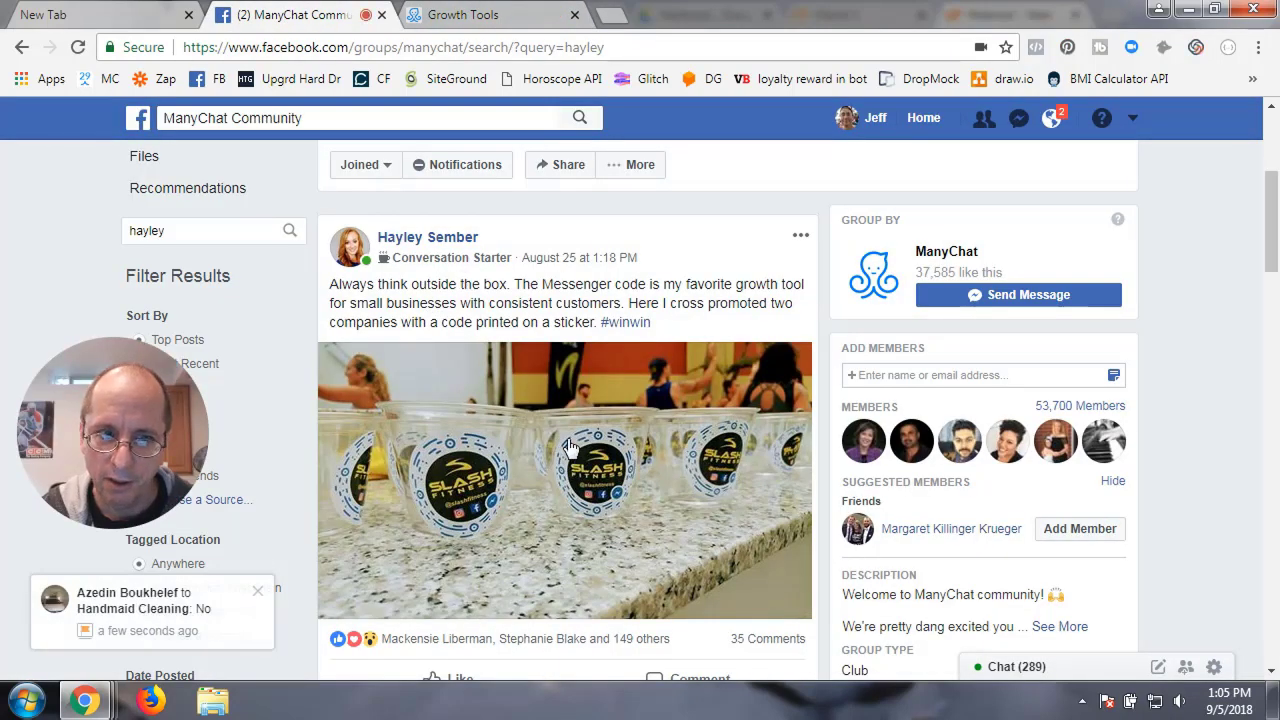
pyautogui.click(257, 592)
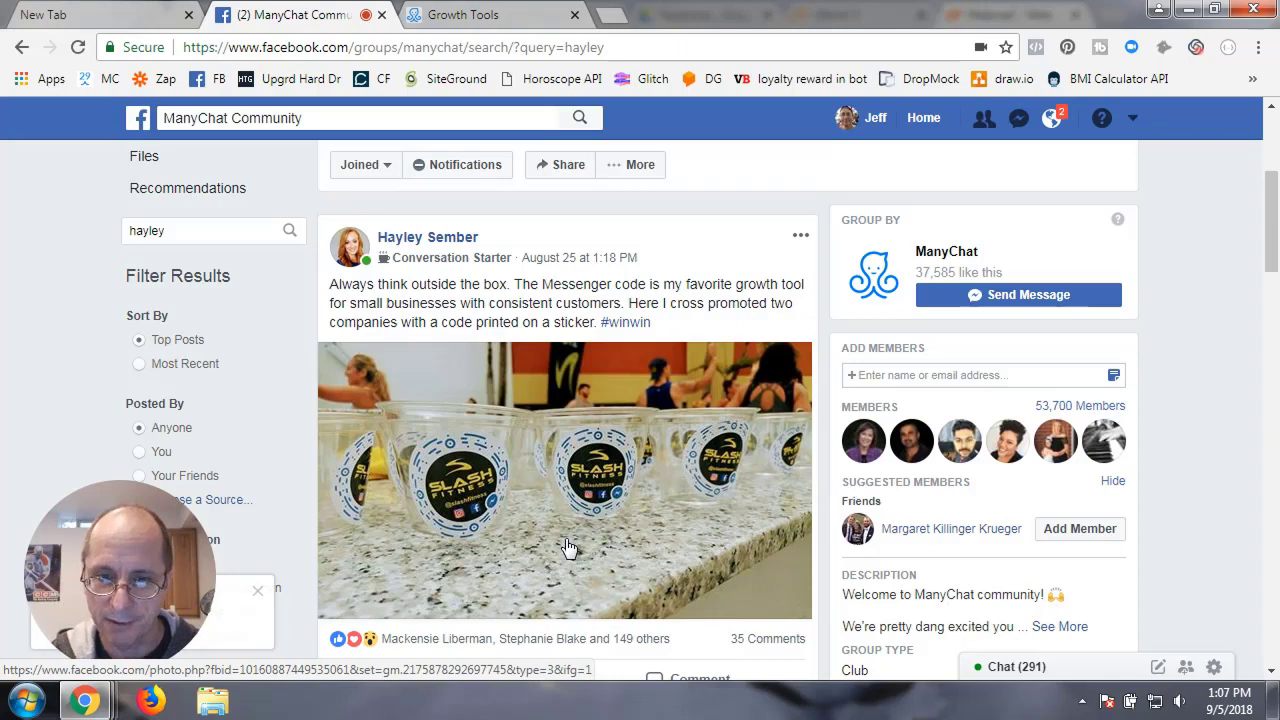
pyautogui.click(464, 14)
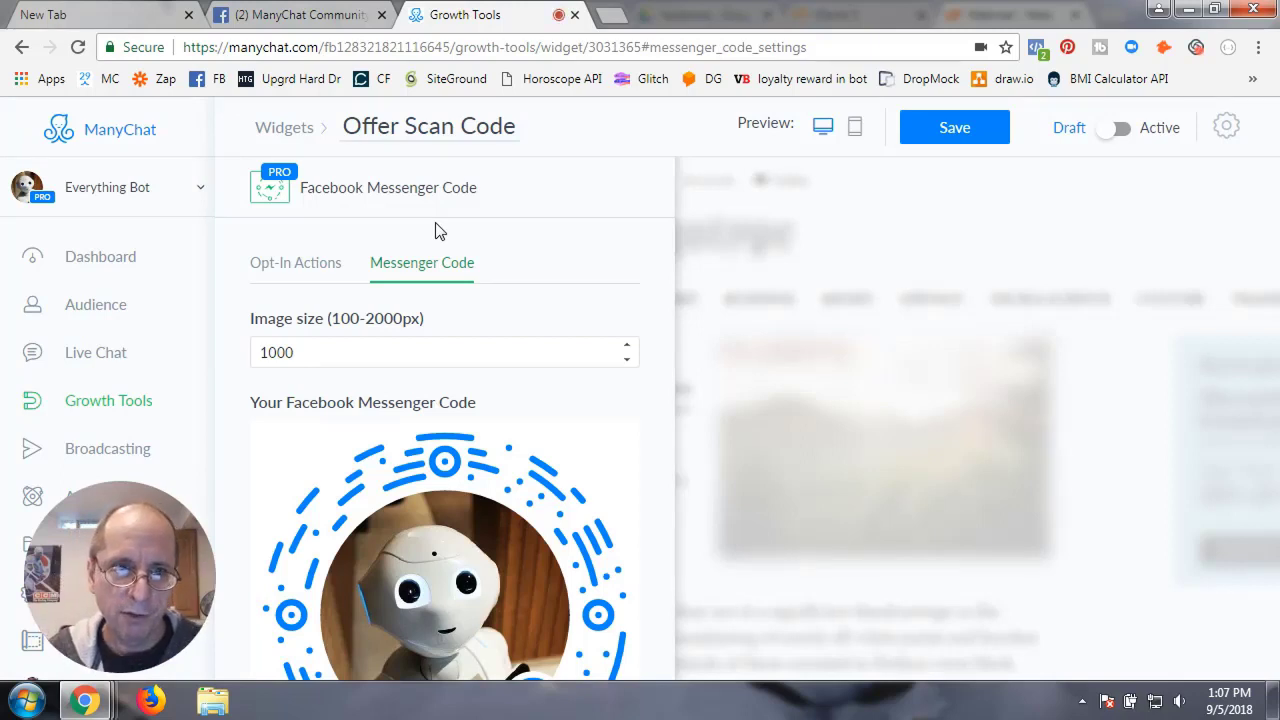
# Save the Offer Scan Code growth tool, staying on its page instead of discarding the unsaved changes
pyautogui.click(128, 408)
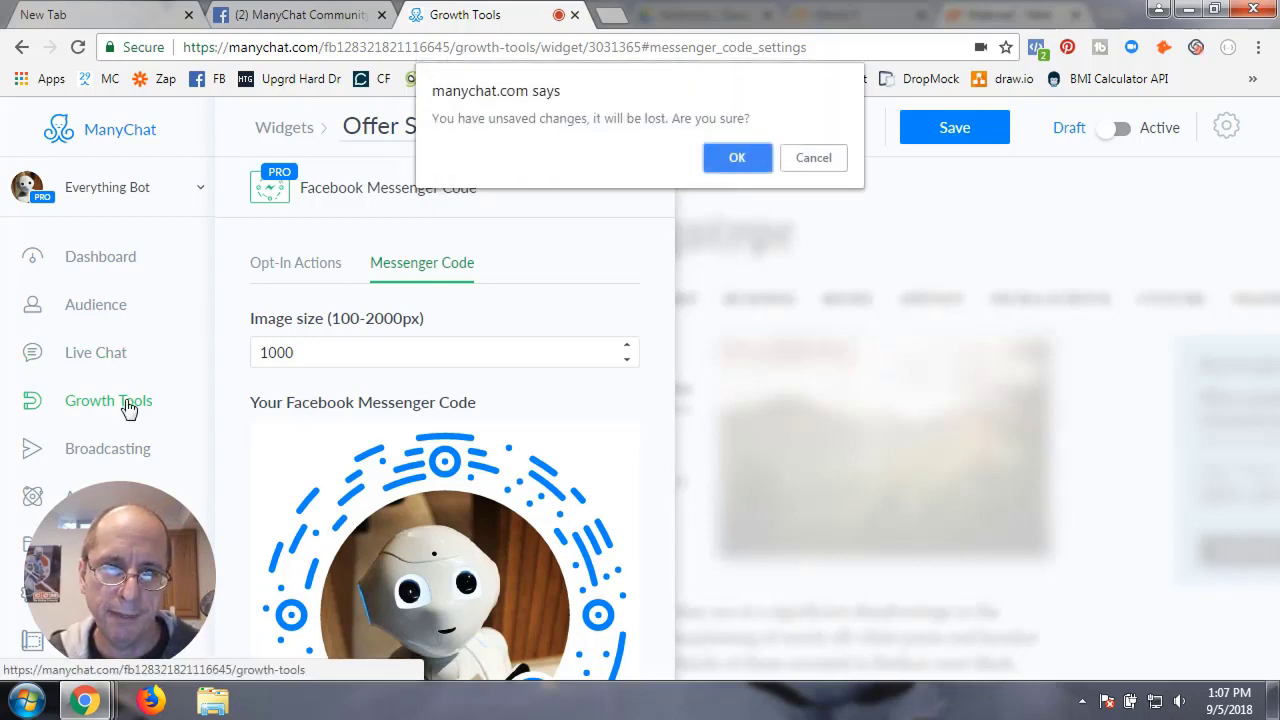
pyautogui.click(795, 162)
pyautogui.click(946, 127)
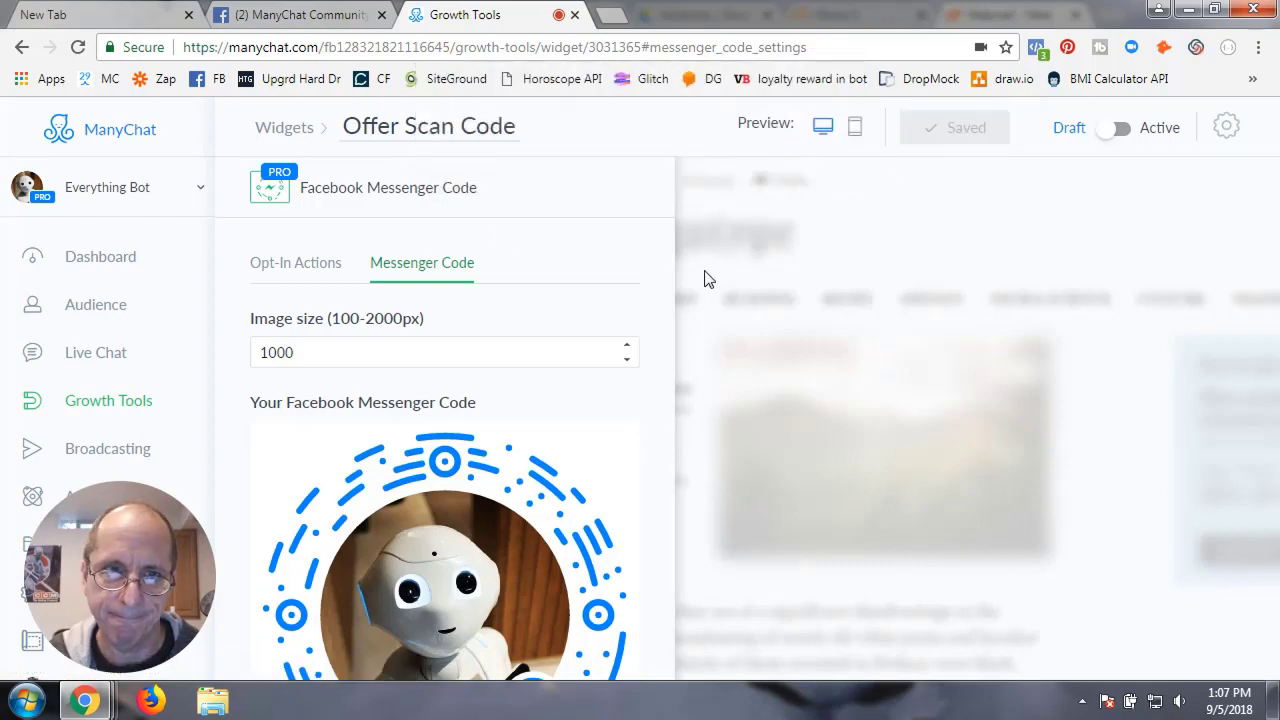
# Return to the growth tools list and create a new growth tool of the Messenger Ref URL type
pyautogui.click(282, 130)
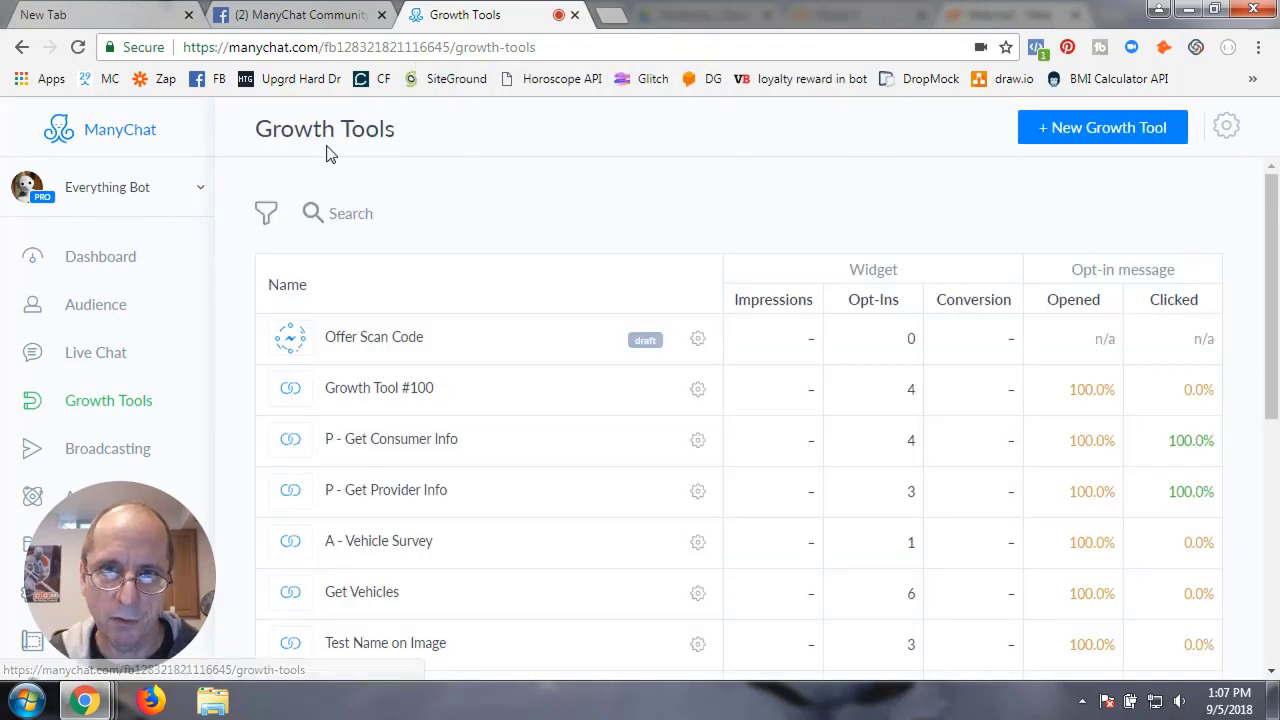
pyautogui.click(1104, 128)
pyautogui.scroll(-1, 490, 453)
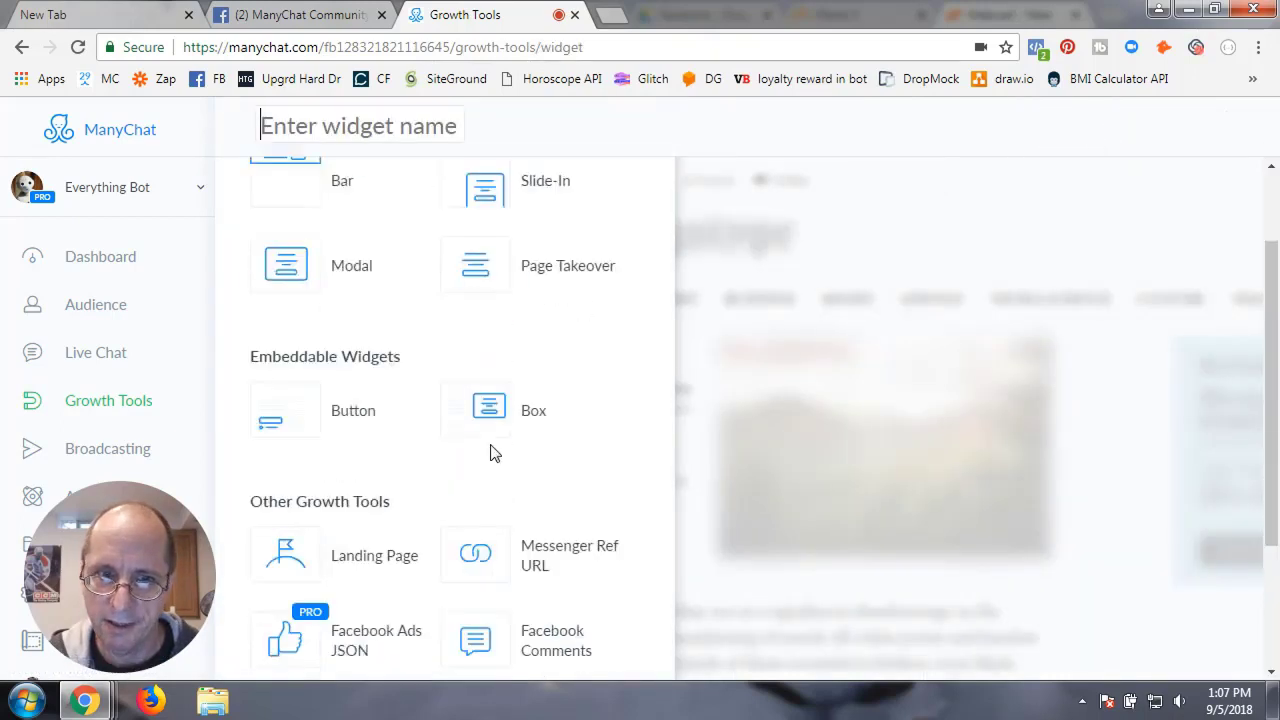
pyautogui.scroll(-2, 490, 453)
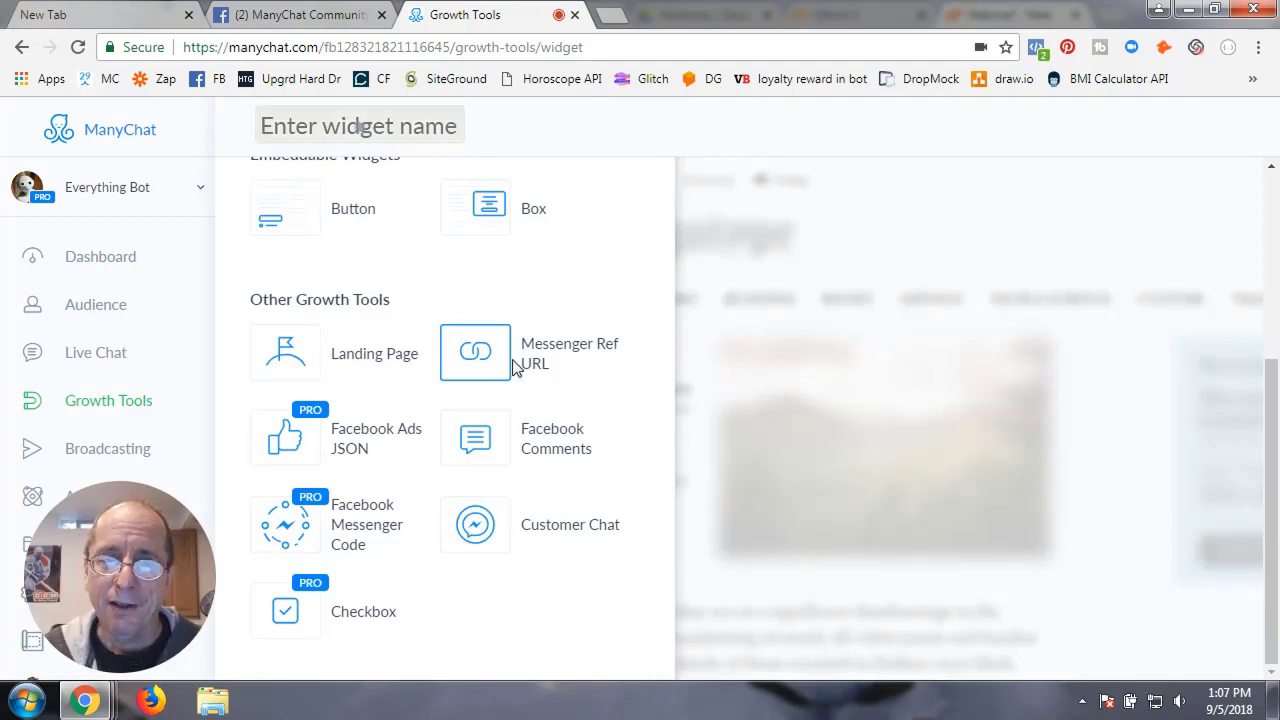
pyautogui.click(516, 368)
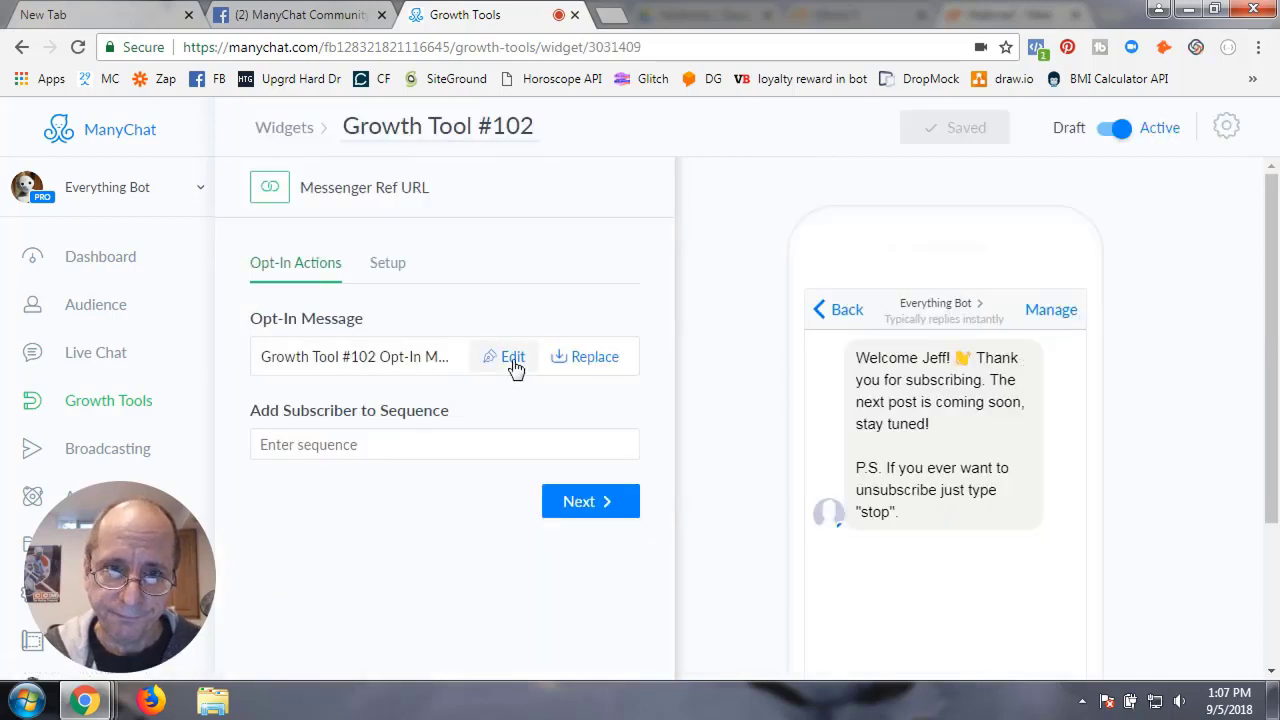
# Rename the new Messenger Ref URL growth tool as "Offer Ref URL"
pyautogui.click(430, 134)
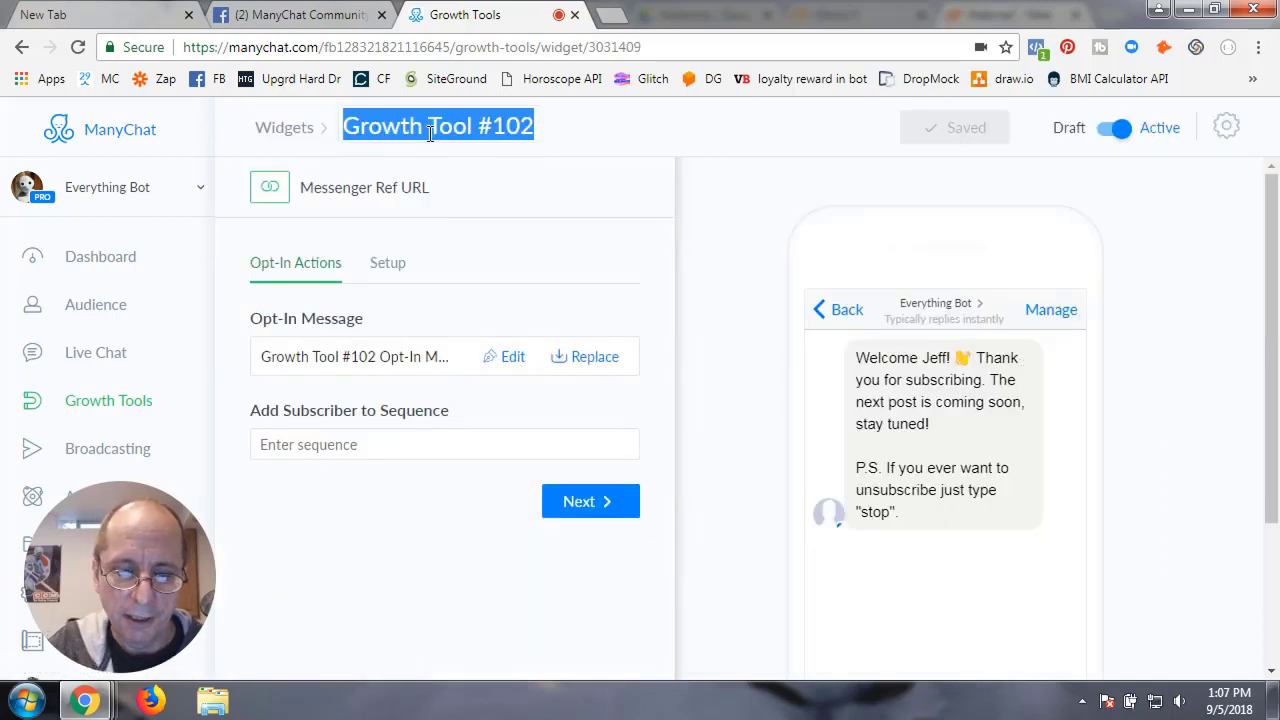
pyautogui.write('Offer ')
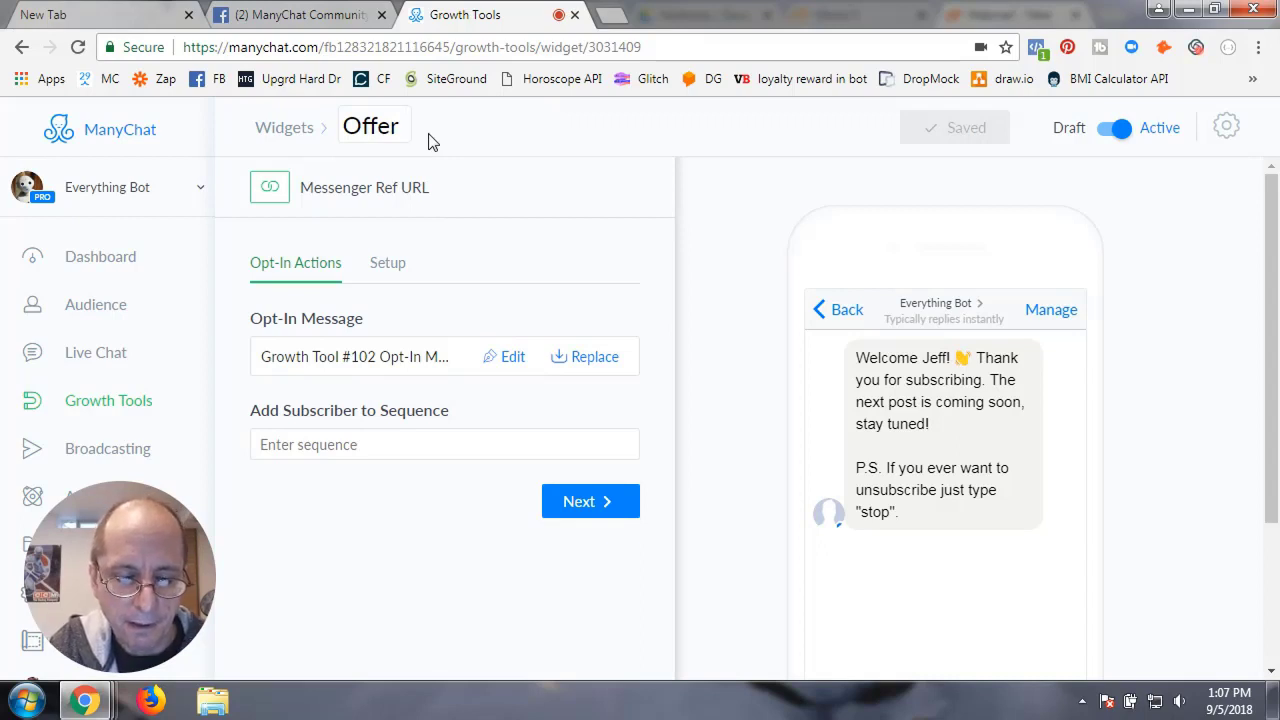
pyautogui.write('Ref URL')
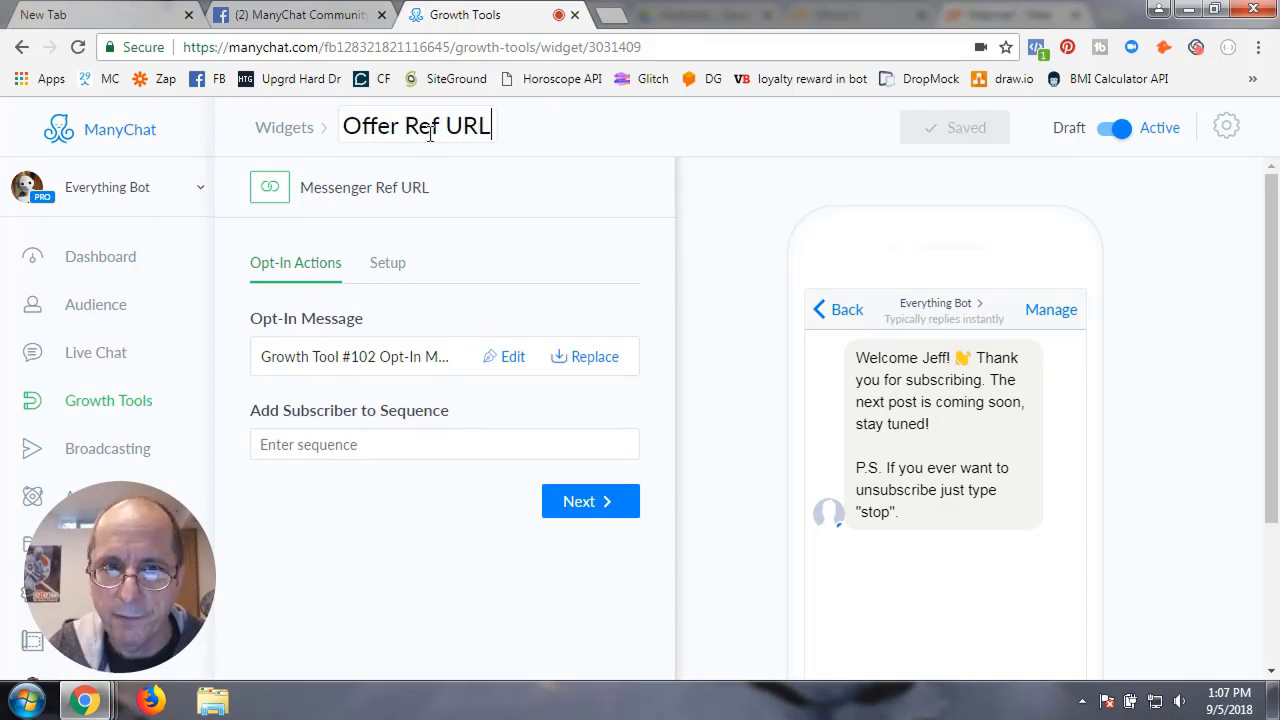
pyautogui.click(564, 124)
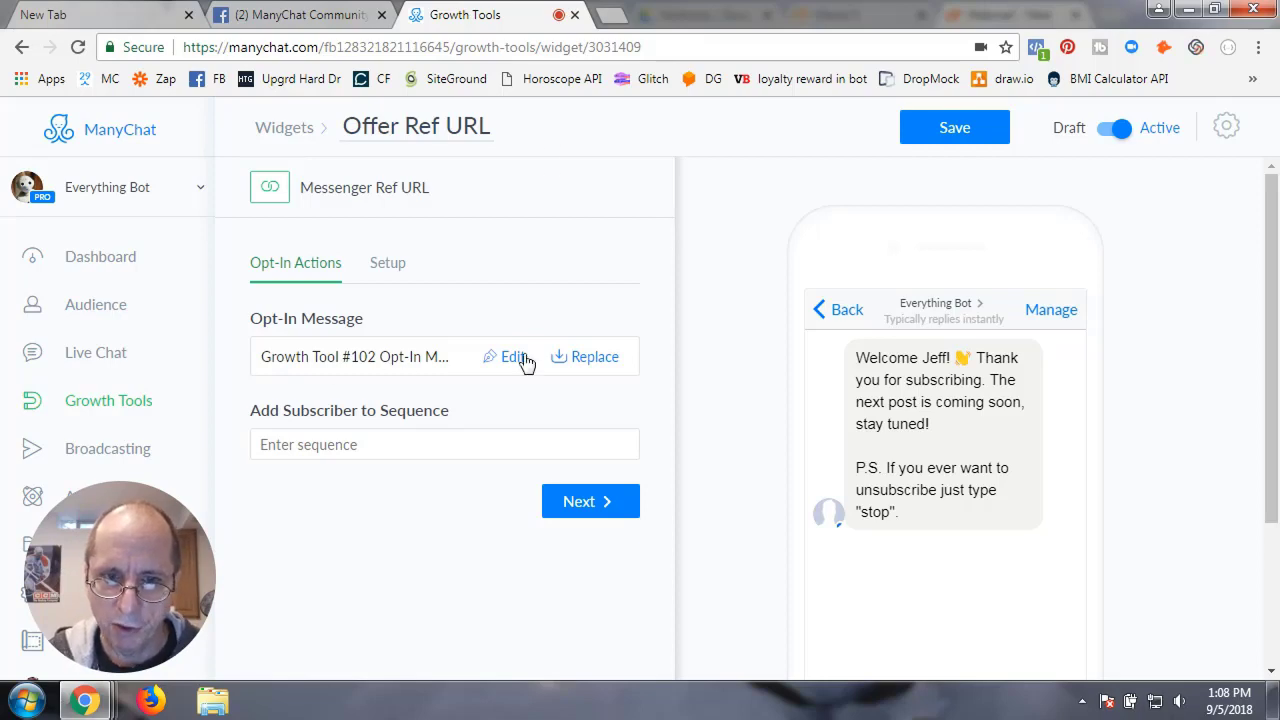
# Replace the Offer Ref URL opt-in message with the Offer flow from the Test folder and save the growth tool
pyautogui.click(586, 362)
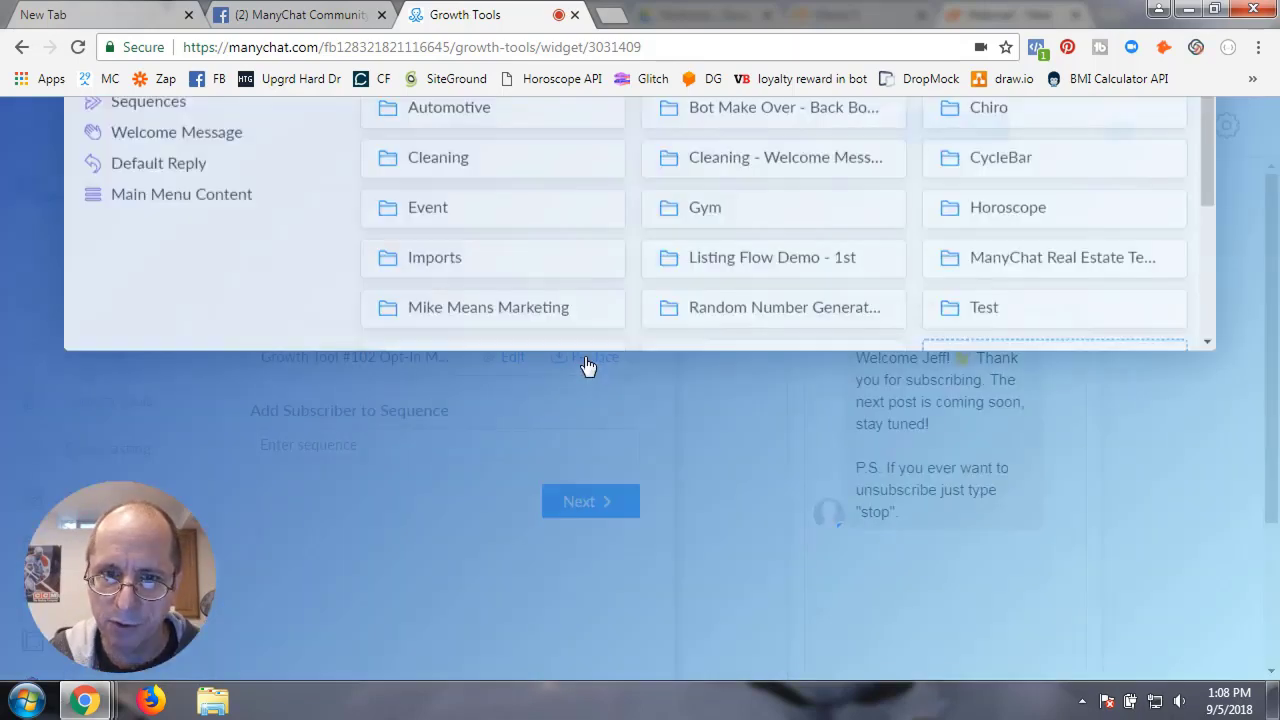
pyautogui.click(986, 603)
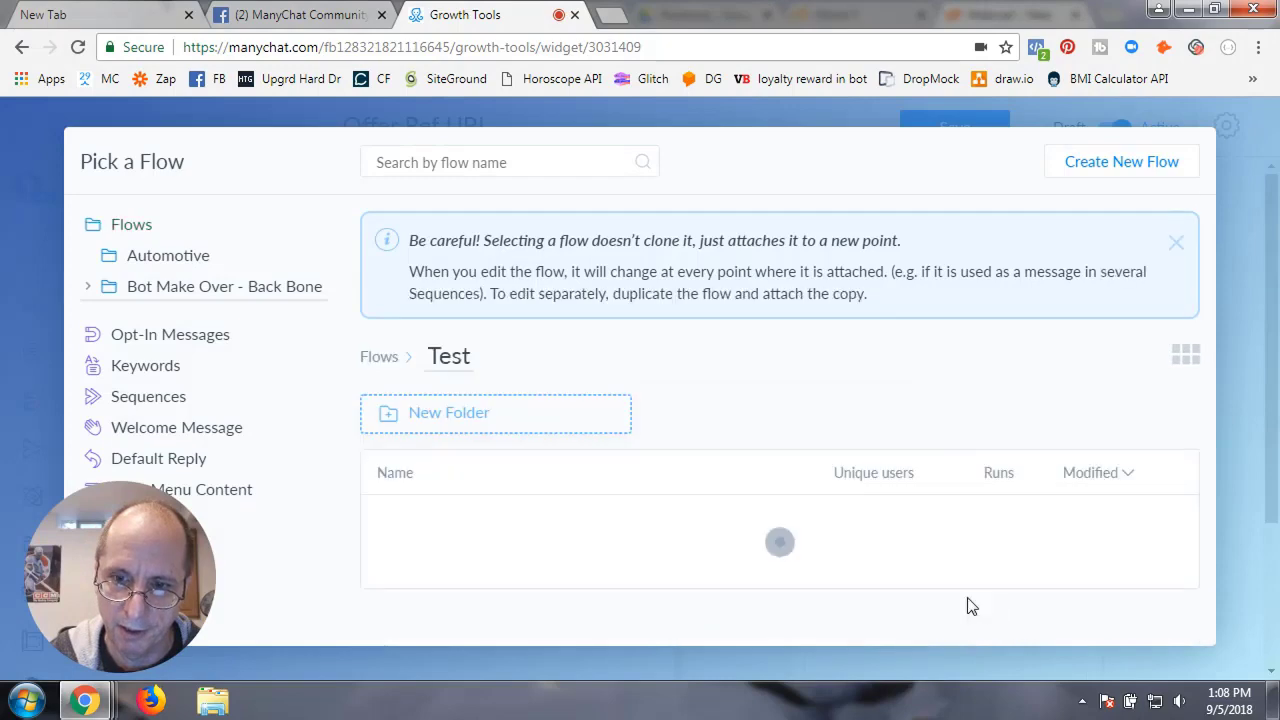
pyautogui.click(456, 518)
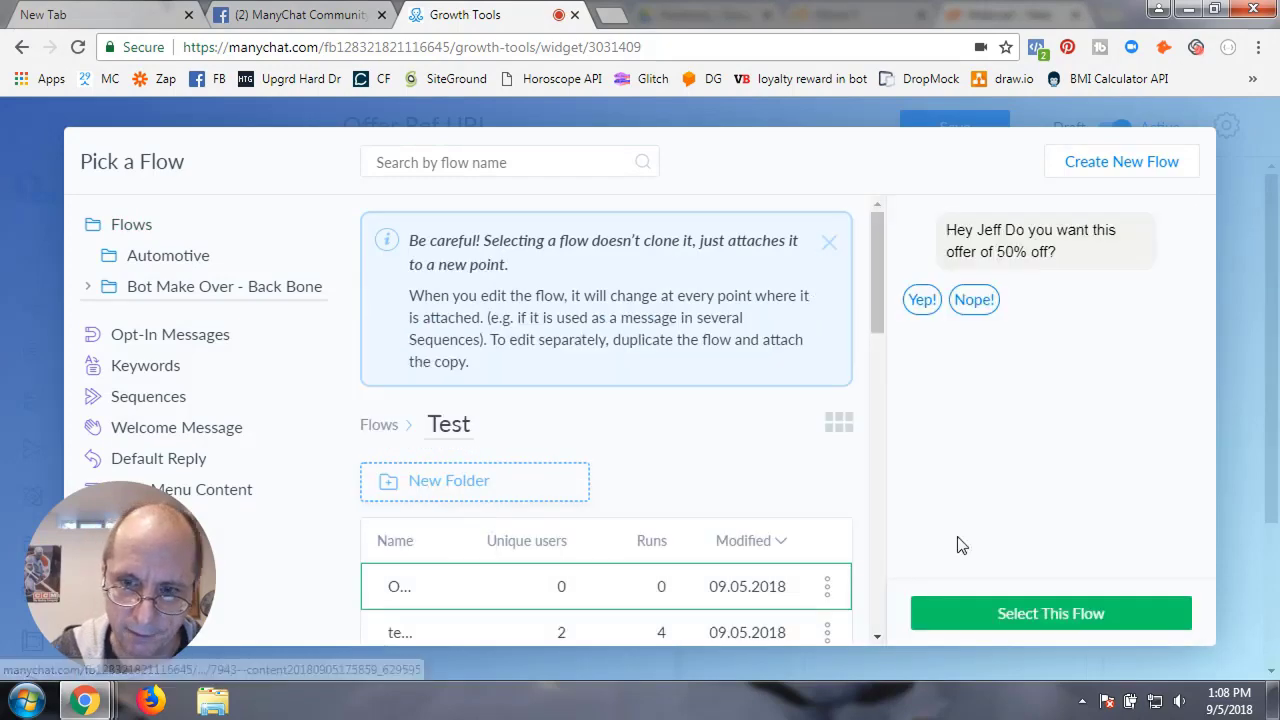
pyautogui.click(1056, 622)
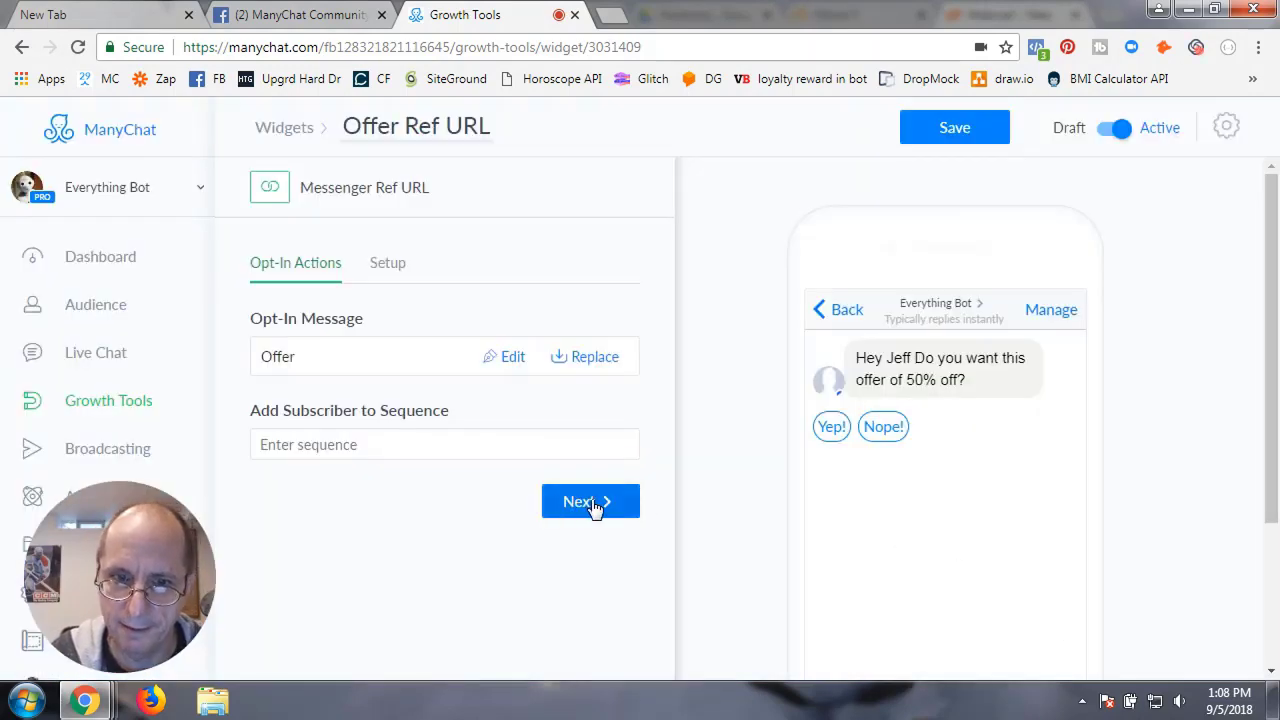
pyautogui.click(948, 138)
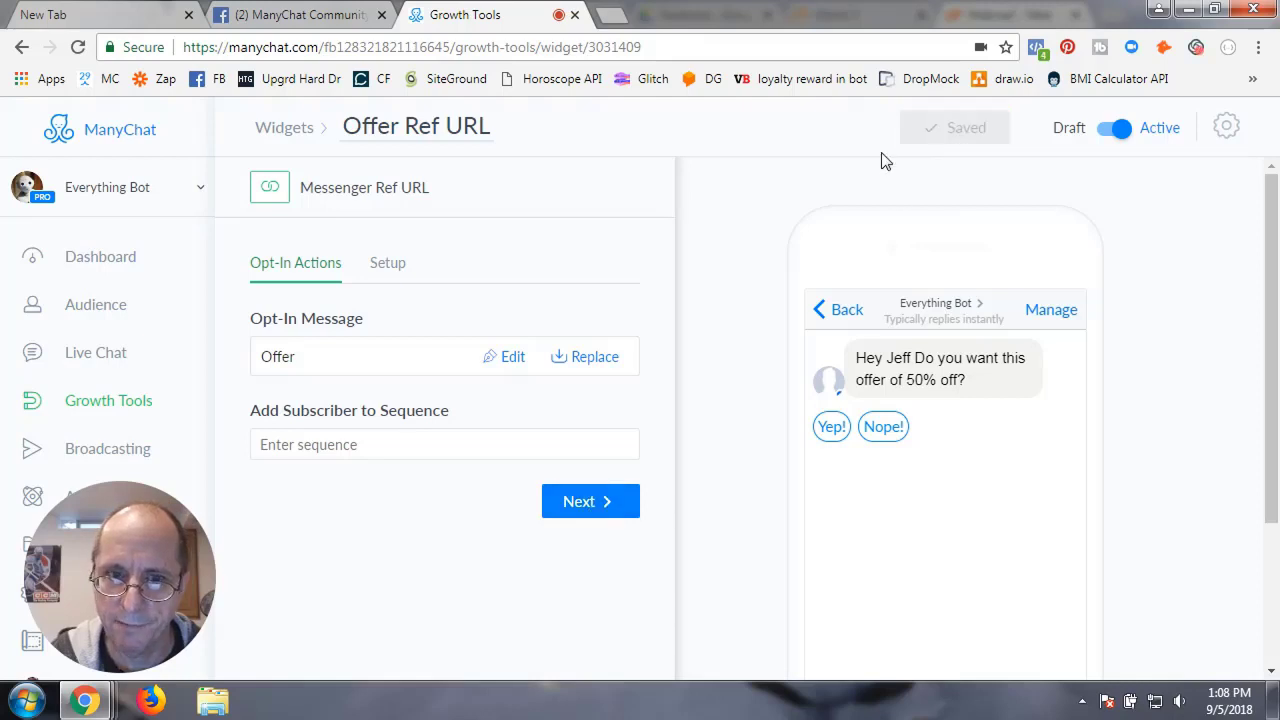
# Set the custom ref parameter of the Messenger Ref URL to "Offer" and save the growth tool
pyautogui.click(585, 505)
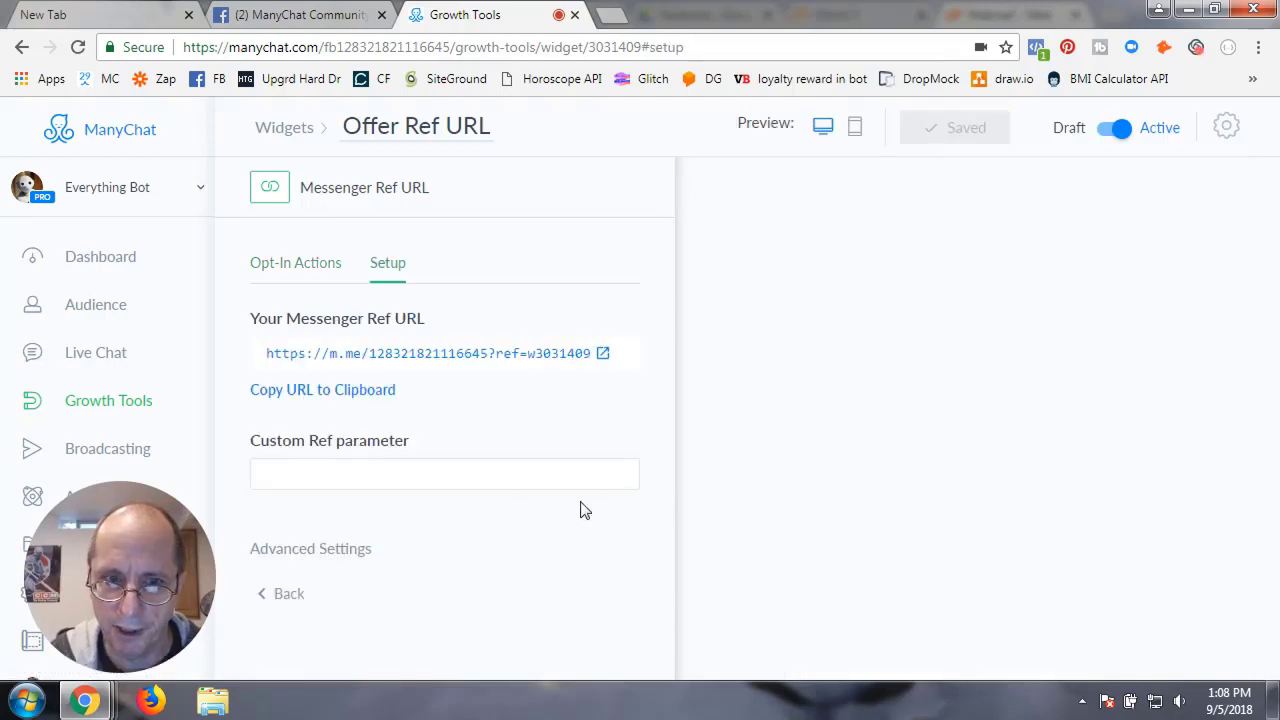
pyautogui.click(346, 478)
pyautogui.write('Offer')
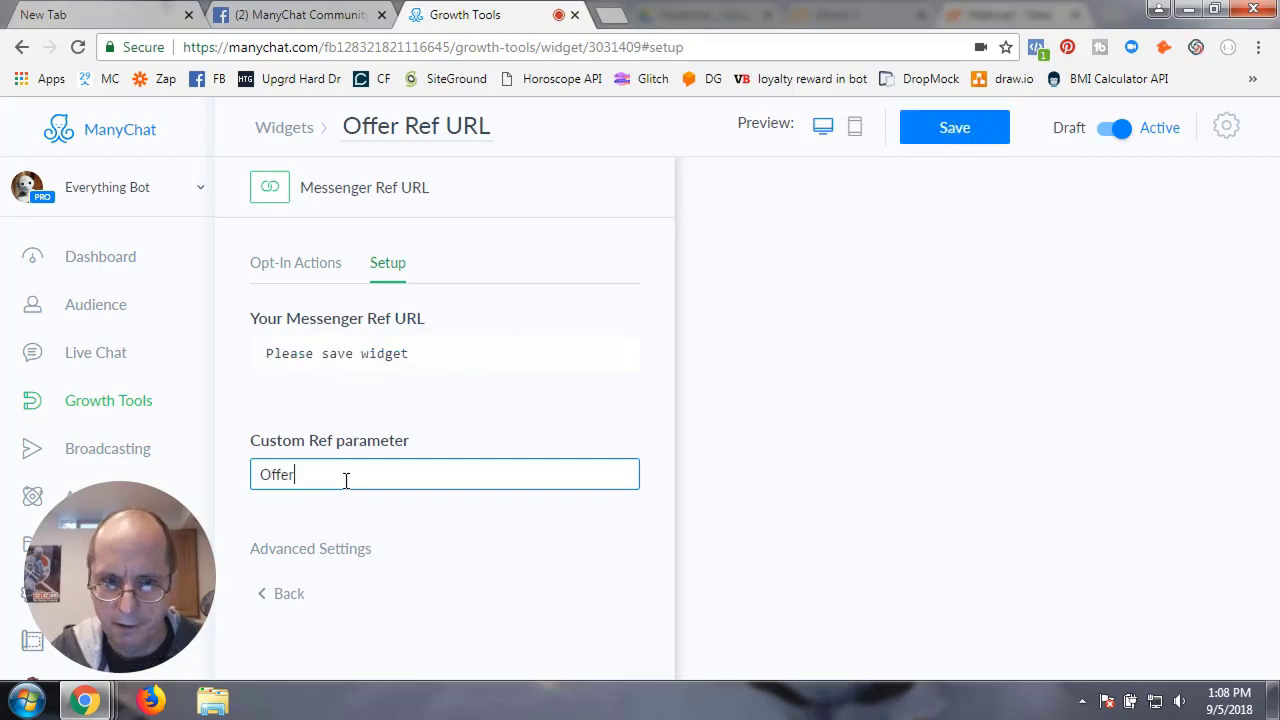
pyautogui.click(964, 134)
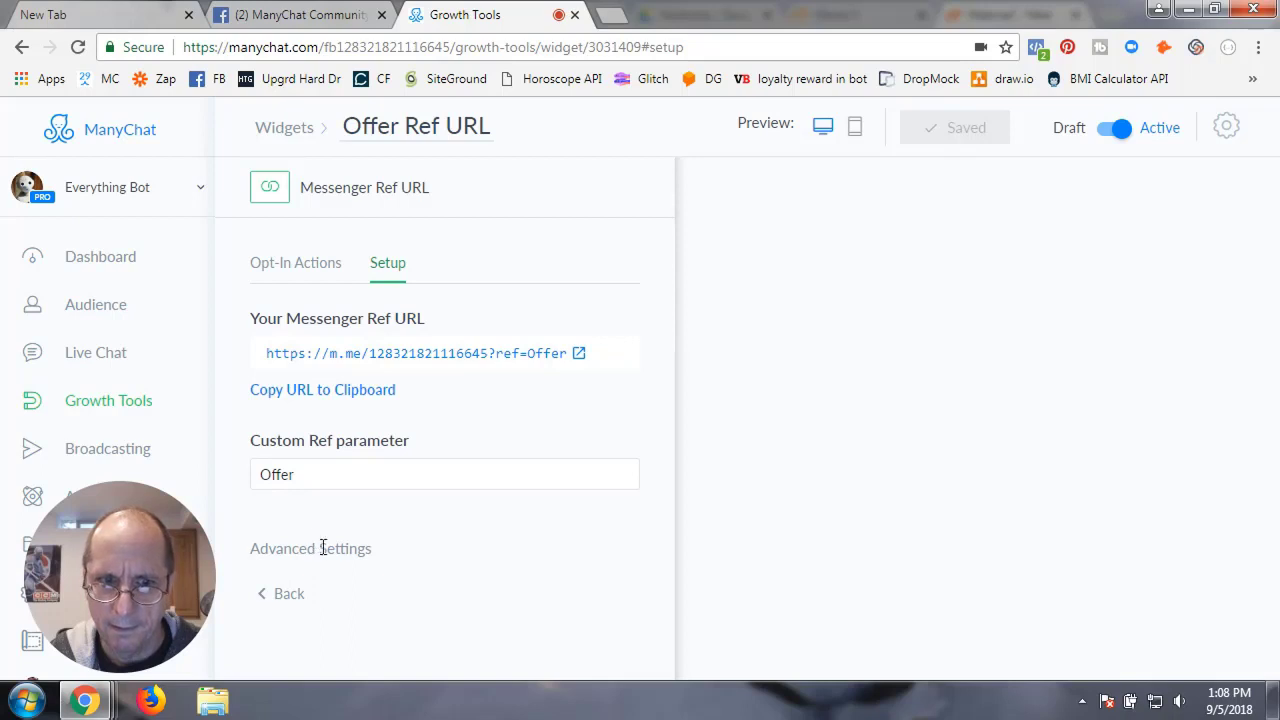
# Copy the Messenger Ref URL to the clipboard and open the bot's Flows overview
pyautogui.click(301, 399)
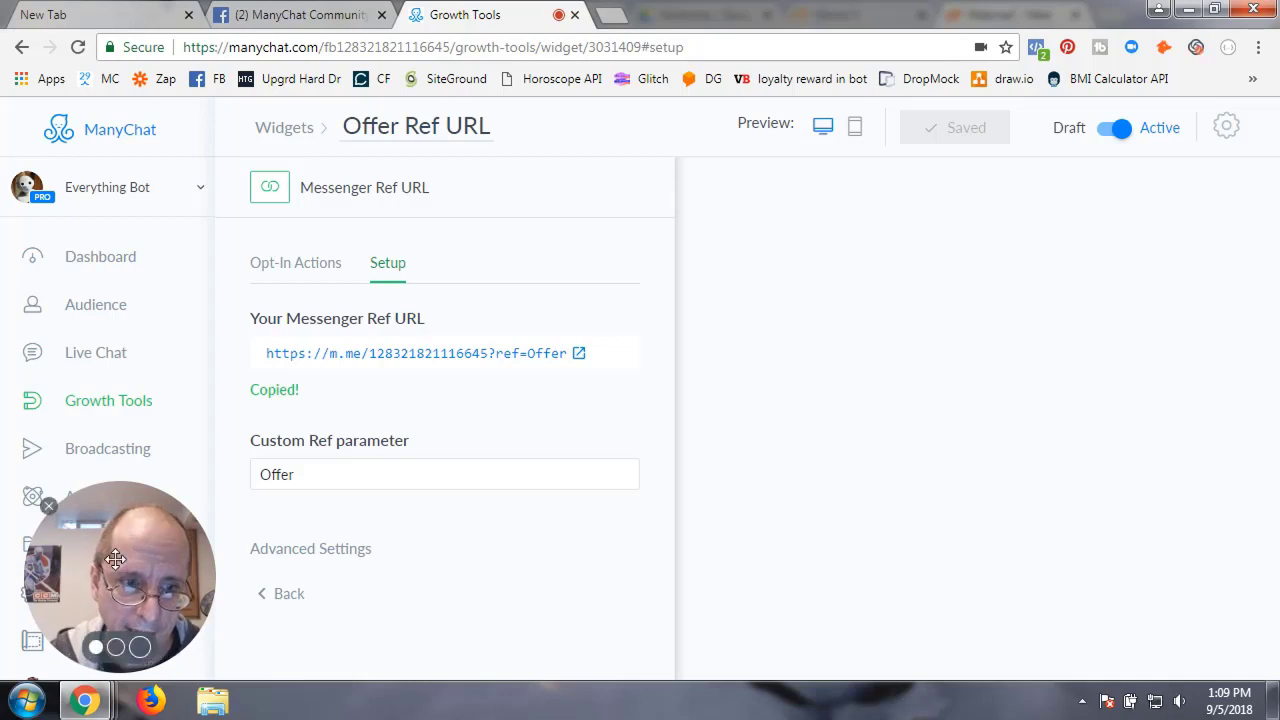
pyautogui.click(80, 545)
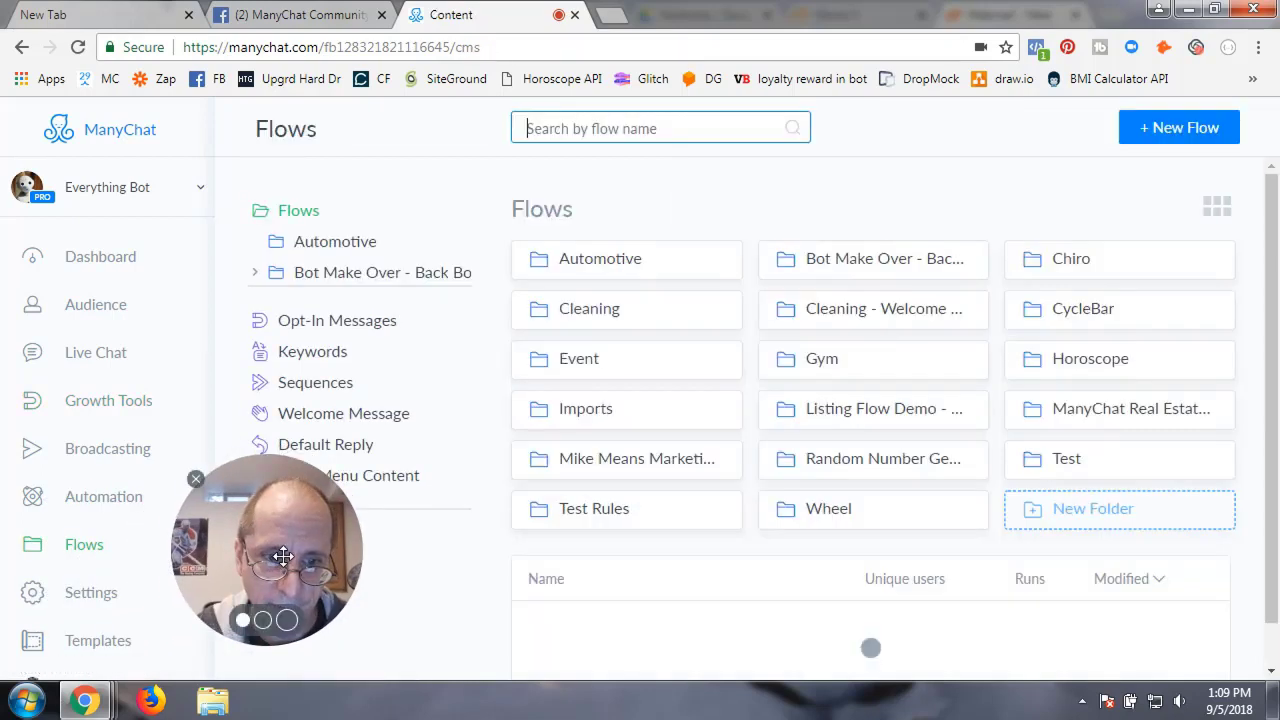
pyautogui.moveTo(283, 556); pyautogui.dragTo(147, 570)
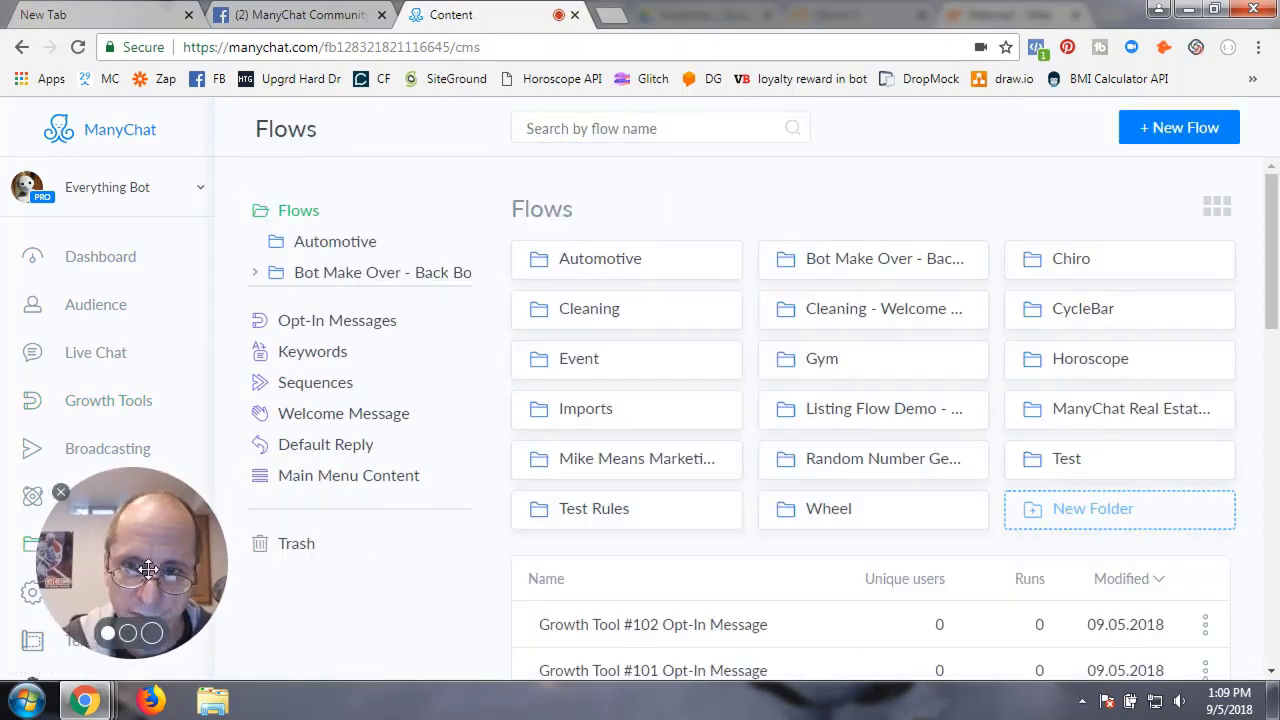
# Duplicate the Offer flow in the Test folder
pyautogui.click(1088, 470)
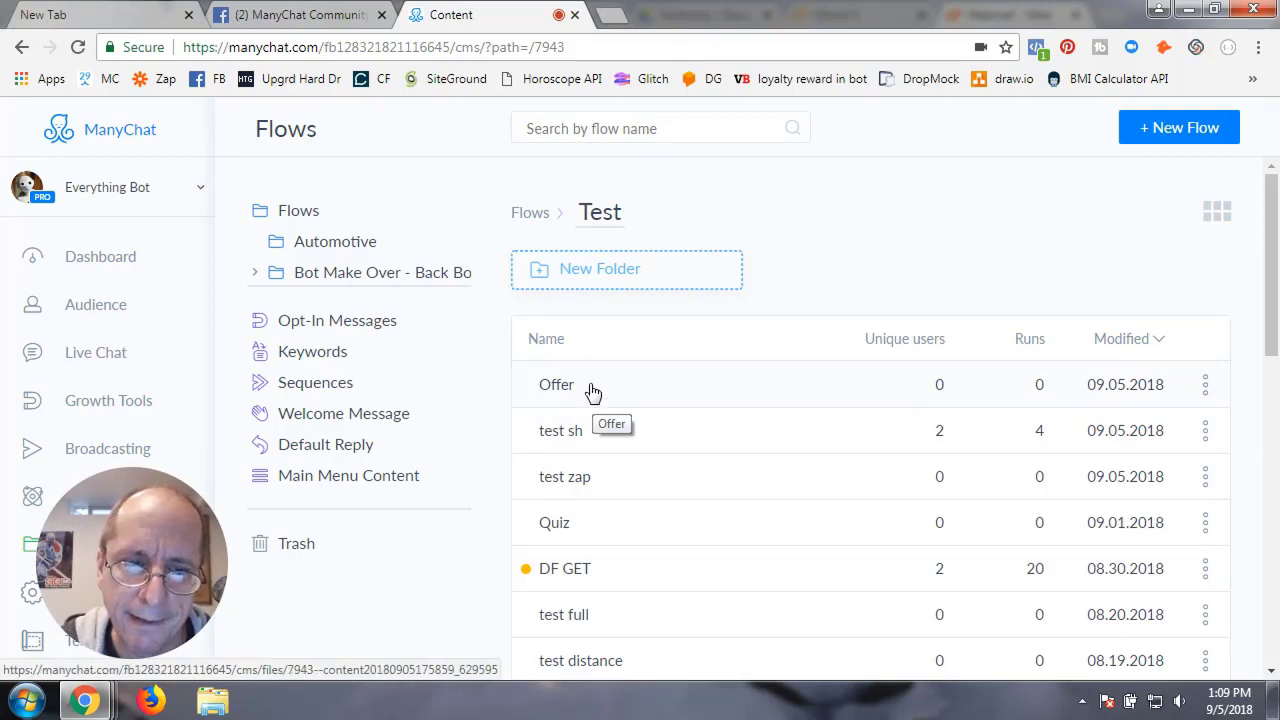
pyautogui.click(1207, 388)
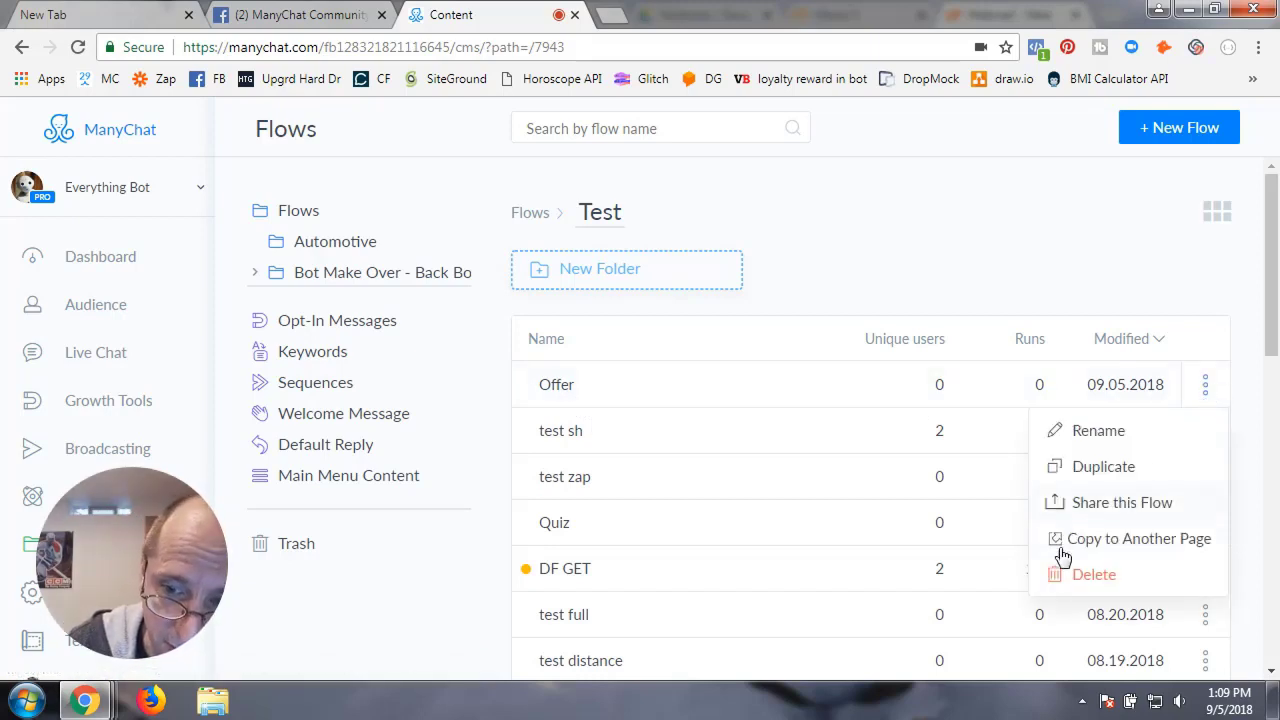
pyautogui.click(1100, 472)
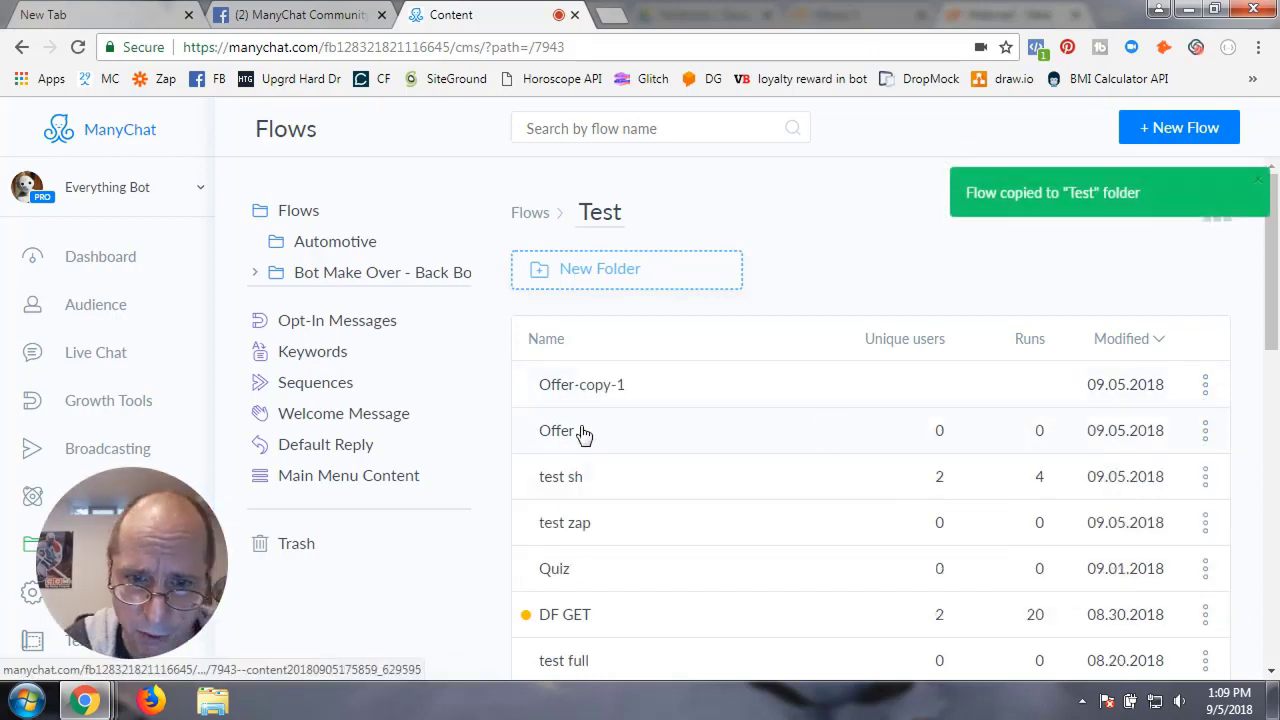
# Rename the duplicated Offer flow as "Offer - with card"
pyautogui.click(1205, 386)
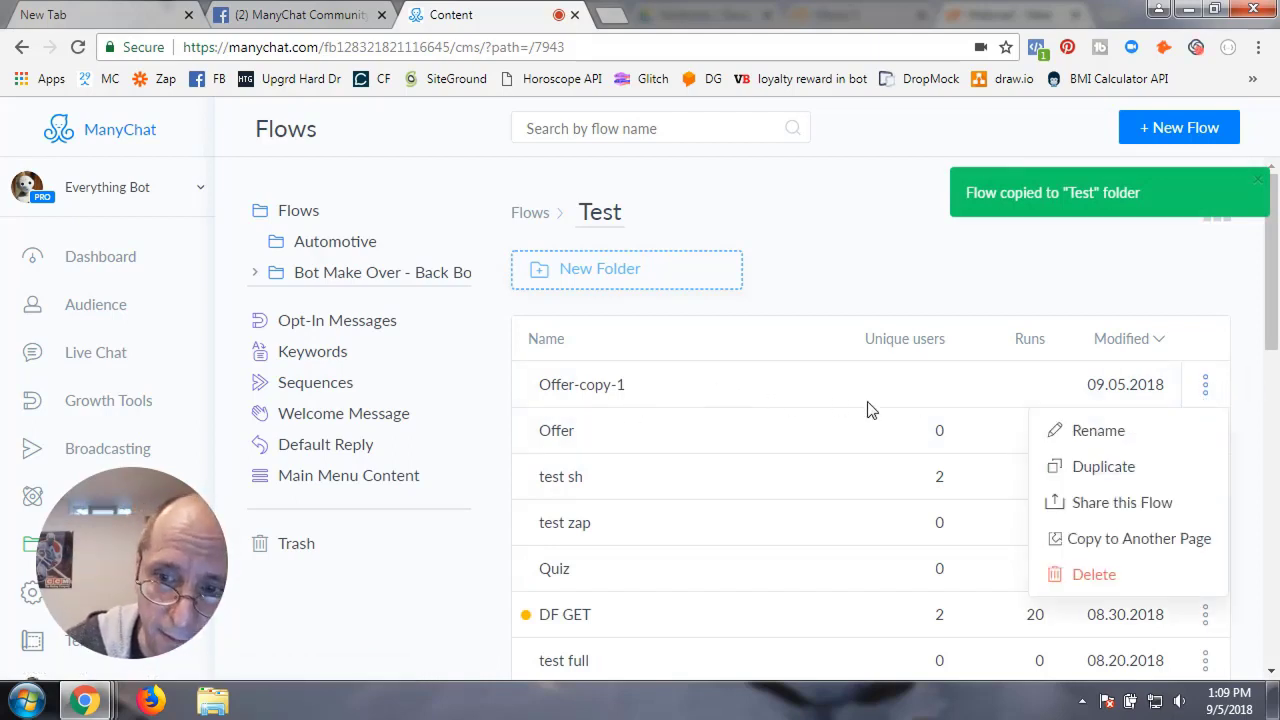
pyautogui.click(1090, 434)
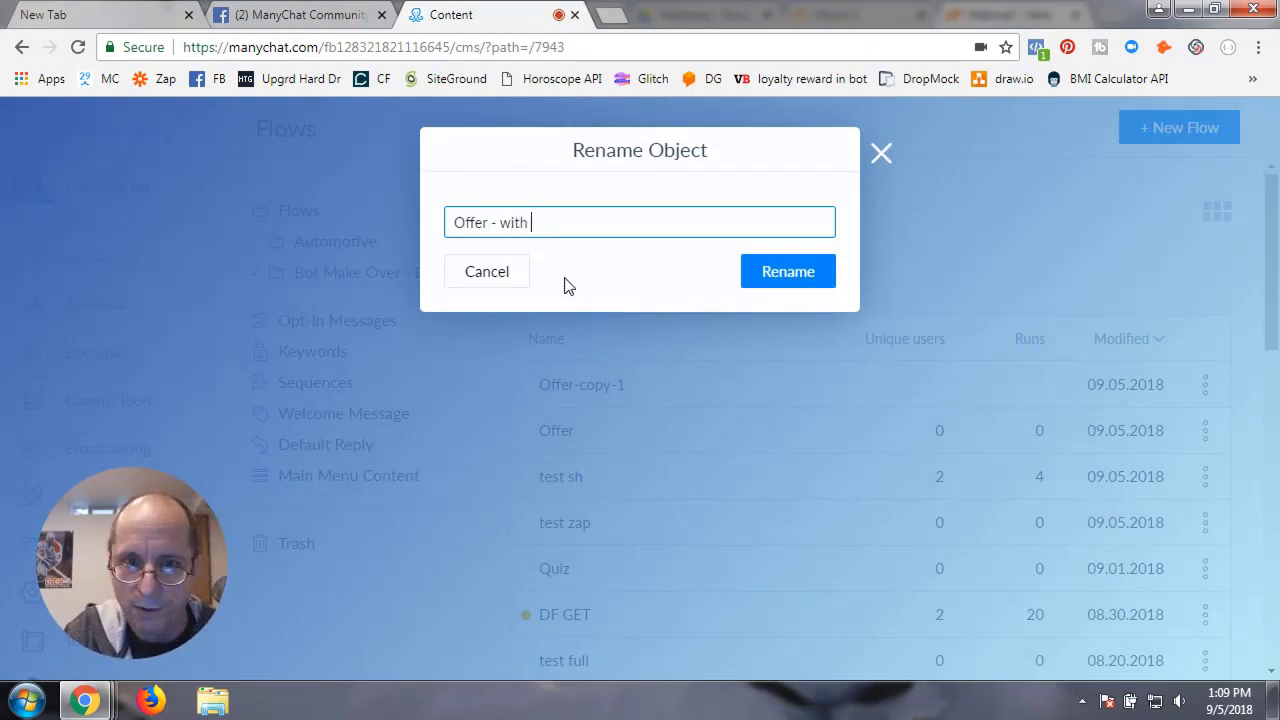
pyautogui.write('ard')
pyautogui.press('Return')
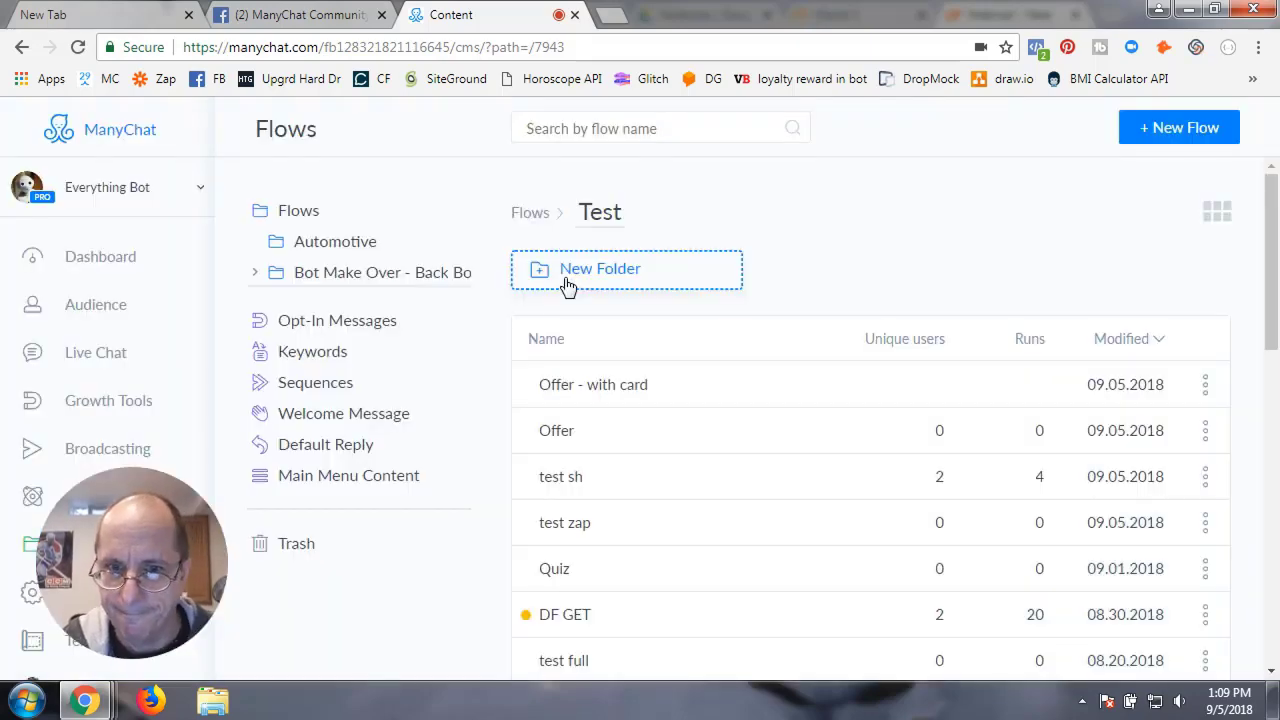
# Open the "Offer - with card" flow for editing and move the Send Message #1 and Send Message #3 blocks apart on the canvas
pyautogui.click(627, 394)
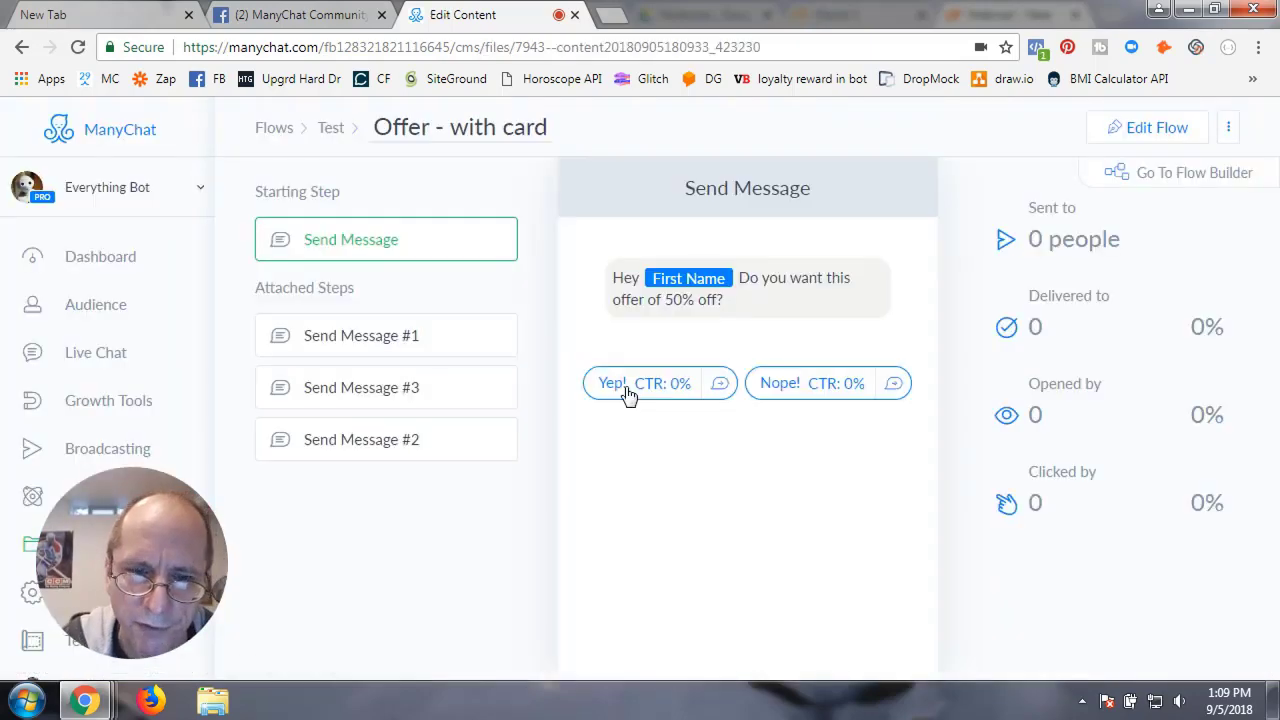
pyautogui.click(1170, 130)
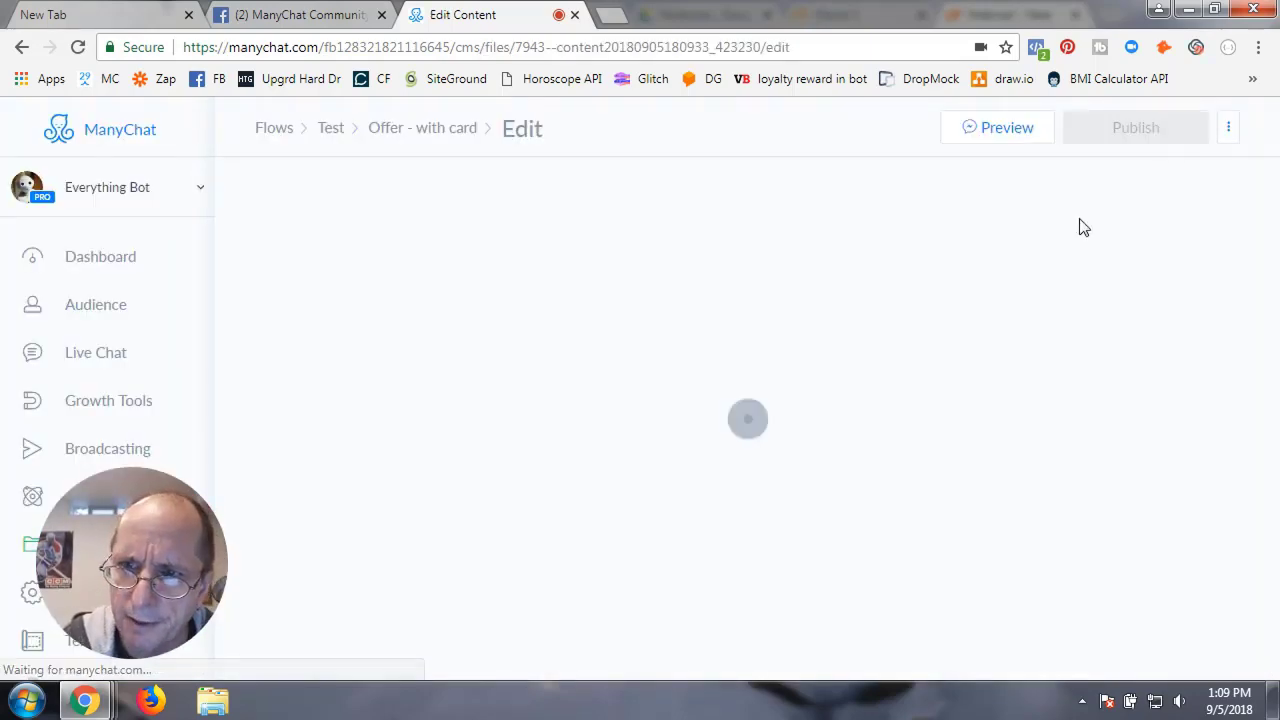
pyautogui.click(1147, 196)
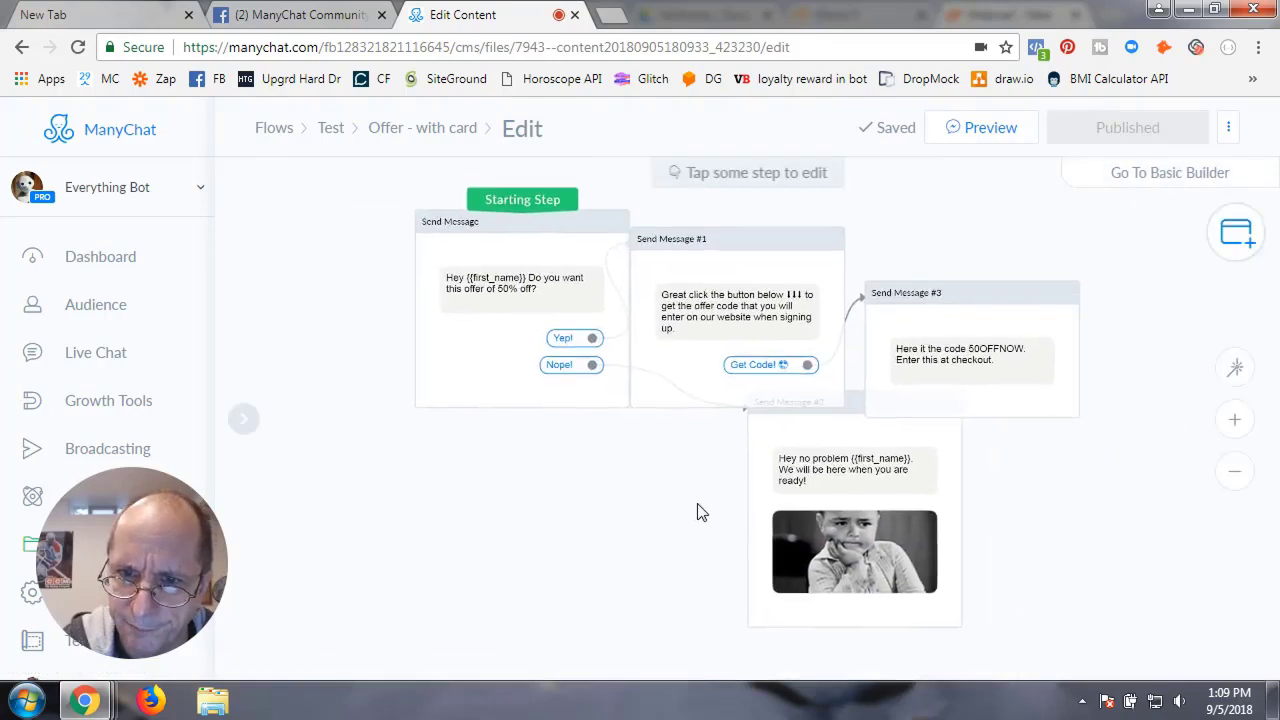
pyautogui.moveTo(703, 265); pyautogui.dragTo(801, 226)
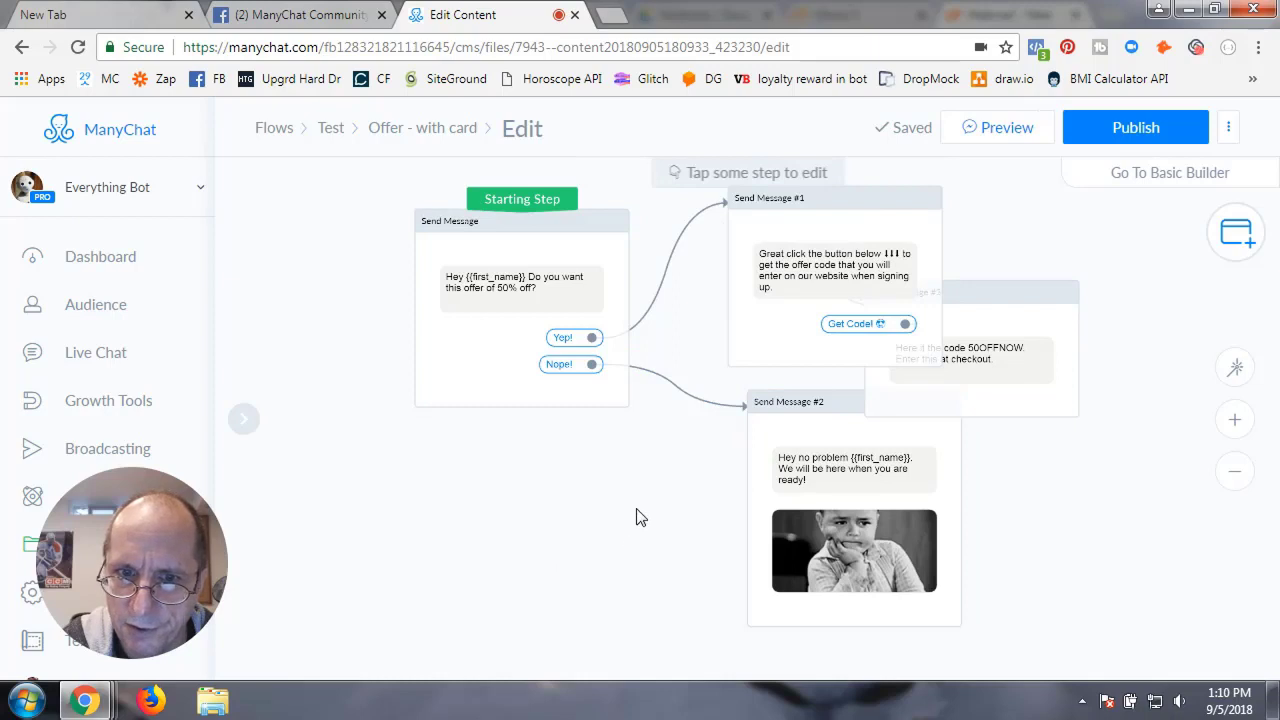
pyautogui.moveTo(637, 517); pyautogui.dragTo(511, 505)
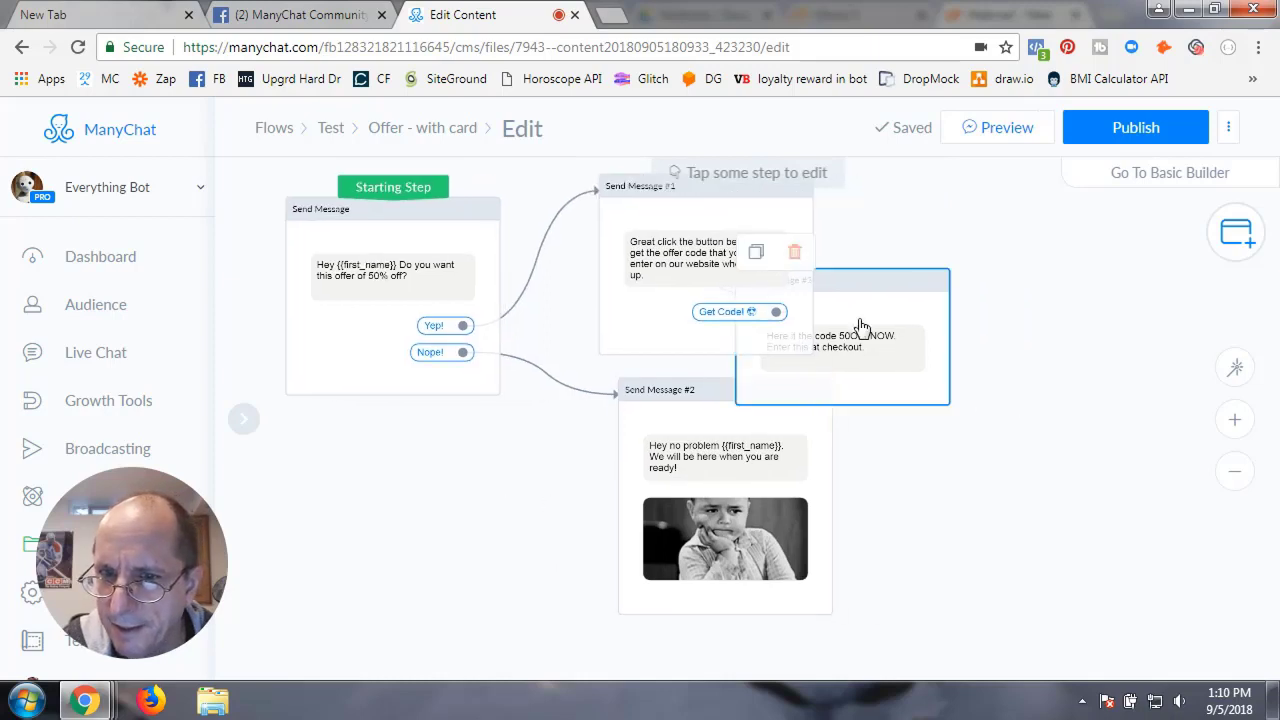
pyautogui.moveTo(864, 318); pyautogui.dragTo(1025, 342)
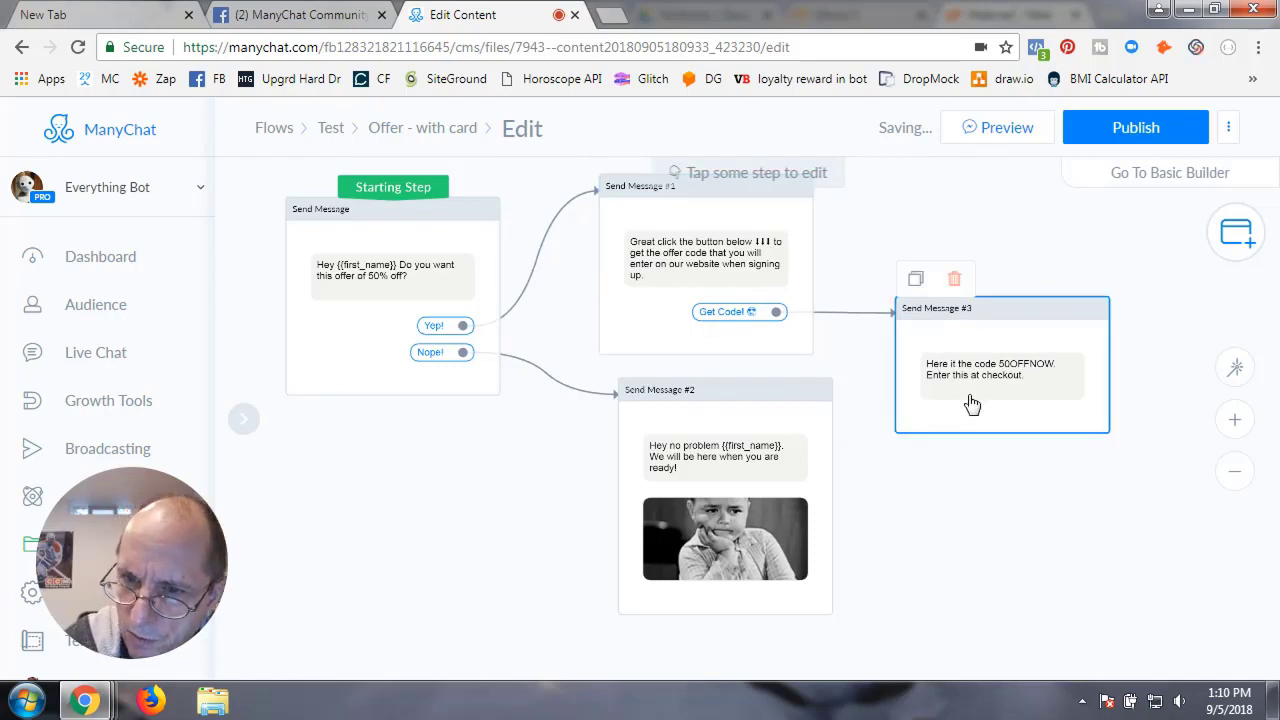
# Add a card to Send Message #3 below the code text and give it the image new client.jpeg
pyautogui.click(1012, 352)
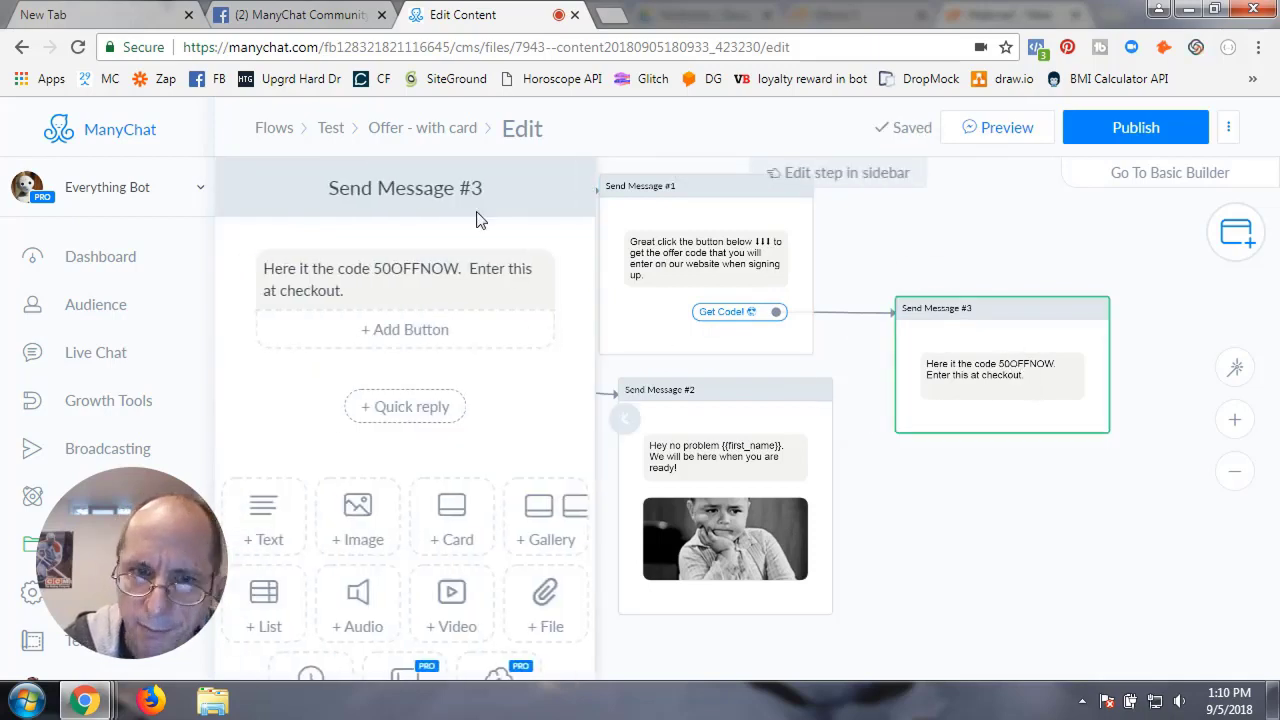
pyautogui.click(451, 515)
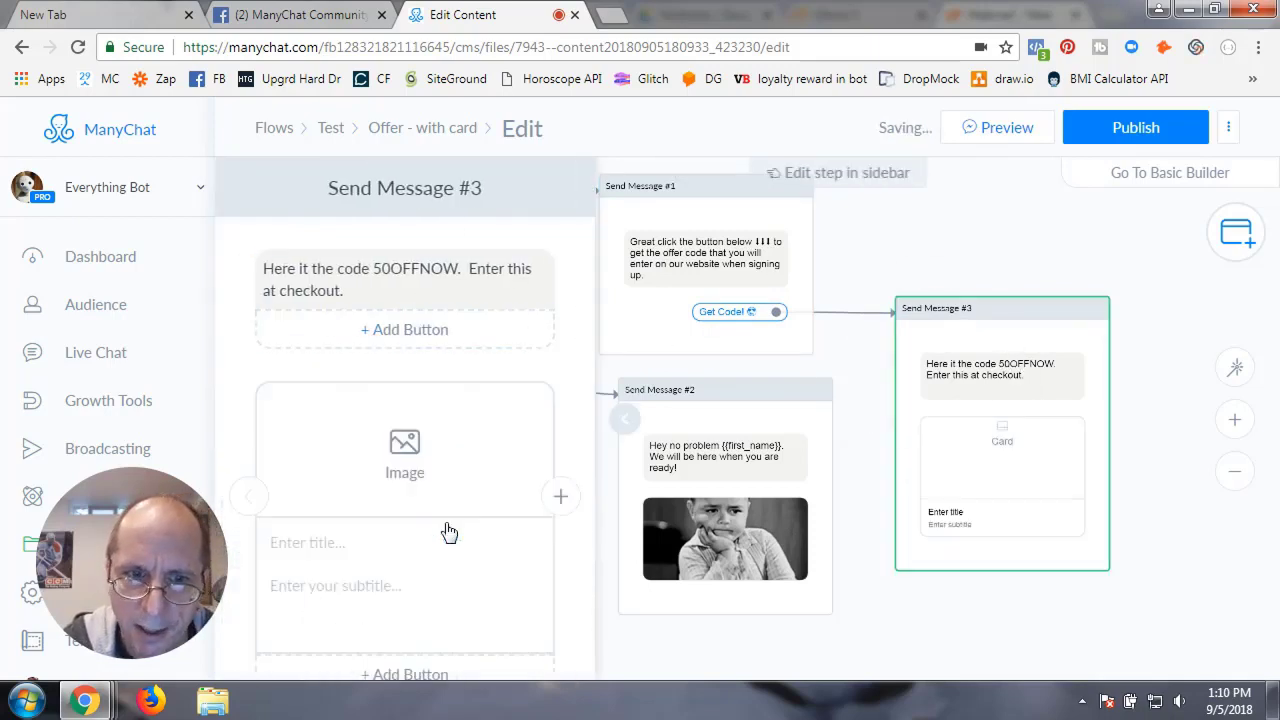
pyautogui.scroll(-2, 531, 495)
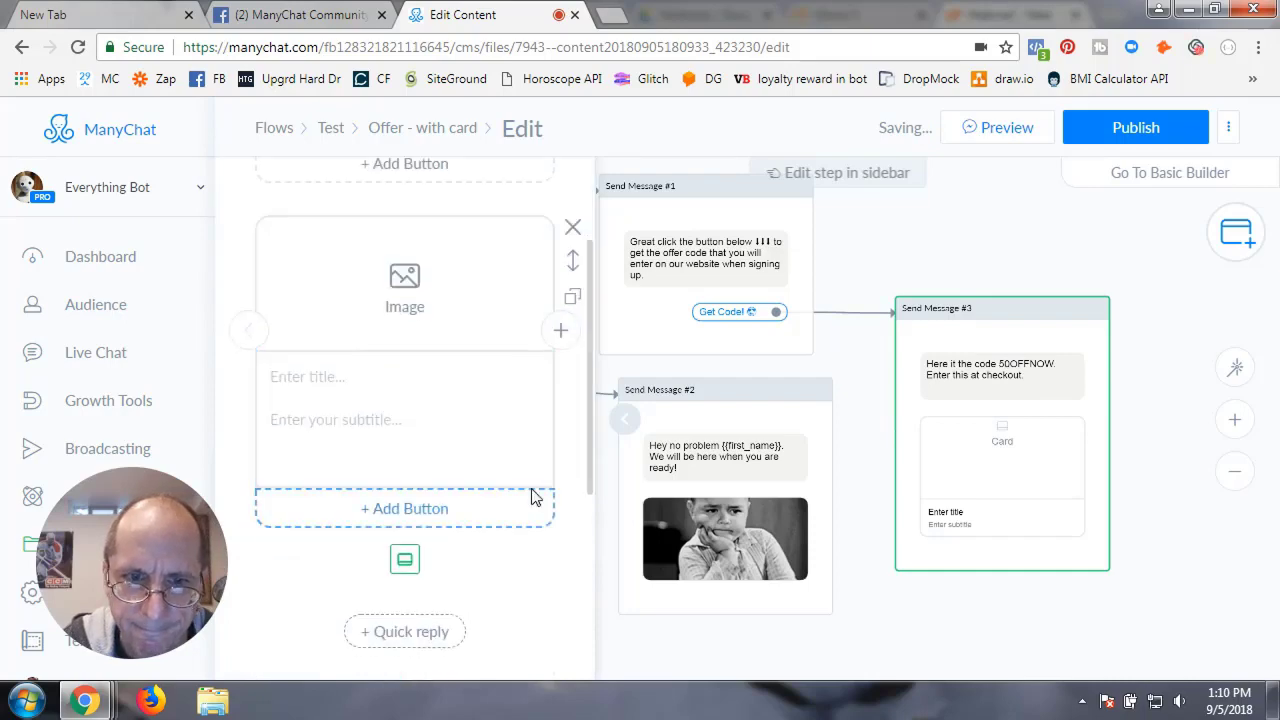
pyautogui.click(410, 285)
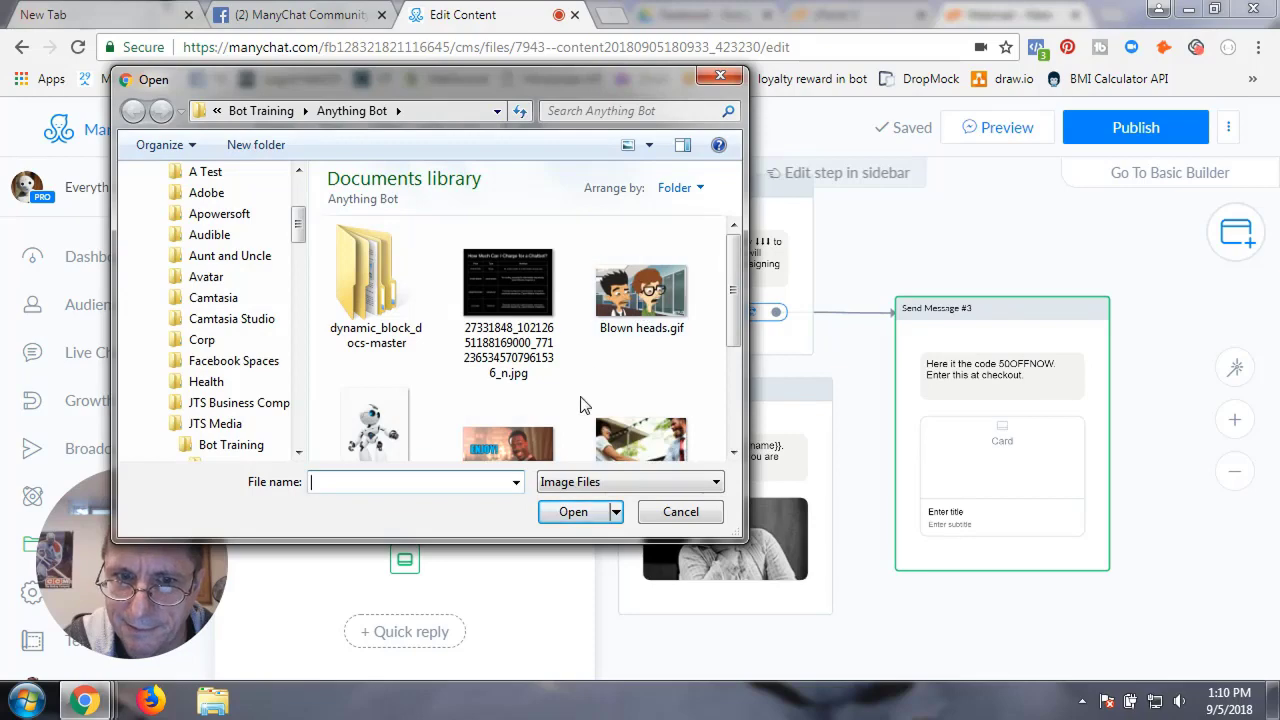
pyautogui.scroll(-2, 736, 330)
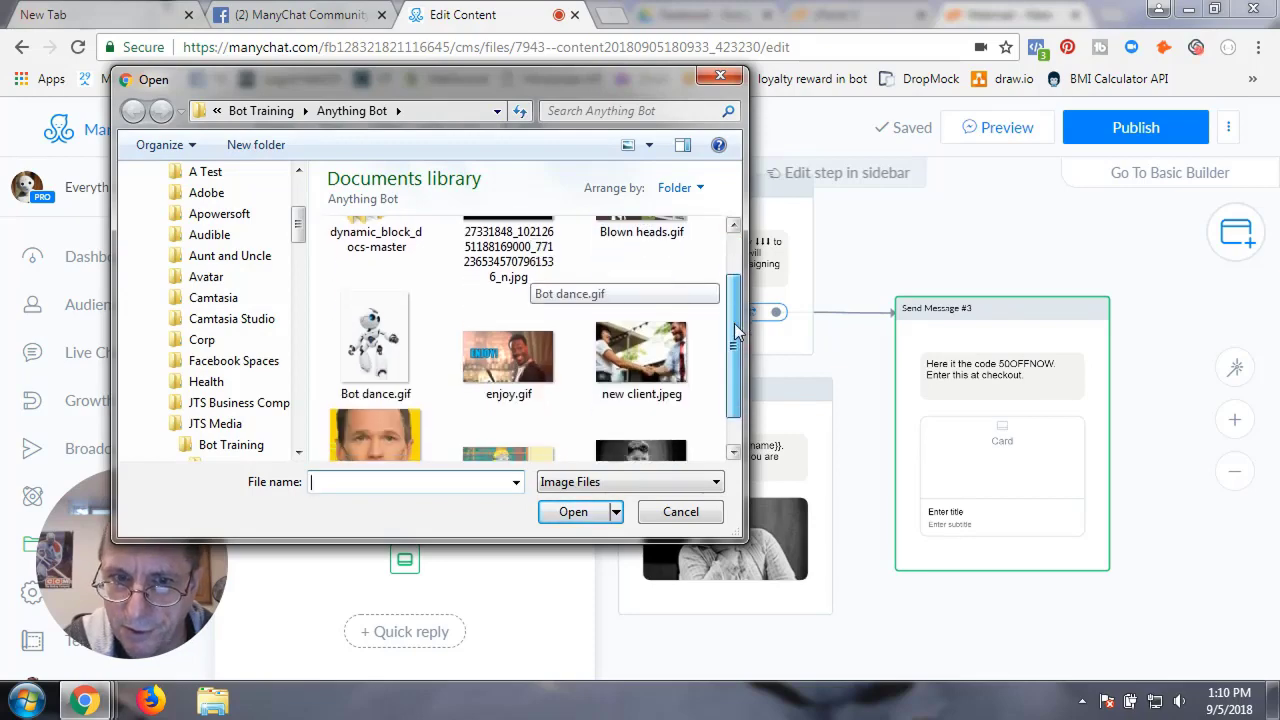
pyautogui.scroll(-1, 735, 332)
pyautogui.scroll(1, 740, 338)
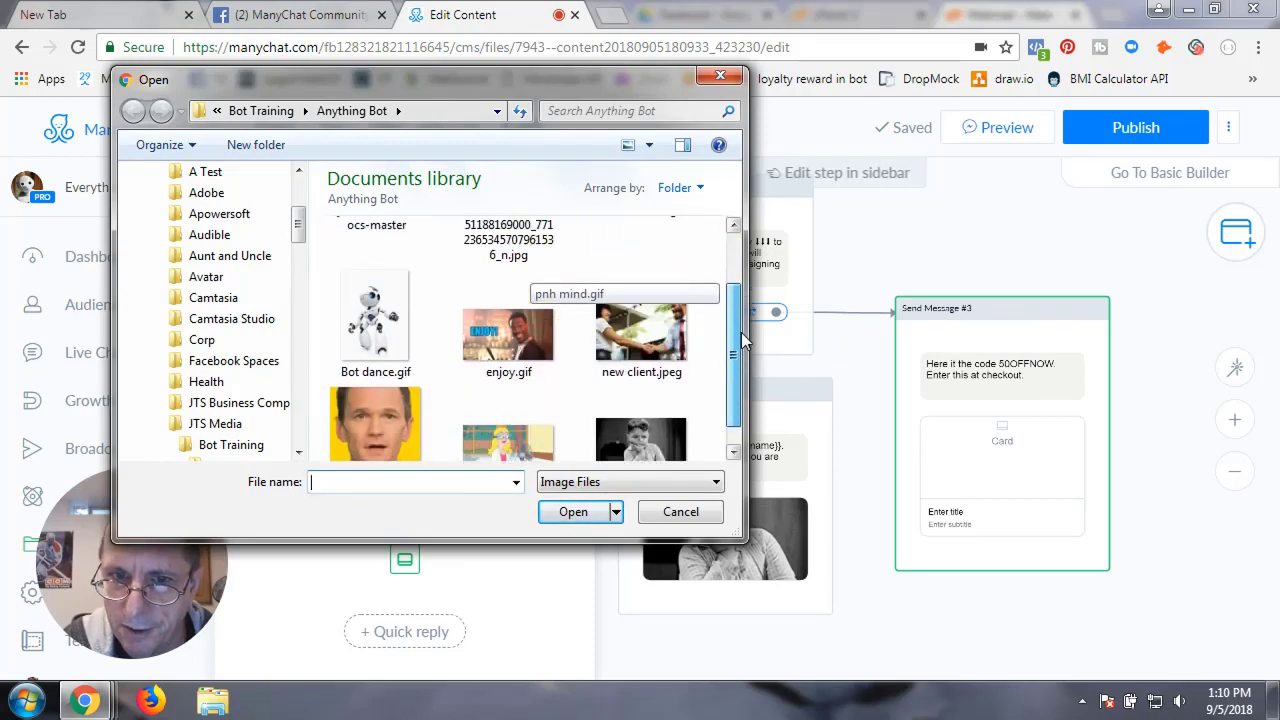
pyautogui.scroll(-1, 730, 390)
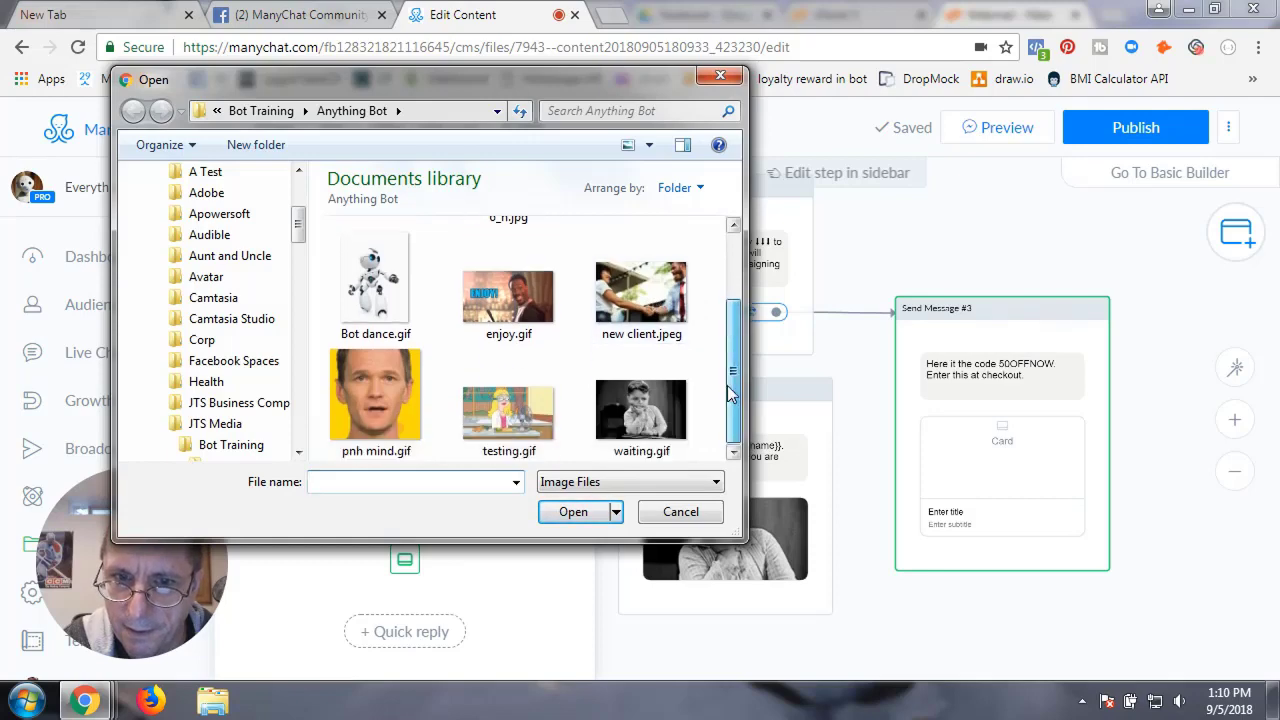
pyautogui.doubleClick(615, 330)
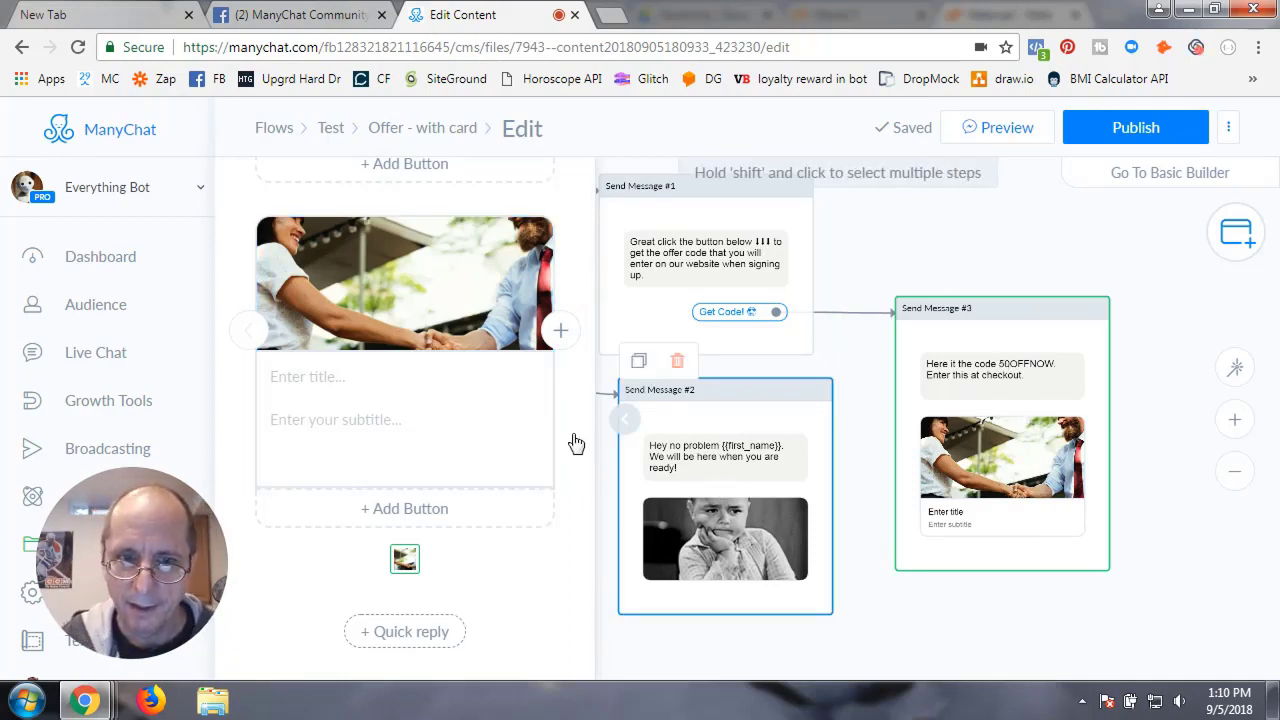
# Set the card's title to "Share with your friends"
pyautogui.click(322, 377)
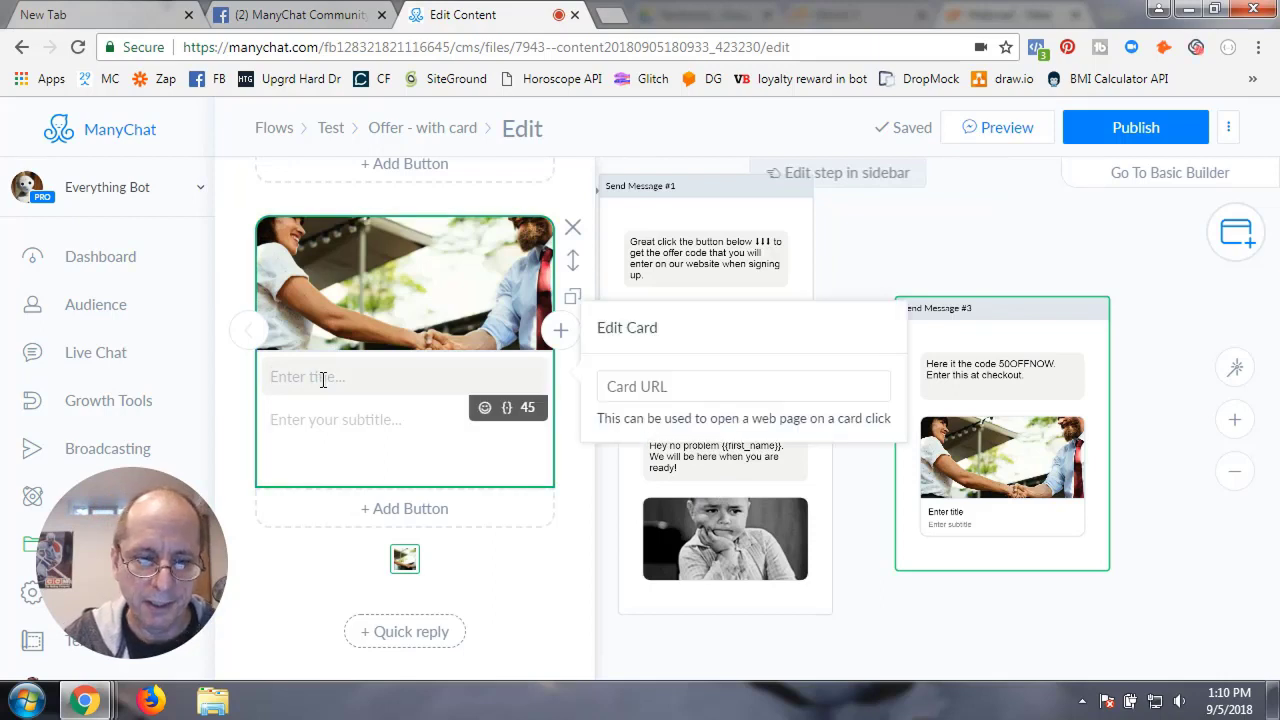
pyautogui.write('Share w')
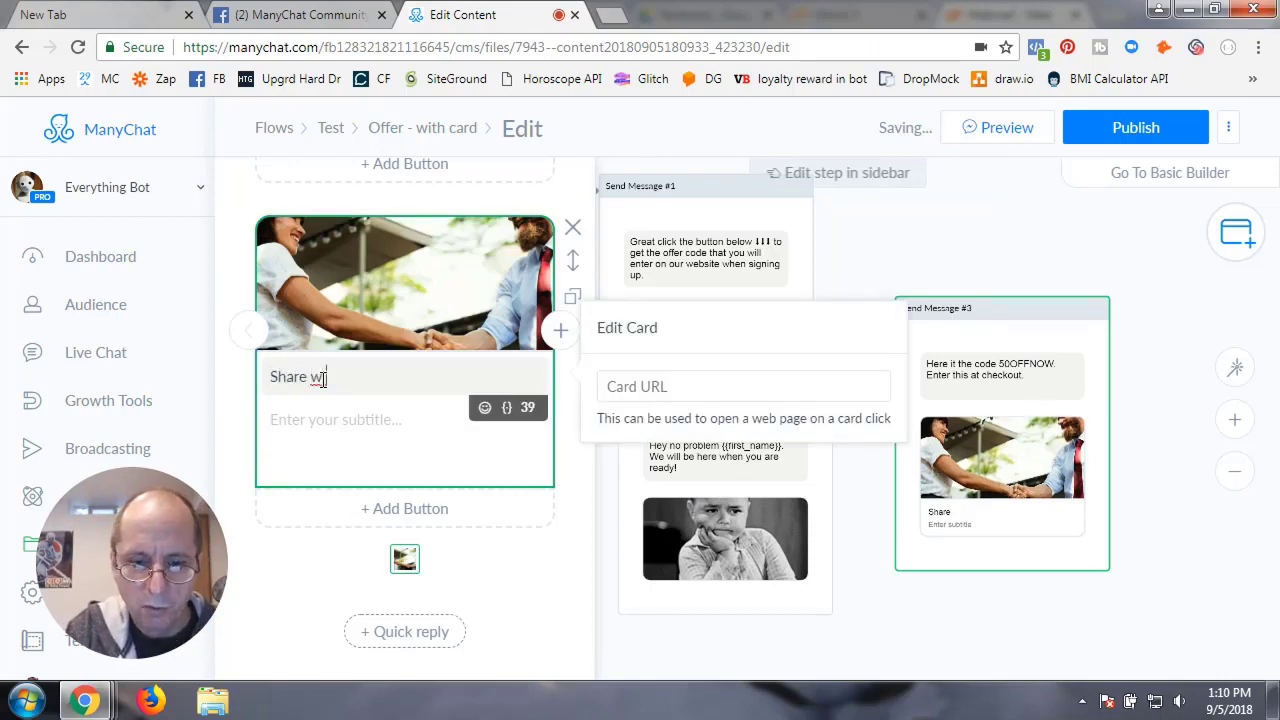
pyautogui.write('ith your friends')
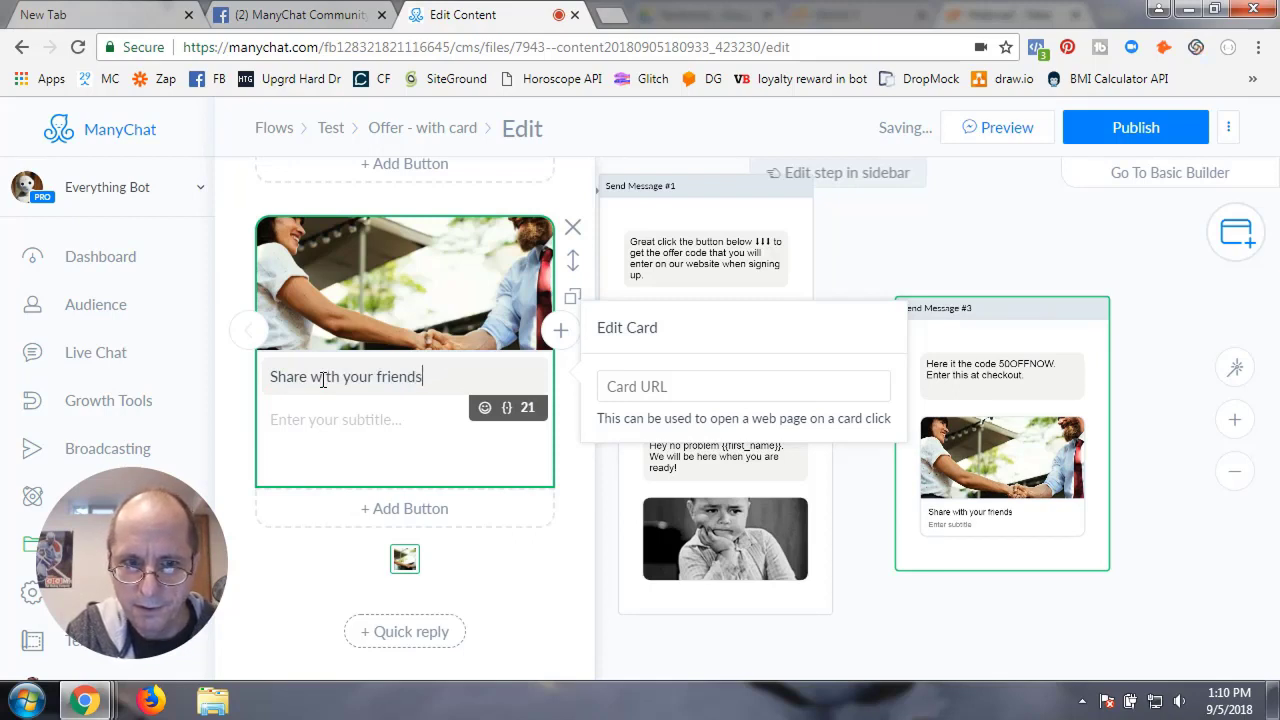
pyautogui.press('BackSpace')
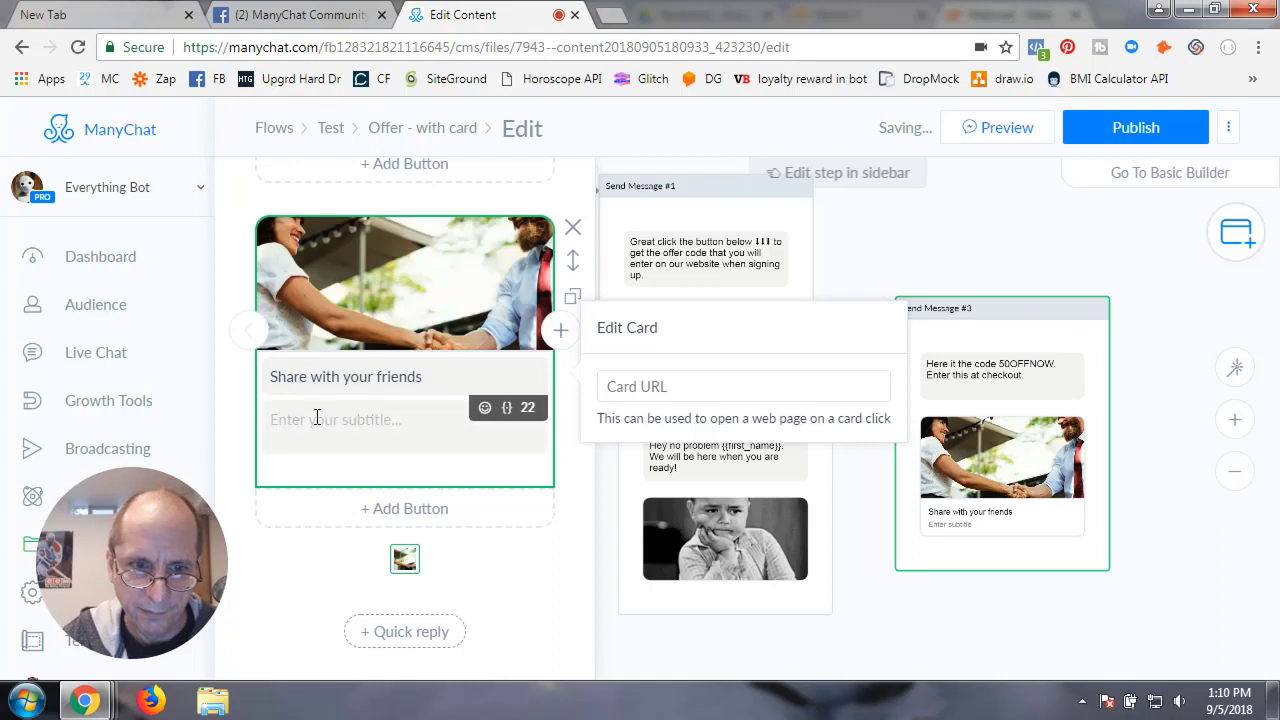
# Set the card's subtitle to "Share this card so your friends can get the offer as well."
pyautogui.click(316, 419)
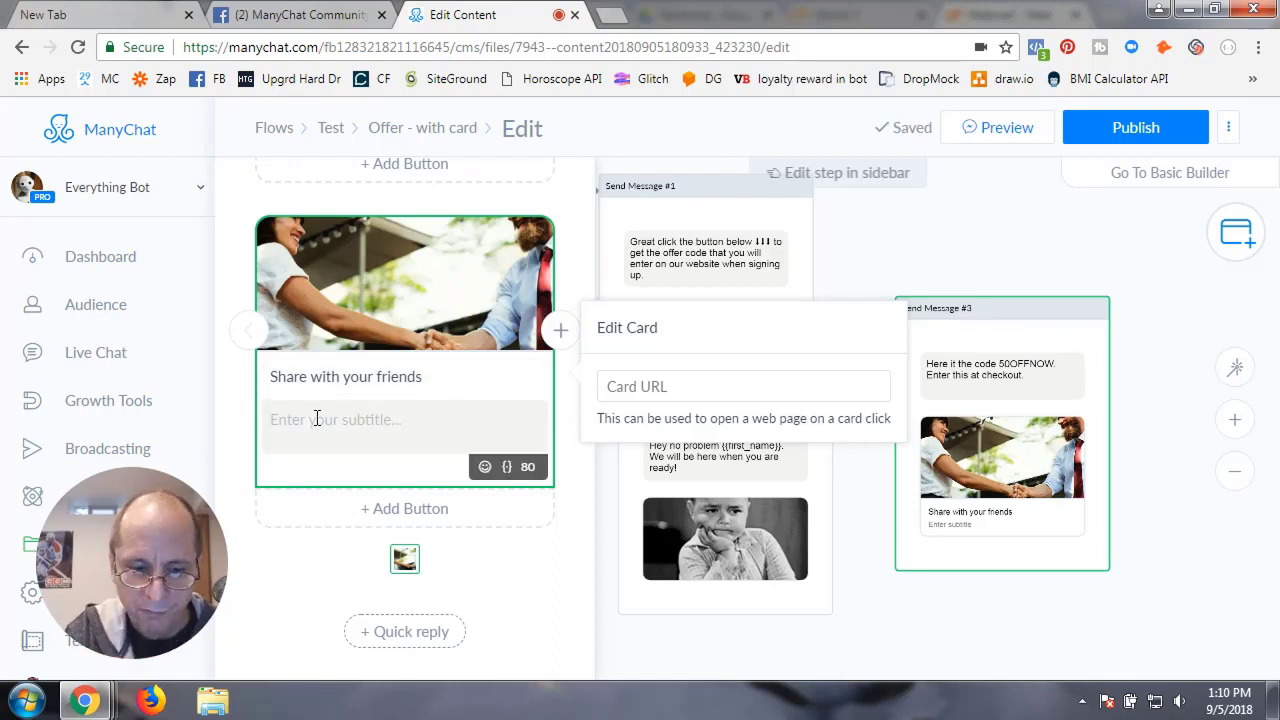
pyautogui.write('Share this ')
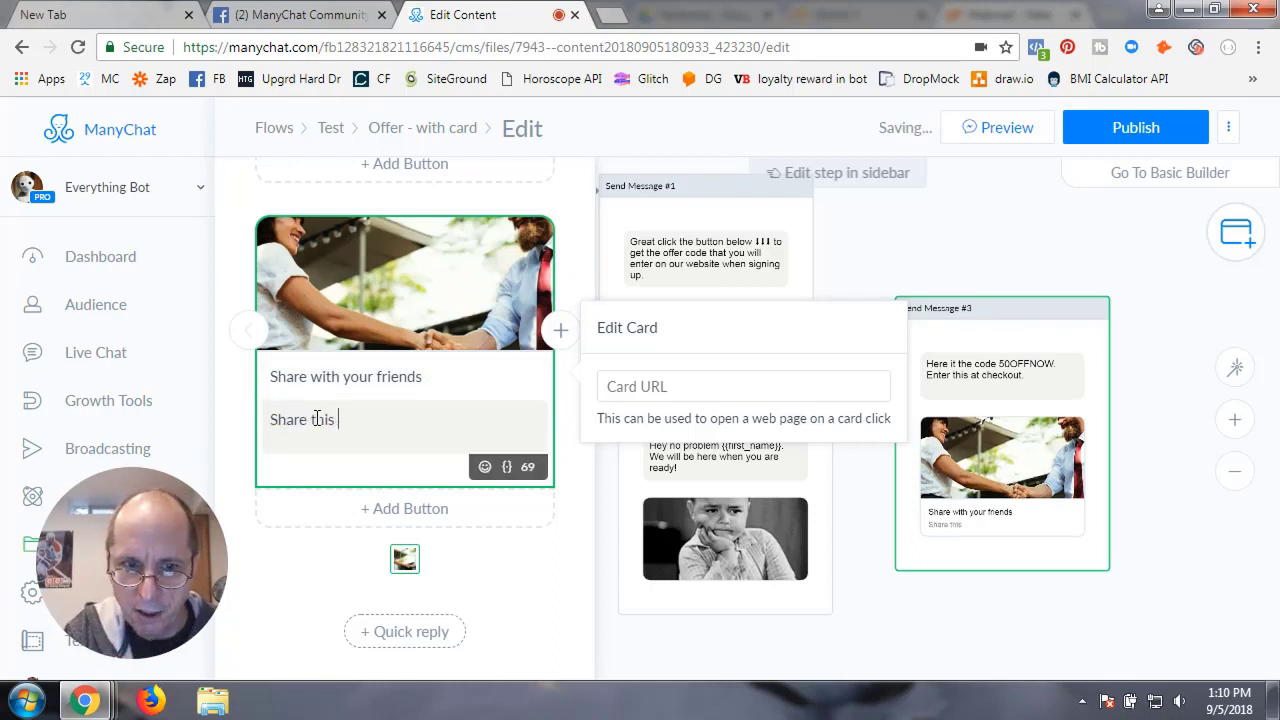
pyautogui.write('card')
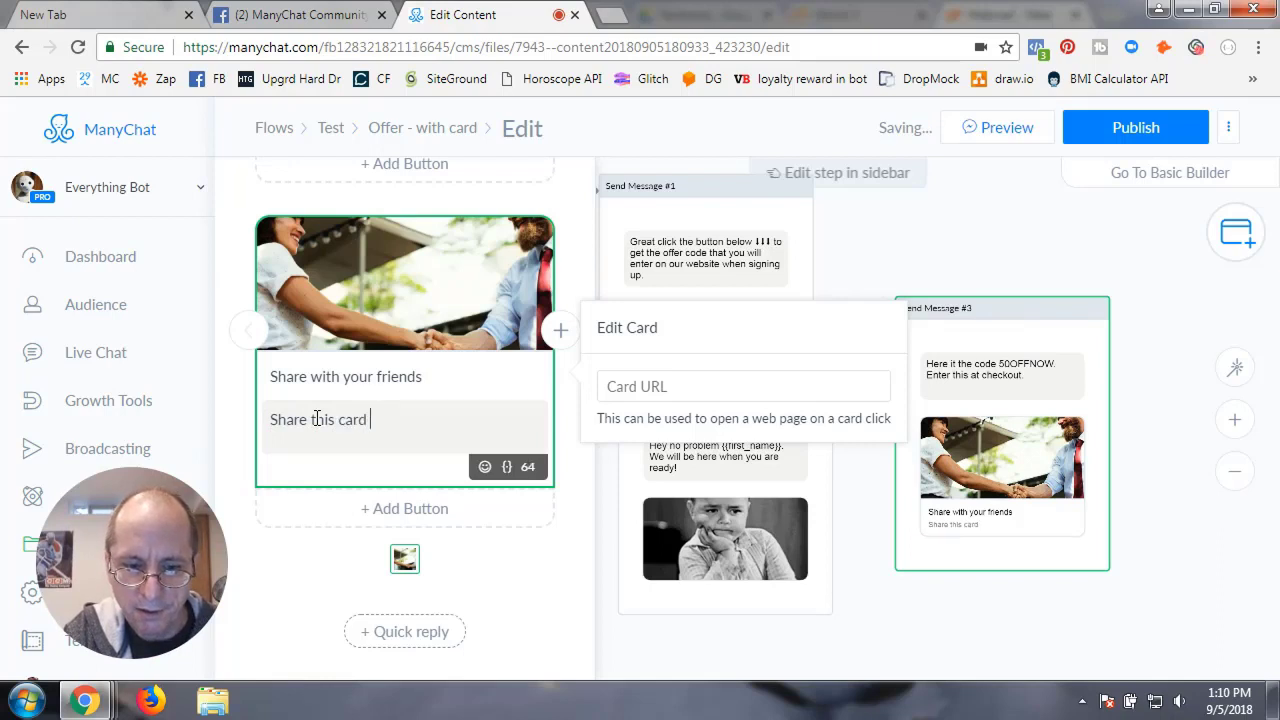
pyautogui.write(' so your fir')
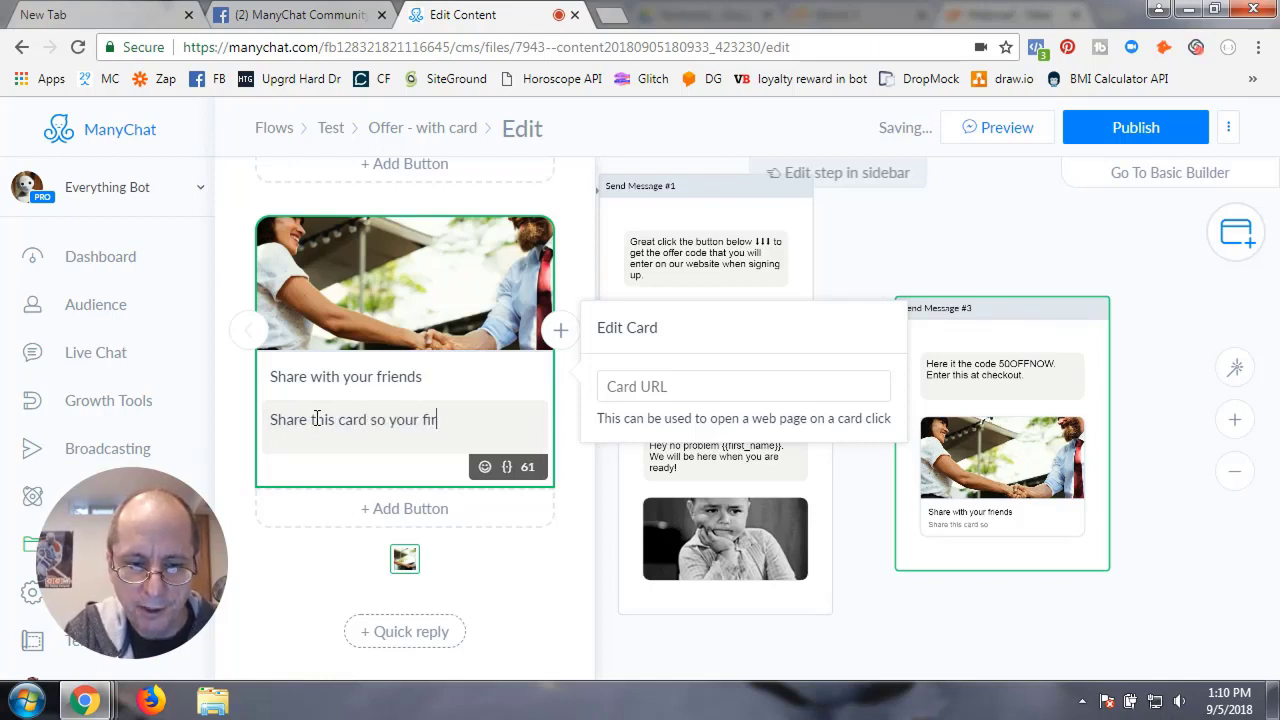
pyautogui.write('end')
pyautogui.press('BackSpace')
pyautogui.press('BackSpace')
pyautogui.press('BackSpace')
pyautogui.press('BackSpace')
pyautogui.press('BackSpace')
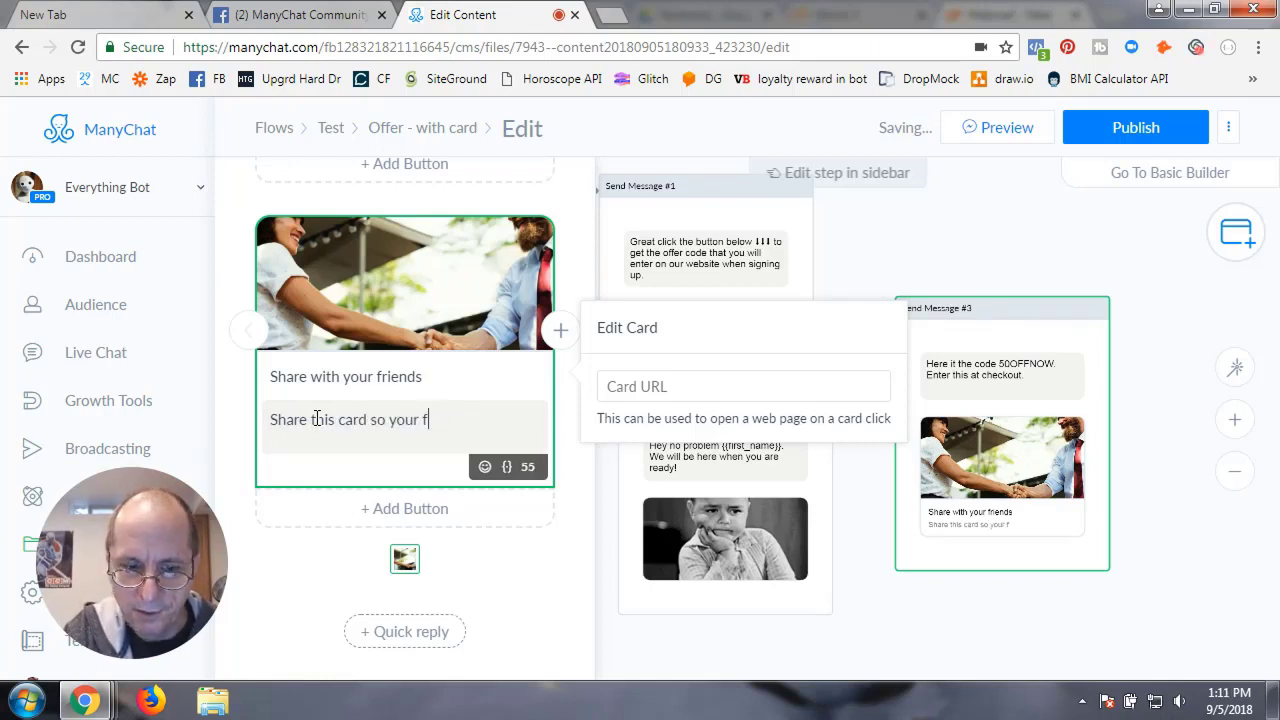
pyautogui.write('rein')
pyautogui.press('BackSpace')
pyautogui.press('BackSpace')
pyautogui.press('BackSpace')
pyautogui.press('BackSpace')
pyautogui.press('BackSpace')
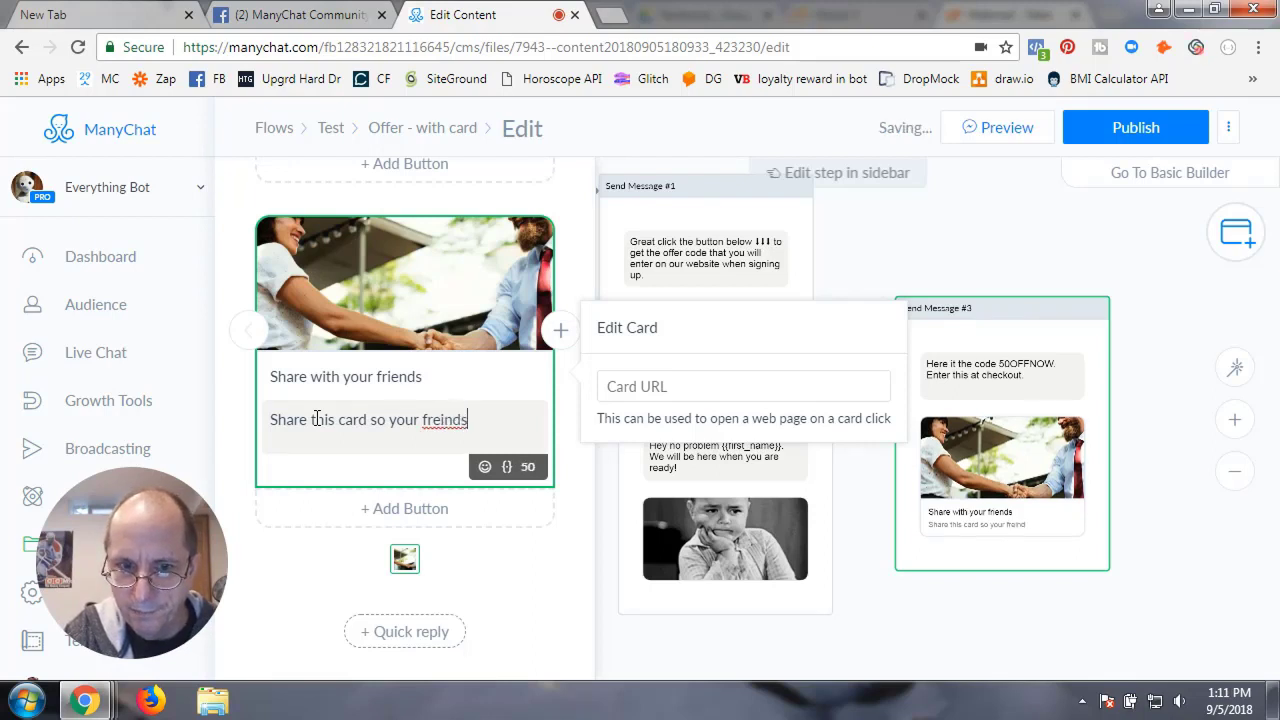
pyautogui.press('BackSpace')
pyautogui.write('iend')
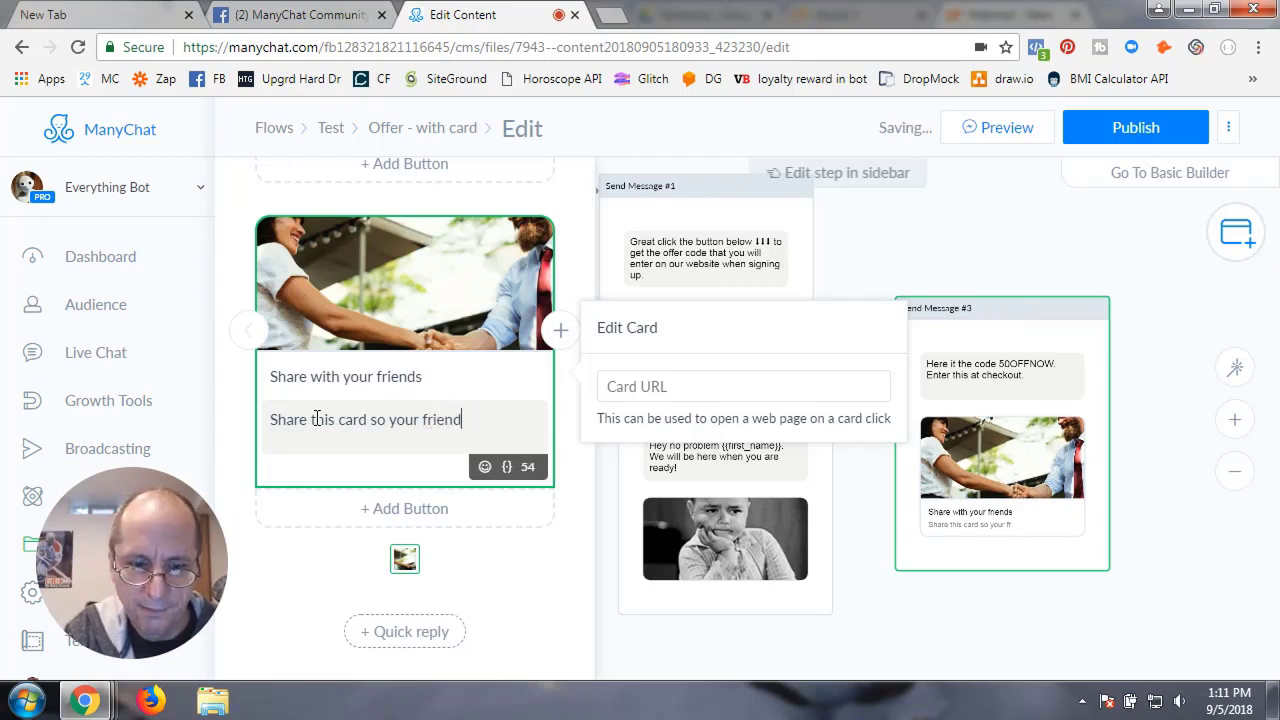
pyautogui.write('s can get')
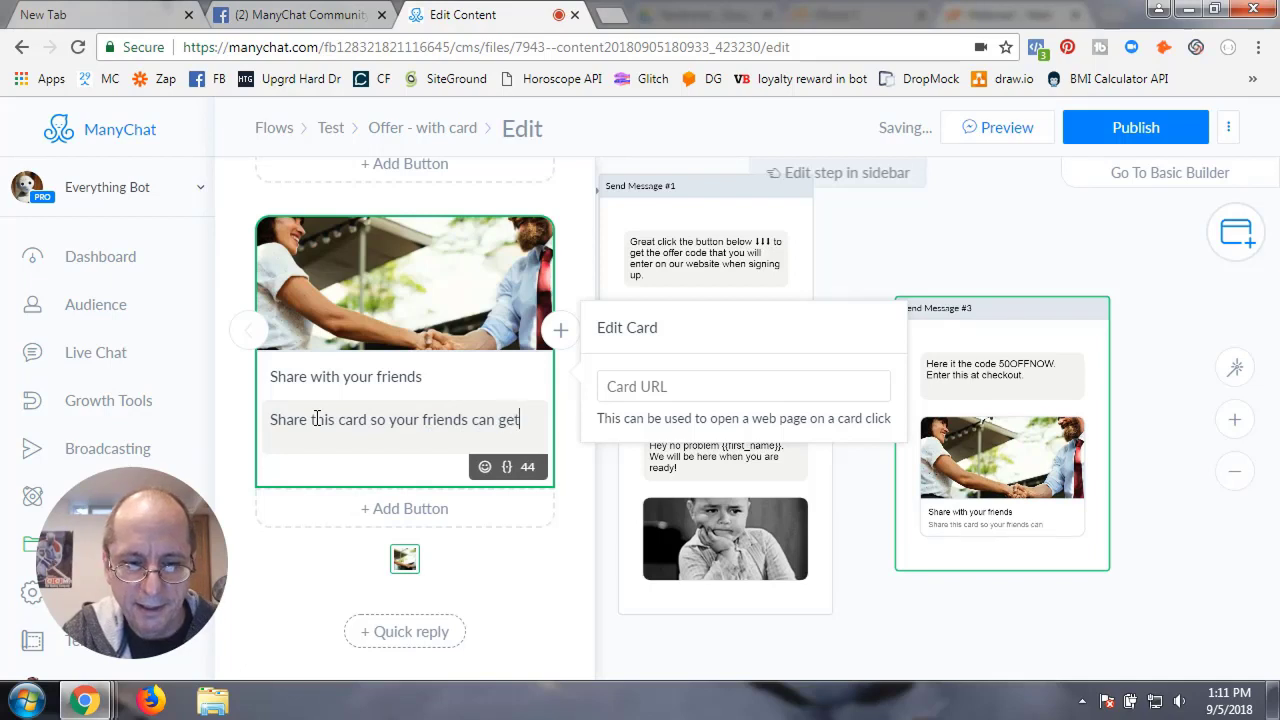
pyautogui.write(' the offer as')
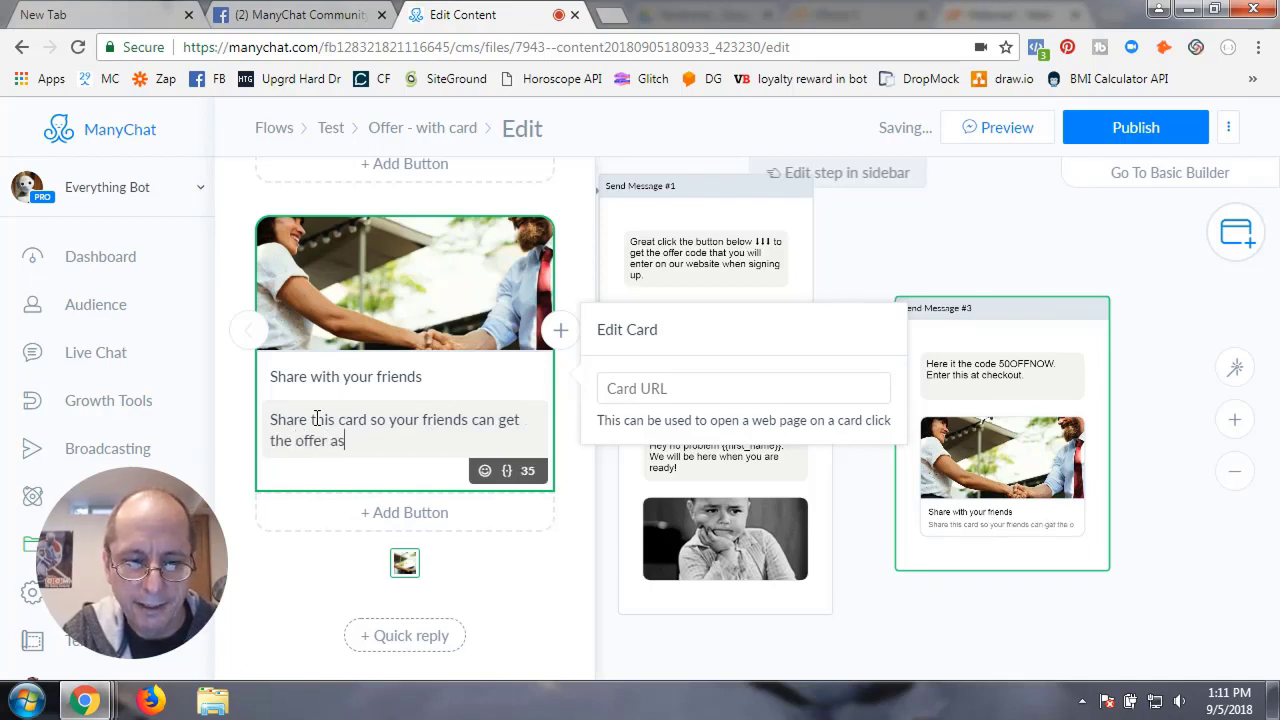
pyautogui.write(' well.')
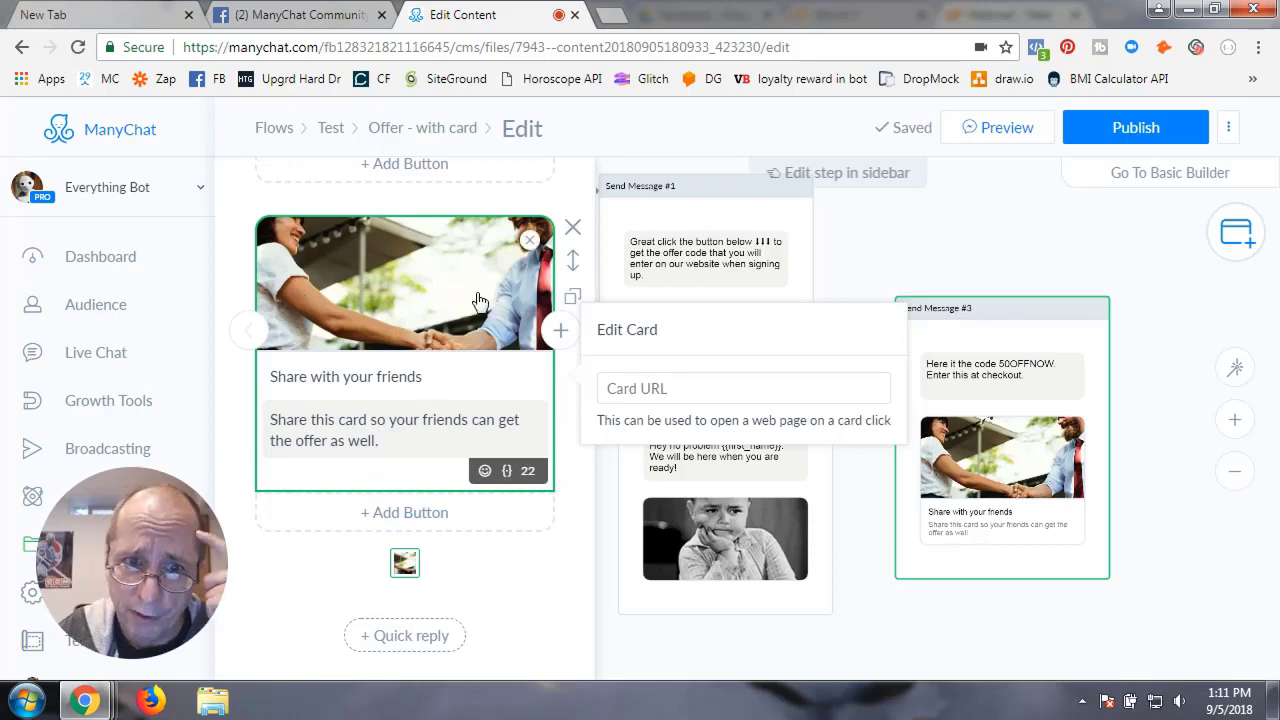
# Add a Share button with the "Share this card" action to the card in Send Message #3
pyautogui.click(444, 328)
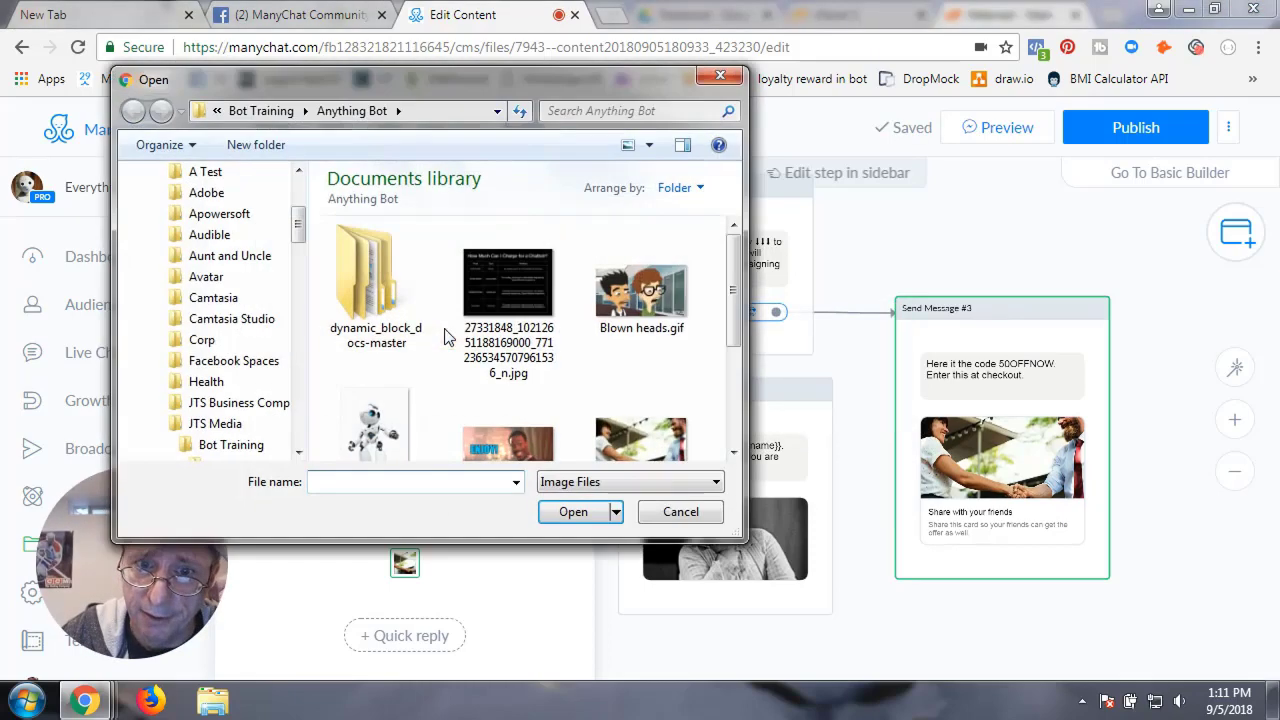
pyautogui.click(672, 512)
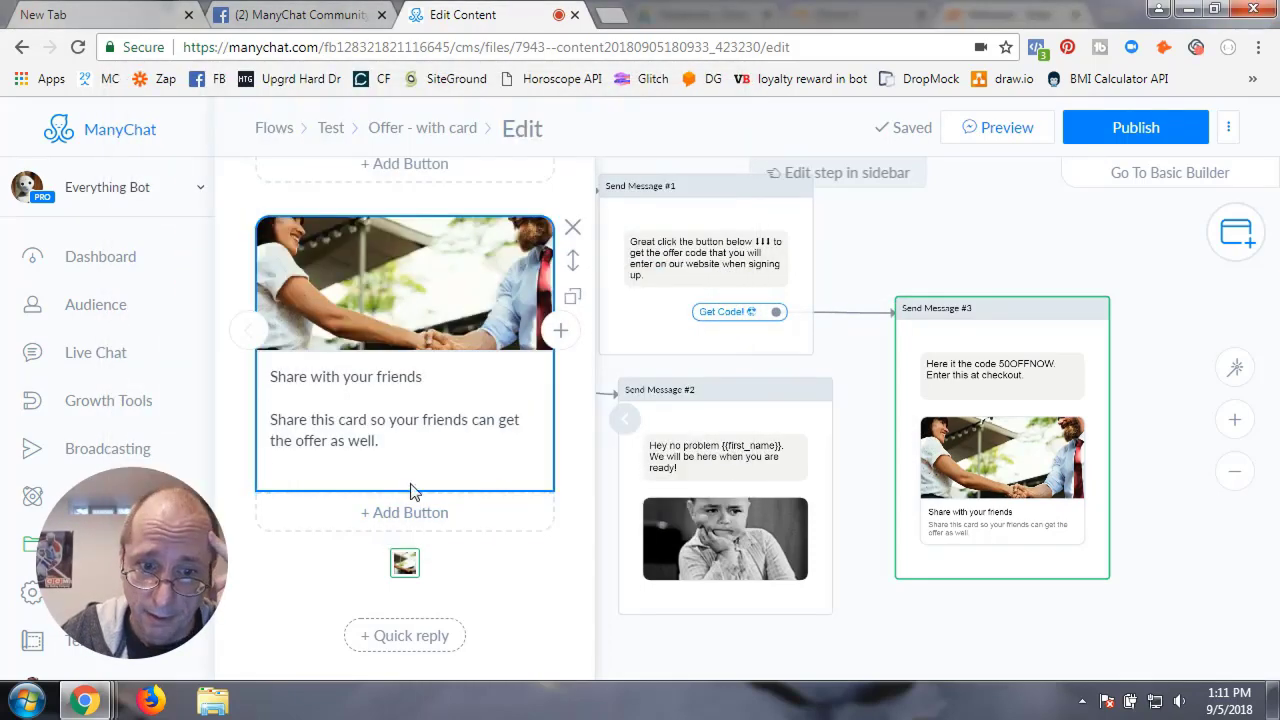
pyautogui.click(410, 515)
pyautogui.click(722, 518)
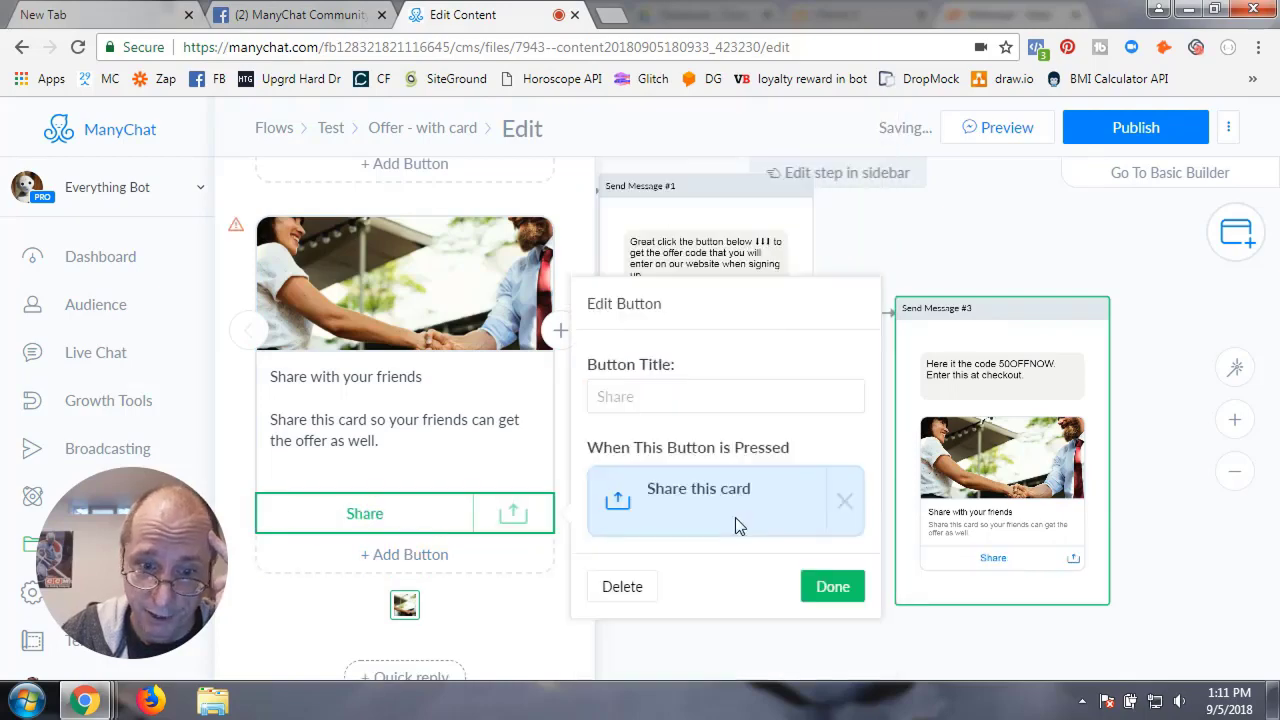
pyautogui.click(830, 648)
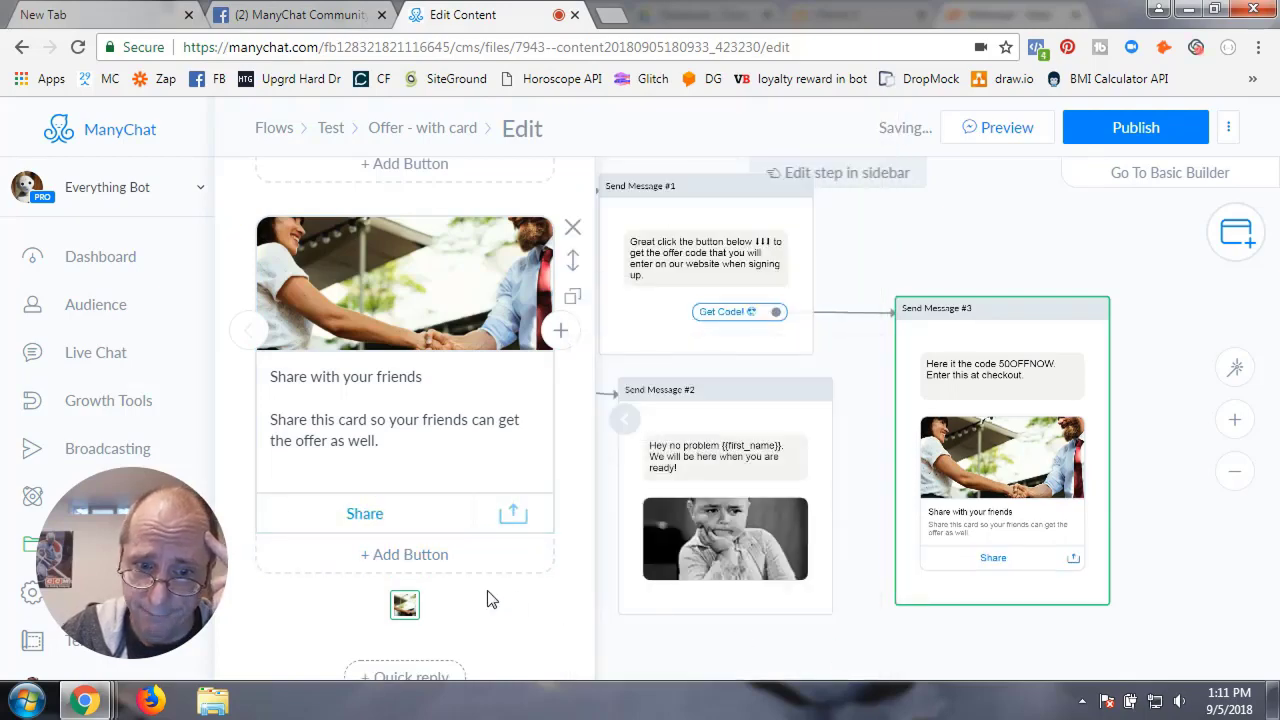
# Add a text block below the card in Send Message #3 reading "Tap button to share"
pyautogui.scroll(-2, 488, 600)
pyautogui.click(266, 624)
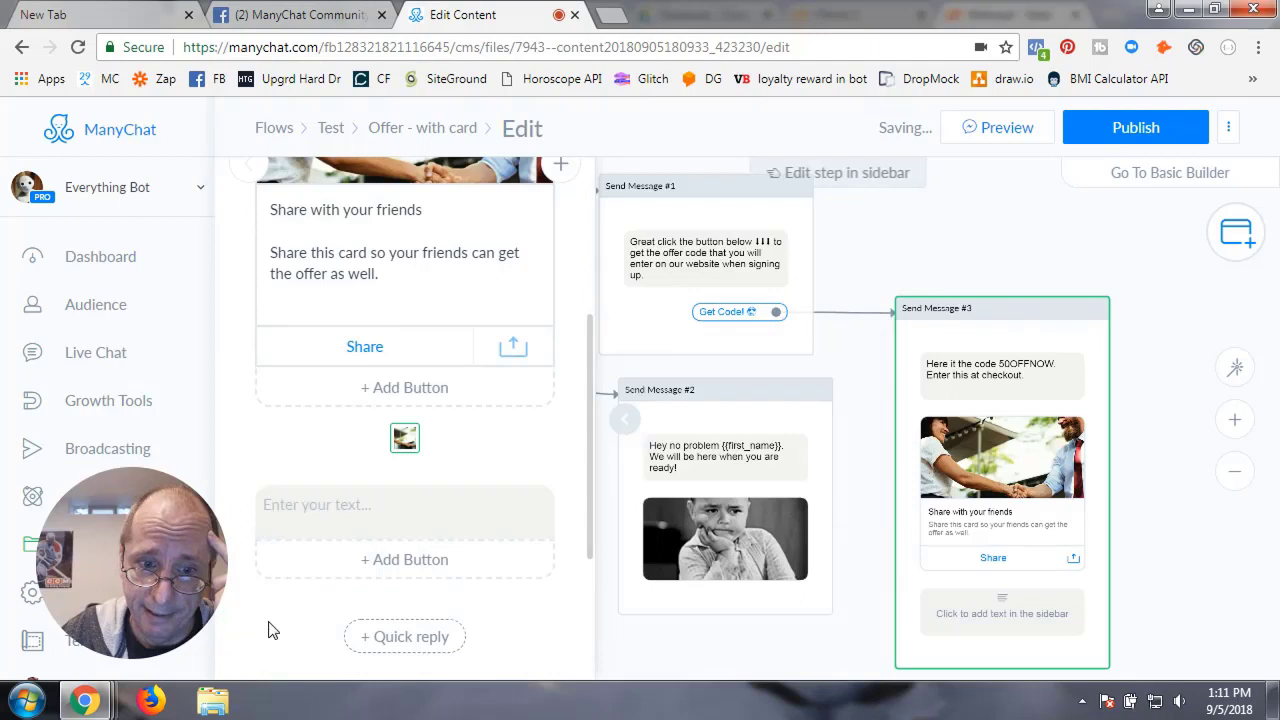
pyautogui.click(373, 511)
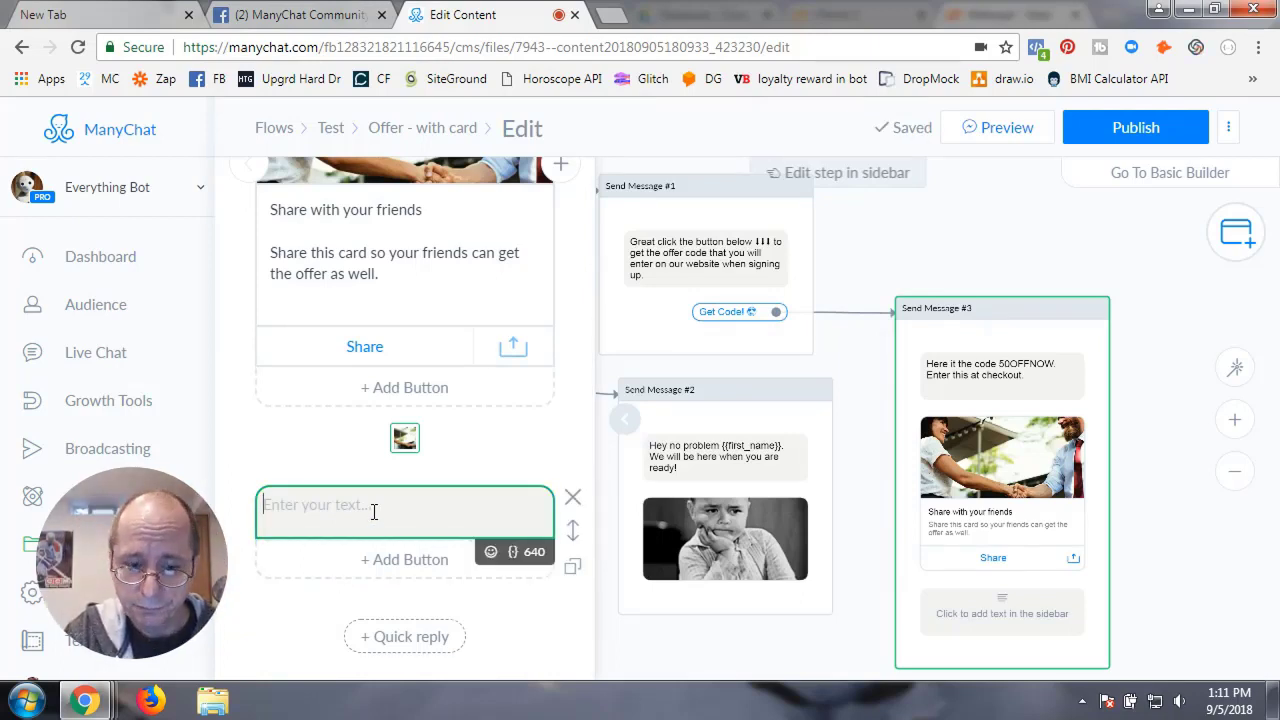
pyautogui.write('Press')
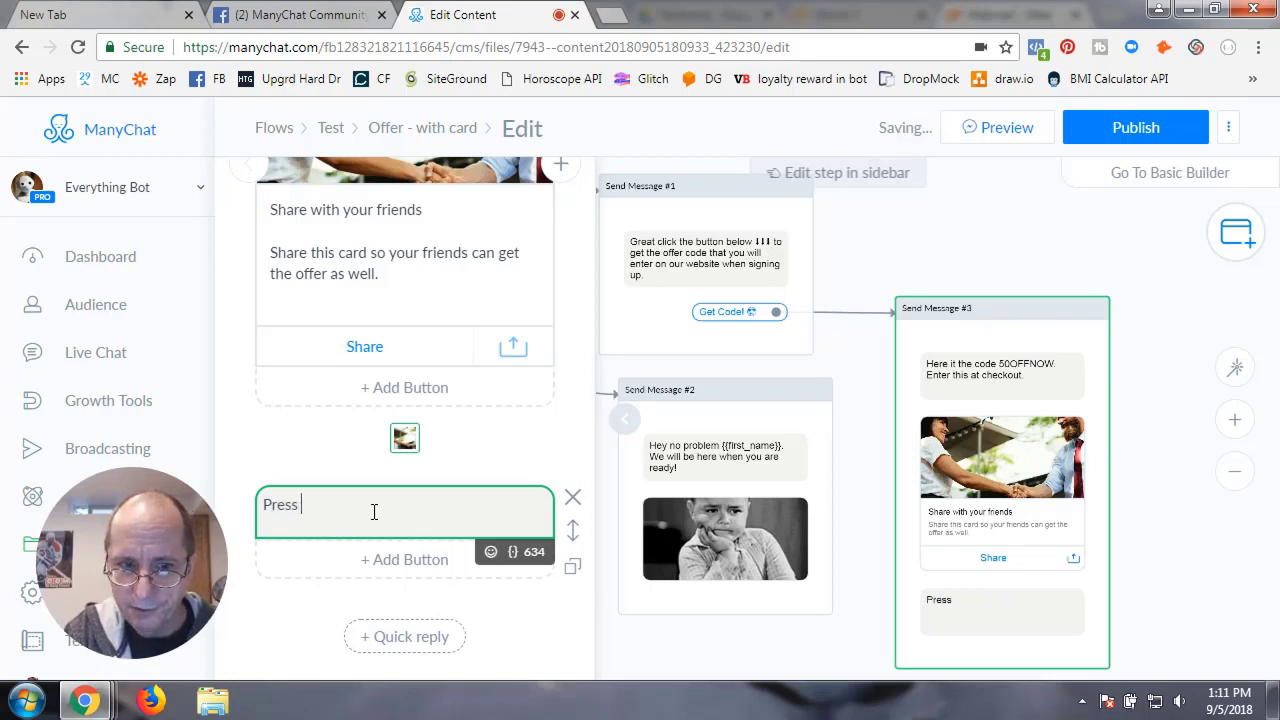
pyautogui.press('BackSpace')
pyautogui.press('BackSpace')
pyautogui.press('BackSpace')
pyautogui.write('Tapo ')
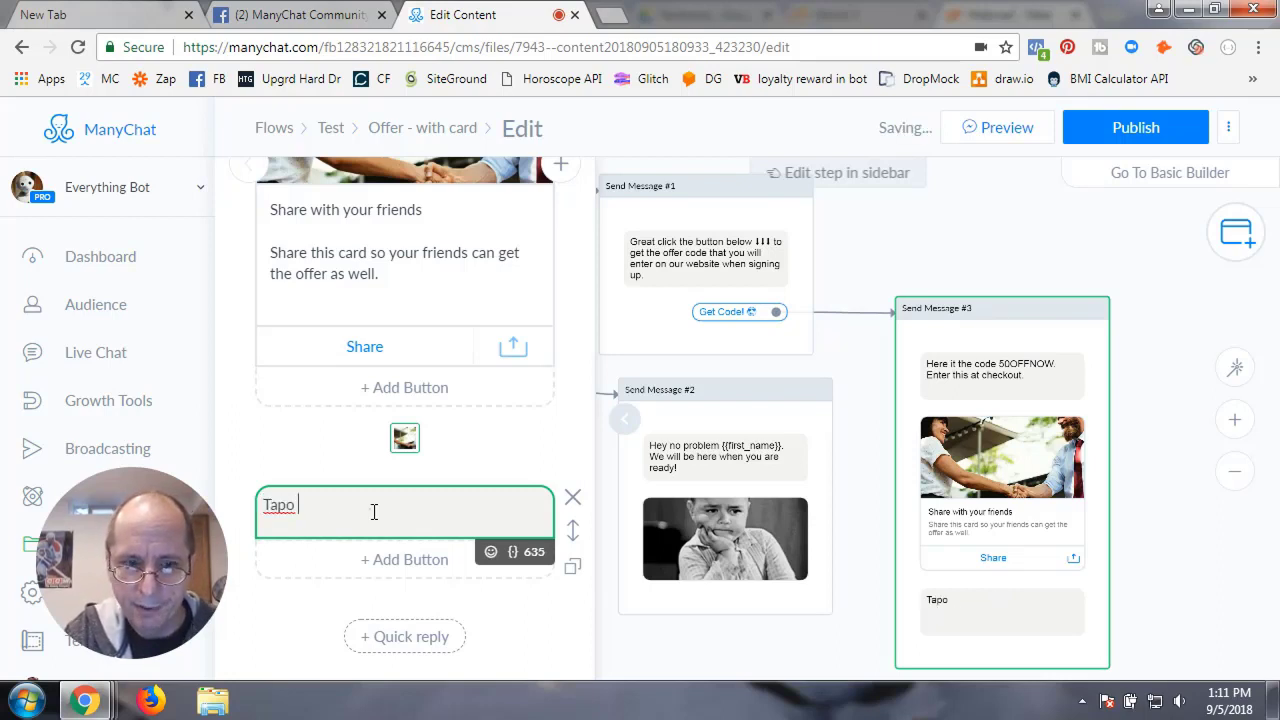
pyautogui.write('button')
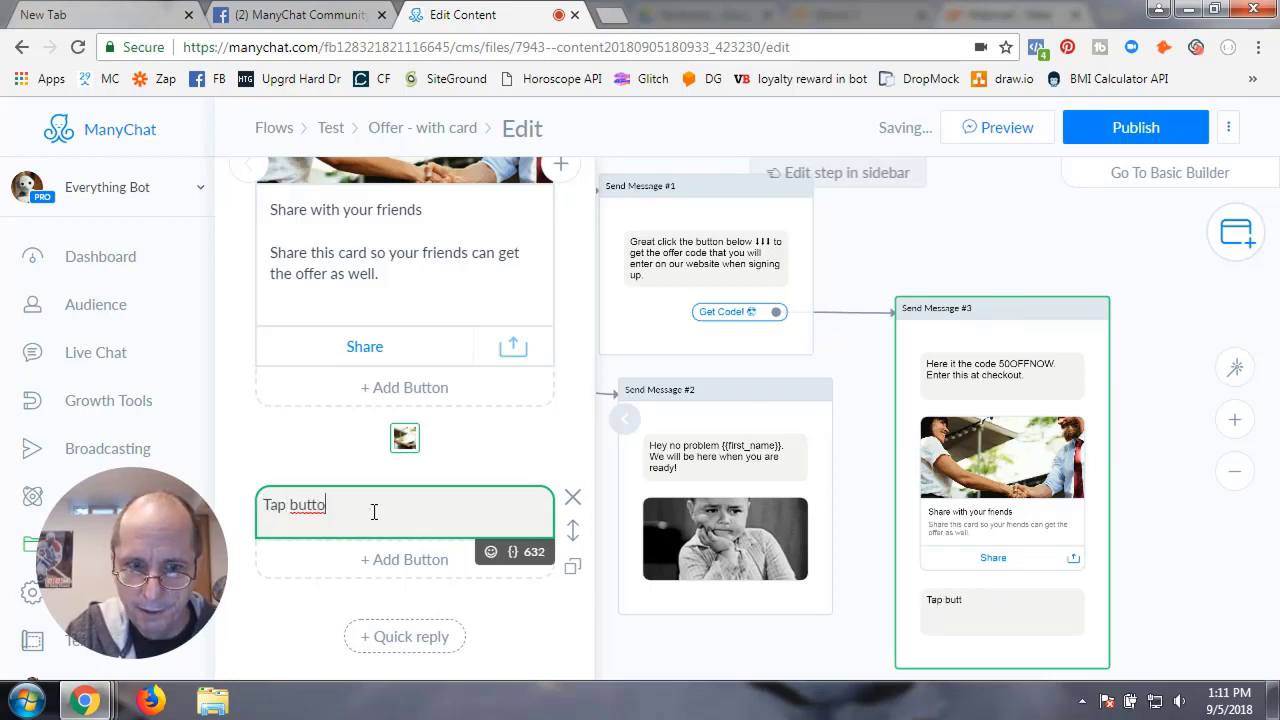
pyautogui.write(' to s')
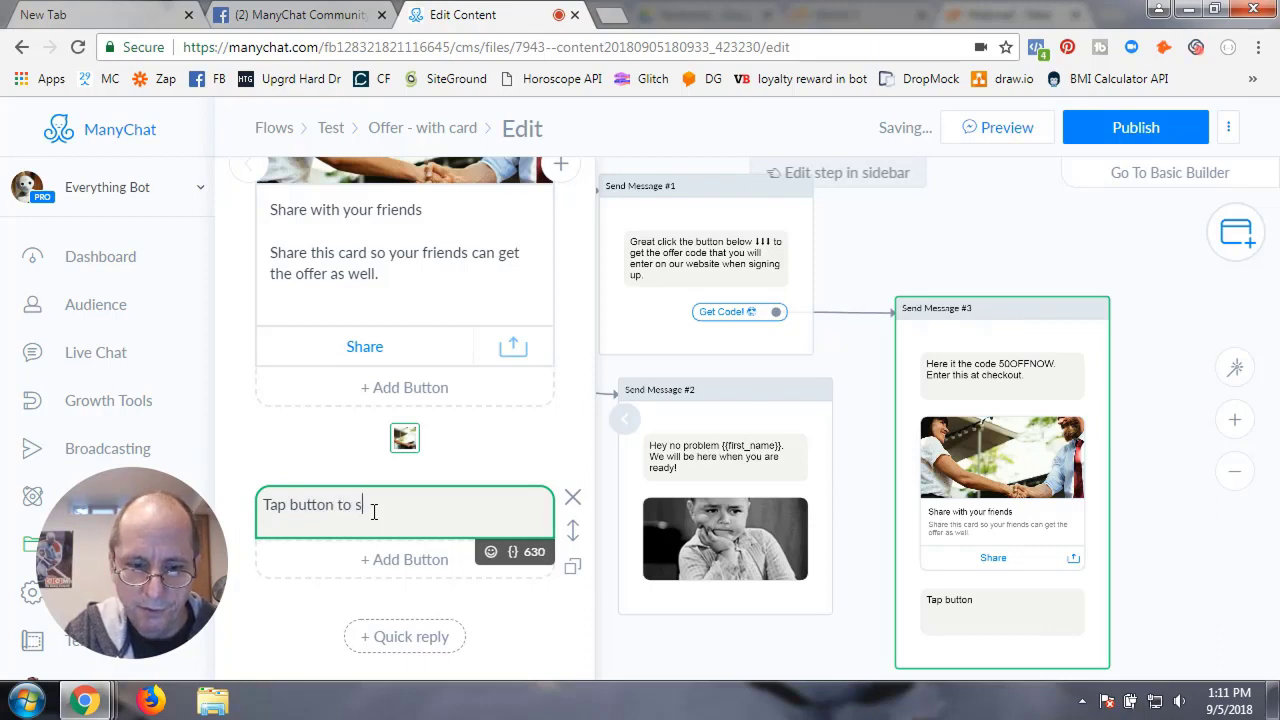
pyautogui.write('hare')
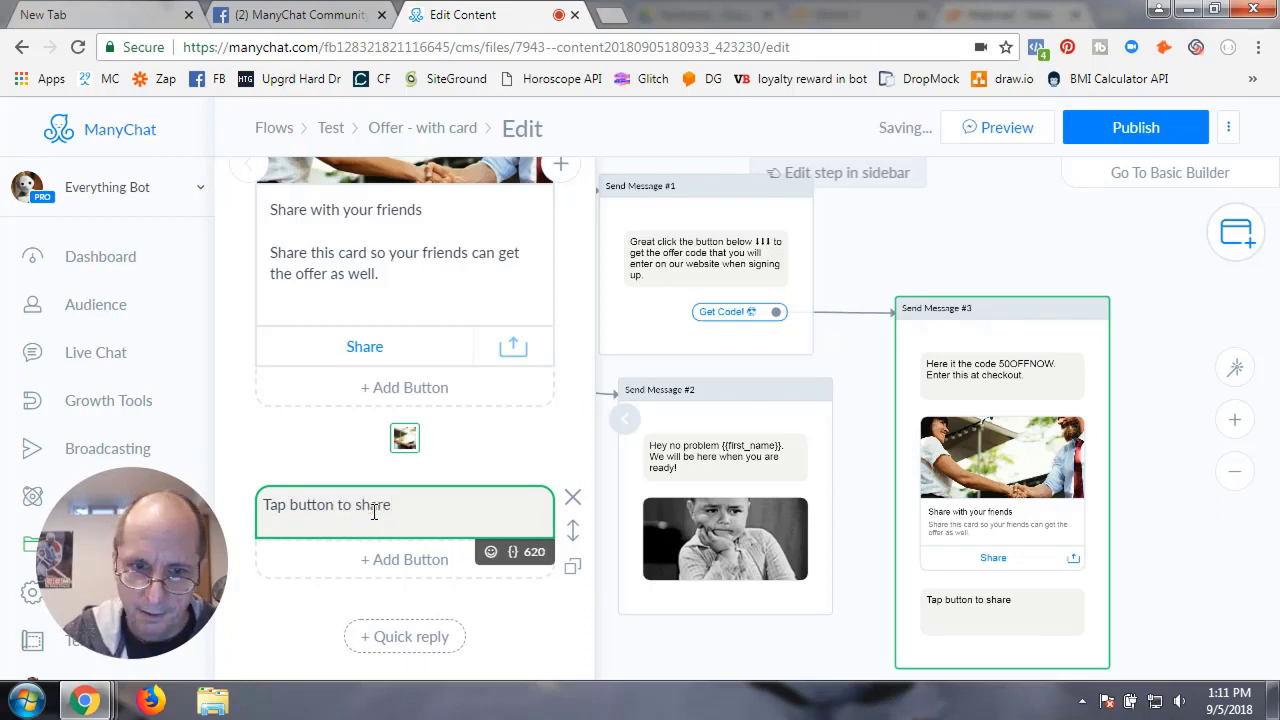
pyautogui.click(490, 551)
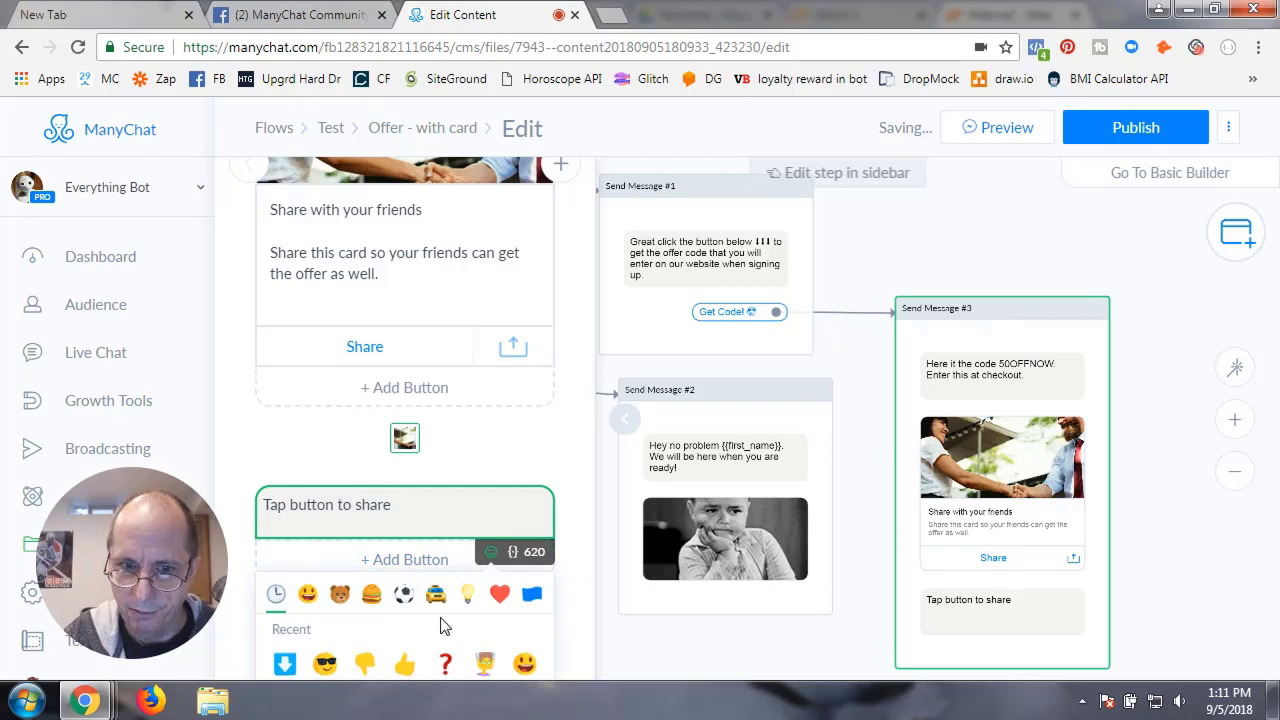
pyautogui.scroll(-2, 584, 588)
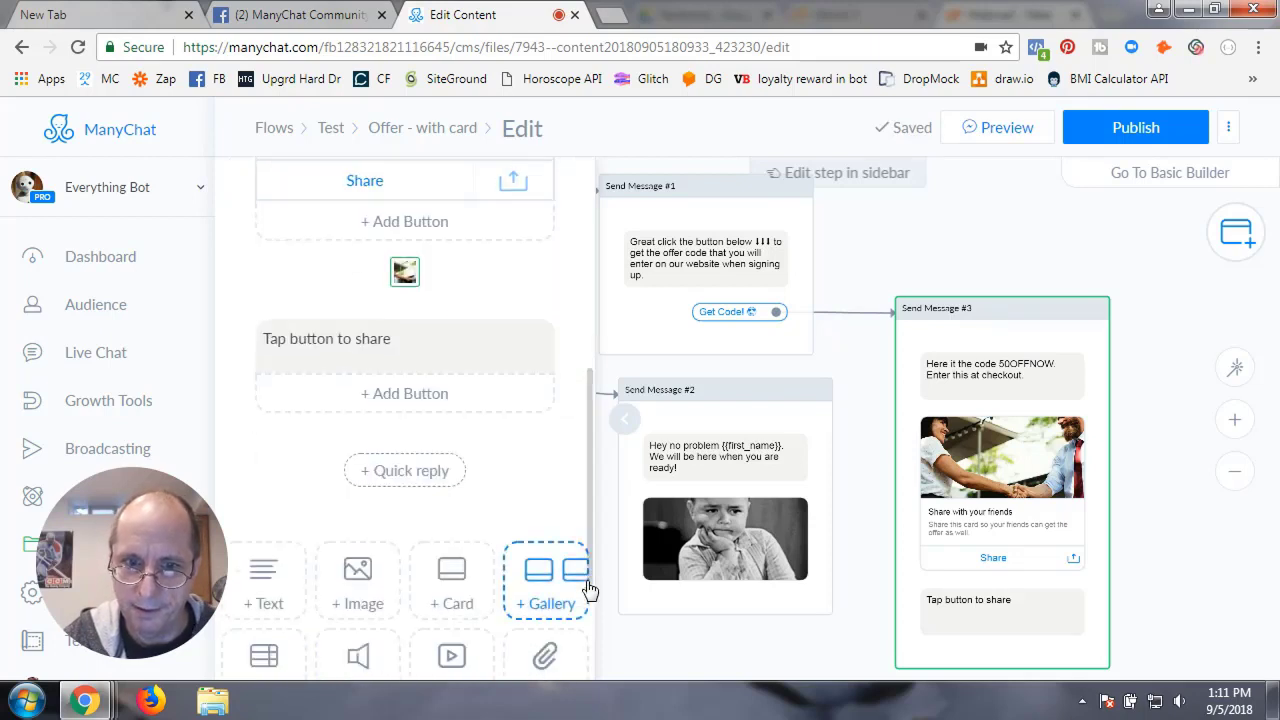
pyautogui.click(417, 388)
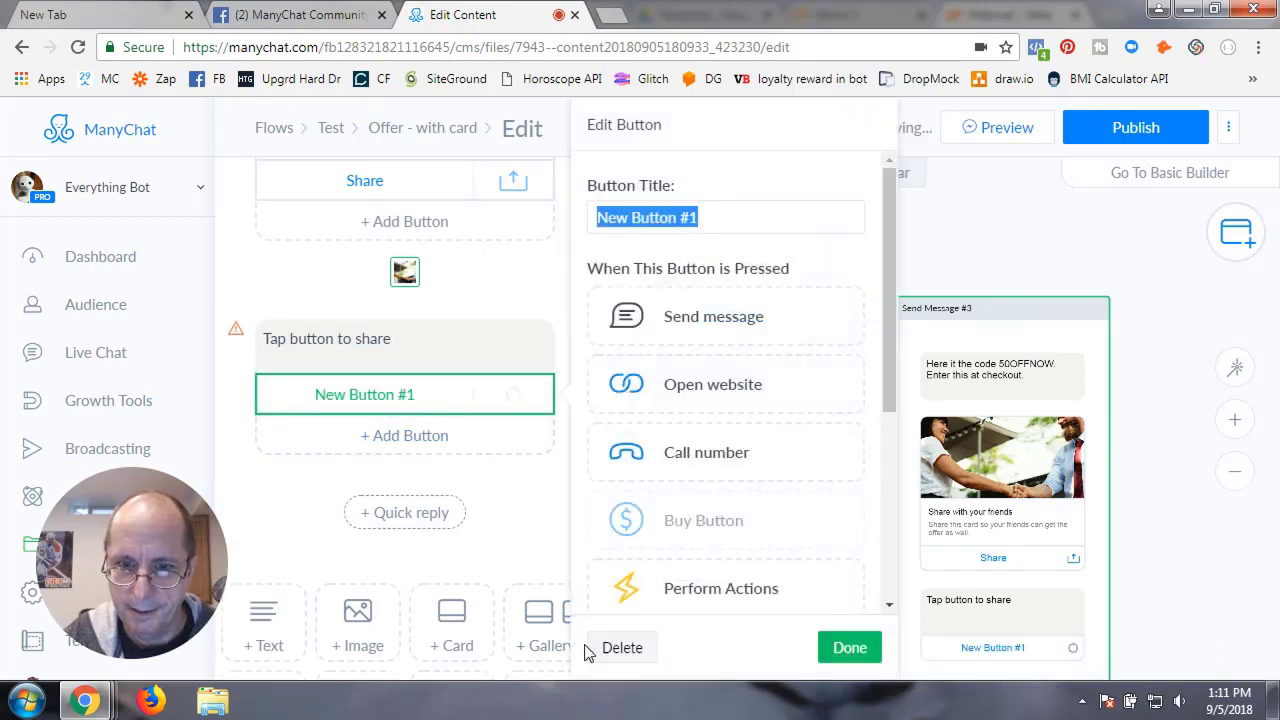
pyautogui.click(622, 648)
# Append three upward-pointing finger emojis to the "Tap button to share" text and close the message editor
pyautogui.click(396, 343)
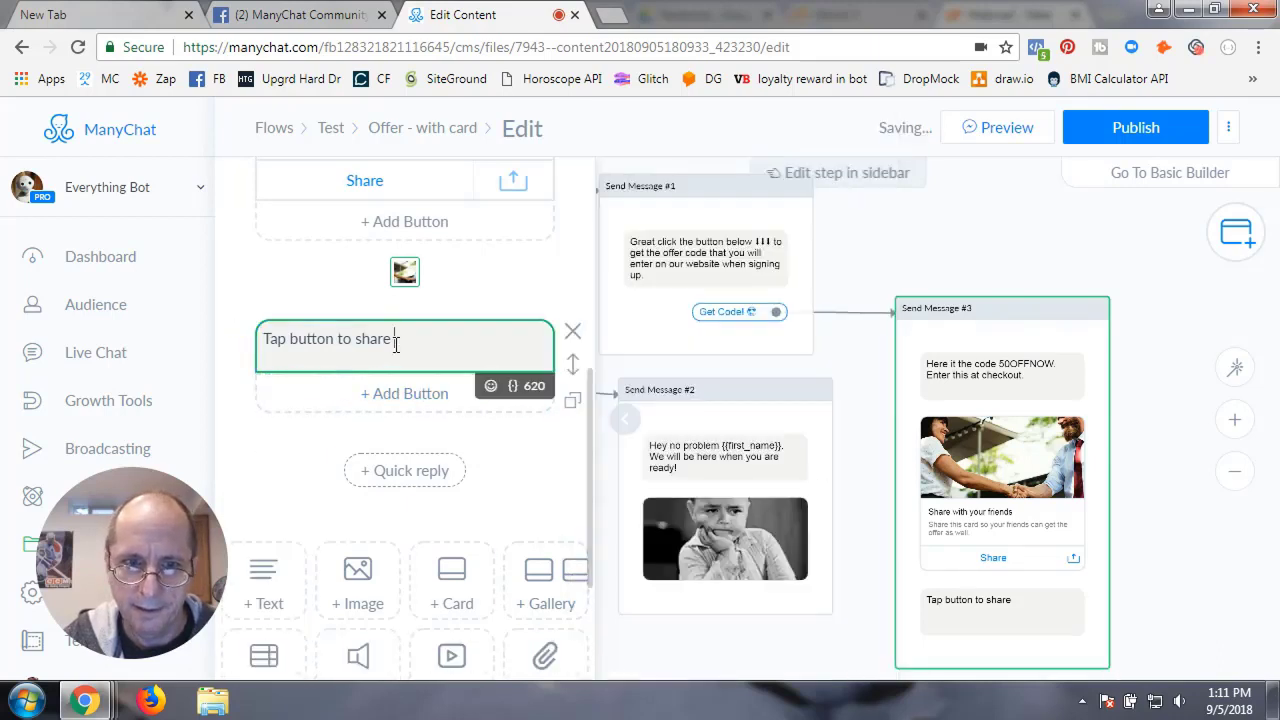
pyautogui.click(490, 385)
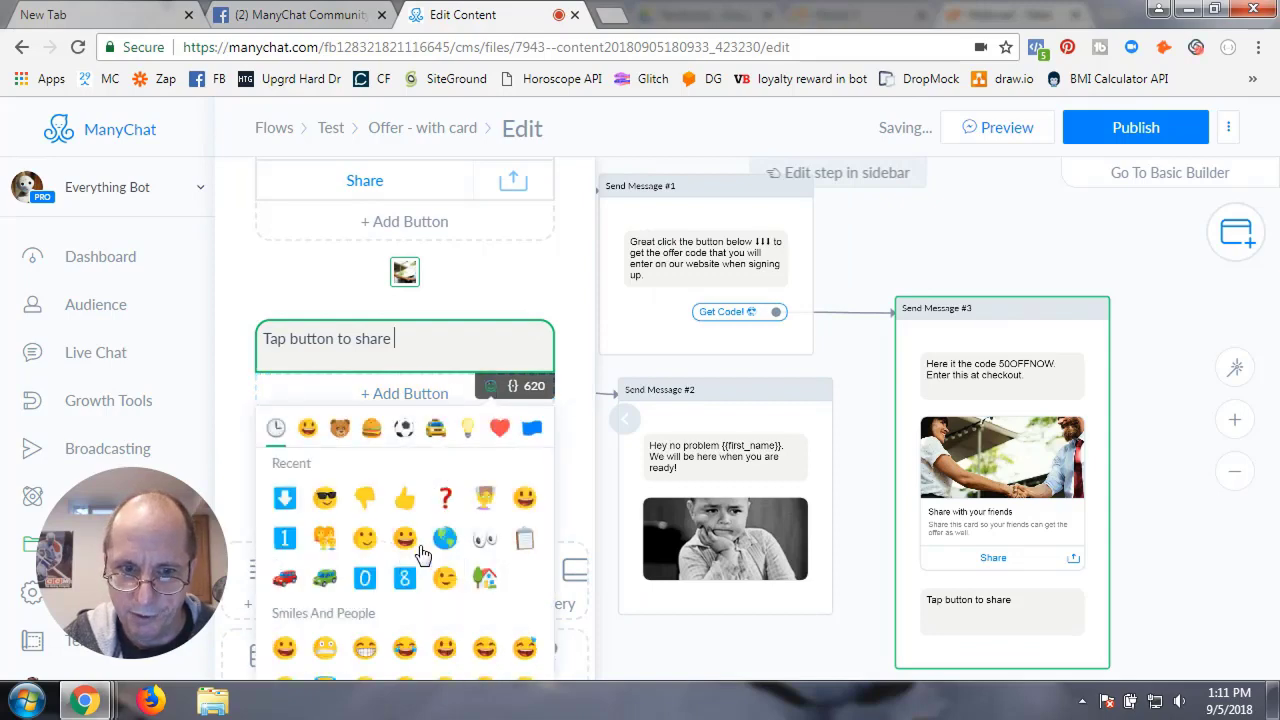
pyautogui.scroll(-5, 422, 555)
pyautogui.scroll(3, 422, 555)
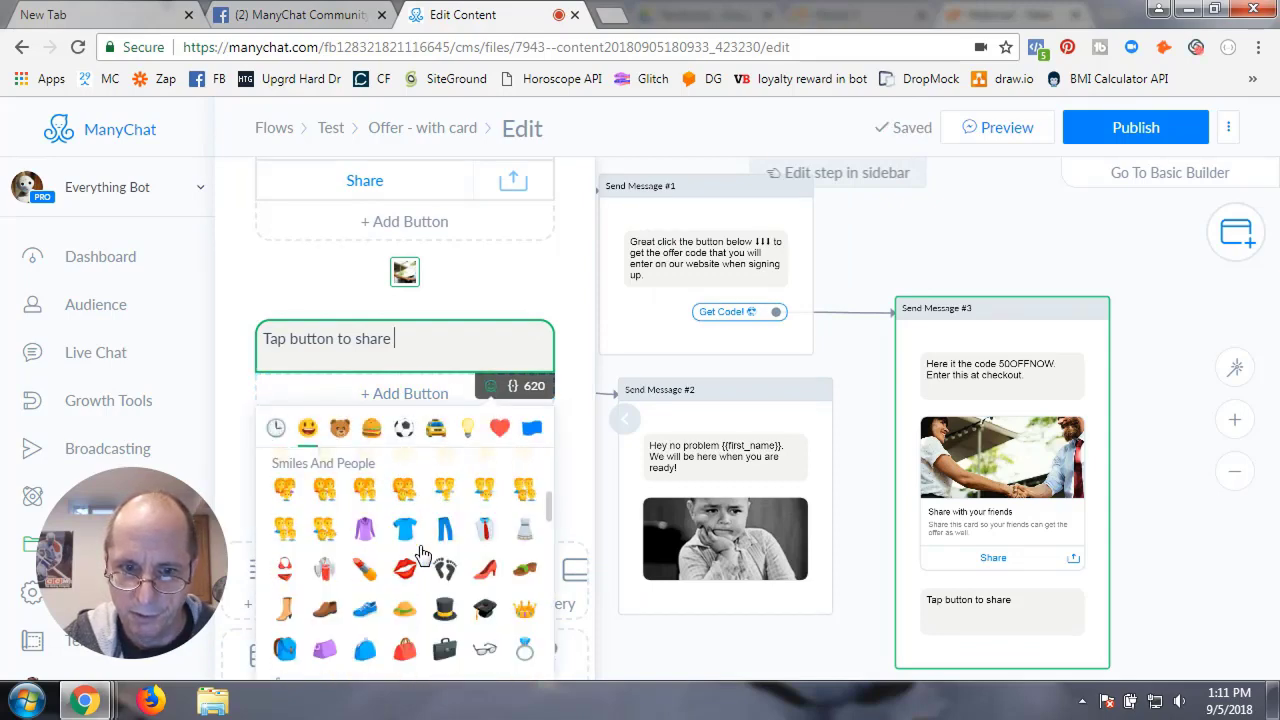
pyautogui.scroll(3, 422, 553)
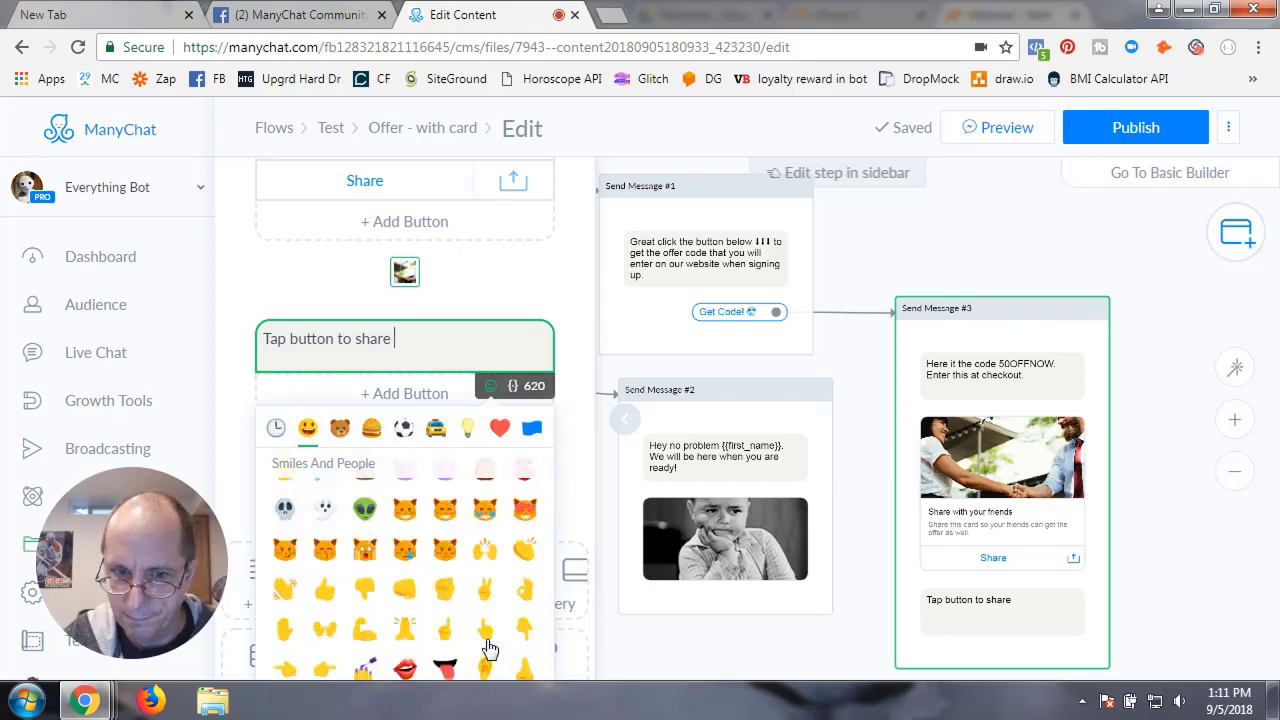
pyautogui.click(446, 640)
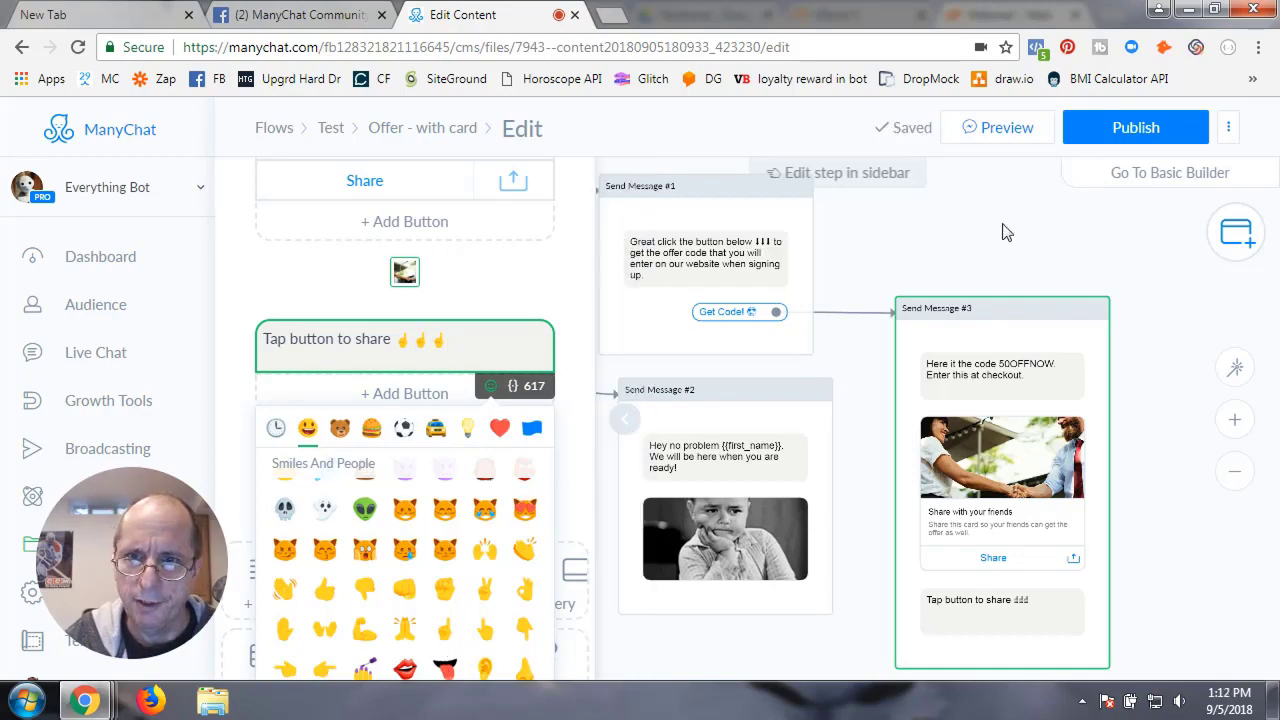
pyautogui.click(1045, 232)
# Reopen Send Message #3 and open its card's Card URL for editing
pyautogui.click(1020, 485)
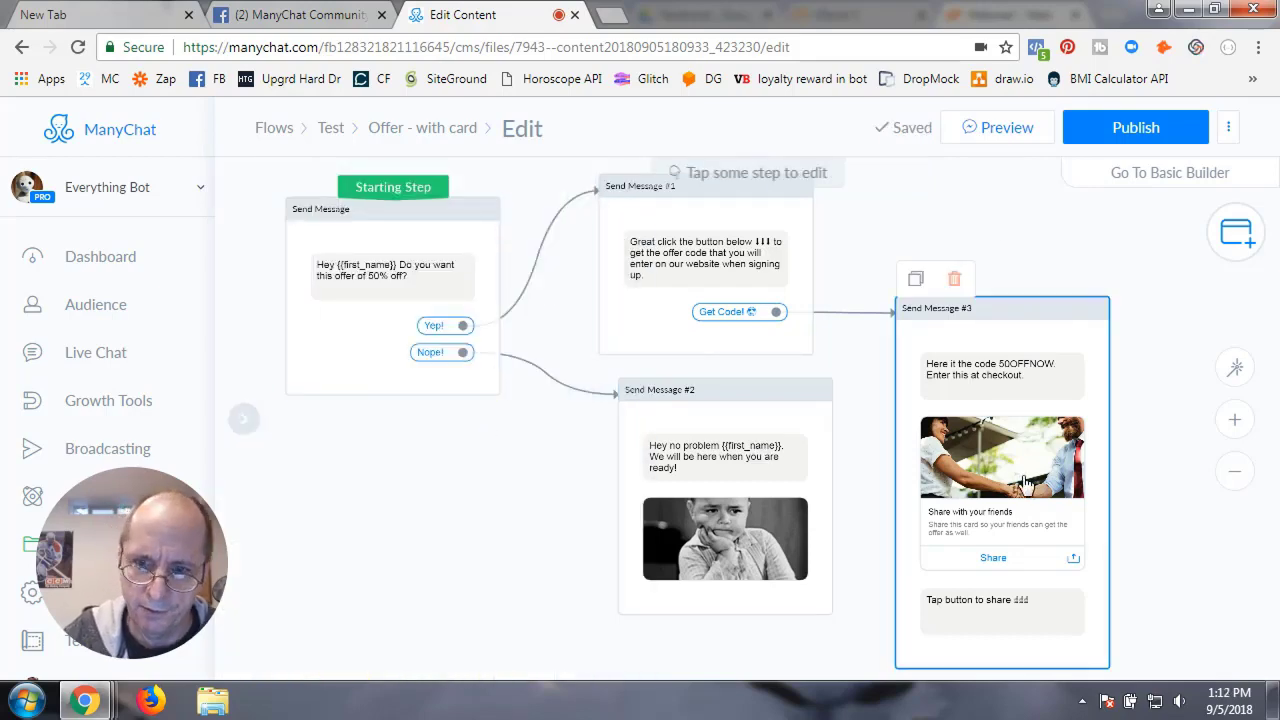
pyautogui.scroll(-2, 446, 538)
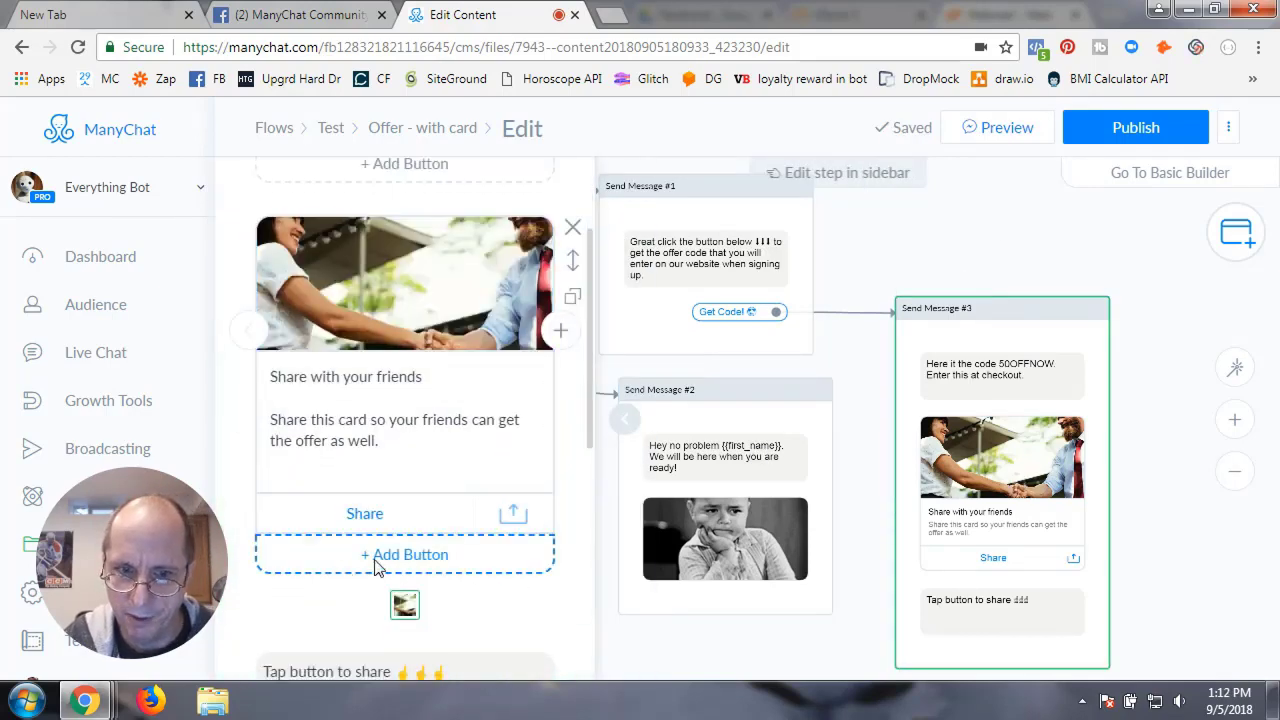
pyautogui.scroll(-2, 395, 563)
pyautogui.scroll(2, 448, 401)
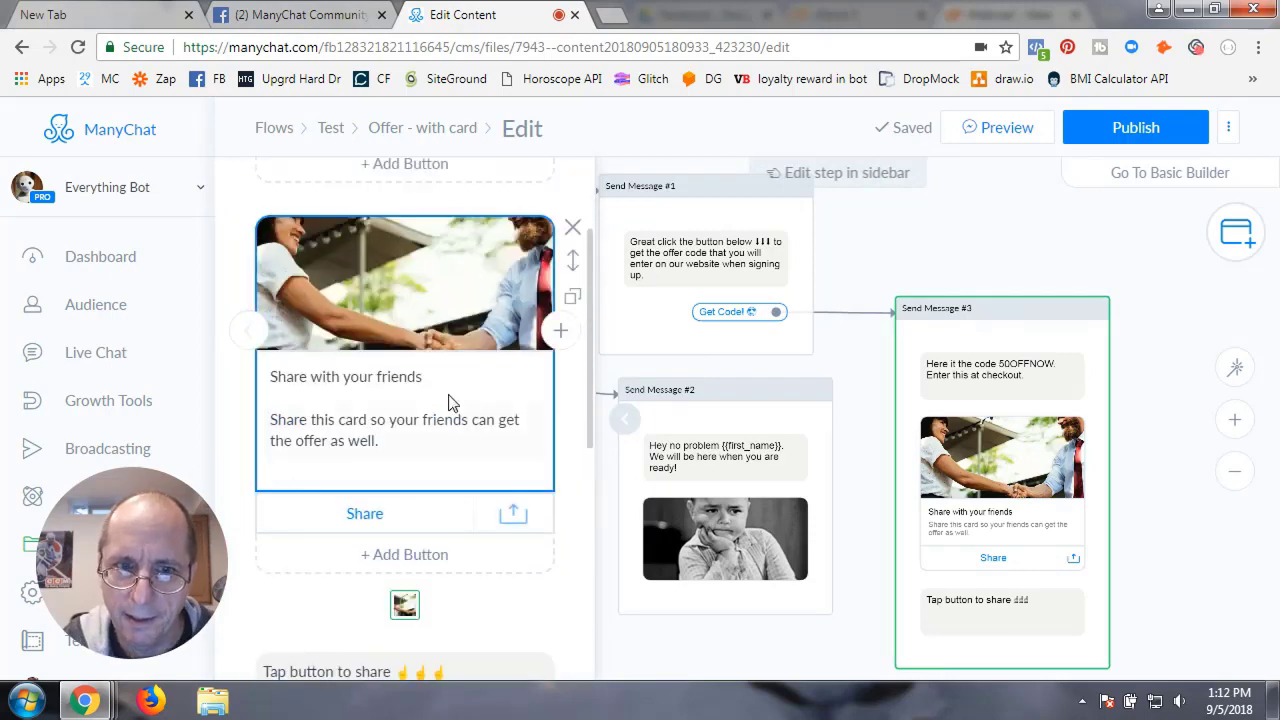
pyautogui.click(436, 323)
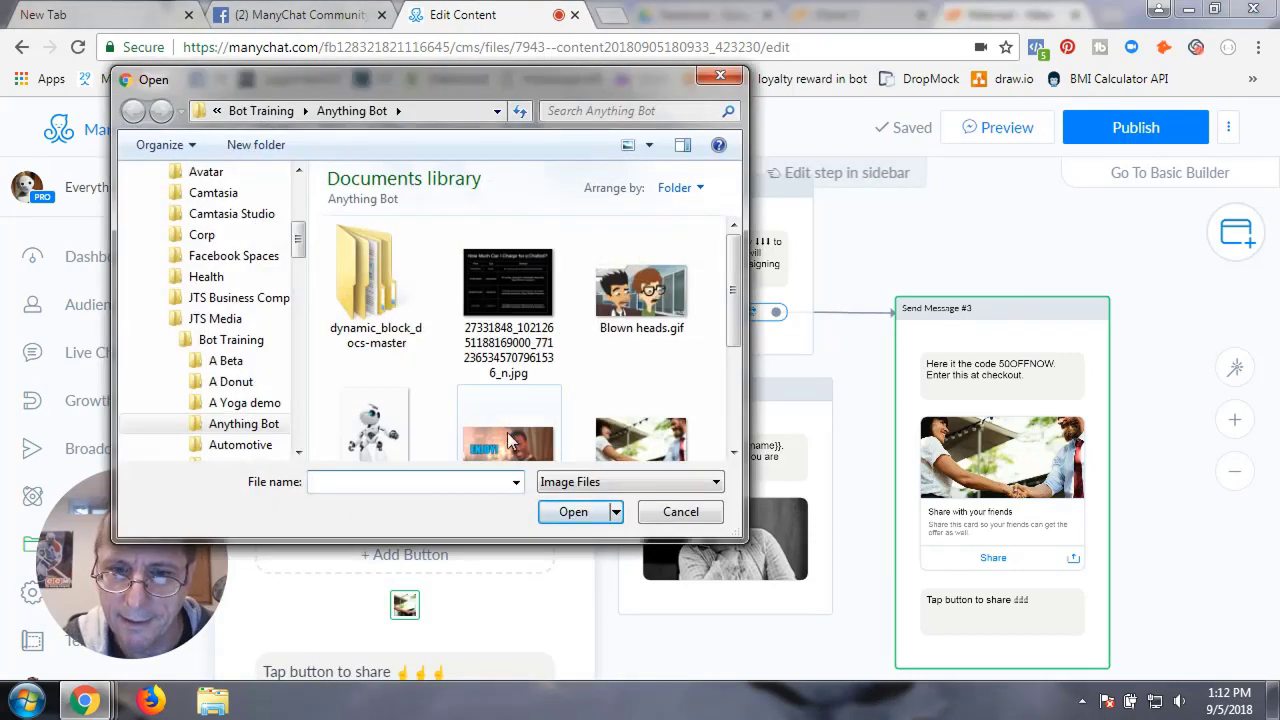
pyautogui.click(672, 512)
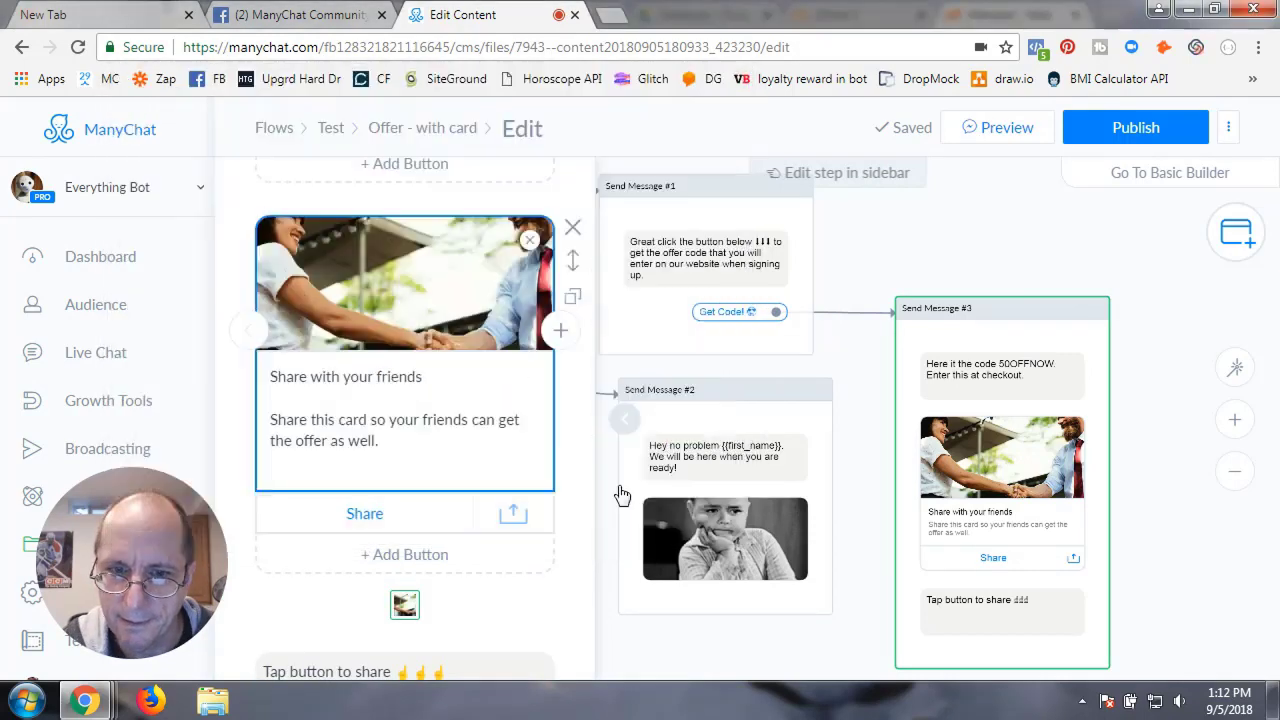
pyautogui.click(441, 400)
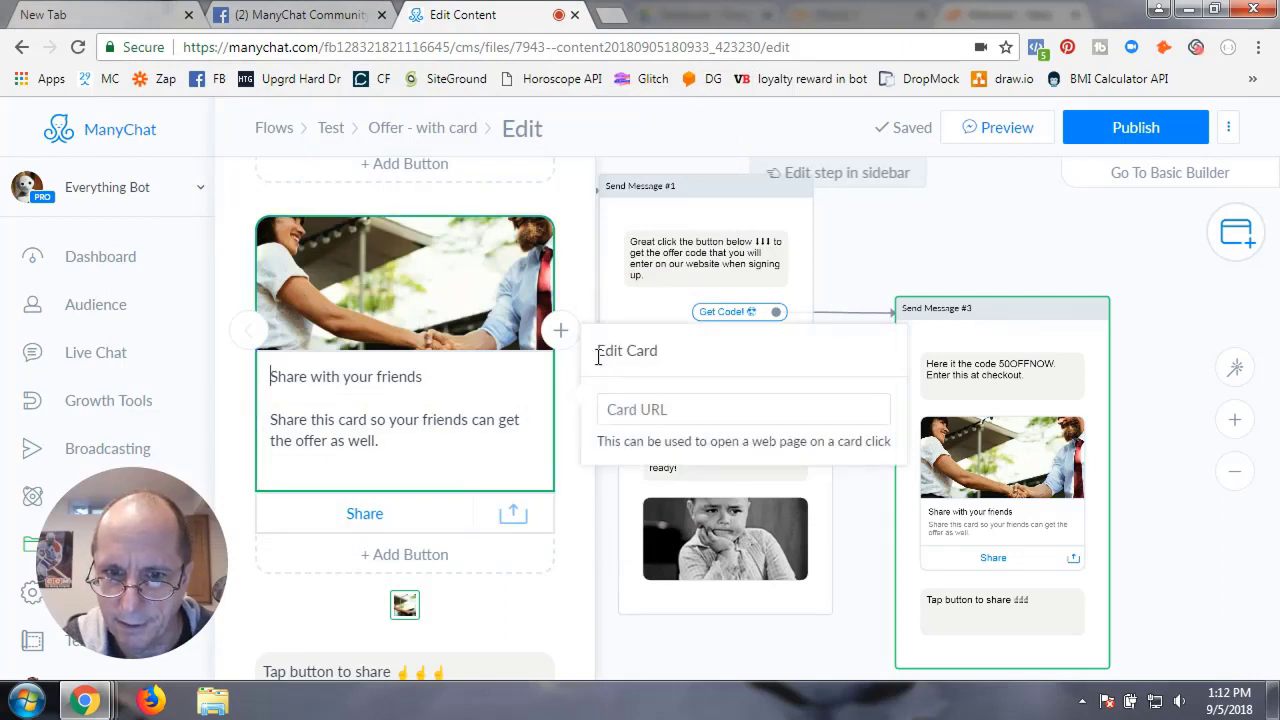
pyautogui.click(670, 410)
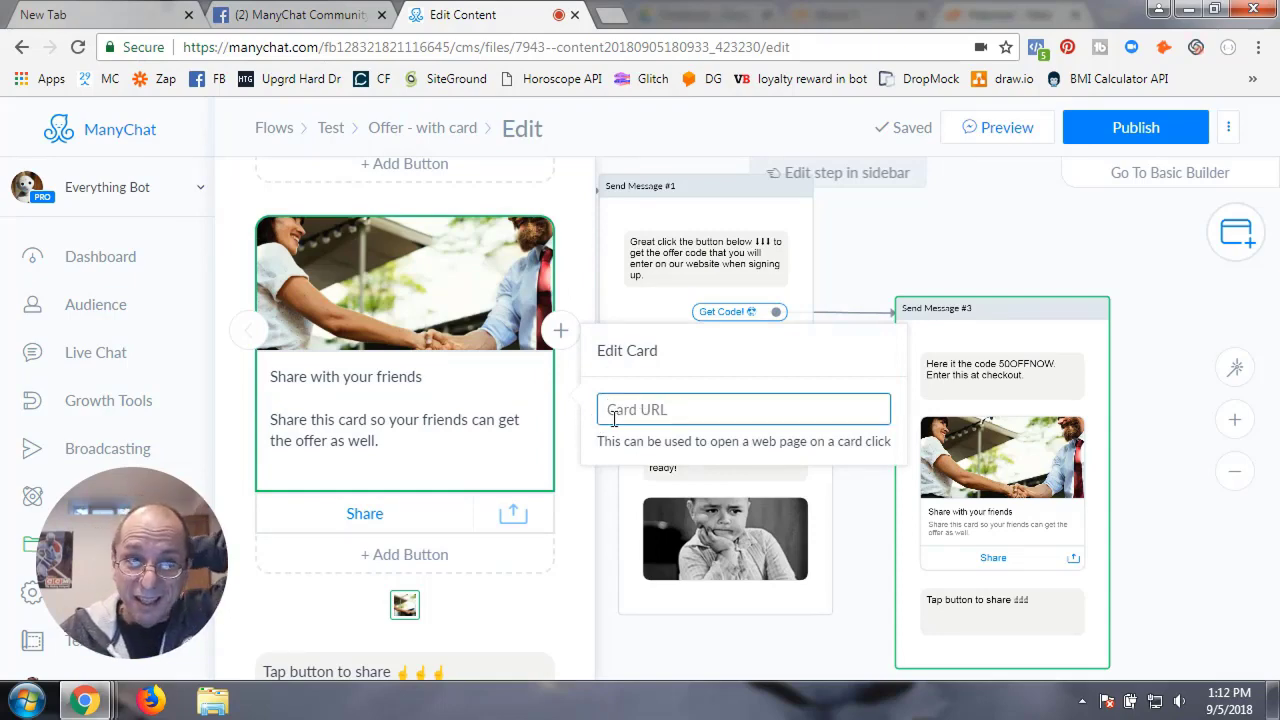
# Load ManyChat in a separate browser tab, switch to Everything Bot and open its Growth Tools list to reach the Offer Ref URL tool
pyautogui.click(166, 21)
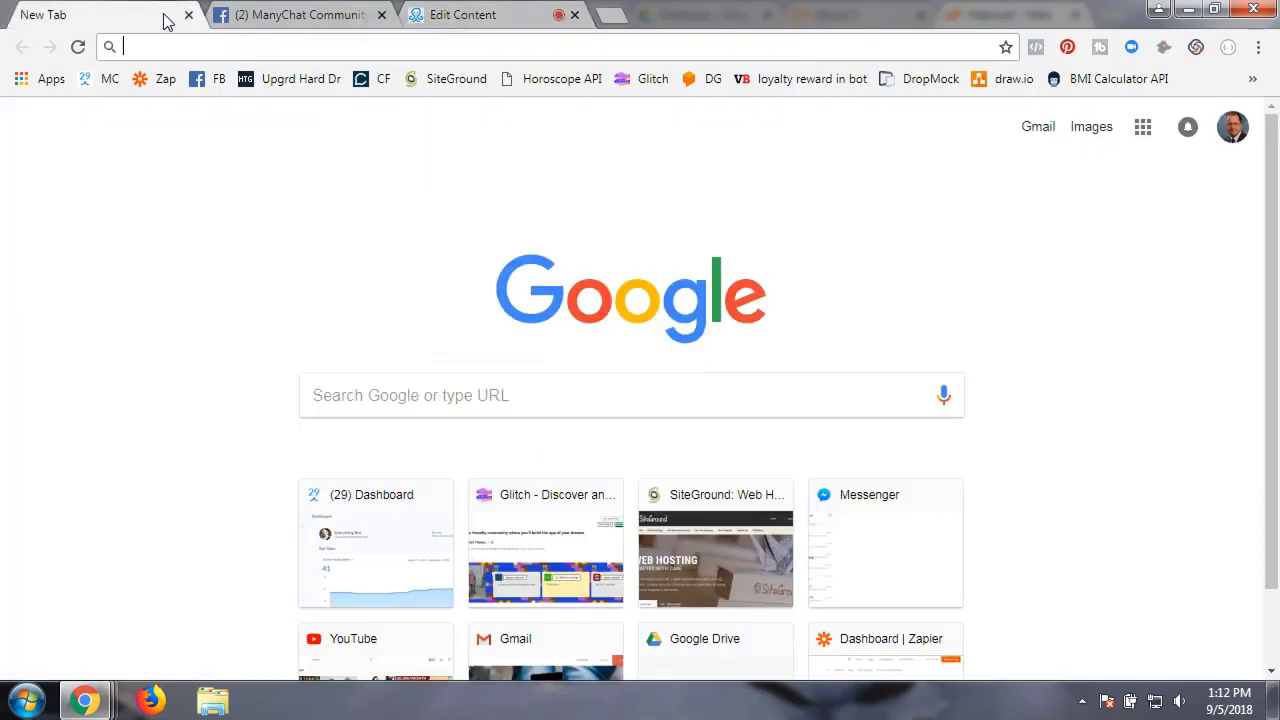
pyautogui.click(104, 79)
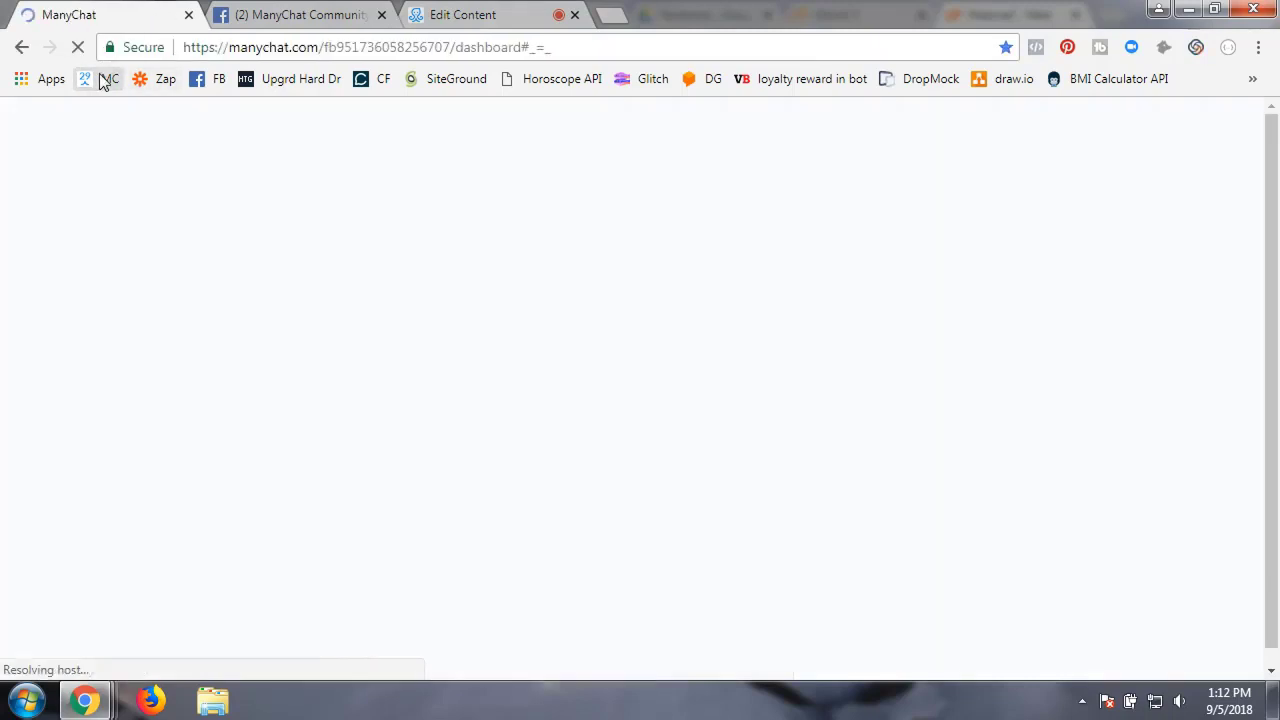
pyautogui.click(120, 194)
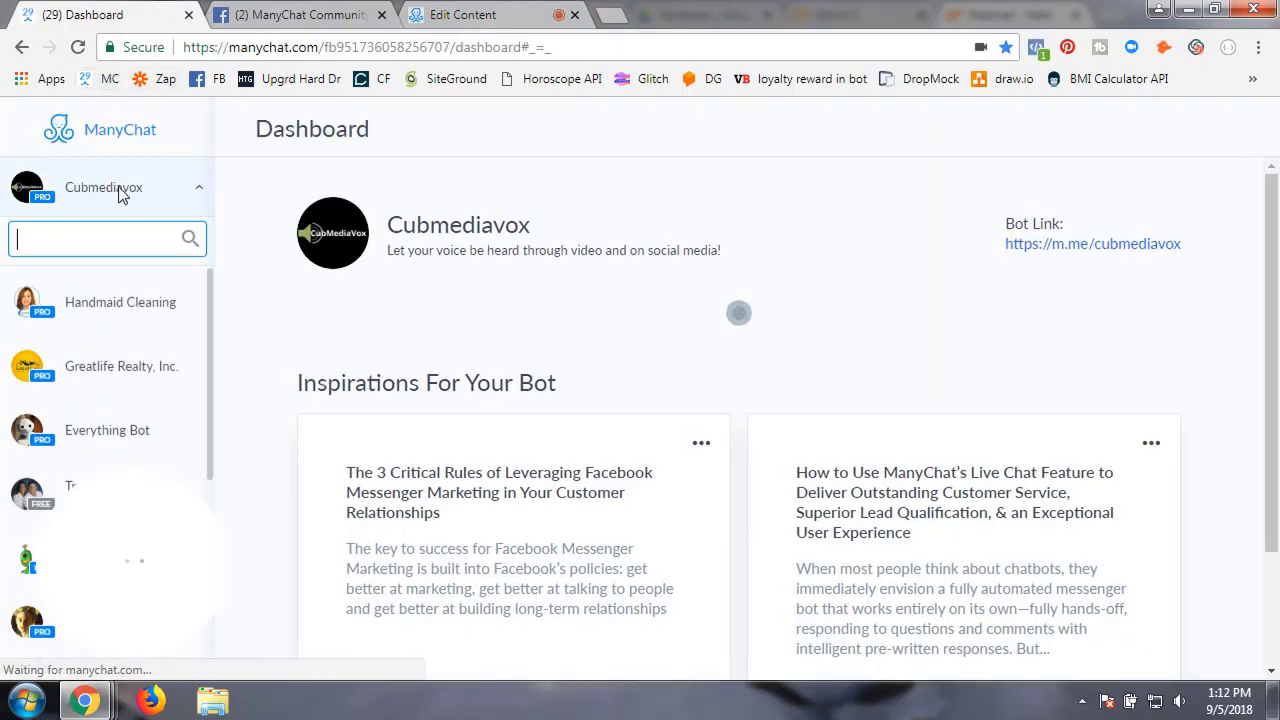
pyautogui.click(128, 440)
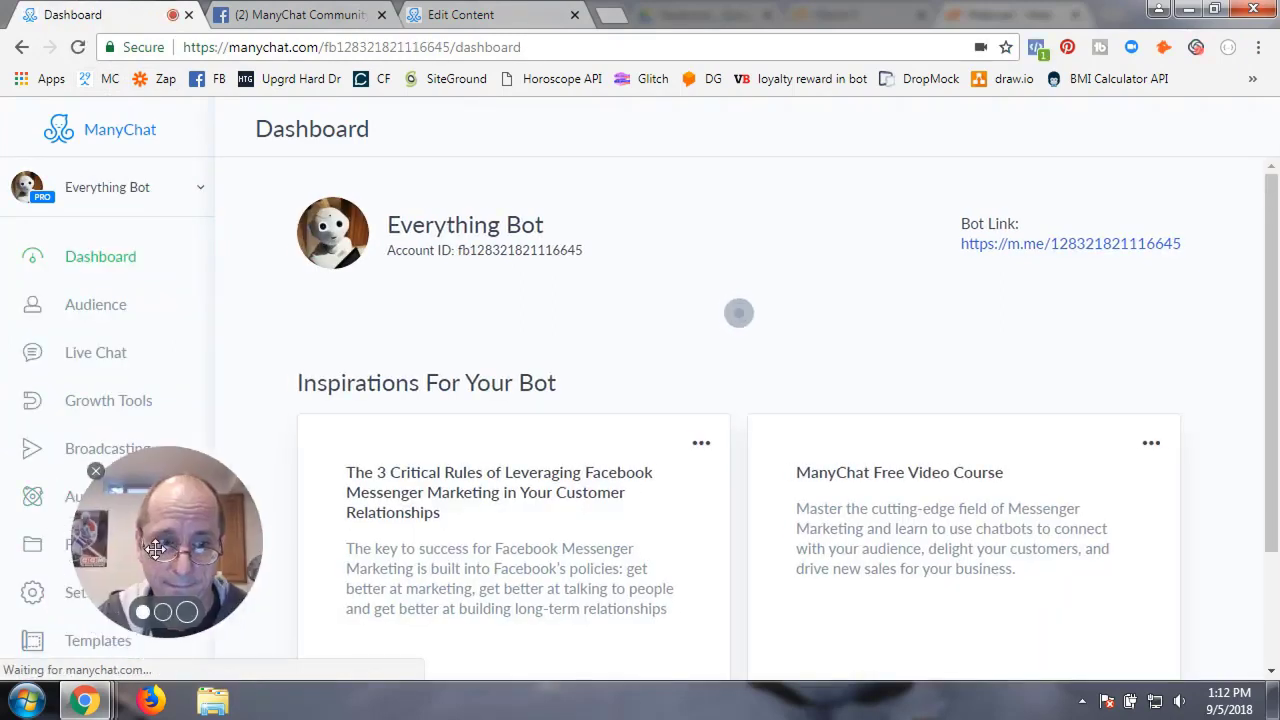
pyautogui.click(108, 404)
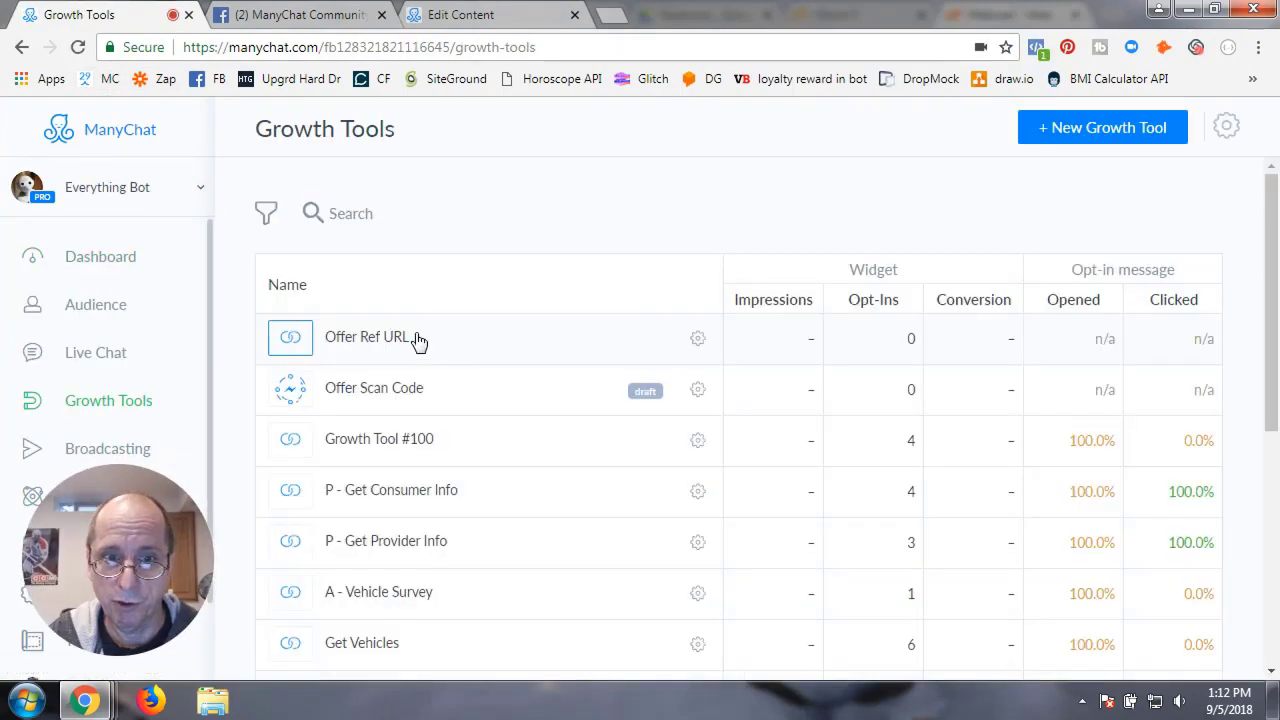
# Return to the flow being edited and set the card's URL to the Offer Ref URL growth tool's m.me link
pyautogui.click(460, 14)
pyautogui.hotkey('ctrl', 'v')
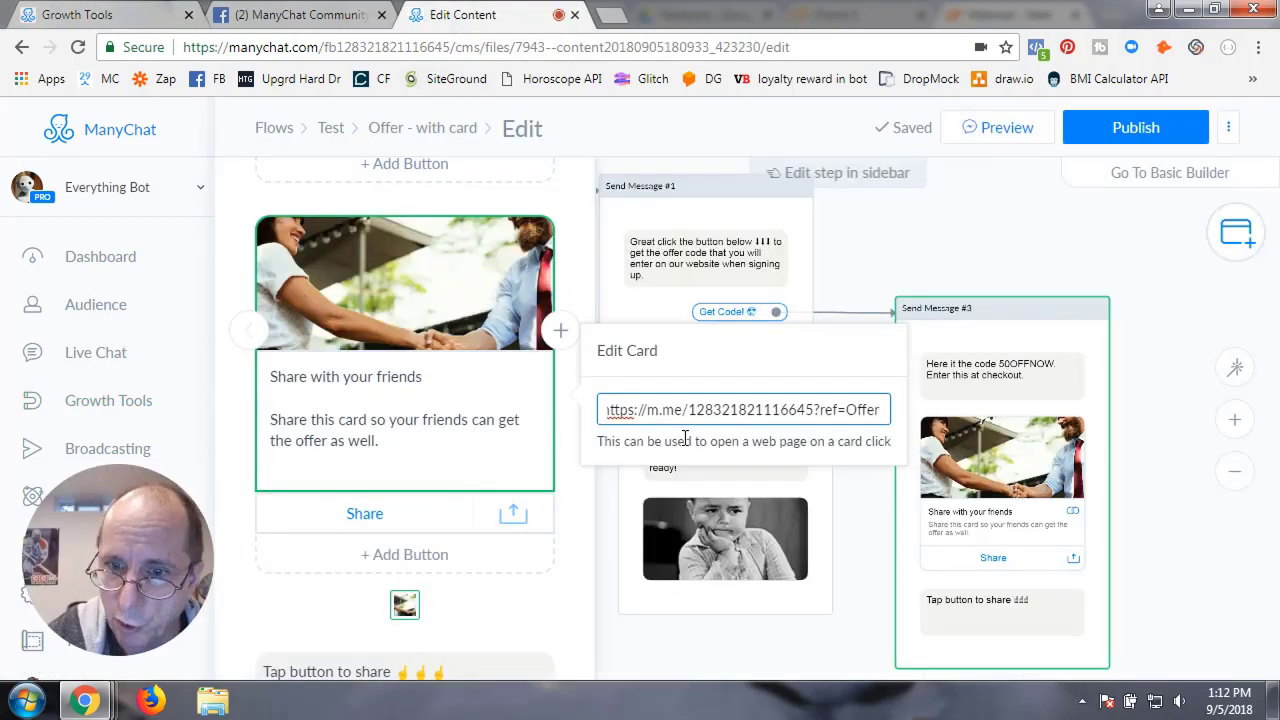
pyautogui.click(608, 544)
# Try to append "They just need to tap on this card to get" to the card's subtitle
pyautogui.click(1027, 502)
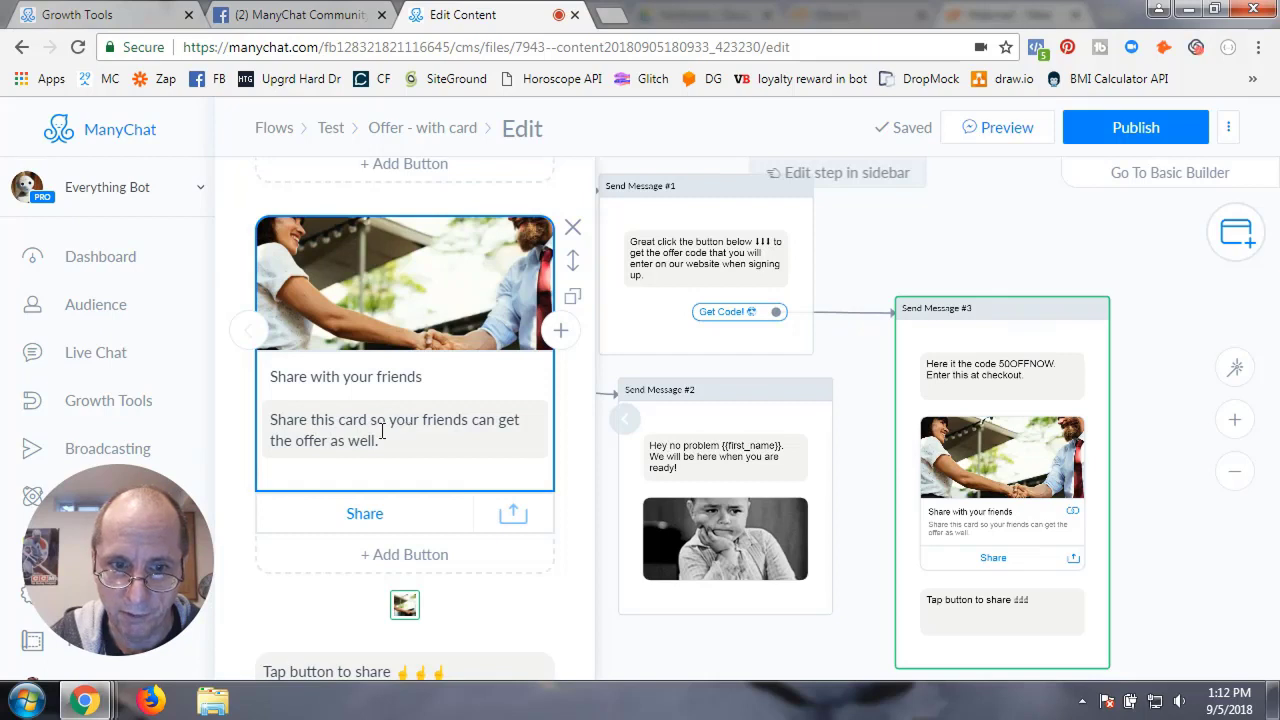
pyautogui.click(395, 444)
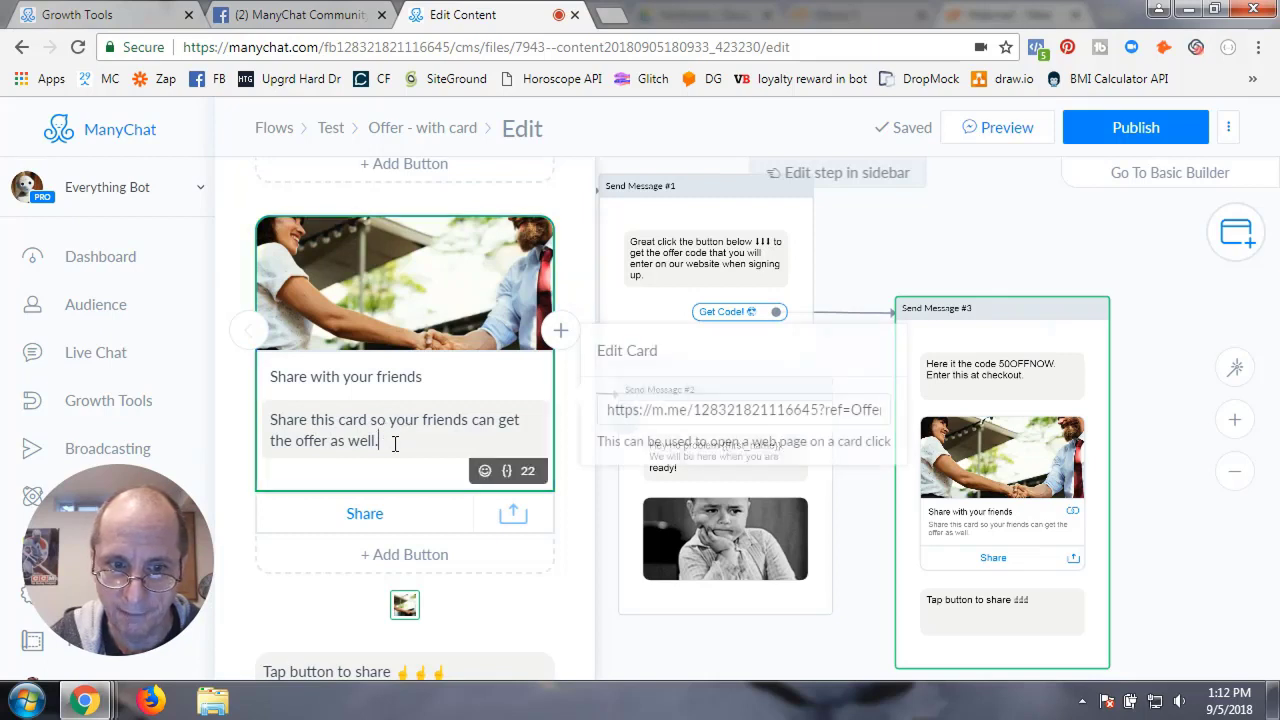
pyautogui.write('They ')
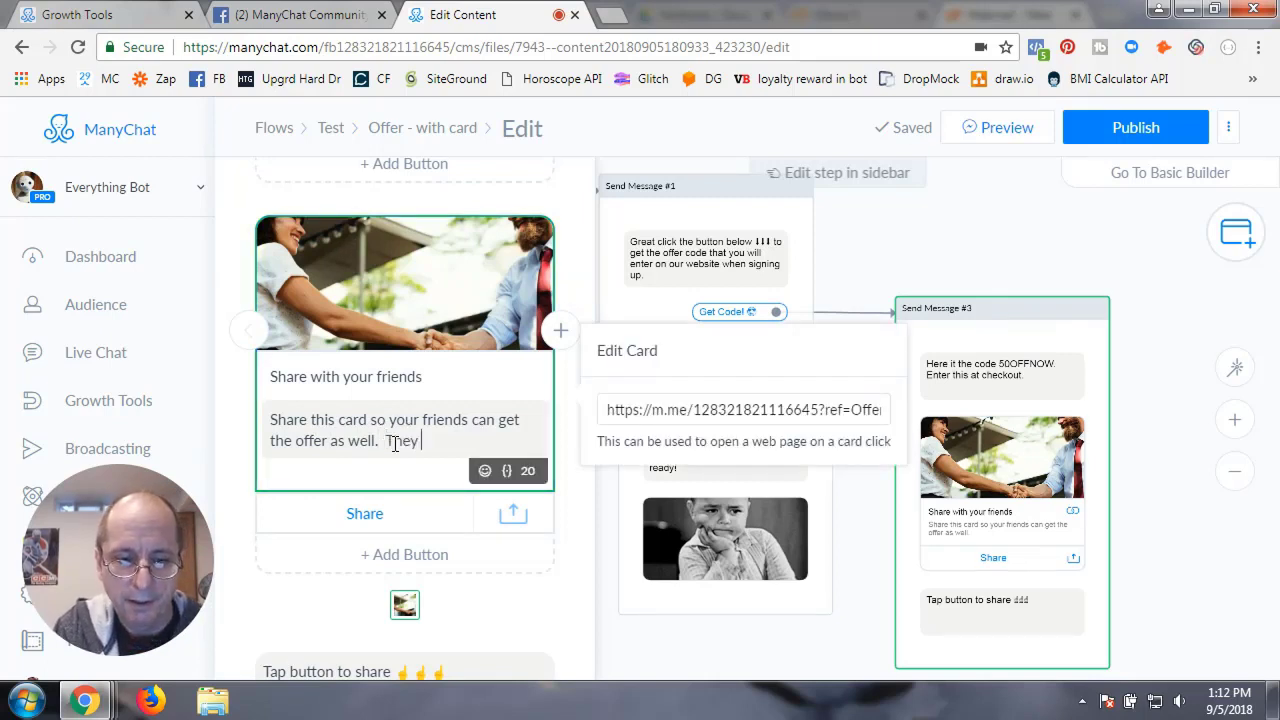
pyautogui.write('just ne')
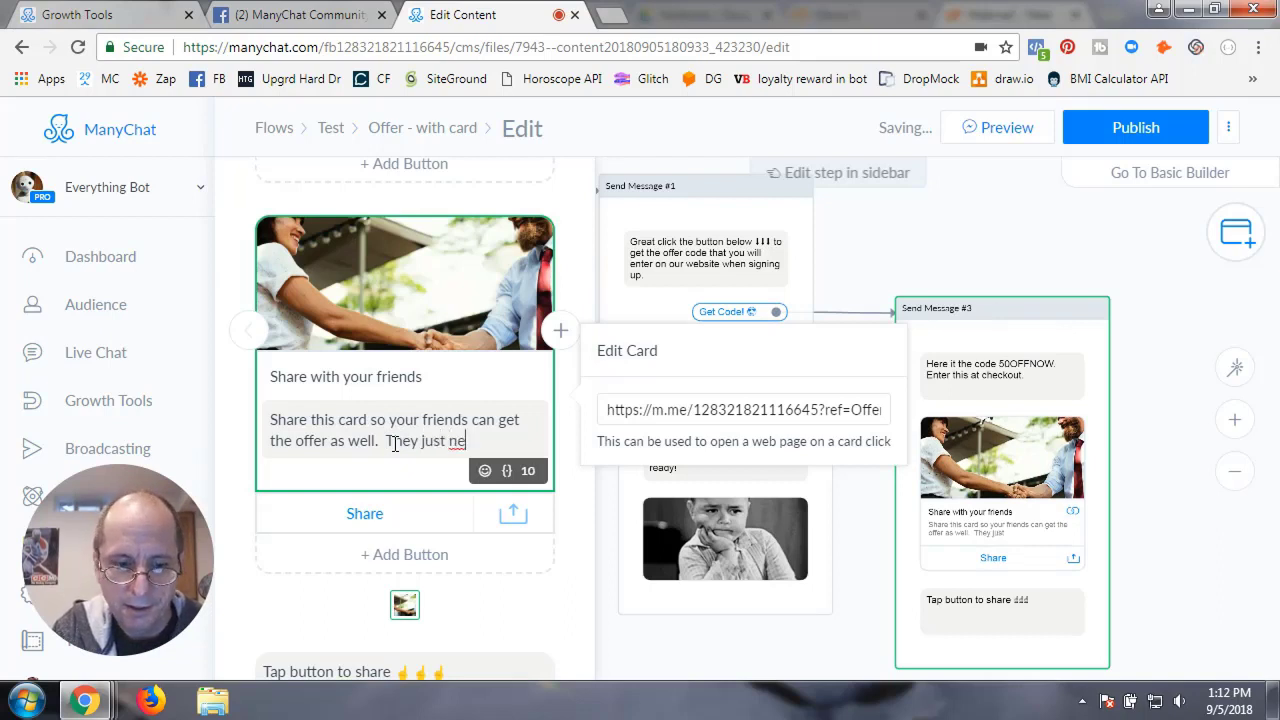
pyautogui.write('ed to ')
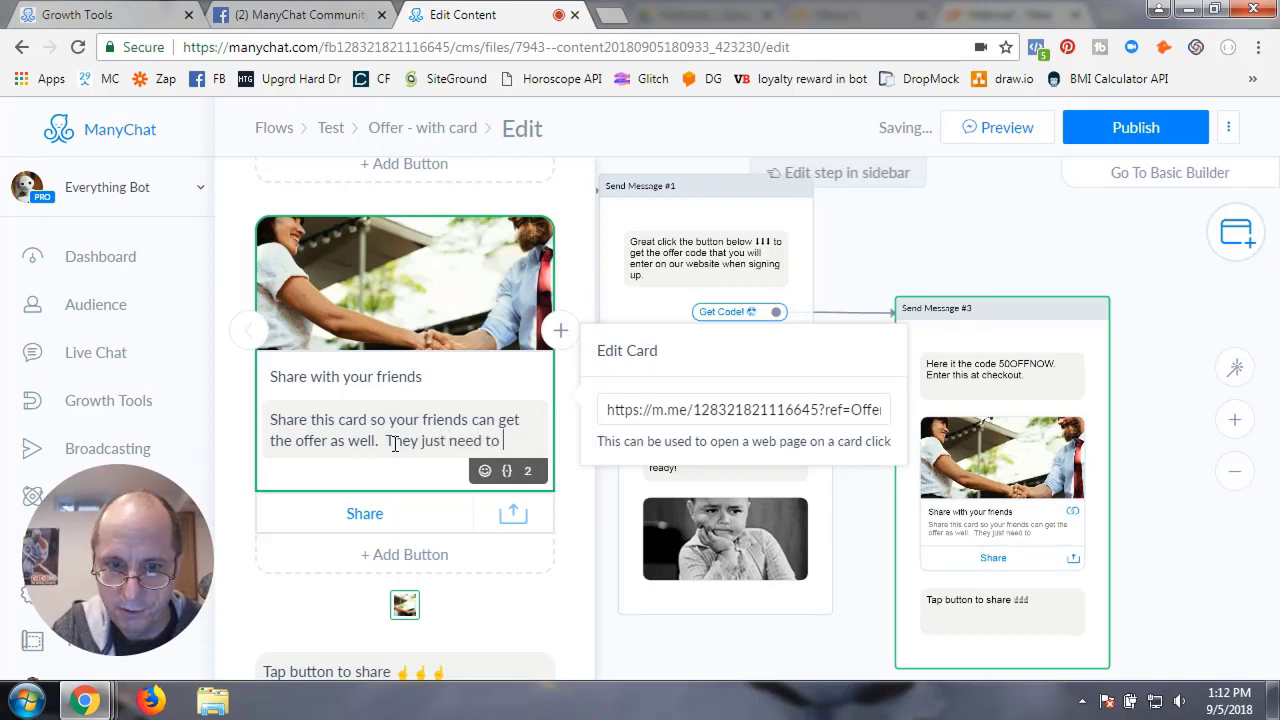
pyautogui.write('tap o')
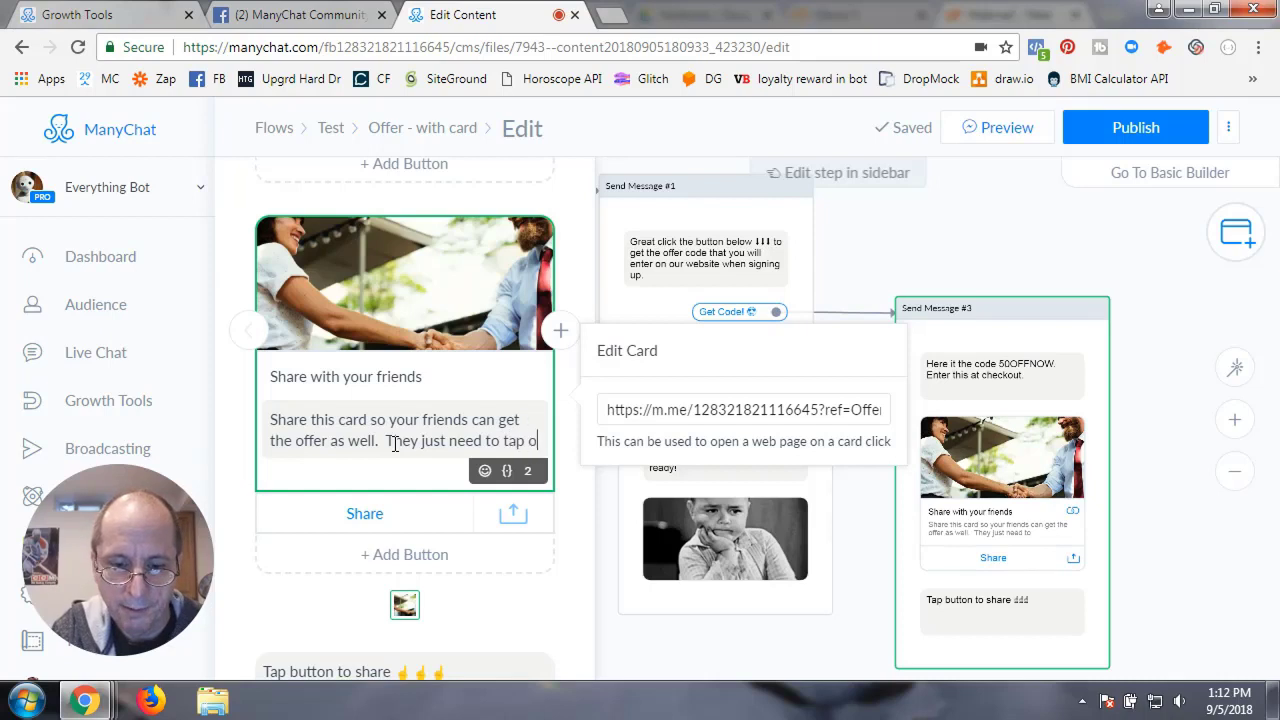
pyautogui.write('n this car')
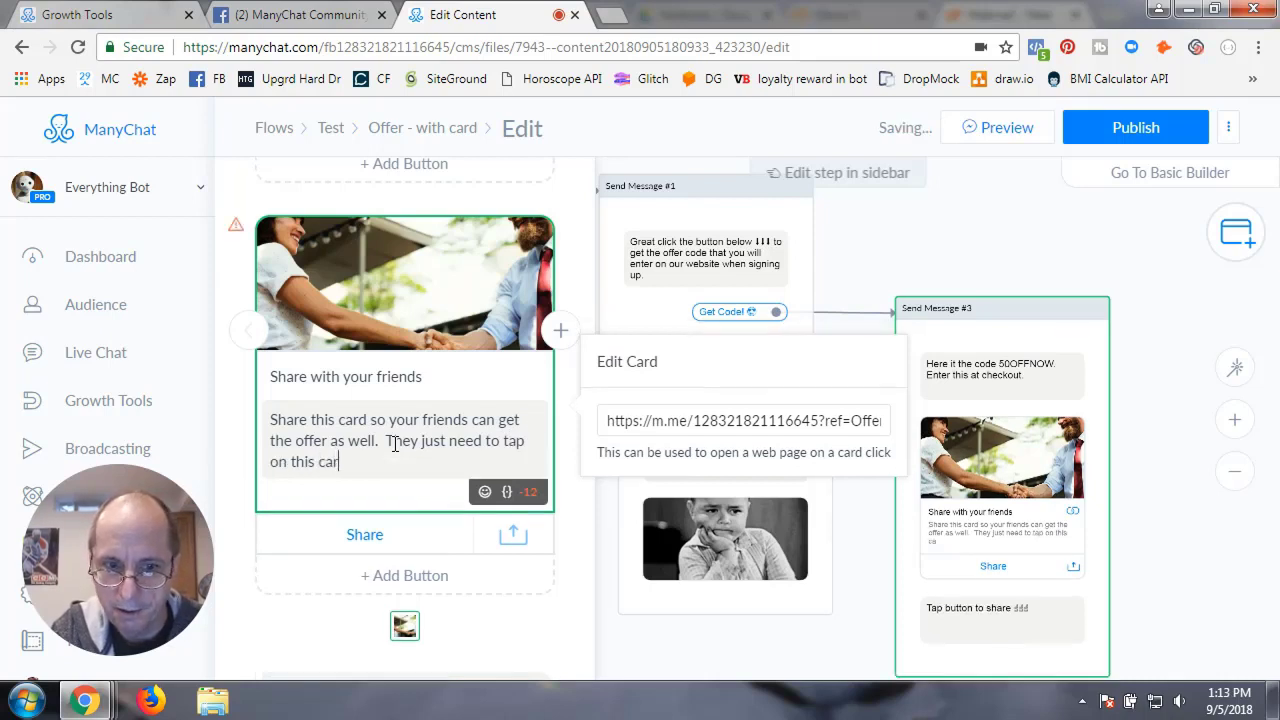
pyautogui.write('d to get')
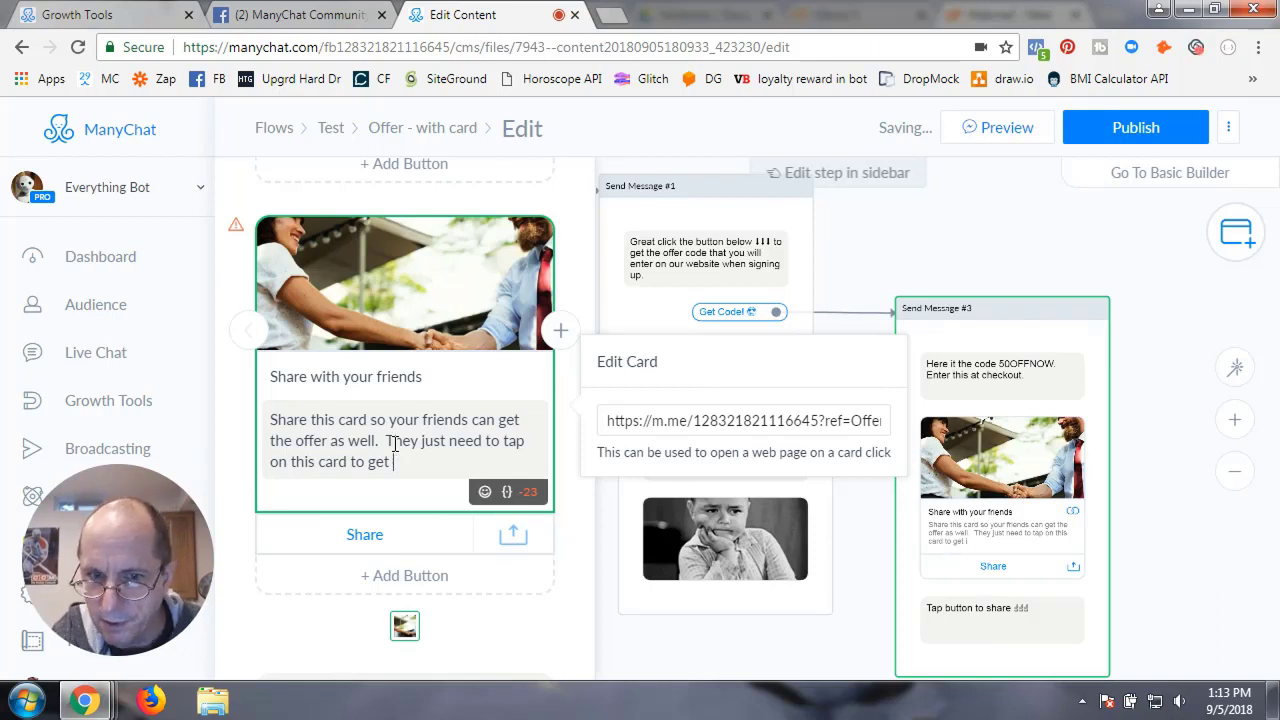
# Replace the card's whole subtitle with "Your friend just need to tap this card to get offer."
pyautogui.press('BackSpace')
pyautogui.press('BackSpace')
pyautogui.press('BackSpace')
pyautogui.press('BackSpace')
pyautogui.press('BackSpace')
pyautogui.press('BackSpace')
pyautogui.press('BackSpace')
pyautogui.press('BackSpace')
pyautogui.press('BackSpace')
pyautogui.press('BackSpace')
pyautogui.press('BackSpace')
pyautogui.press('BackSpace')
pyautogui.press('BackSpace')
pyautogui.press('BackSpace')
pyautogui.press('BackSpace')
pyautogui.press('BackSpace')
pyautogui.press('BackSpace')
pyautogui.press('BackSpace')
pyautogui.press('BackSpace')
pyautogui.press('BackSpace')
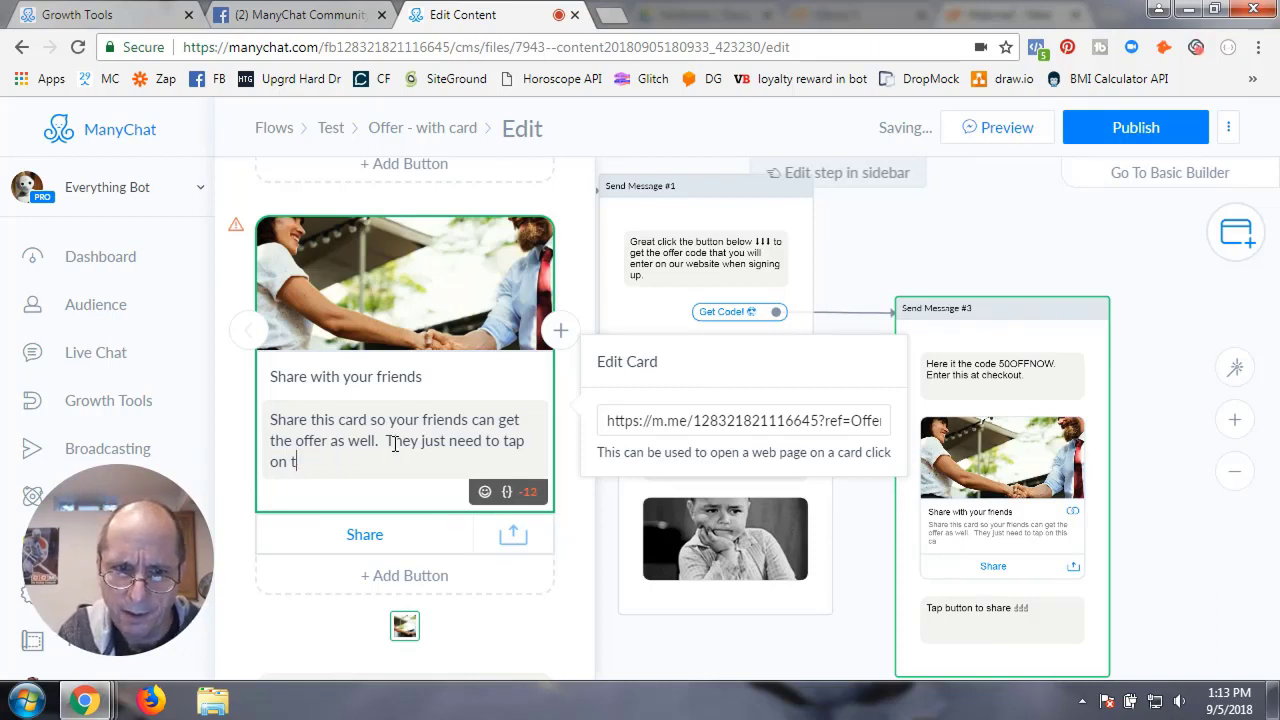
pyautogui.press('BackSpace')
pyautogui.press('BackSpace')
pyautogui.press('BackSpace')
pyautogui.press('BackSpace')
pyautogui.press('BackSpace')
pyautogui.press('BackSpace')
pyautogui.press('BackSpace')
pyautogui.press('BackSpace')
pyautogui.press('BackSpace')
pyautogui.press('BackSpace')
pyautogui.press('BackSpace')
pyautogui.press('BackSpace')
pyautogui.press('BackSpace')
pyautogui.press('BackSpace')
pyautogui.press('BackSpace')
pyautogui.press('BackSpace')
pyautogui.press('BackSpace')
pyautogui.press('BackSpace')
pyautogui.press('BackSpace')
pyautogui.press('BackSpace')
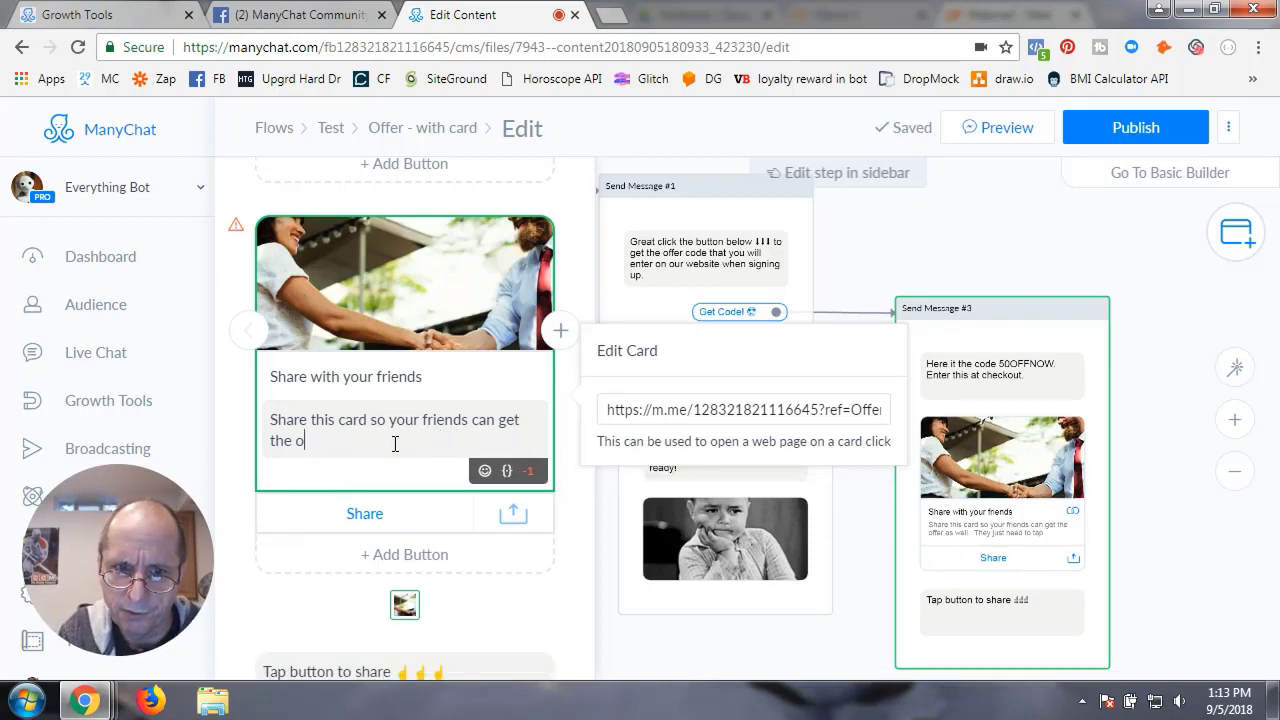
pyautogui.press('BackSpace')
pyautogui.press('BackSpace')
pyautogui.press('BackSpace')
pyautogui.press('BackSpace')
pyautogui.press('BackSpace')
pyautogui.press('BackSpace')
pyautogui.press('BackSpace')
pyautogui.press('BackSpace')
pyautogui.press('BackSpace')
pyautogui.press('BackSpace')
pyautogui.press('BackSpace')
pyautogui.press('BackSpace')
pyautogui.press('BackSpace')
pyautogui.press('BackSpace')
pyautogui.press('BackSpace')
pyautogui.press('BackSpace')
pyautogui.press('BackSpace')
pyautogui.press('BackSpace')
pyautogui.press('BackSpace')
pyautogui.press('BackSpace')
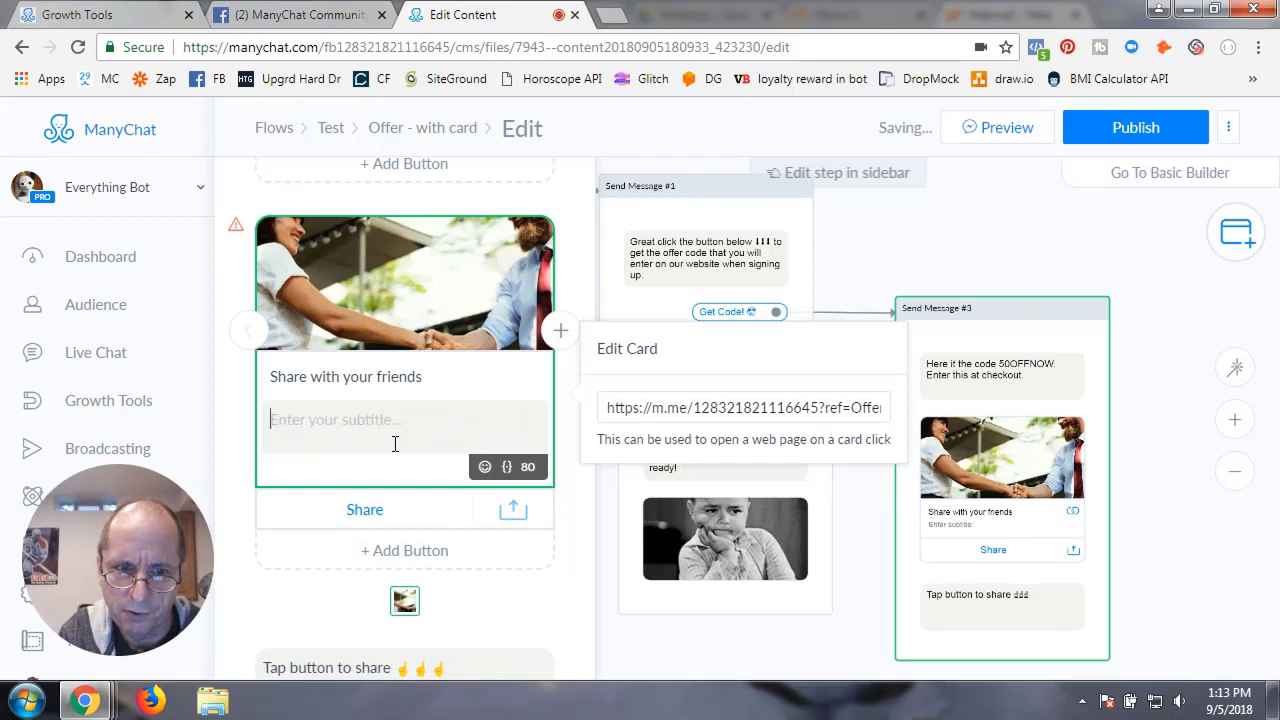
pyautogui.write('Your')
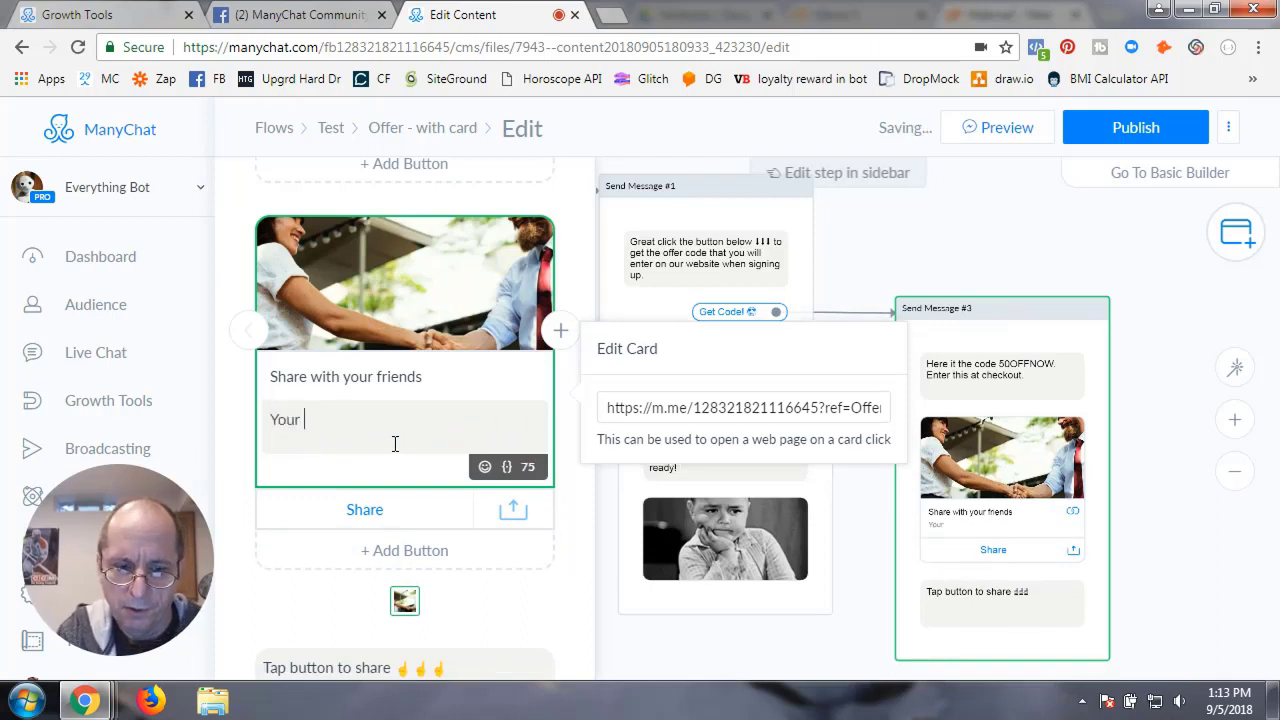
pyautogui.write(' firend')
pyautogui.press('BackSpace')
pyautogui.press('BackSpace')
pyautogui.press('BackSpace')
pyautogui.press('BackSpace')
pyautogui.press('BackSpace')
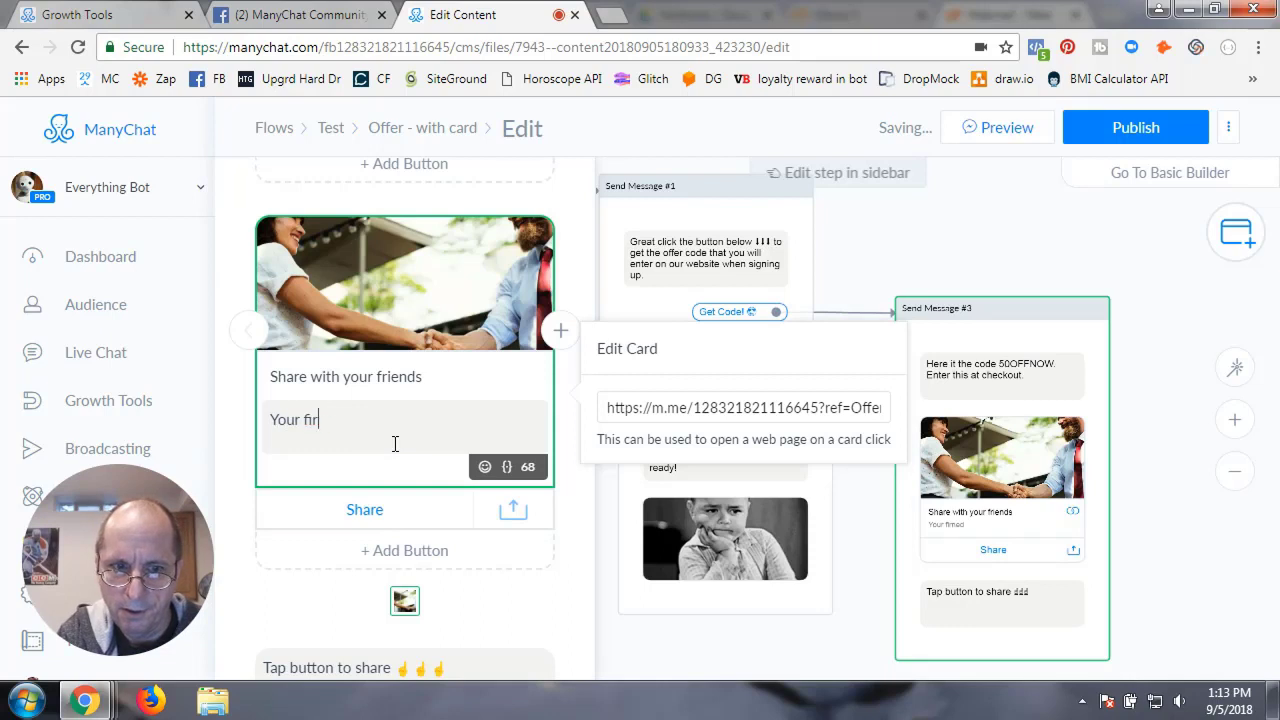
pyautogui.write('rie')
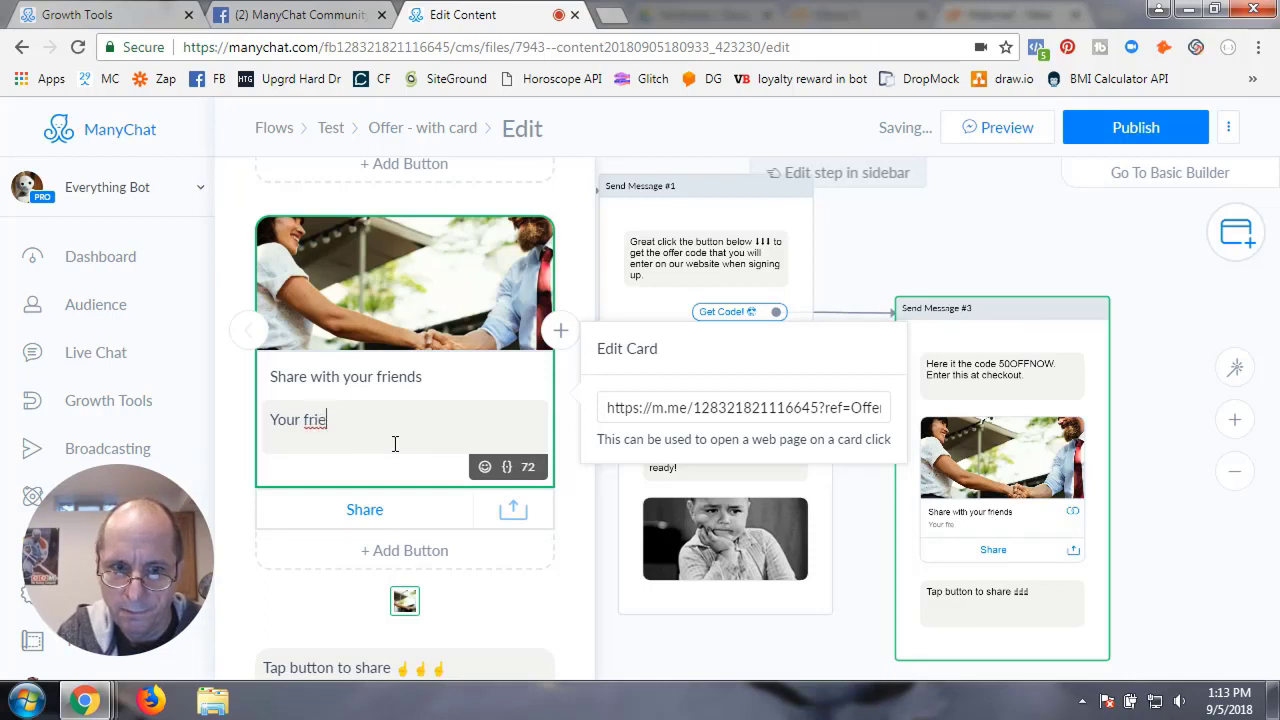
pyautogui.write('nd jsut ')
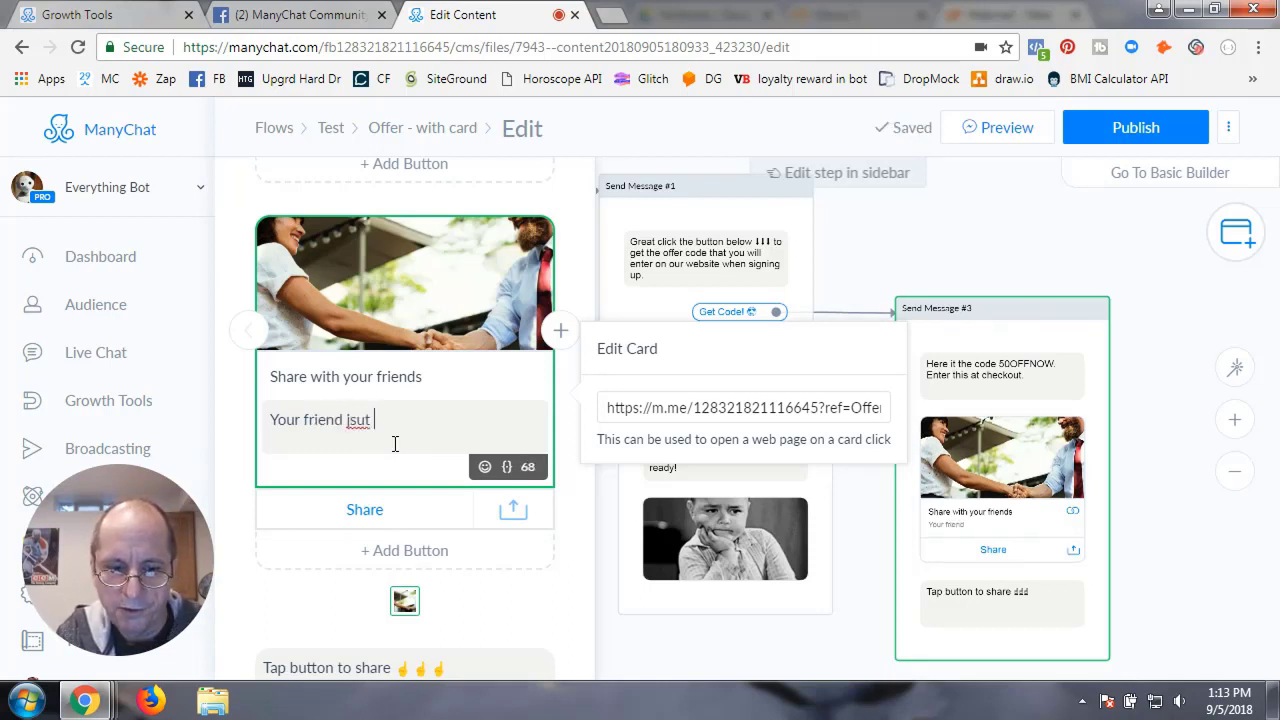
pyautogui.write('needs to ta')
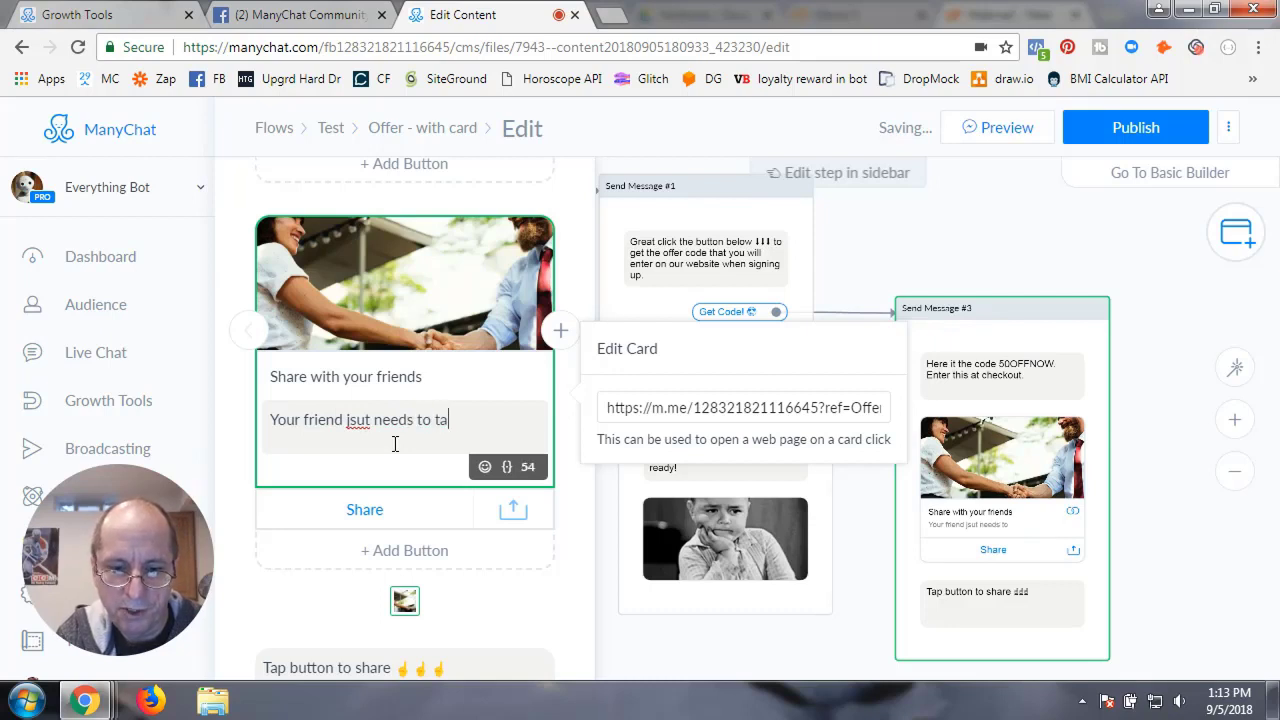
pyautogui.write('p')
pyautogui.press('BackSpace')
pyautogui.press('BackSpace')
pyautogui.press('BackSpace')
pyautogui.press('BackSpace')
pyautogui.press('BackSpace')
pyautogui.press('BackSpace')
pyautogui.press('BackSpace')
pyautogui.press('BackSpace')
pyautogui.press('BackSpace')
pyautogui.press('BackSpace')
pyautogui.press('BackSpace')
pyautogui.press('BackSpace')
pyautogui.press('BackSpace')
pyautogui.press('BackSpace')
pyautogui.press('BackSpace')
pyautogui.press('BackSpace')
pyautogui.press('BackSpace')
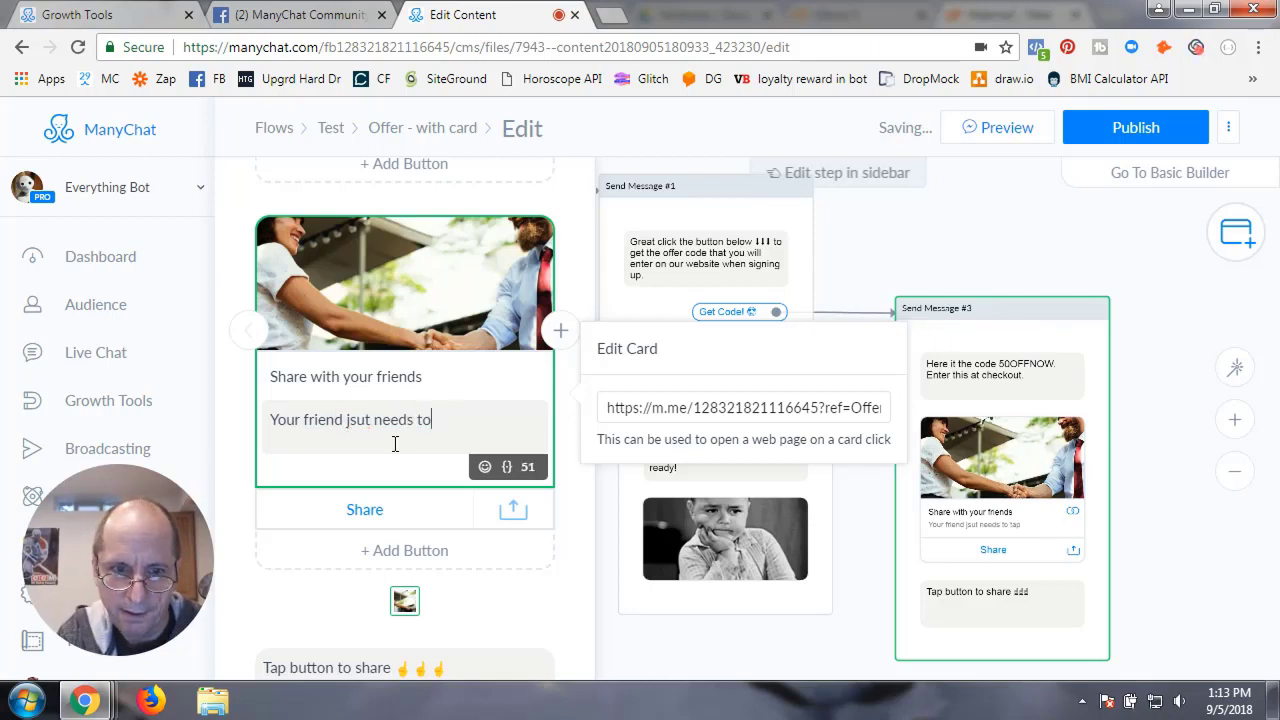
pyautogui.write('just n')
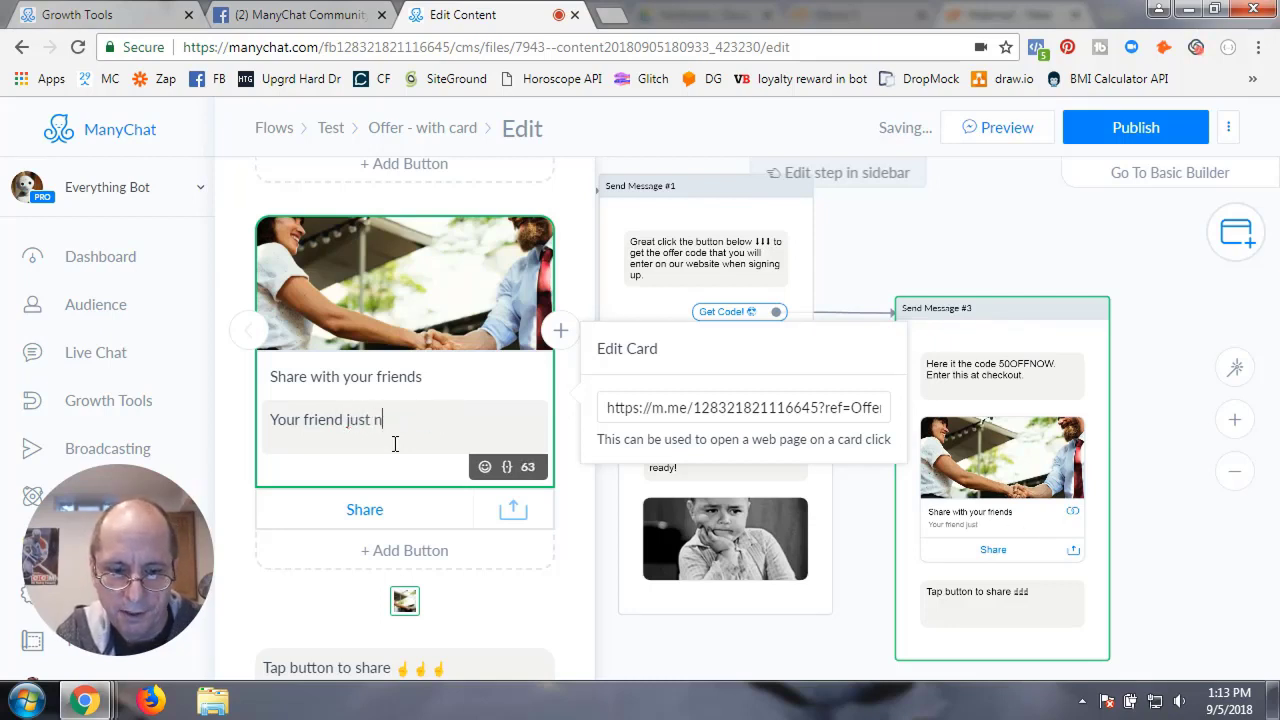
pyautogui.write('eed to tap this')
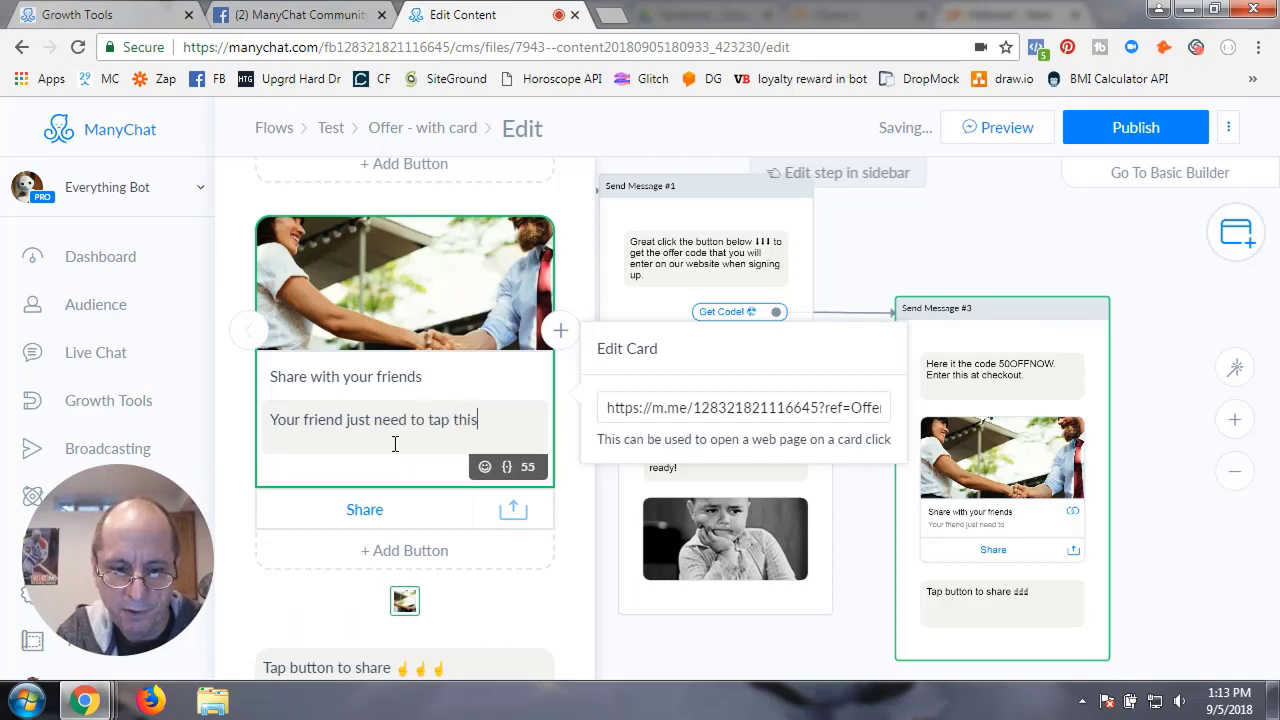
pyautogui.write(' card to get')
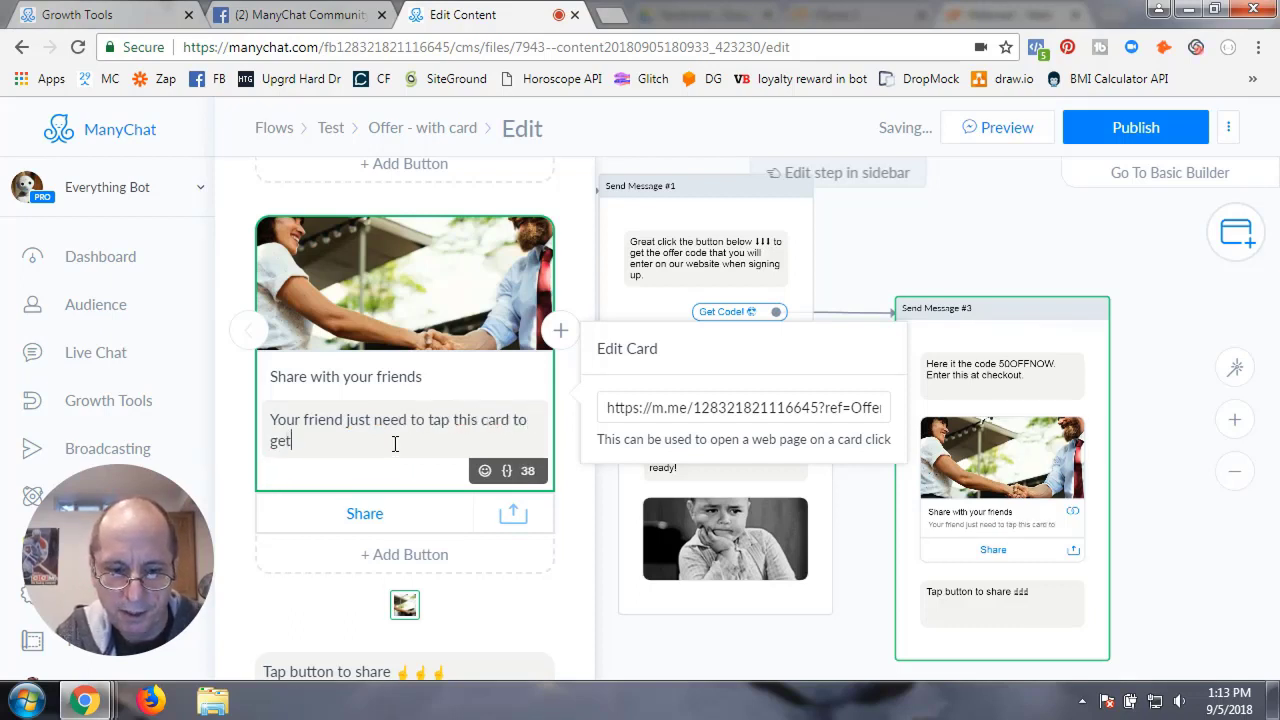
pyautogui.write(' offer.')
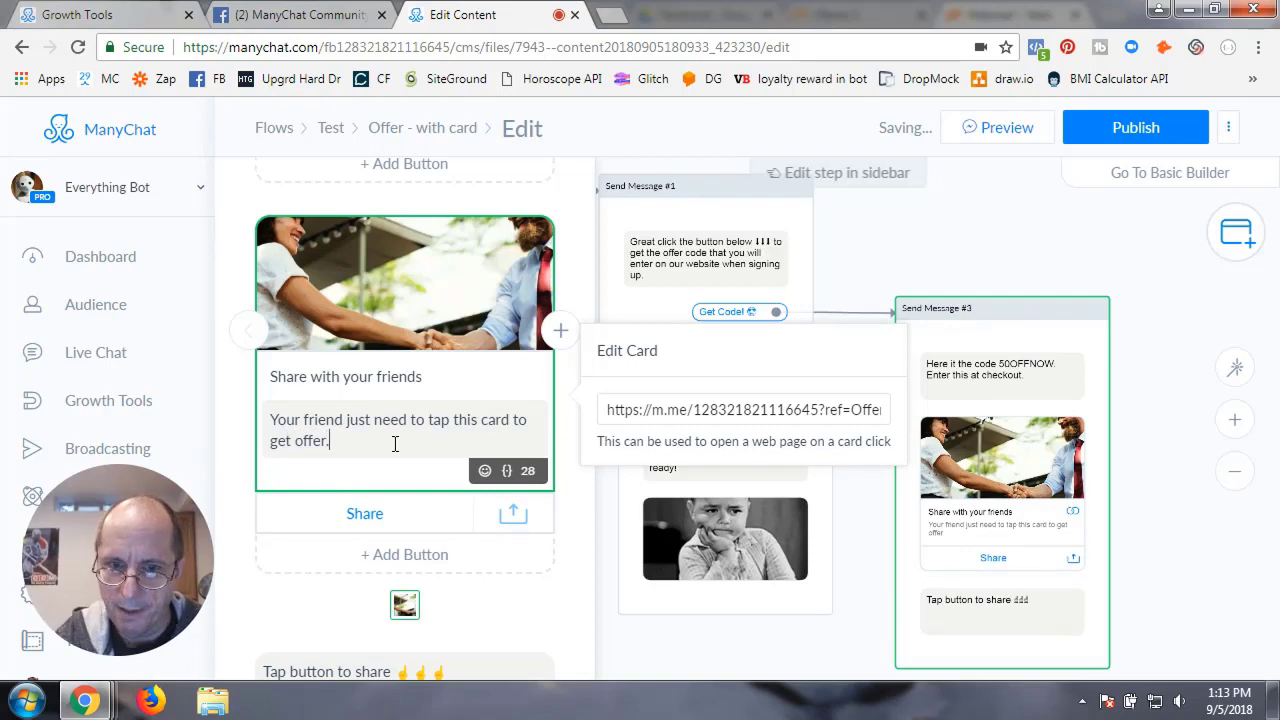
# Close the card's editor and publish the "Offer - with card" flow
pyautogui.click(466, 340)
pyautogui.click(672, 514)
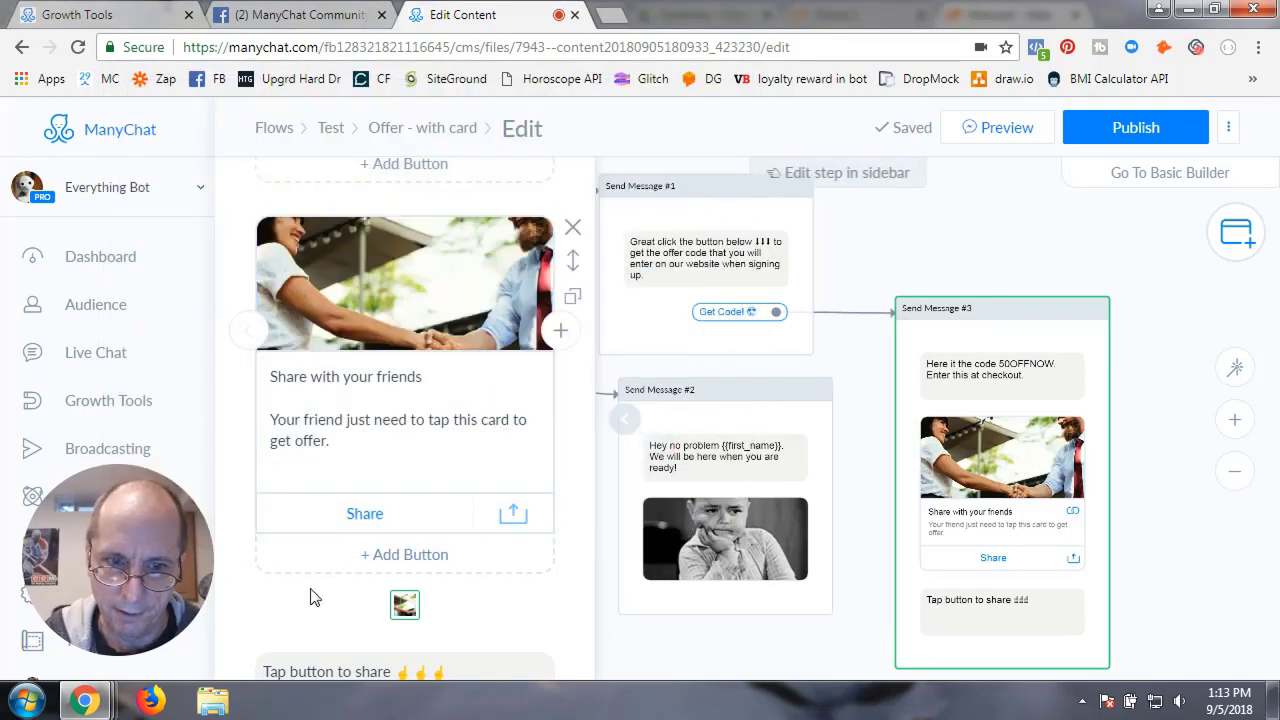
pyautogui.click(1130, 127)
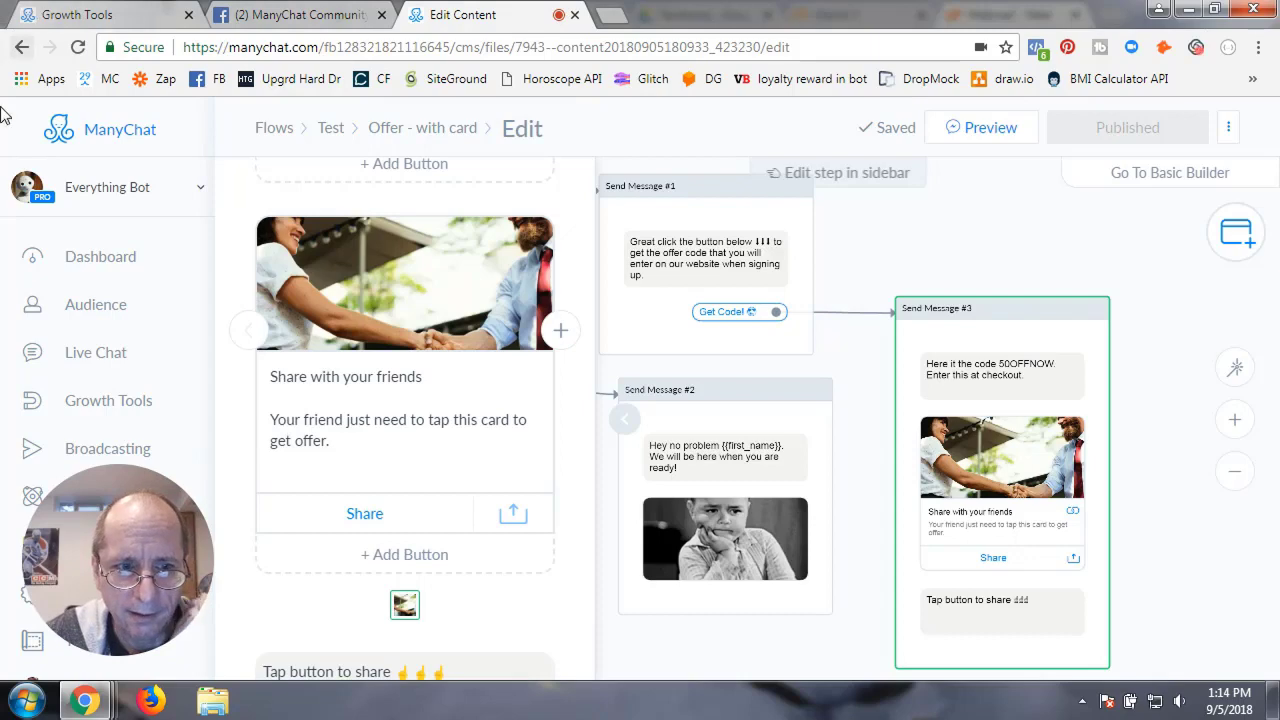
# Replace the Offer Scan Code growth tool's opt-in message with the Test folder's "Offer - with card" flow and view its Messenger code
pyautogui.click(107, 408)
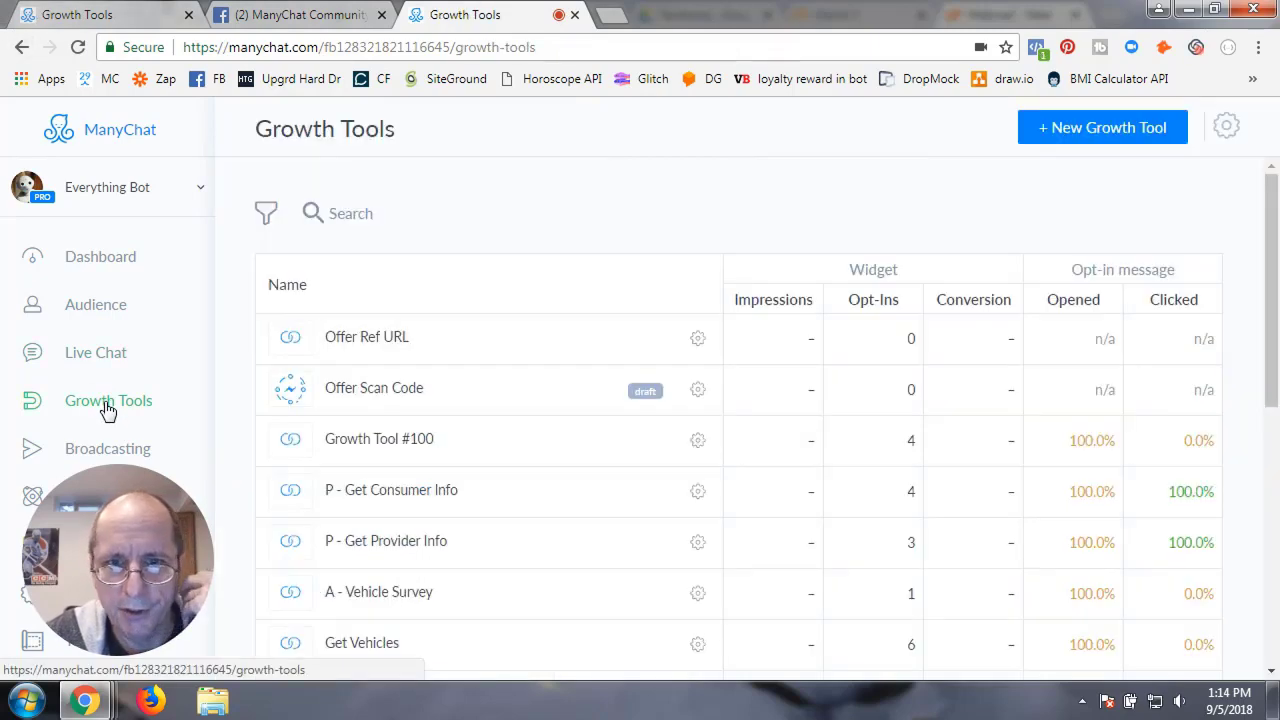
pyautogui.click(594, 349)
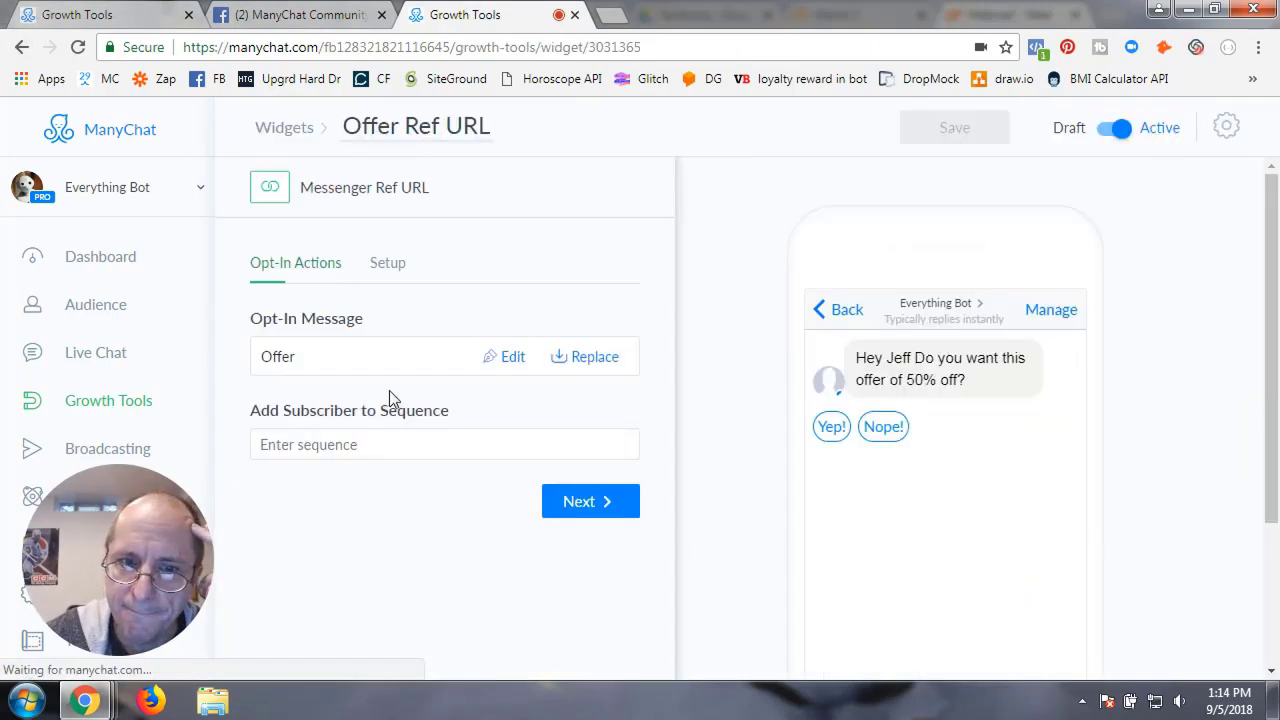
pyautogui.click(593, 358)
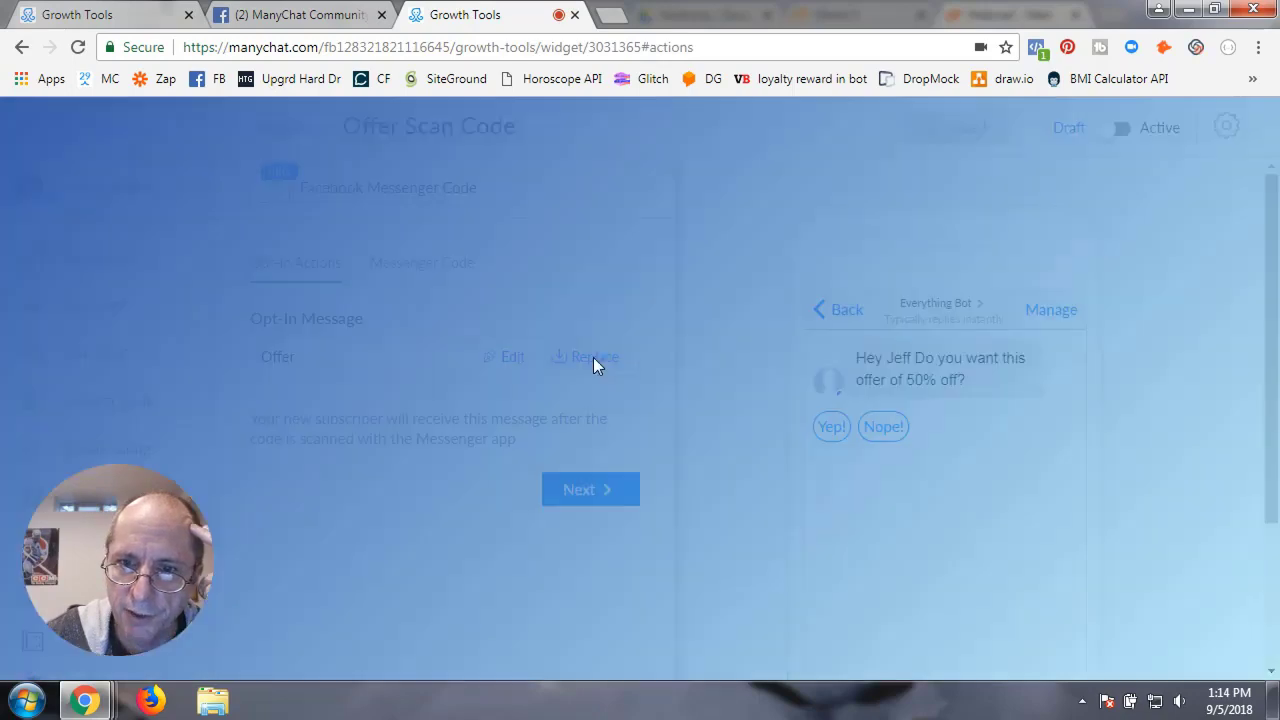
pyautogui.click(1023, 611)
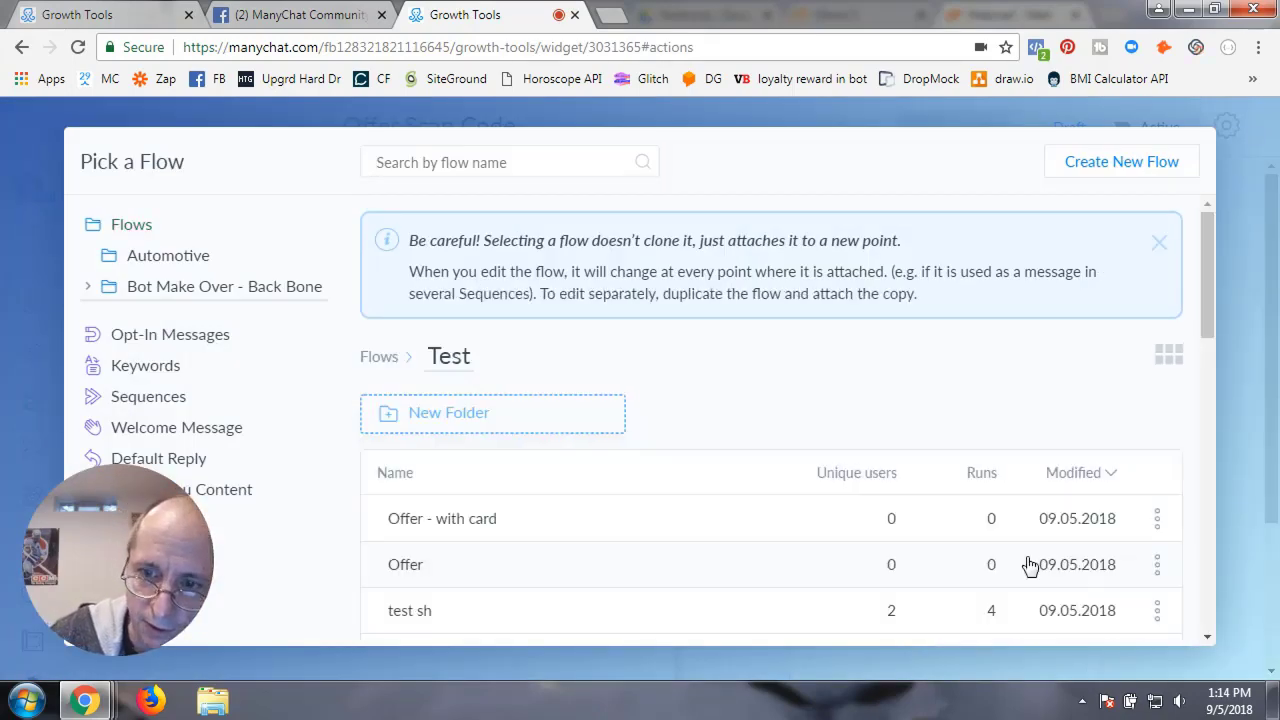
pyautogui.click(472, 522)
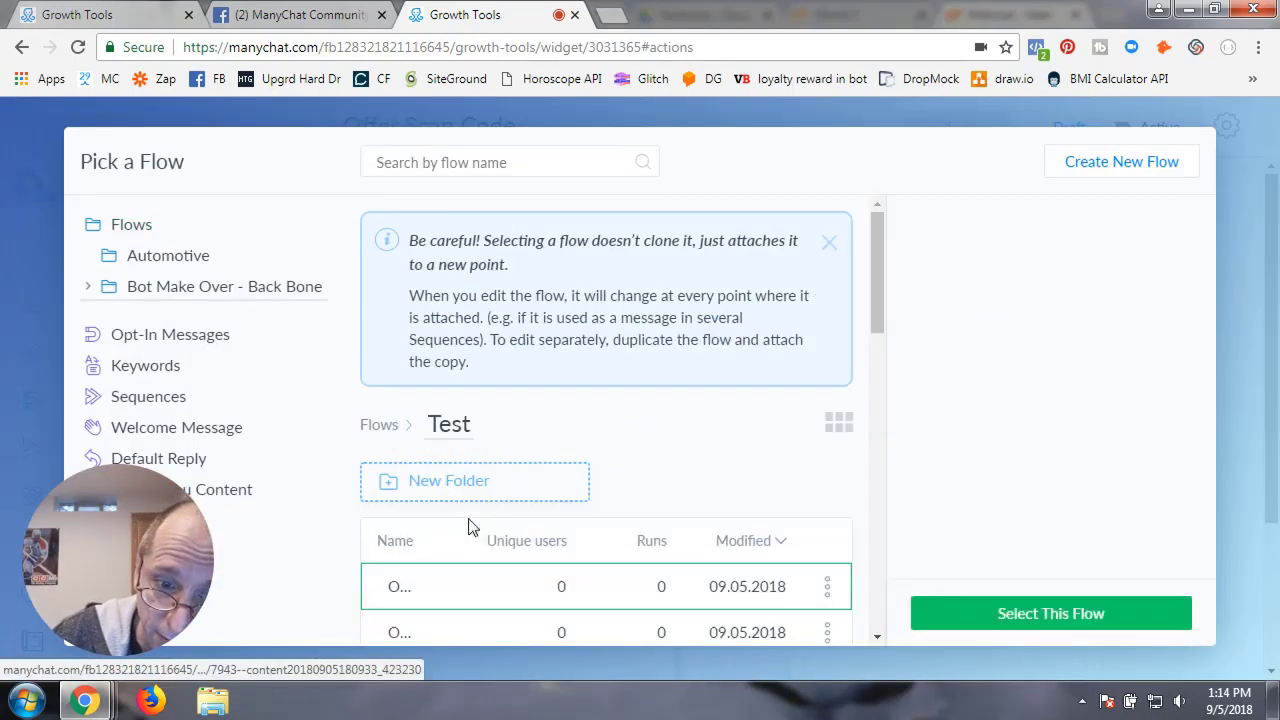
pyautogui.click(1035, 613)
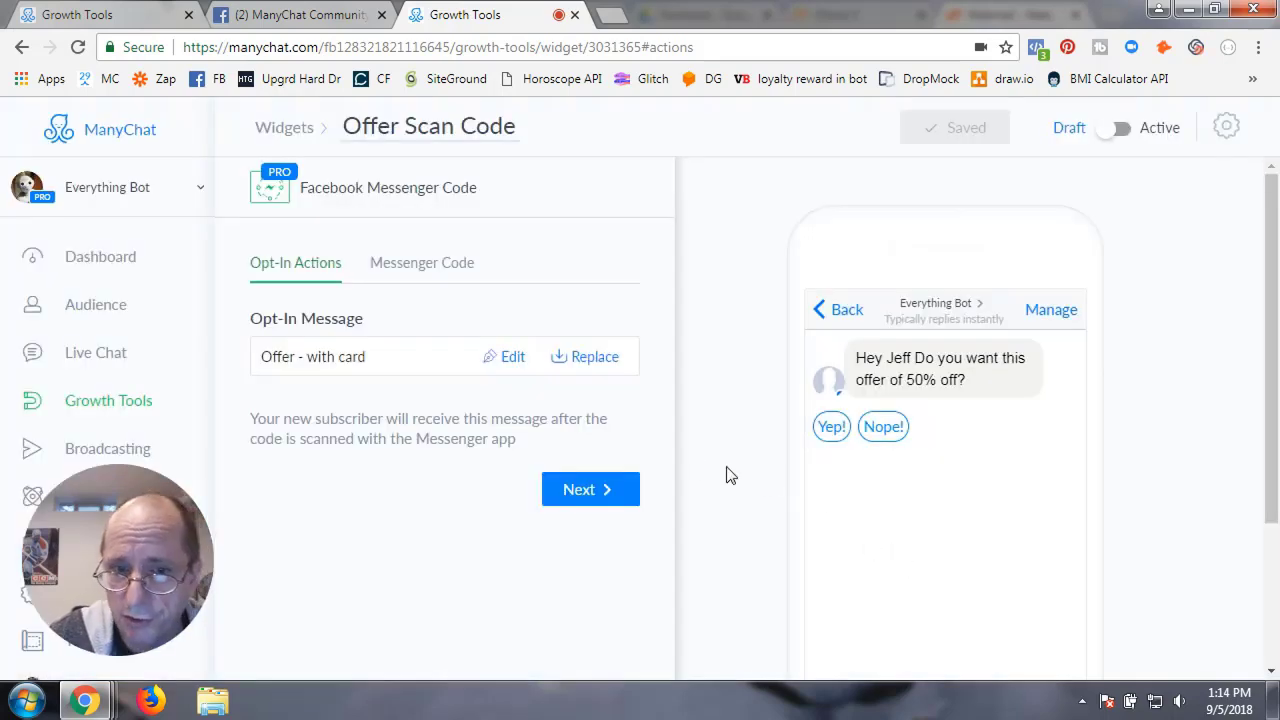
pyautogui.click(575, 489)
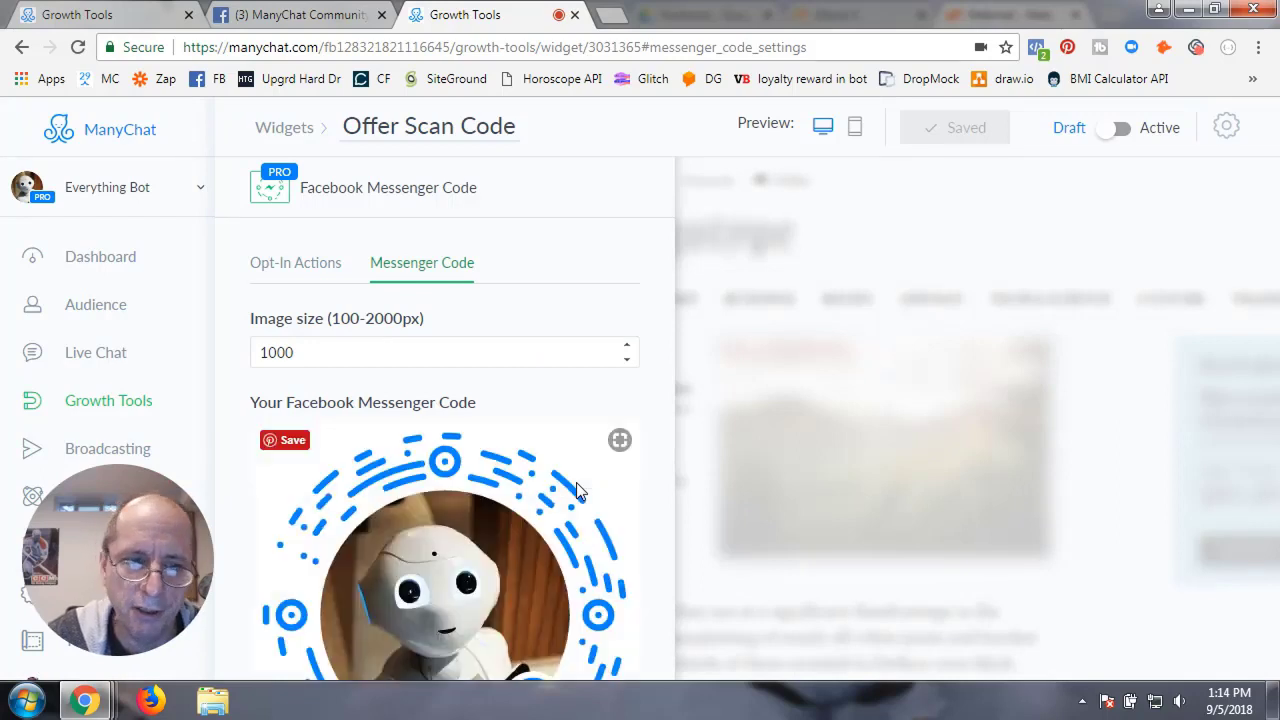
pyautogui.scroll(-2, 575, 490)
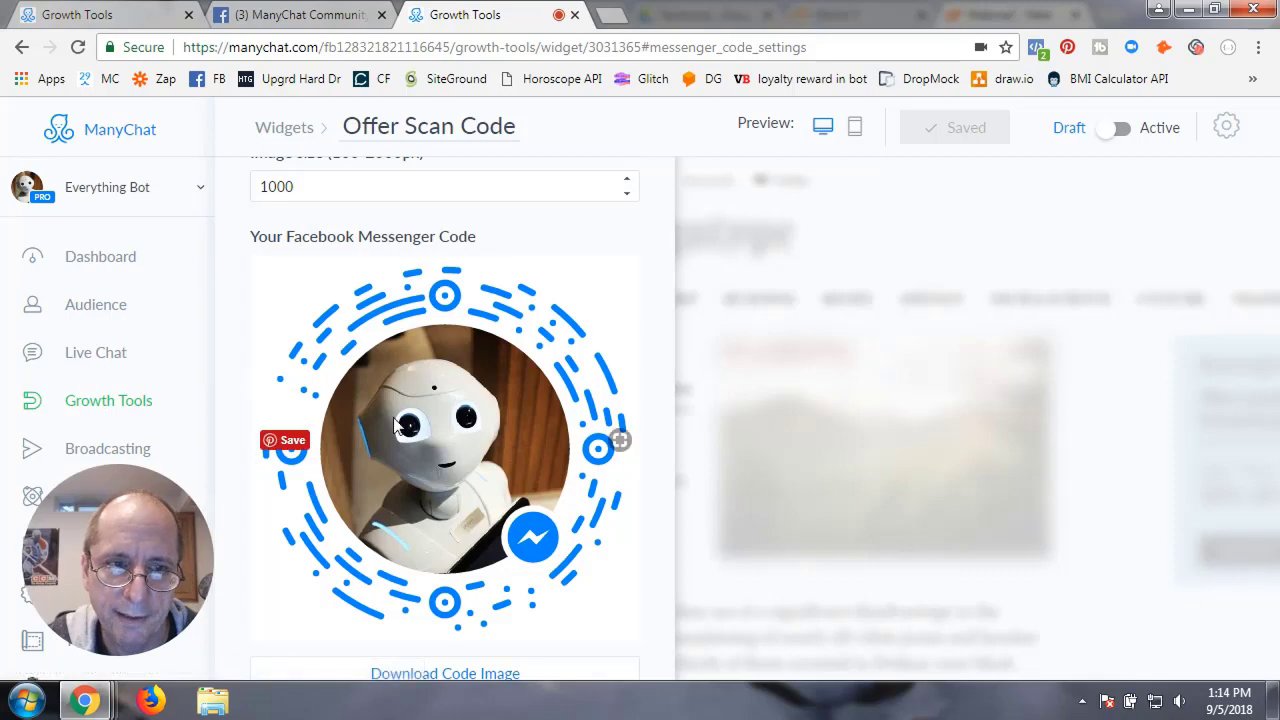
# Replace the Offer Ref URL growth tool's opt-in message with the Test folder's "Offer - with card" flow and view its Messenger Ref URL setup
pyautogui.click(107, 410)
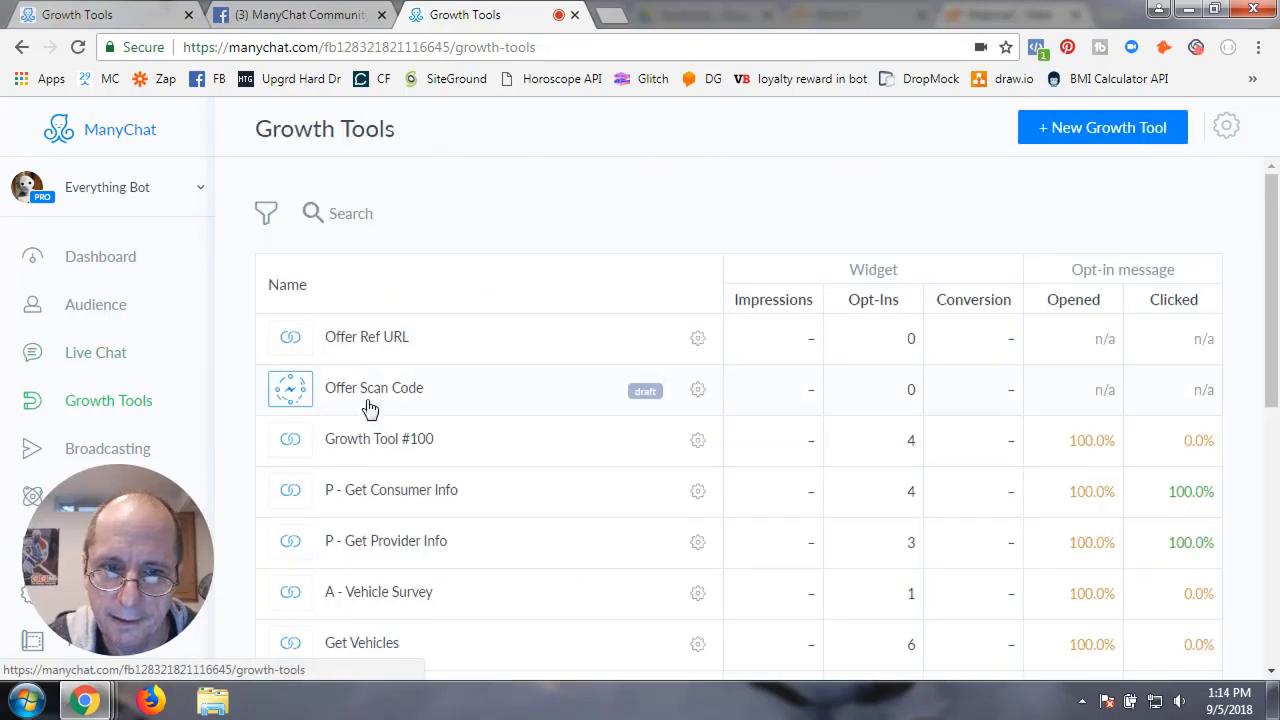
pyautogui.click(387, 358)
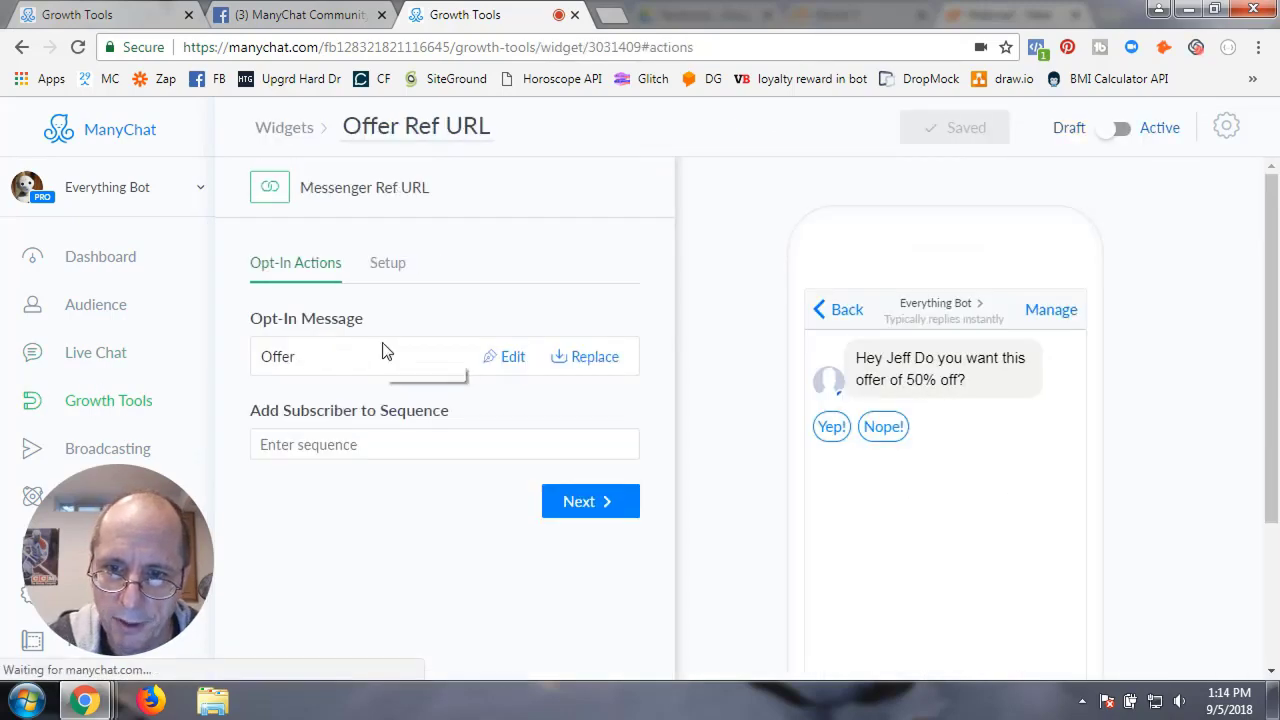
pyautogui.click(597, 360)
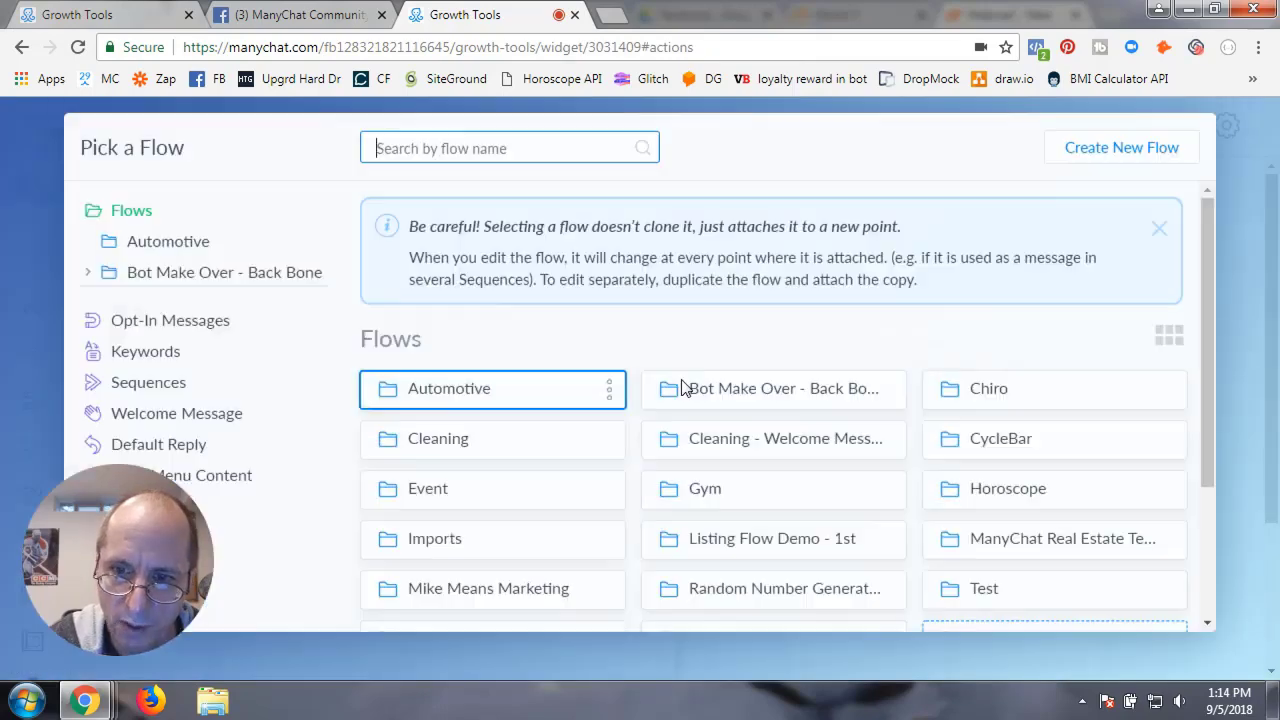
pyautogui.click(950, 594)
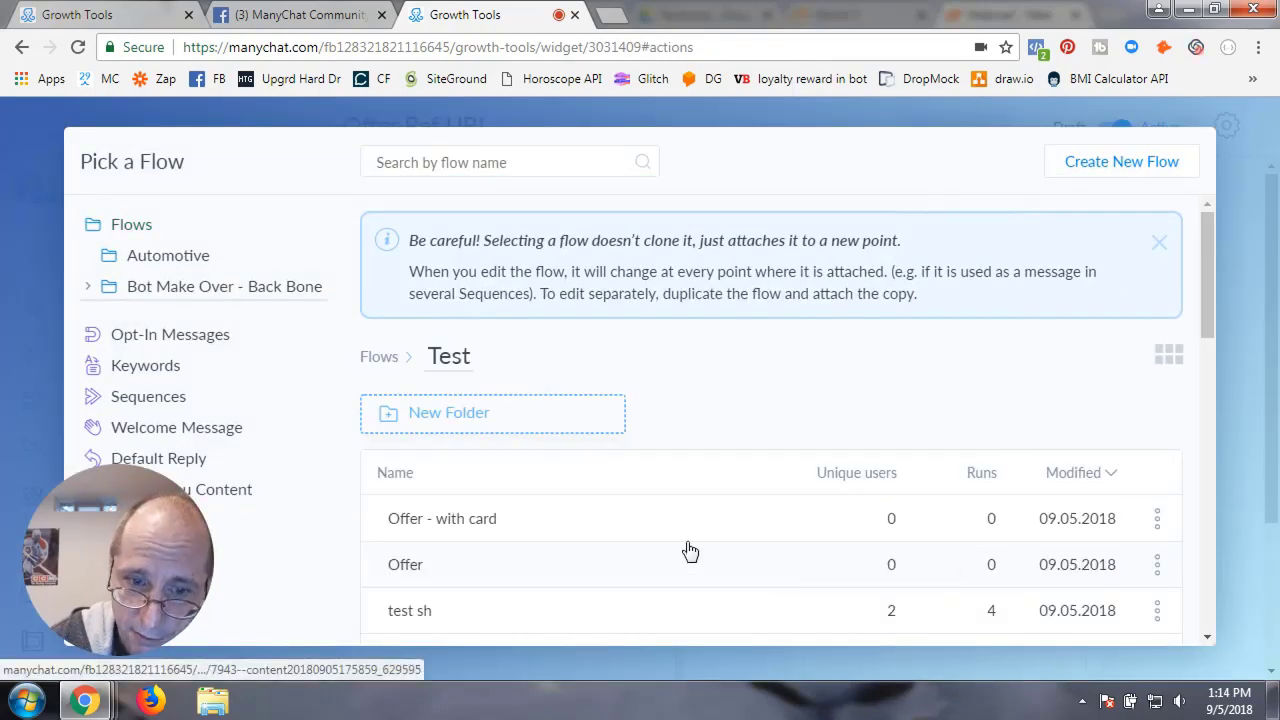
pyautogui.click(482, 536)
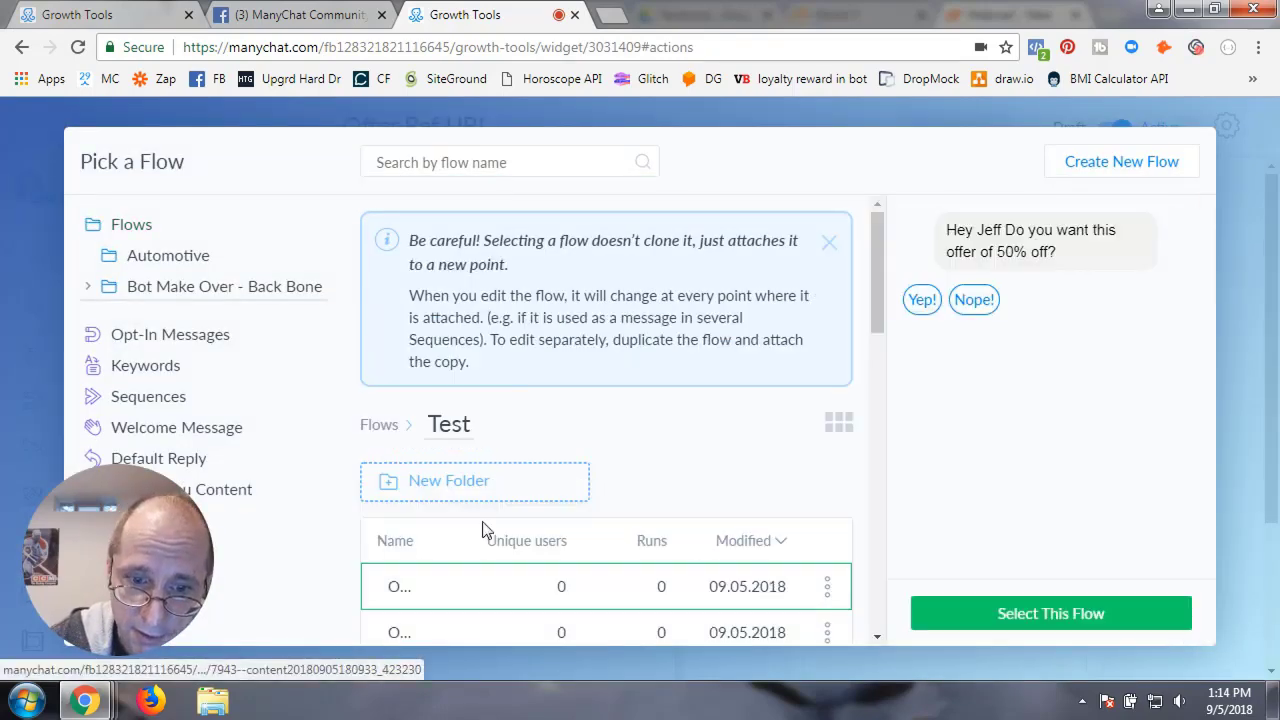
pyautogui.click(1066, 614)
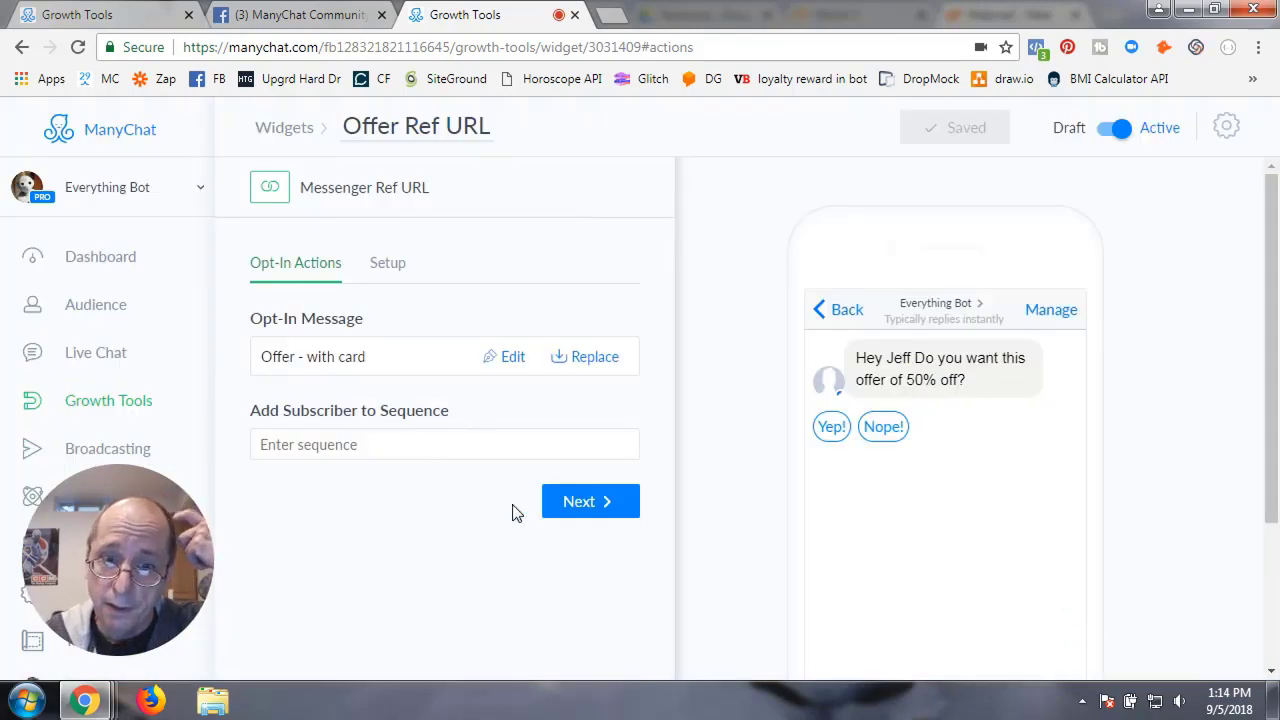
pyautogui.click(586, 506)
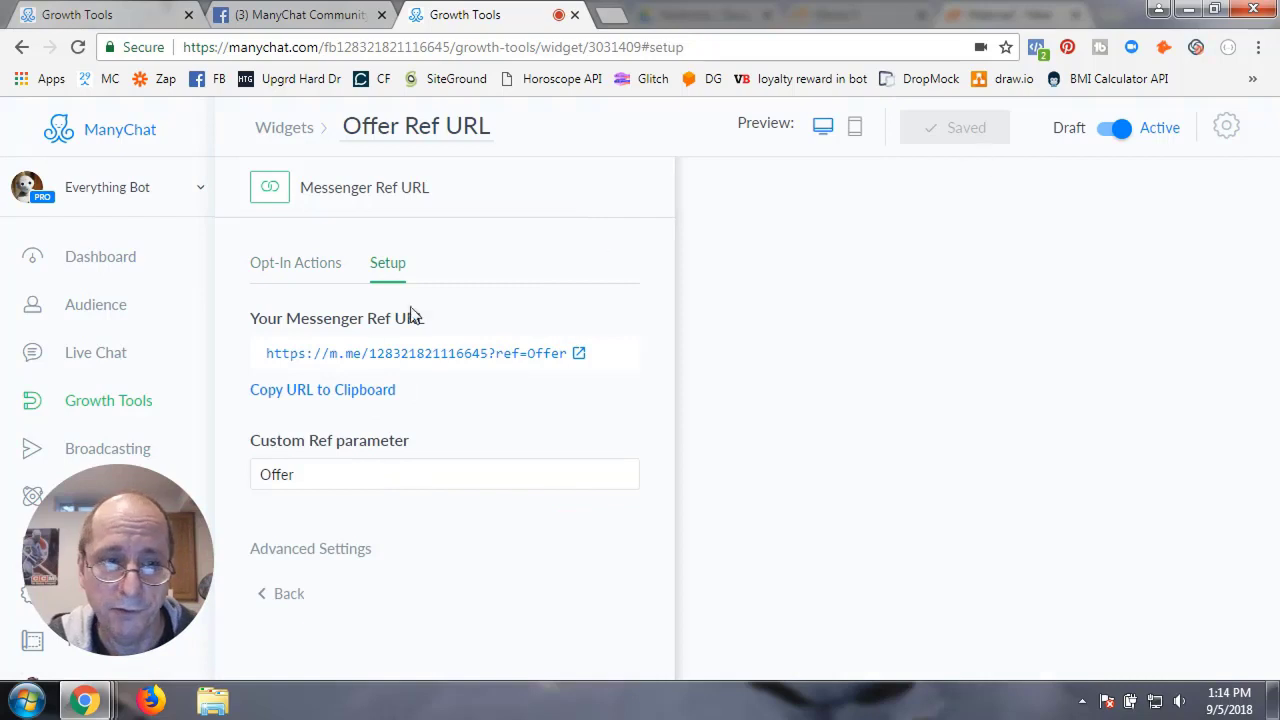
pyautogui.click(120, 402)
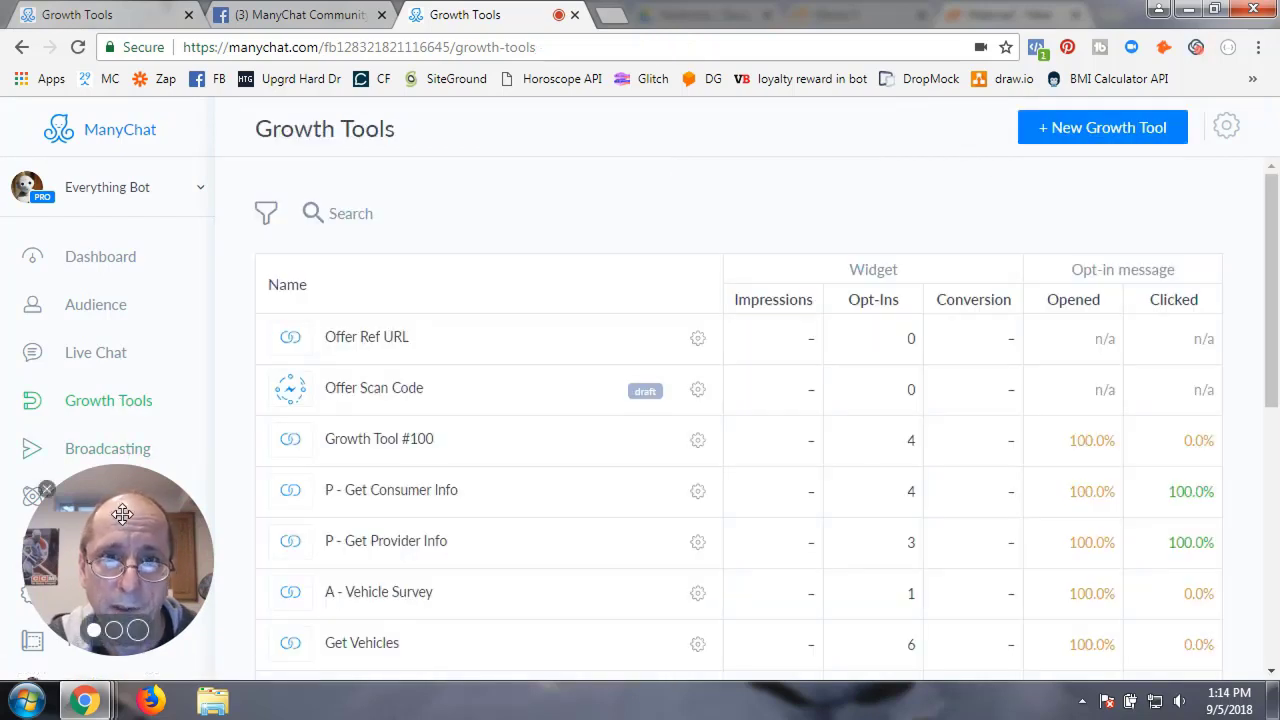
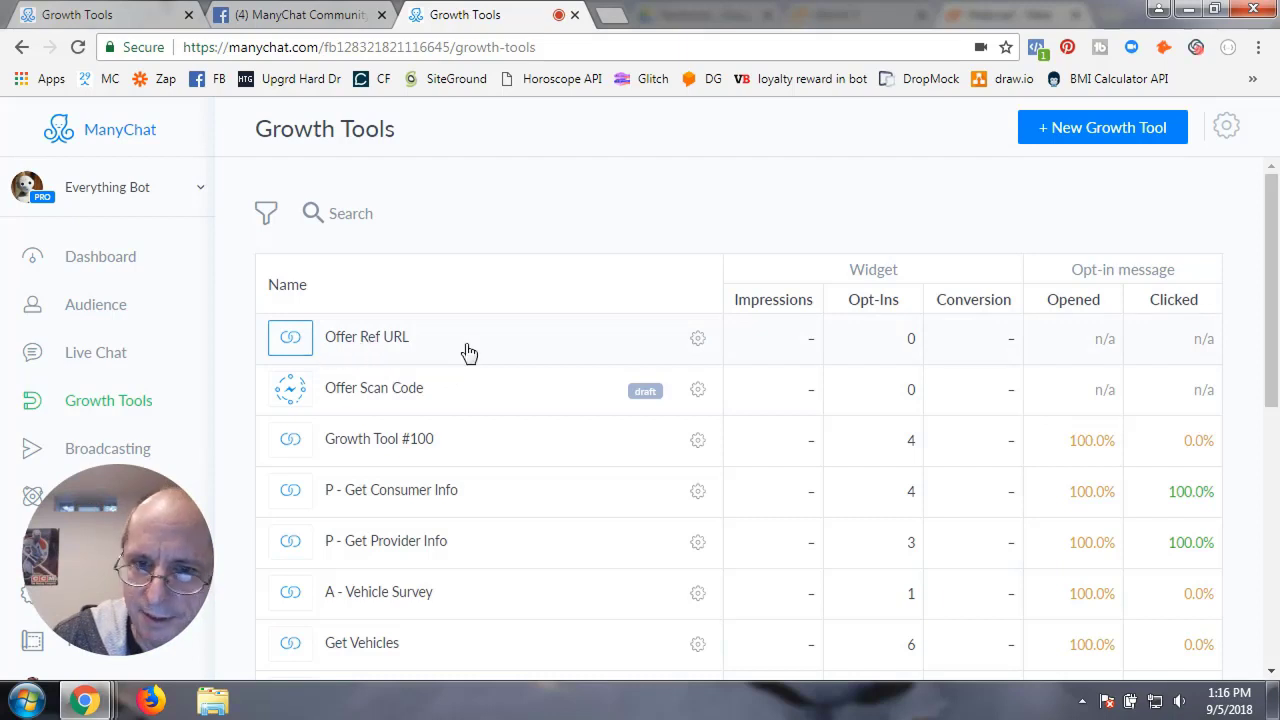
# Duplicate the Offer Ref URL growth tool and open the copy
pyautogui.click(695, 342)
pyautogui.click(650, 428)
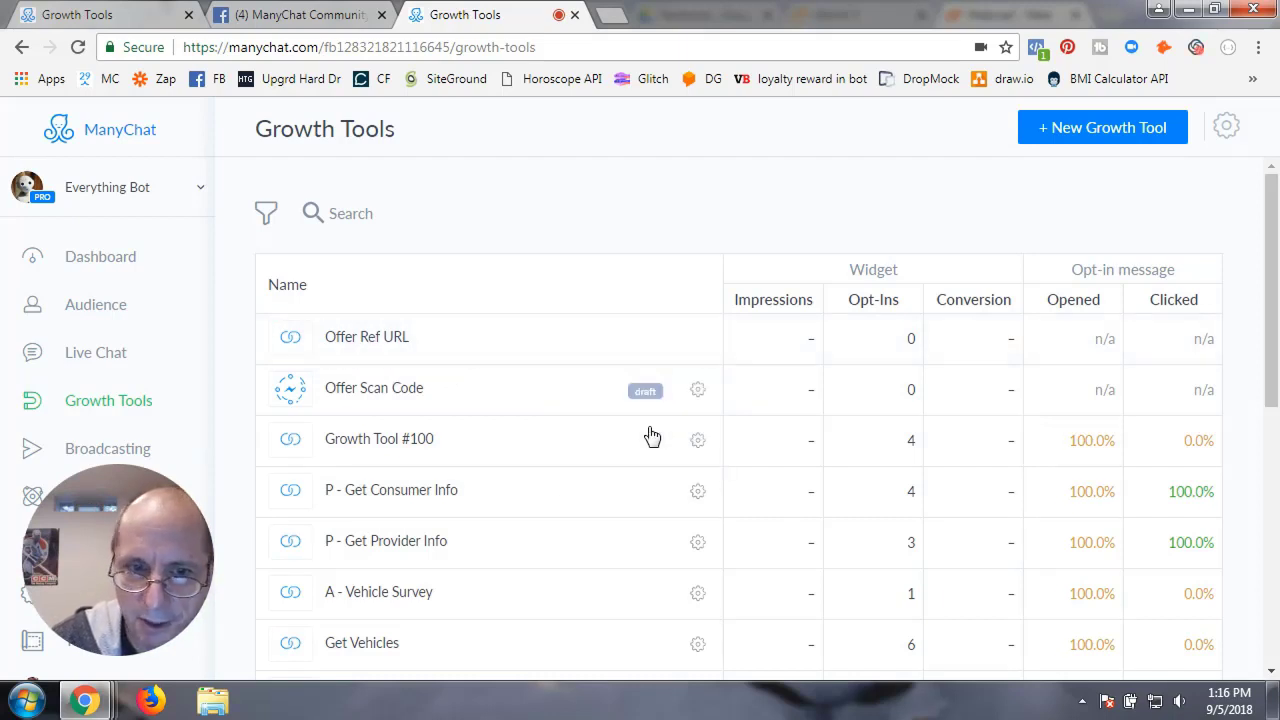
pyautogui.click(440, 350)
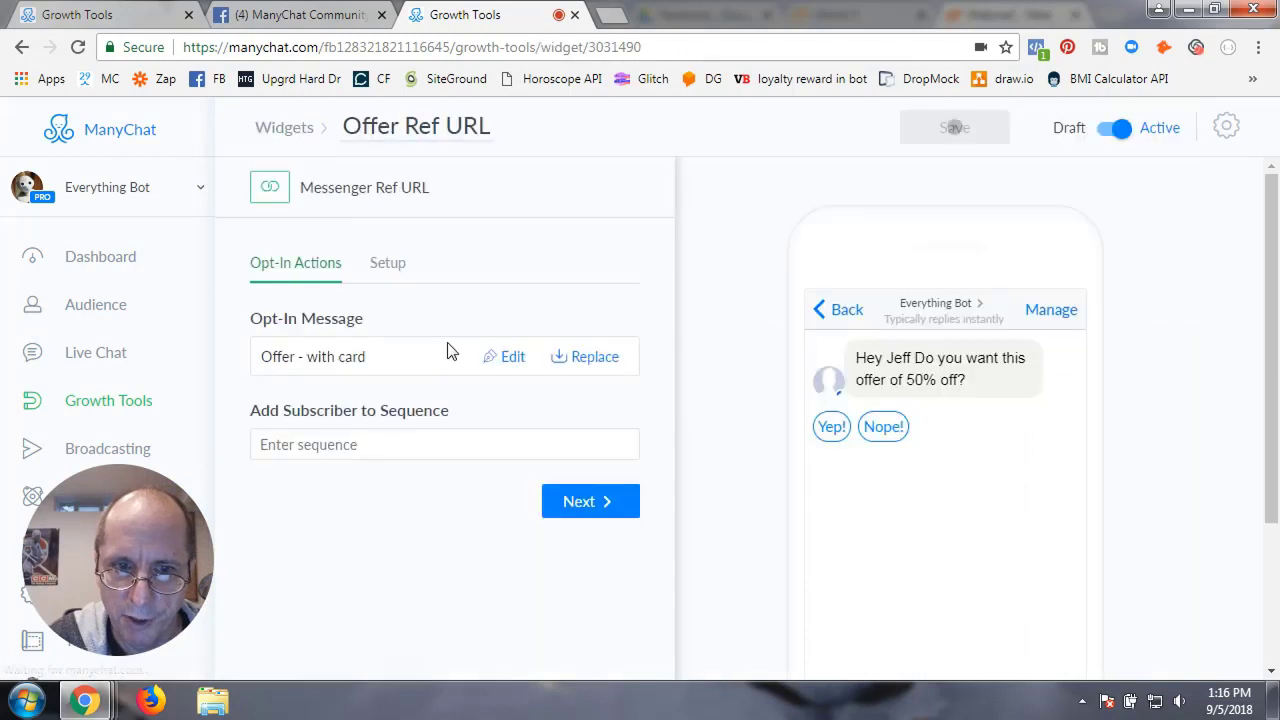
pyautogui.click(466, 132)
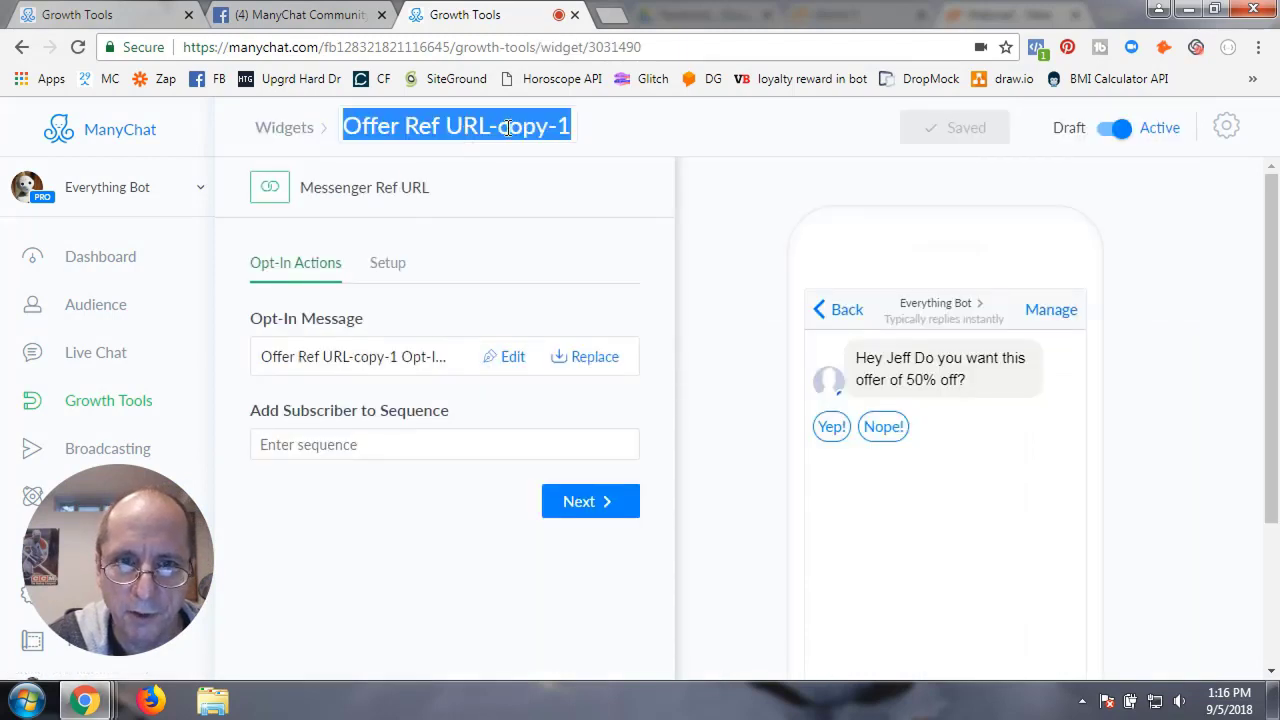
pyautogui.click(508, 128)
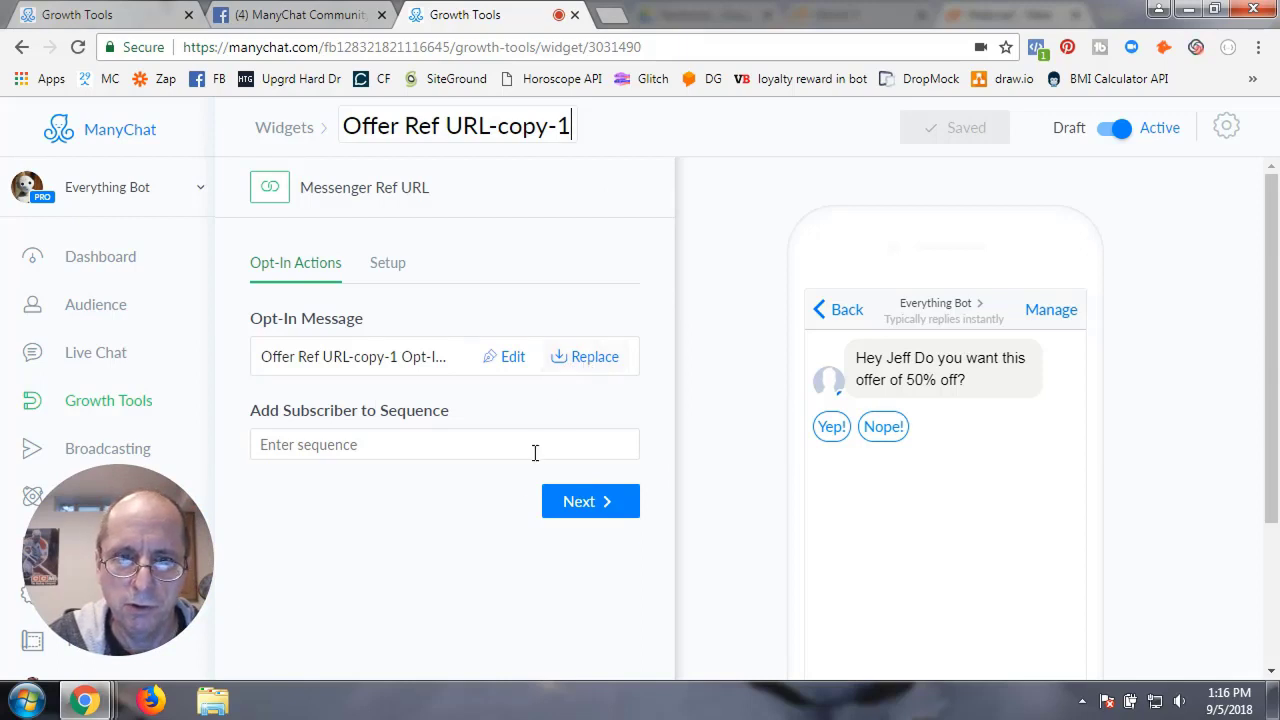
# Check which opt-in message the original Offer Ref URL growth tool uses and return to the growth tools list
pyautogui.click(285, 128)
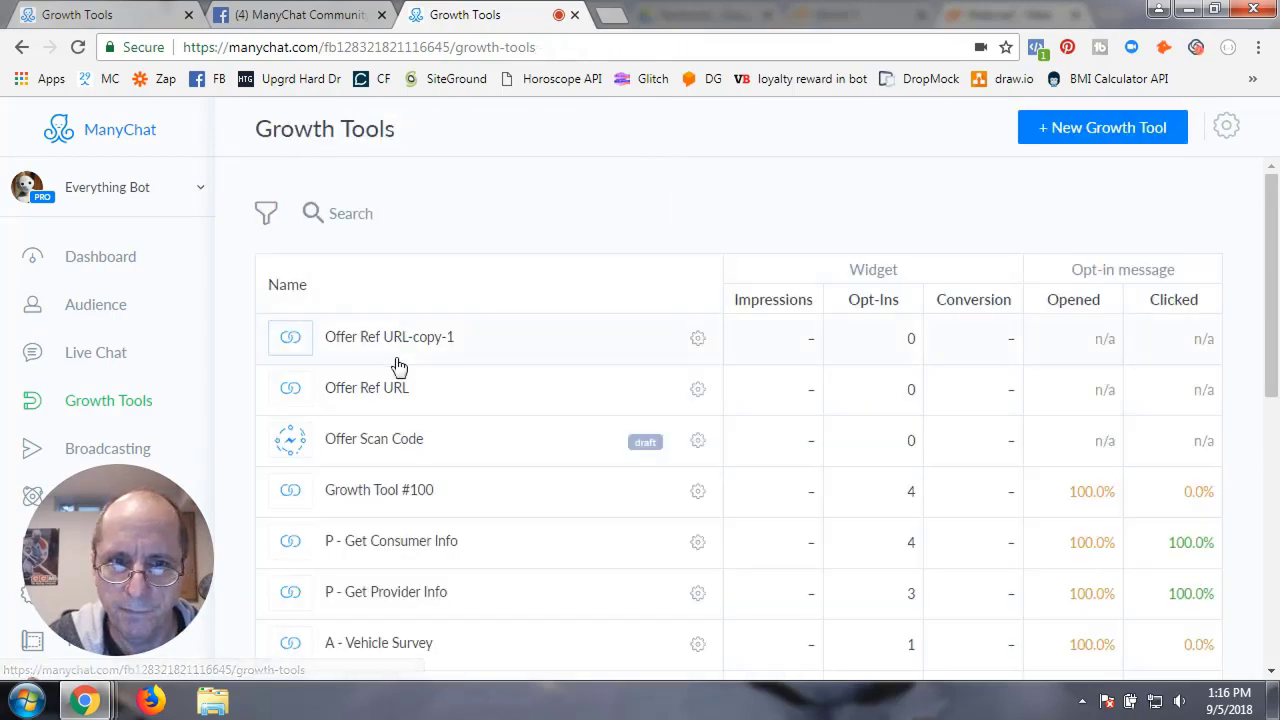
pyautogui.click(385, 398)
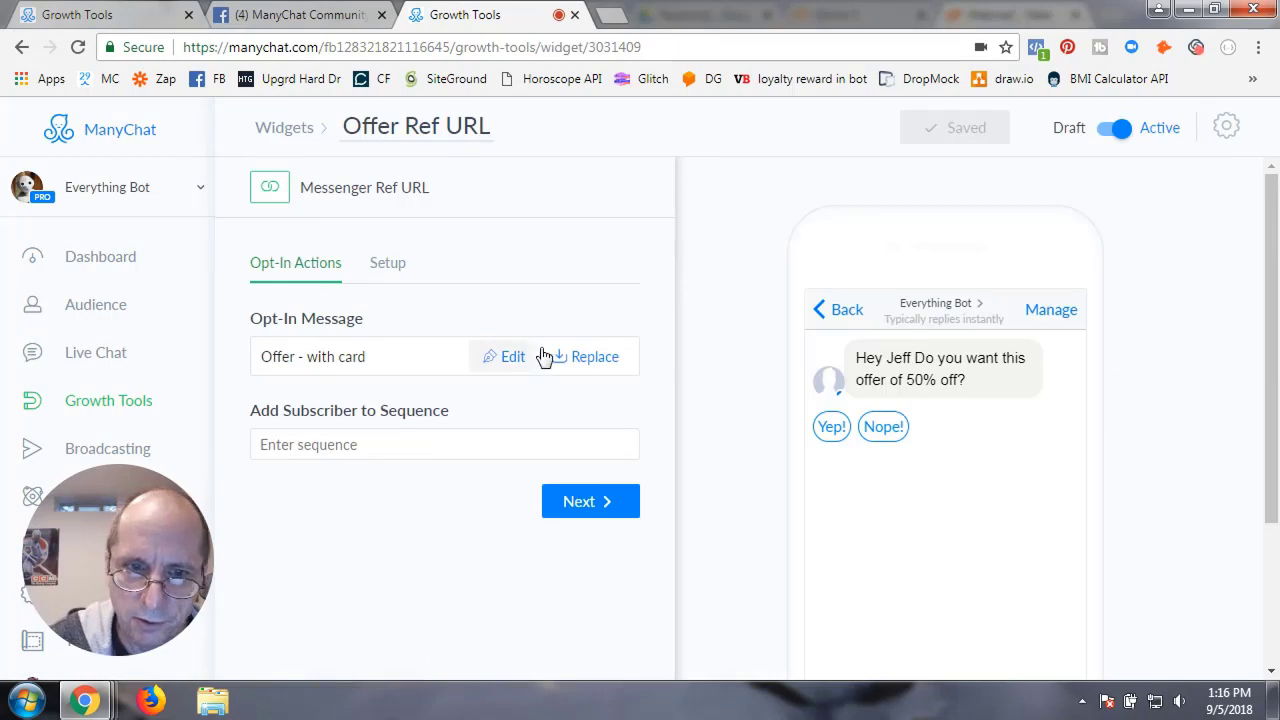
pyautogui.click(278, 130)
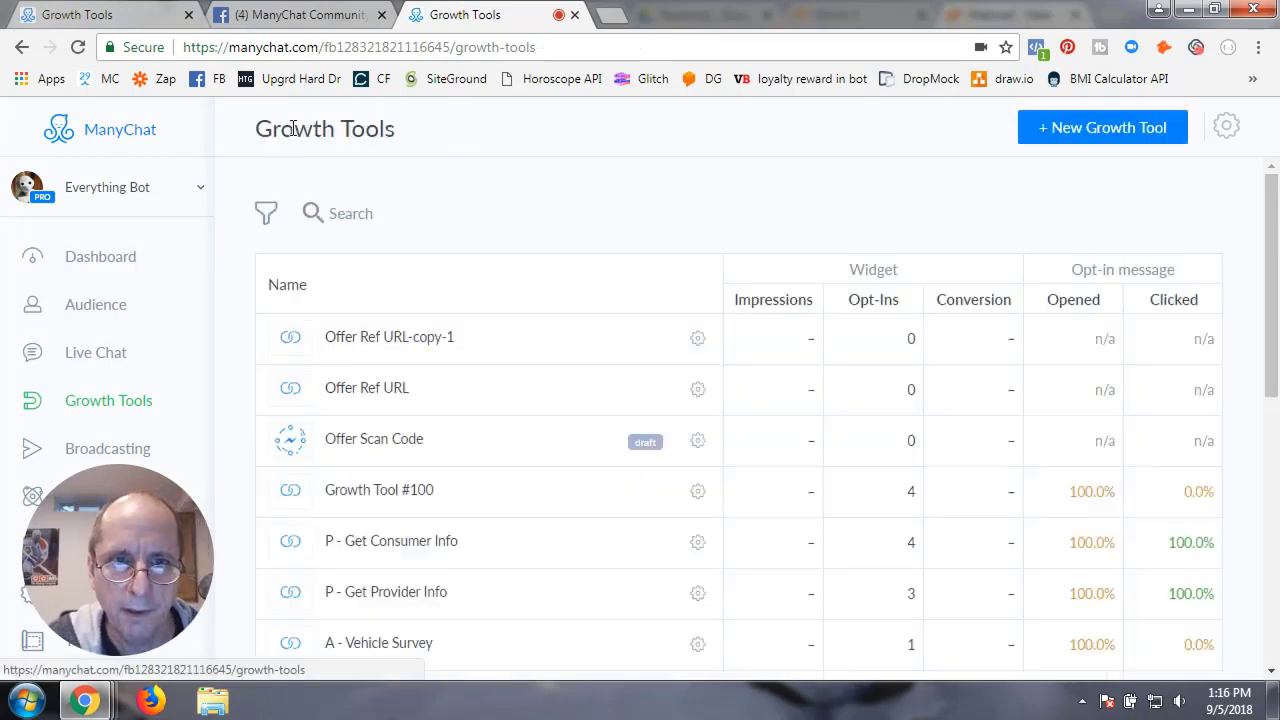
# Replace the opt-in message of Offer Ref URL-copy-1 with the Test folder's "Offer - with card" flow
pyautogui.click(390, 340)
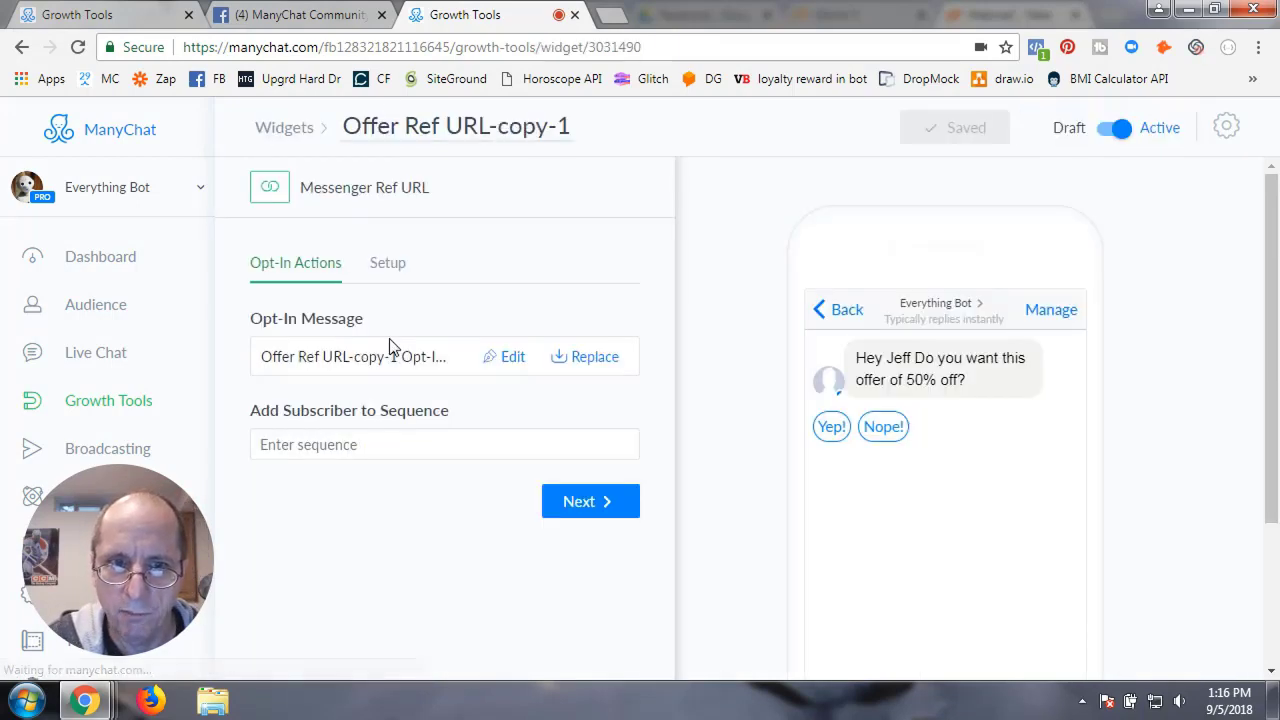
pyautogui.click(583, 358)
pyautogui.click(976, 608)
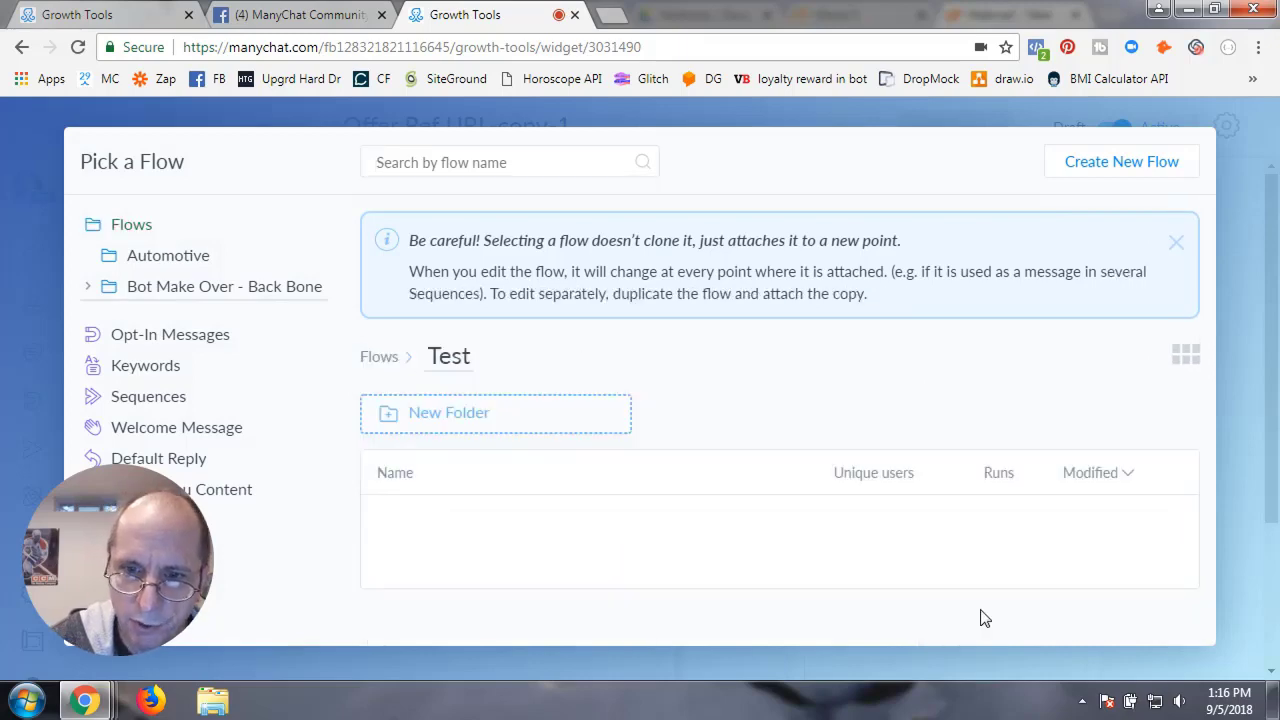
pyautogui.click(483, 563)
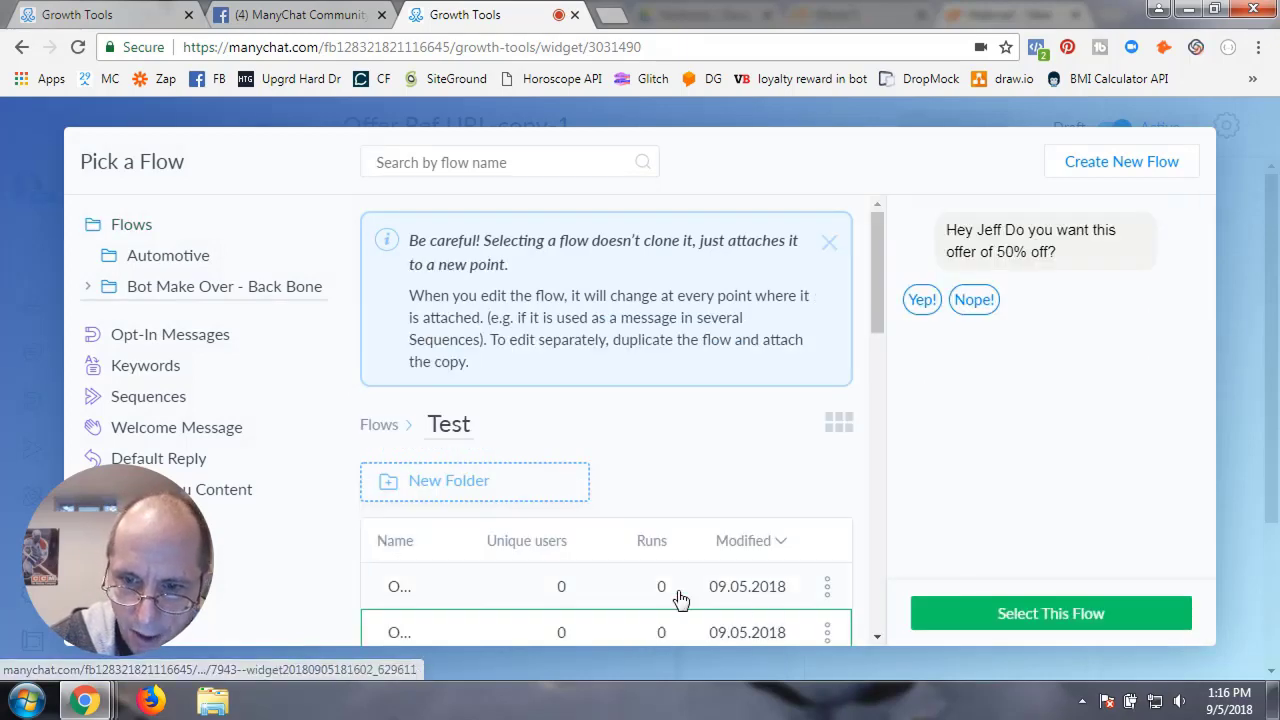
pyautogui.click(1040, 613)
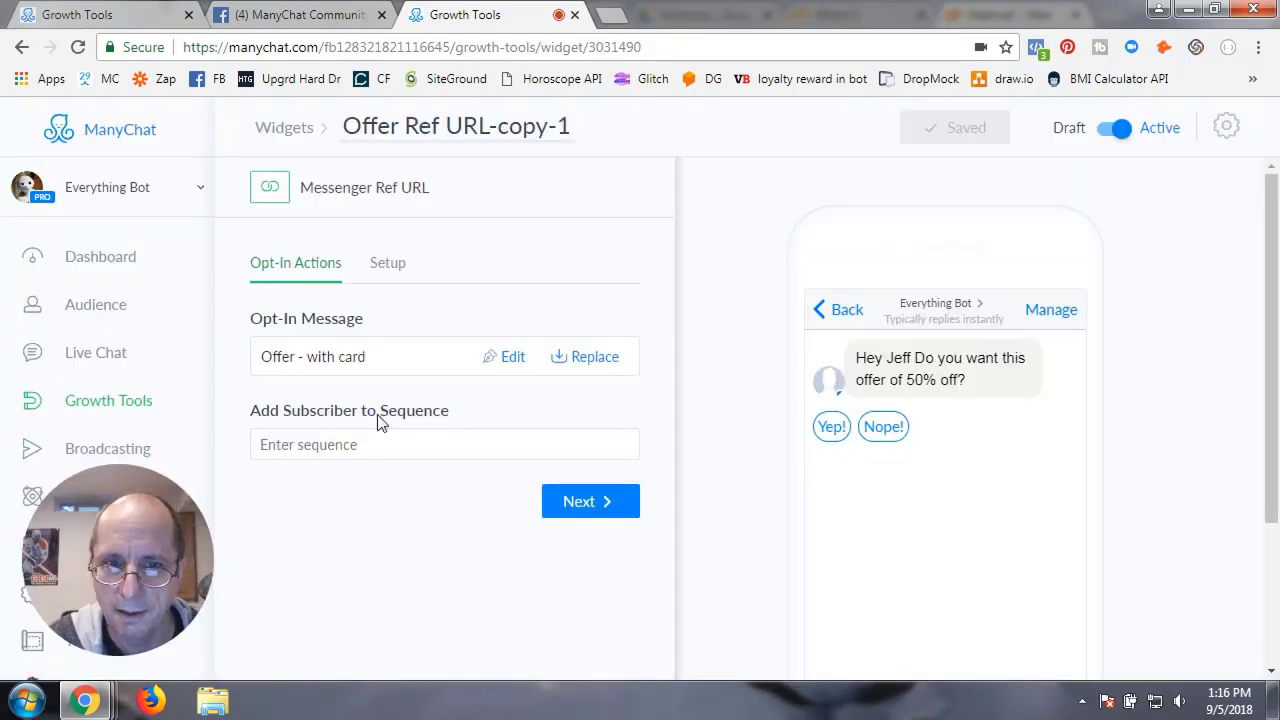
# Rename the copied growth tool as "Offer Ref URL for FB AD" and save it
pyautogui.click(450, 138)
pyautogui.click(464, 128)
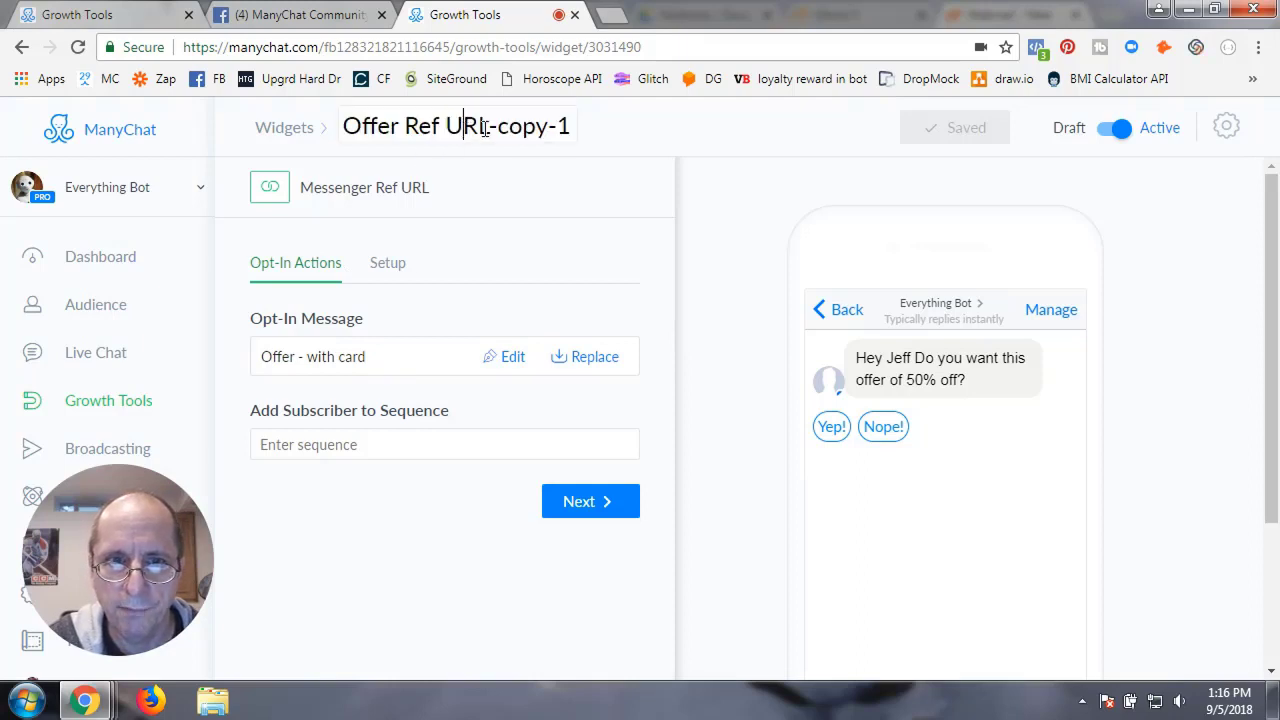
pyautogui.moveTo(491, 127); pyautogui.dragTo(563, 122)
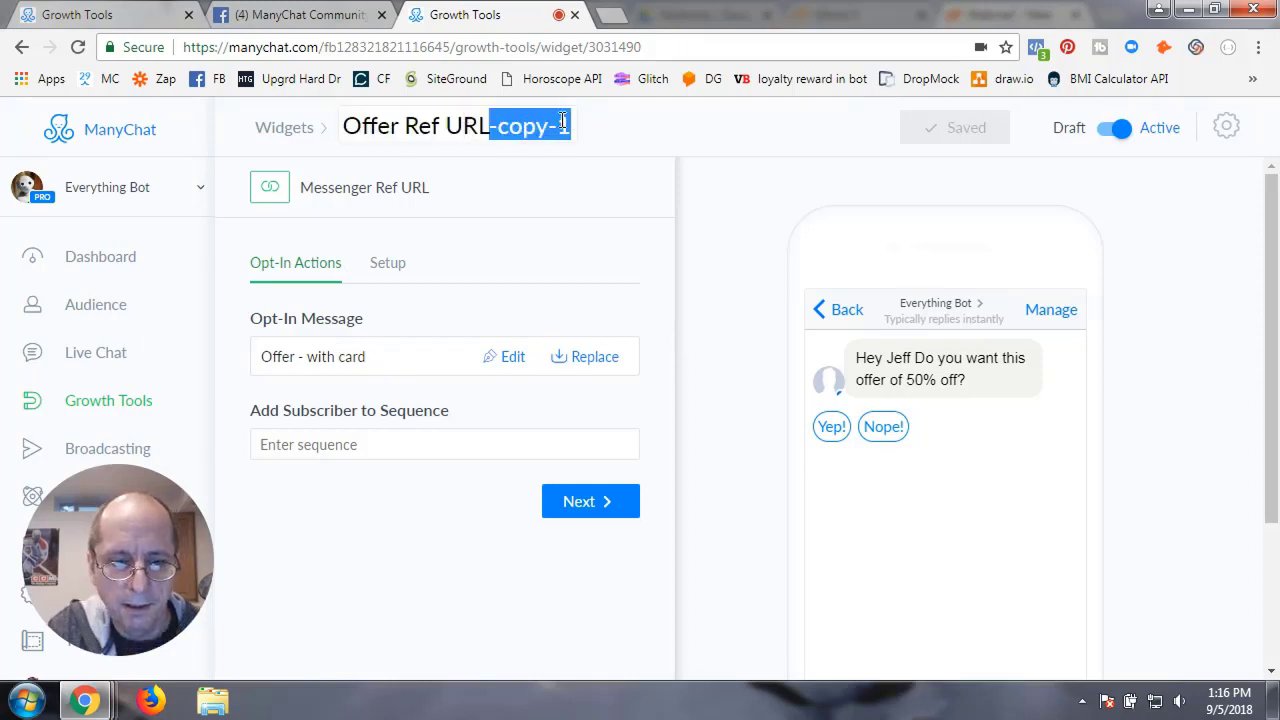
pyautogui.write('for FB')
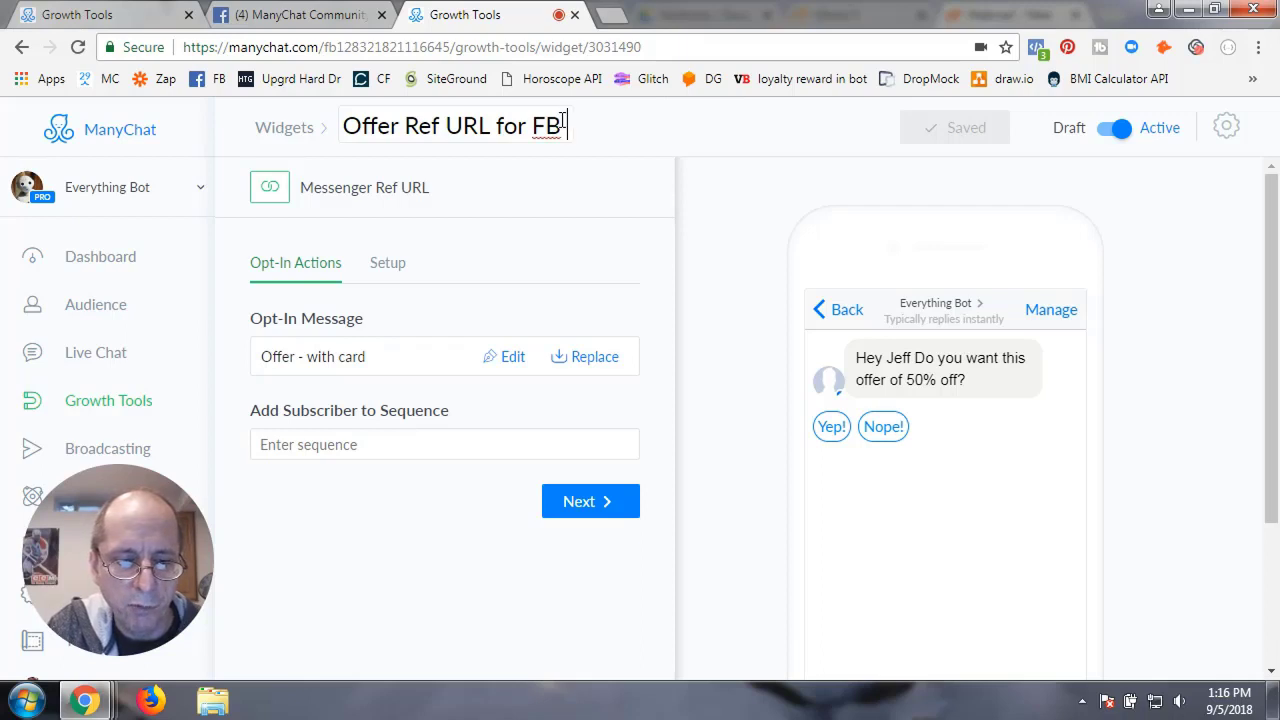
pyautogui.write(' AD')
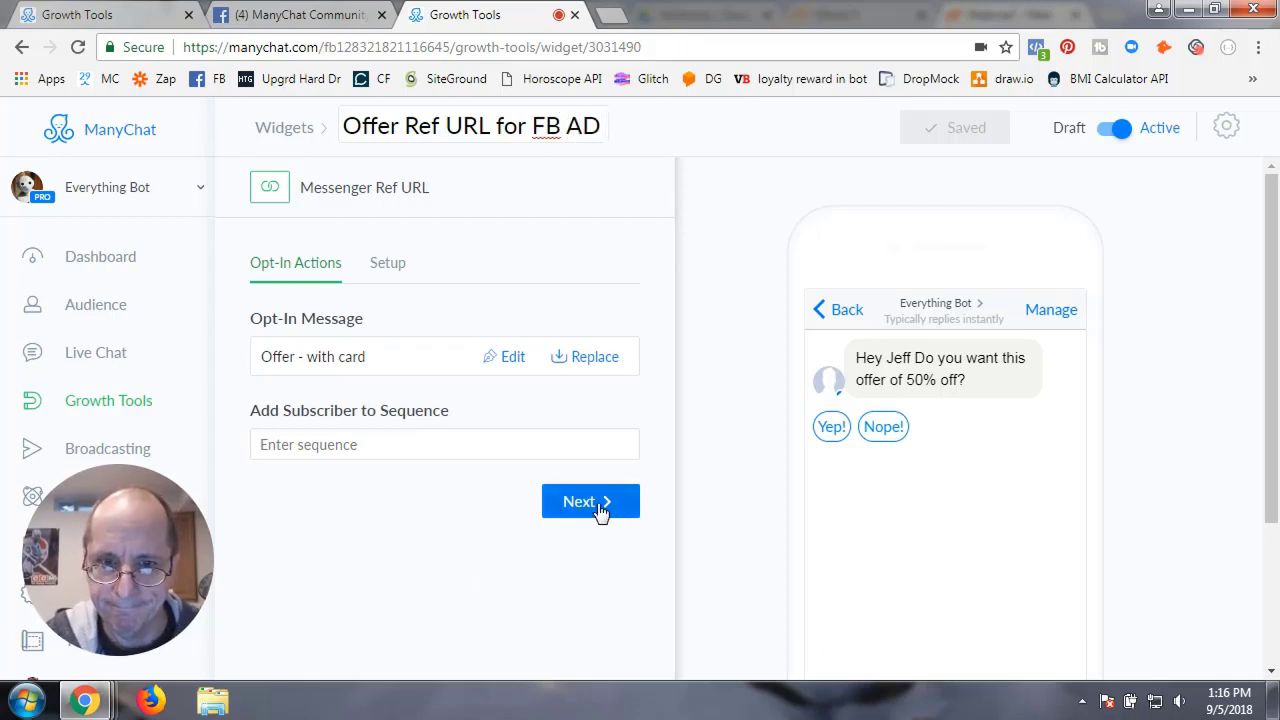
pyautogui.click(596, 504)
pyautogui.click(949, 132)
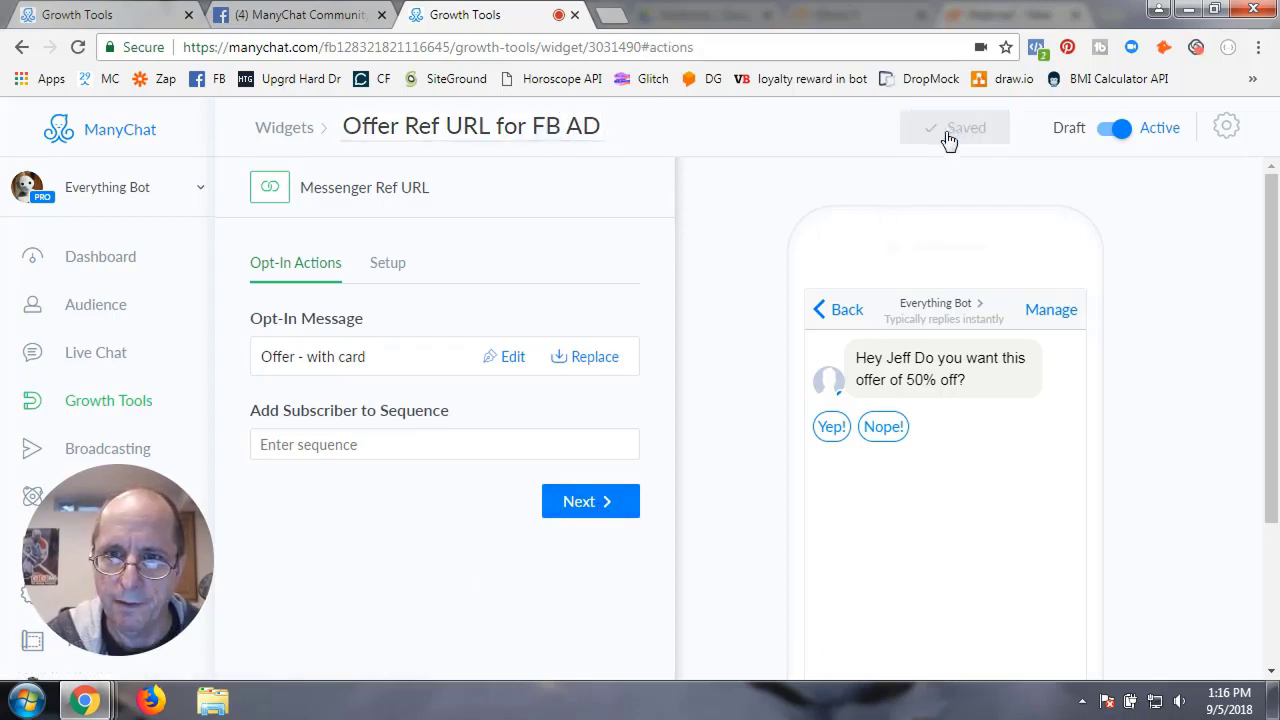
# Set the copied growth tool's custom ref parameter to "offerfbad" and save it
pyautogui.click(590, 501)
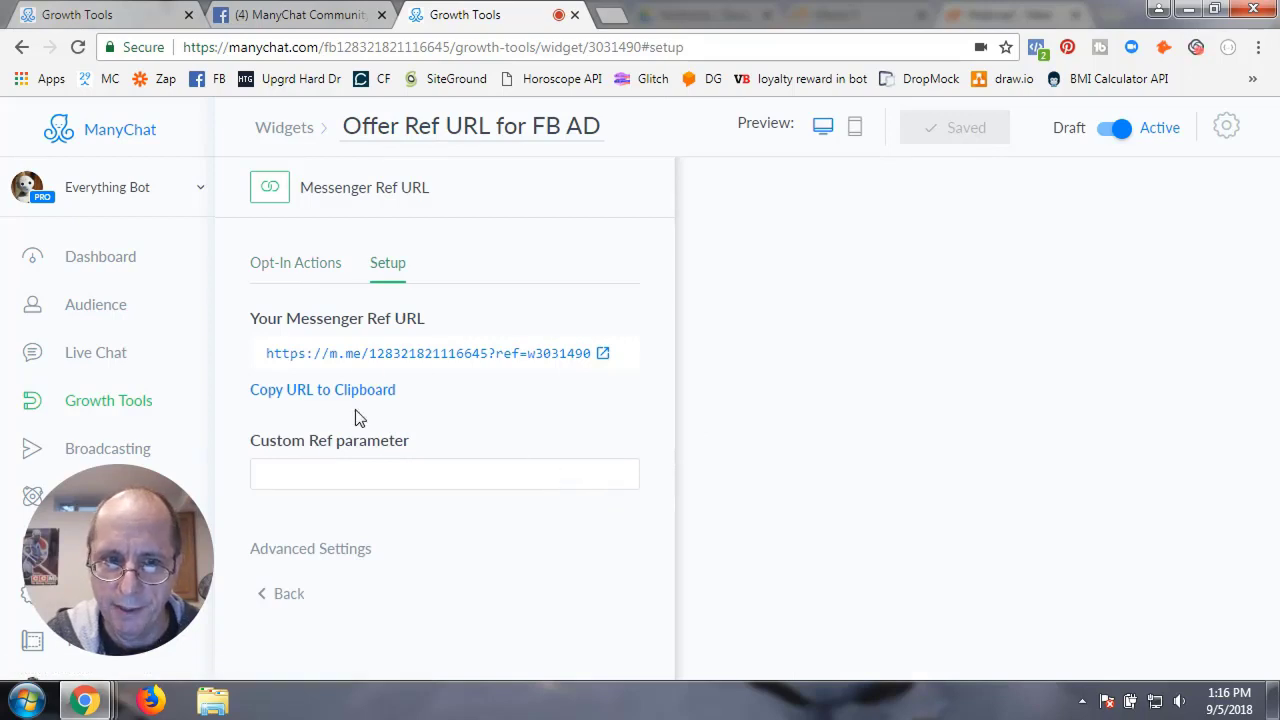
pyautogui.click(306, 481)
pyautogui.write('offerfbad')
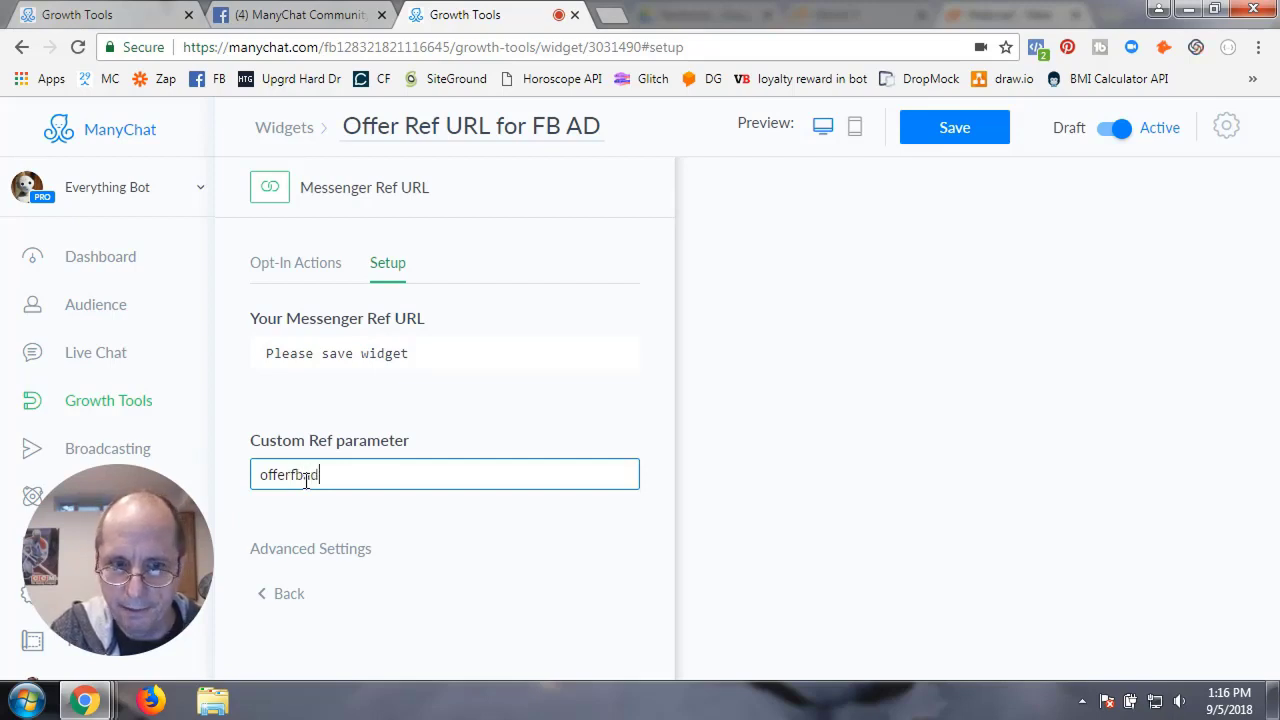
pyautogui.click(936, 140)
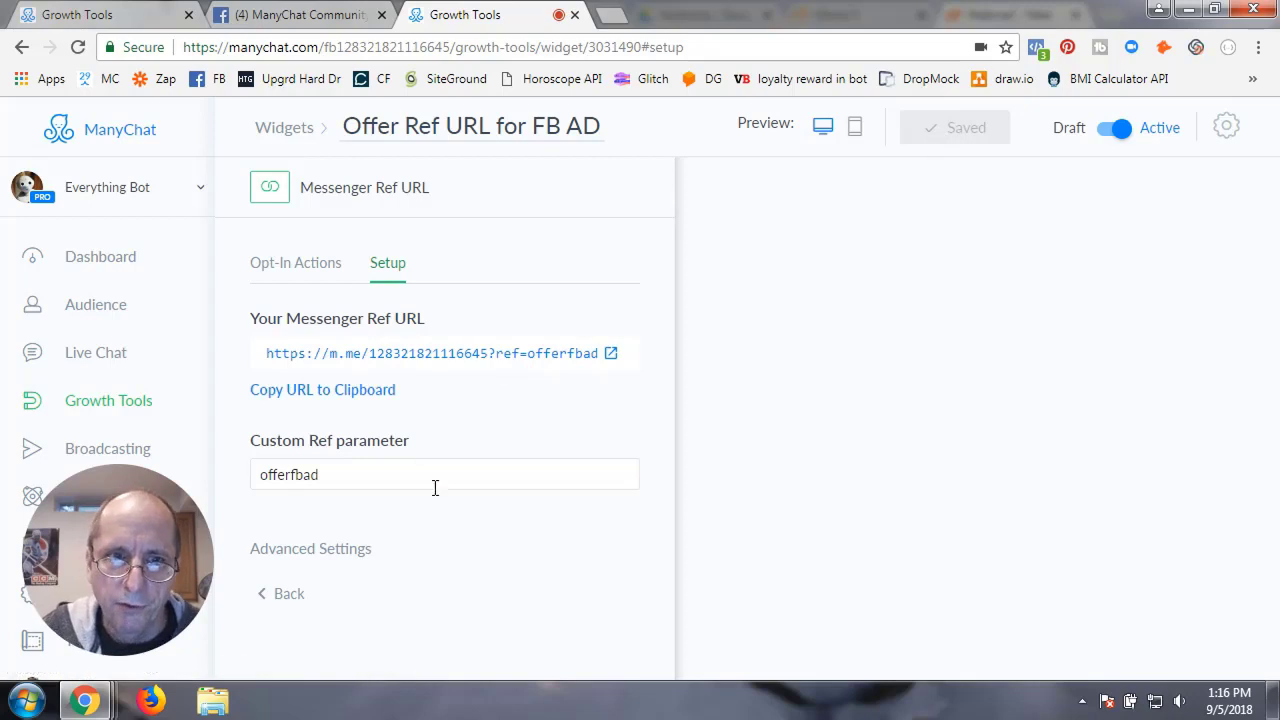
# Copy the Messenger Ref URL of the original Offer Ref URL growth tool to the clipboard
pyautogui.click(291, 131)
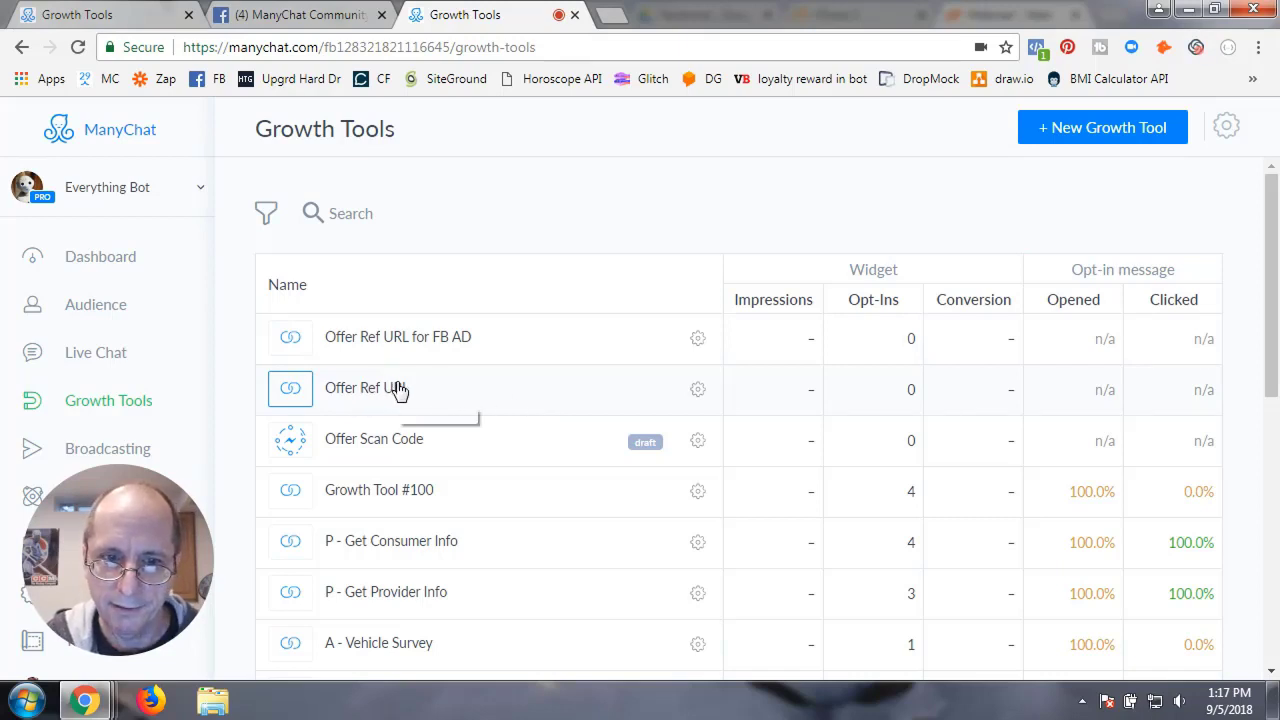
pyautogui.click(392, 388)
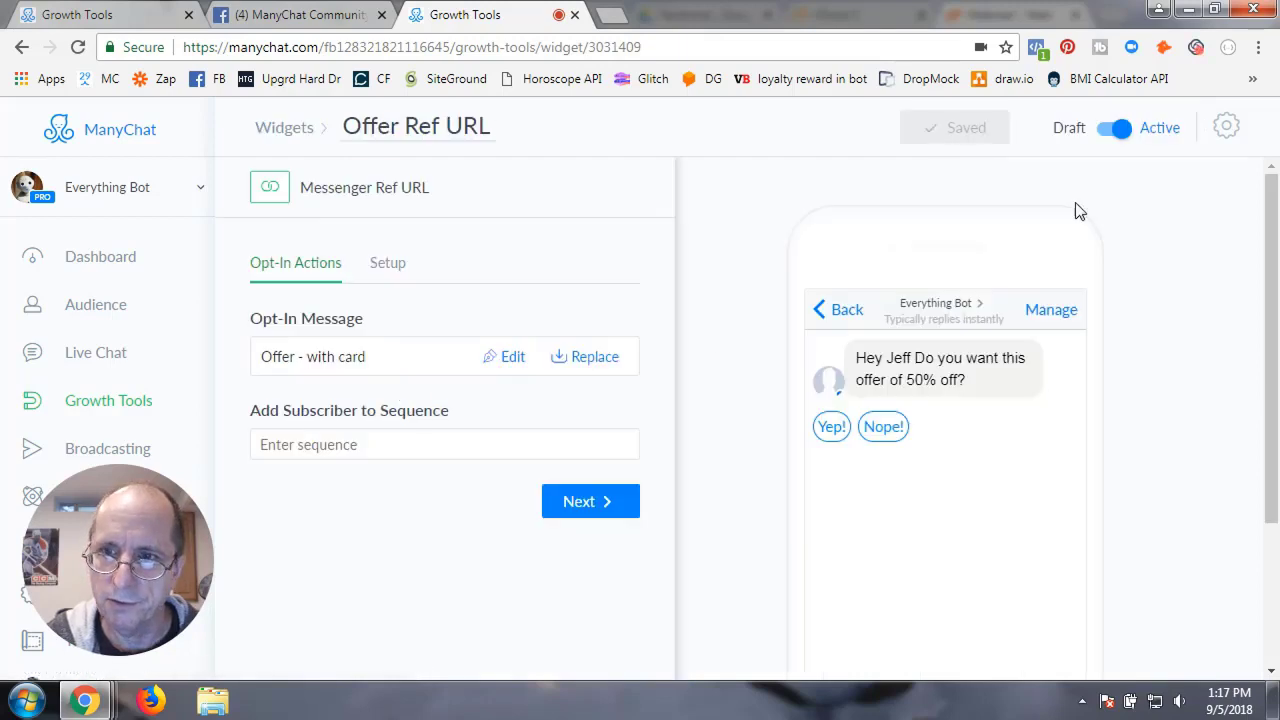
pyautogui.click(586, 508)
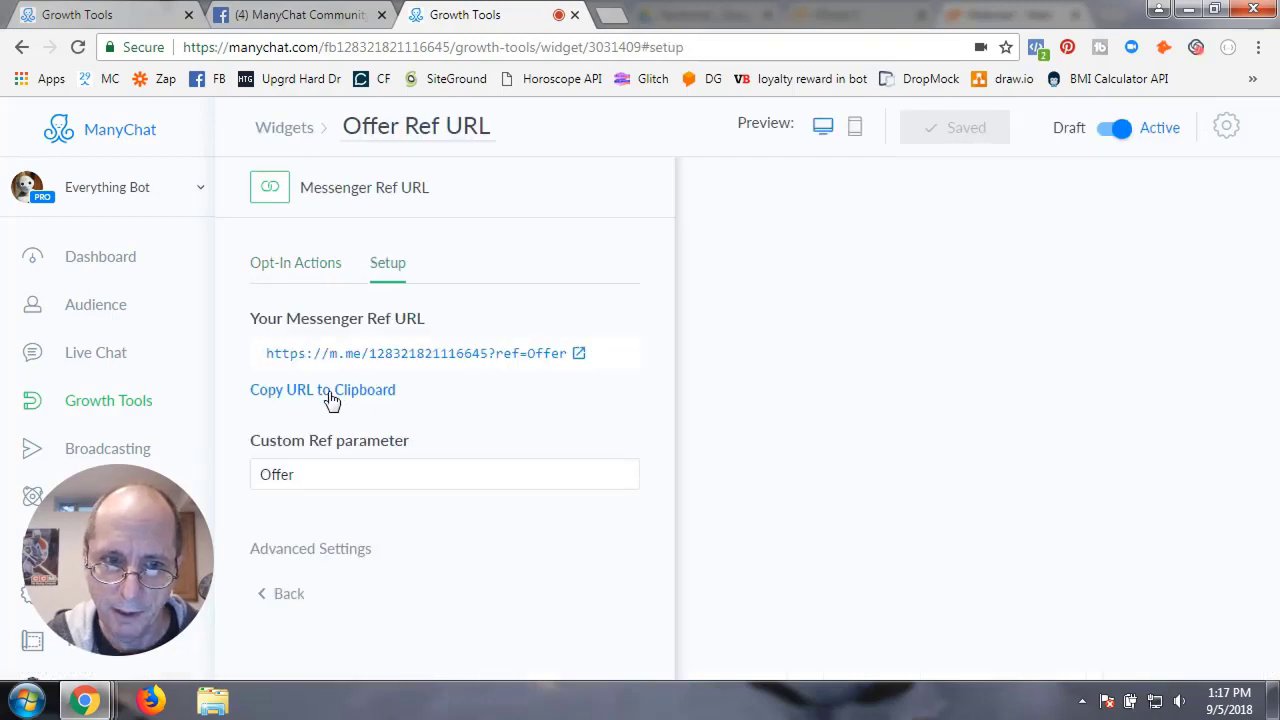
pyautogui.click(332, 398)
# Open the copied Ref URL in a new browser tab and answer the bot's 50% off offer with "Yep!" in Messenger
pyautogui.click(611, 16)
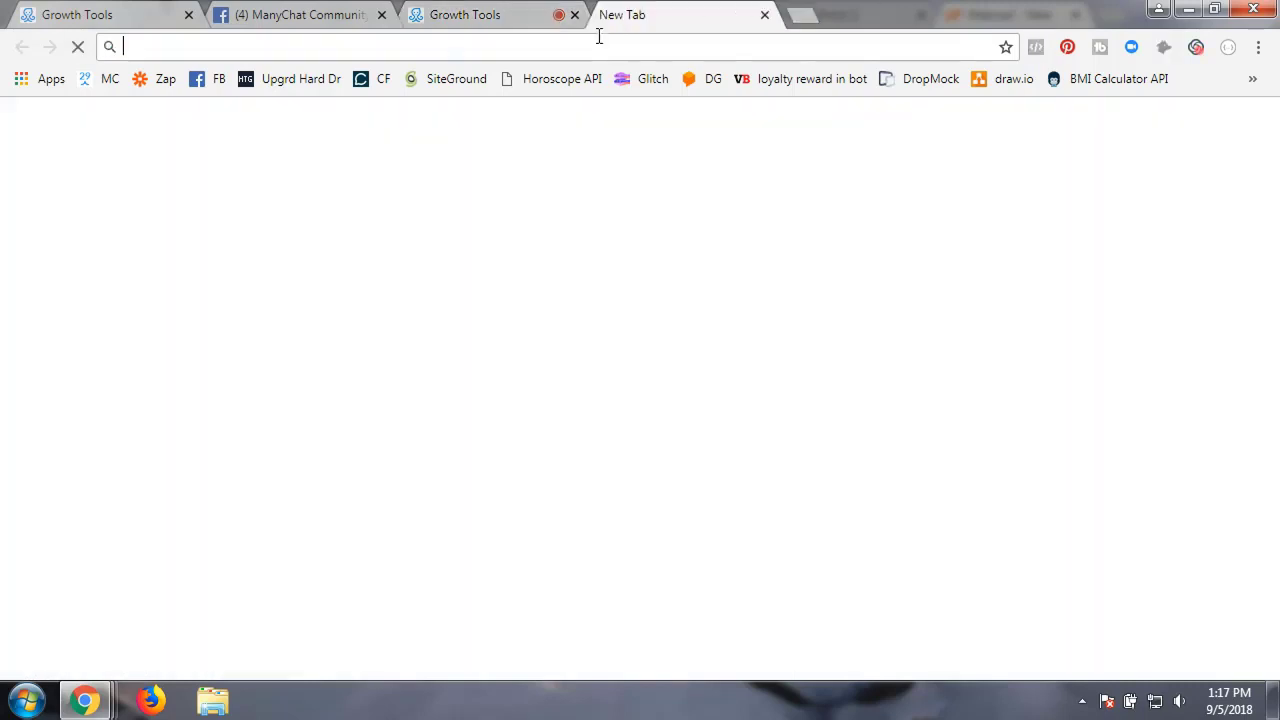
pyautogui.click(368, 396)
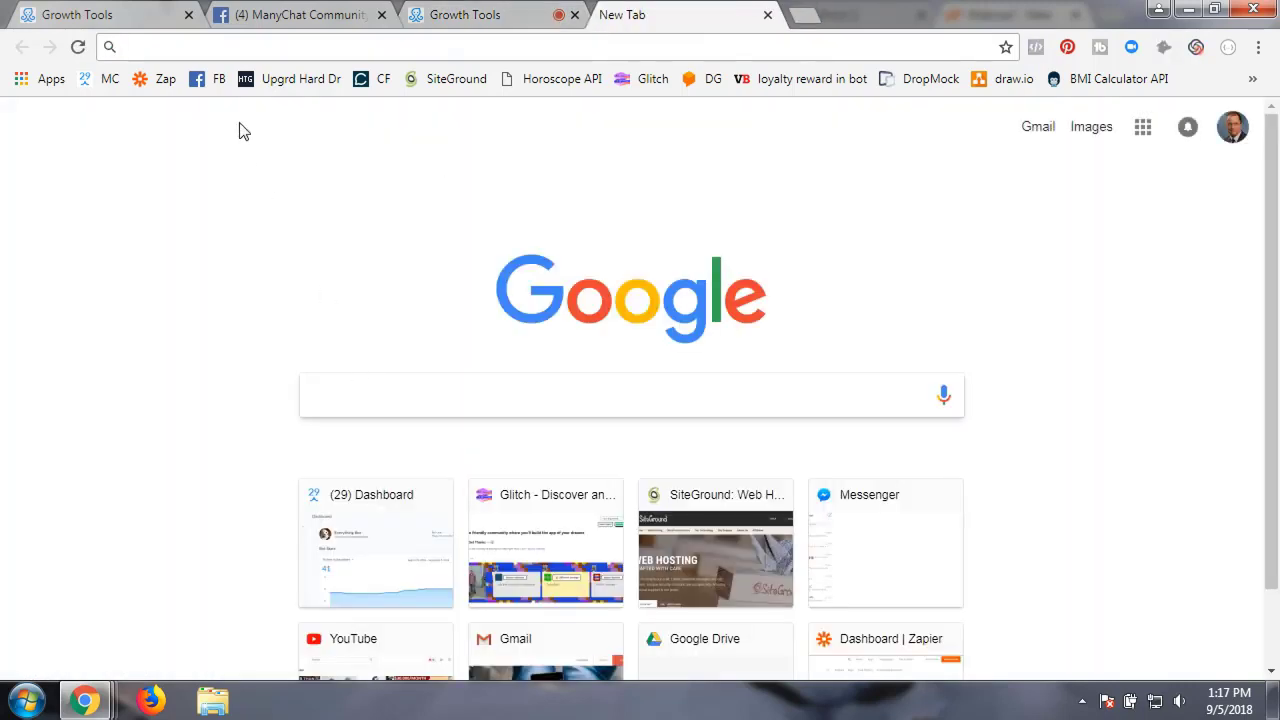
pyautogui.click(237, 47)
pyautogui.hotkey('ctrl', 'v')
pyautogui.press('Return')
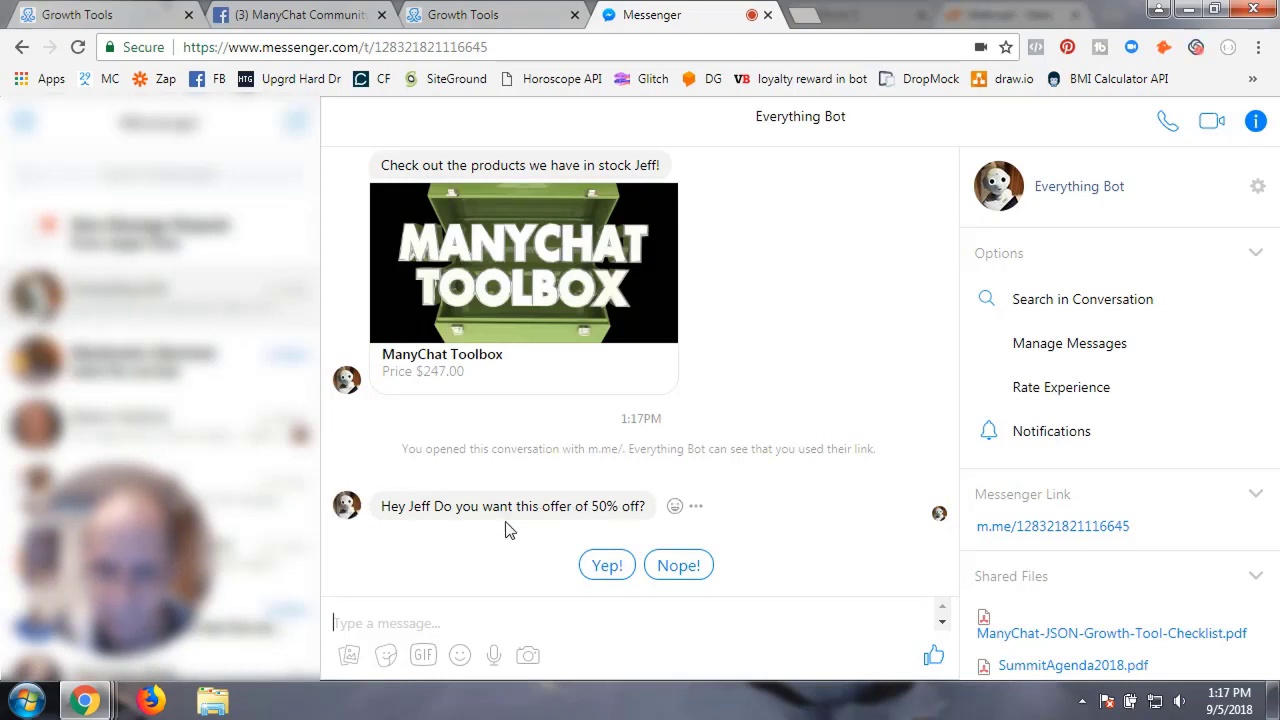
pyautogui.click(607, 566)
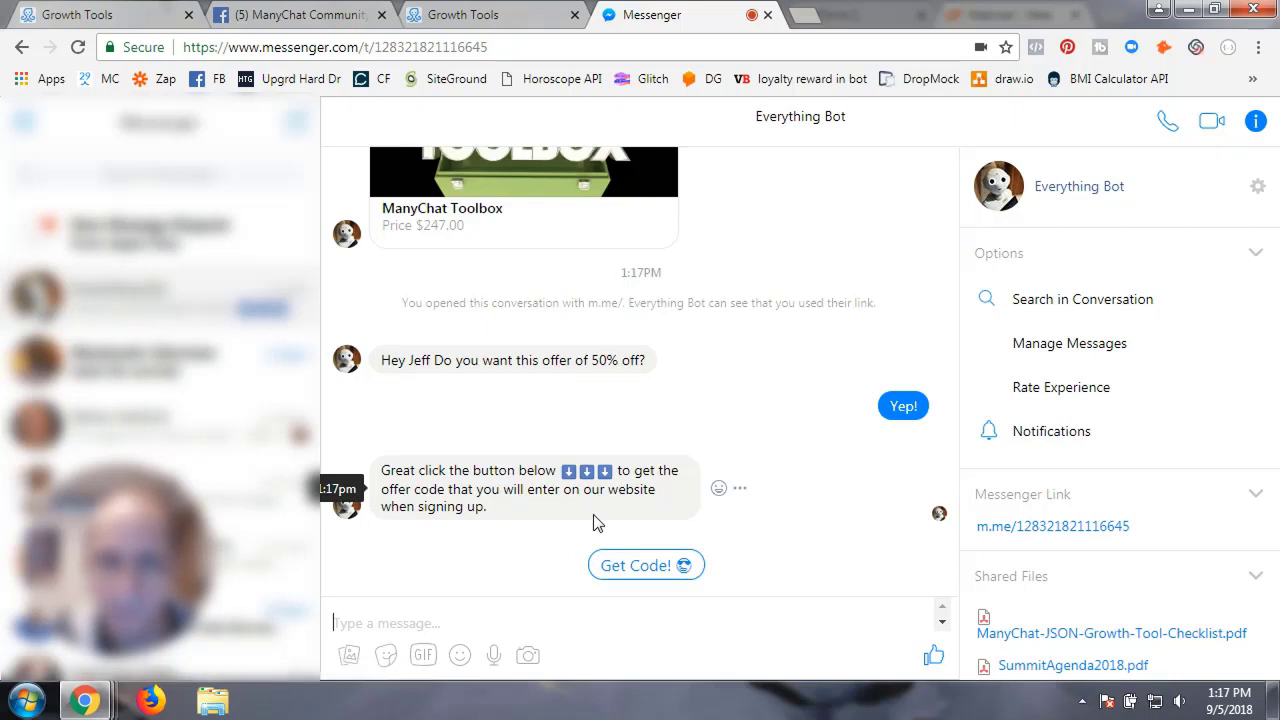
# Request the offer code with "Get Code!" and share the "Share with your friends" card with a personal contact
pyautogui.click(676, 566)
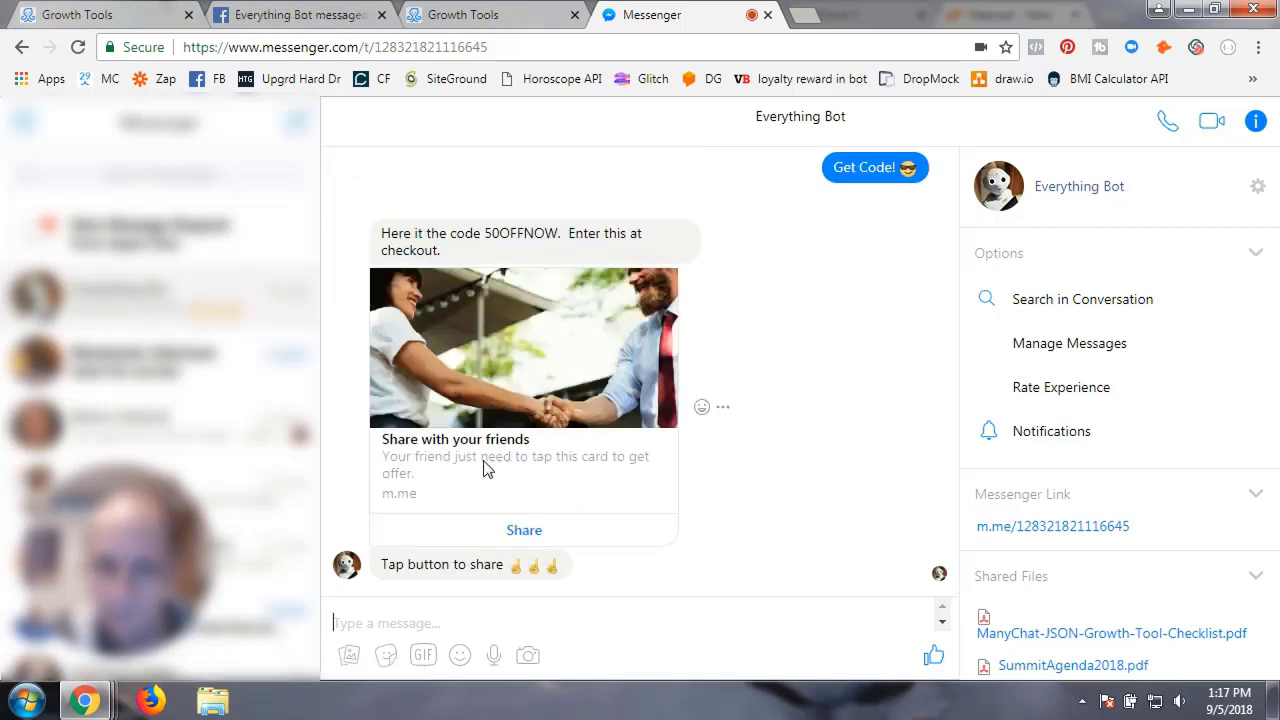
pyautogui.click(513, 540)
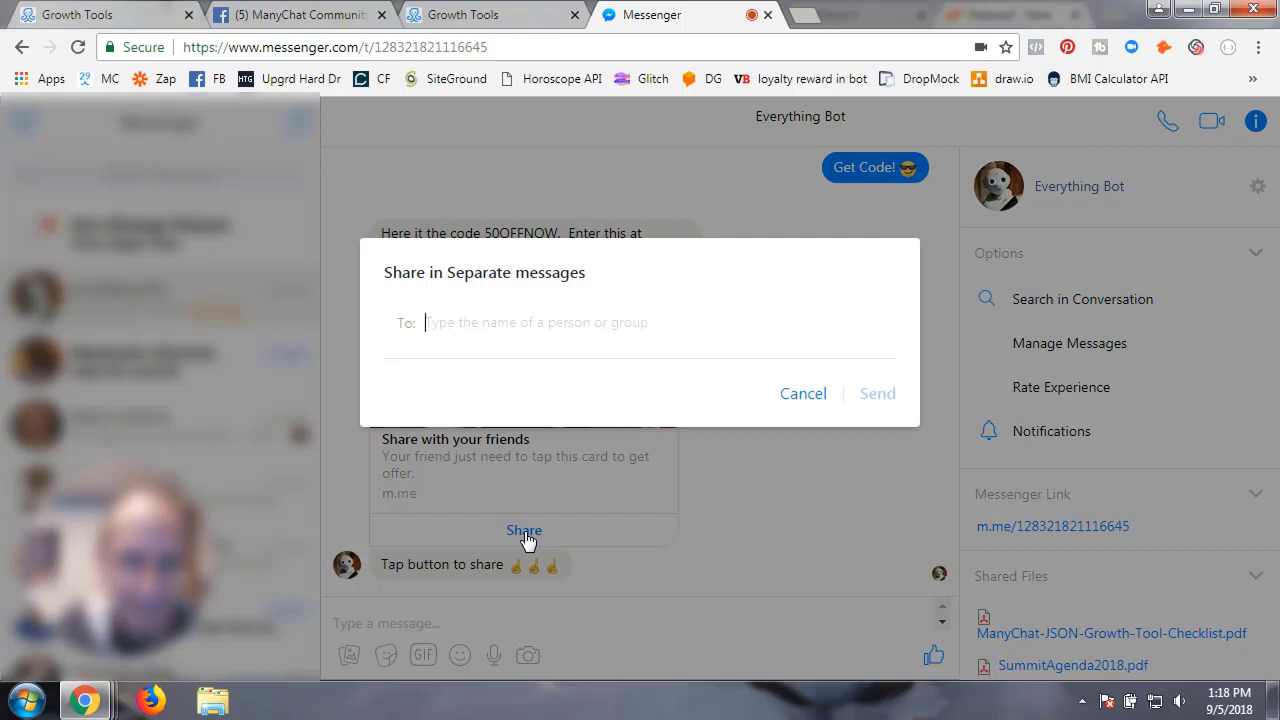
pyautogui.write('cubinski')
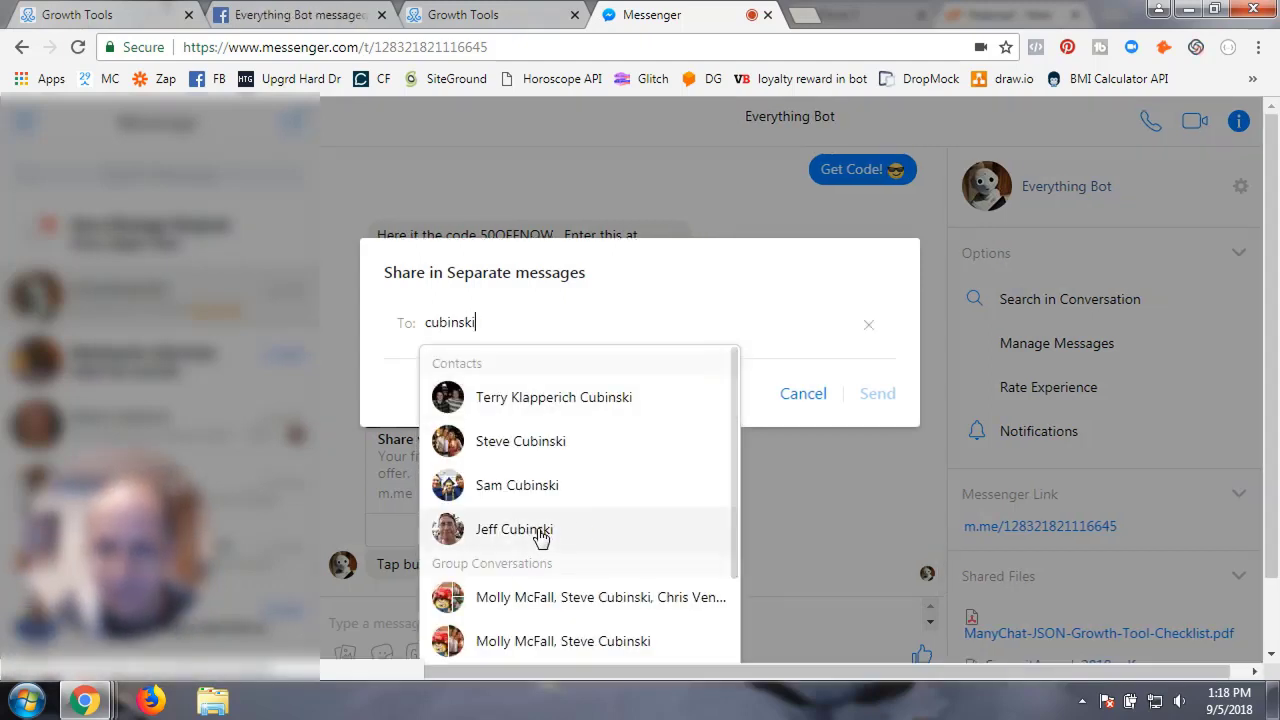
pyautogui.click(540, 538)
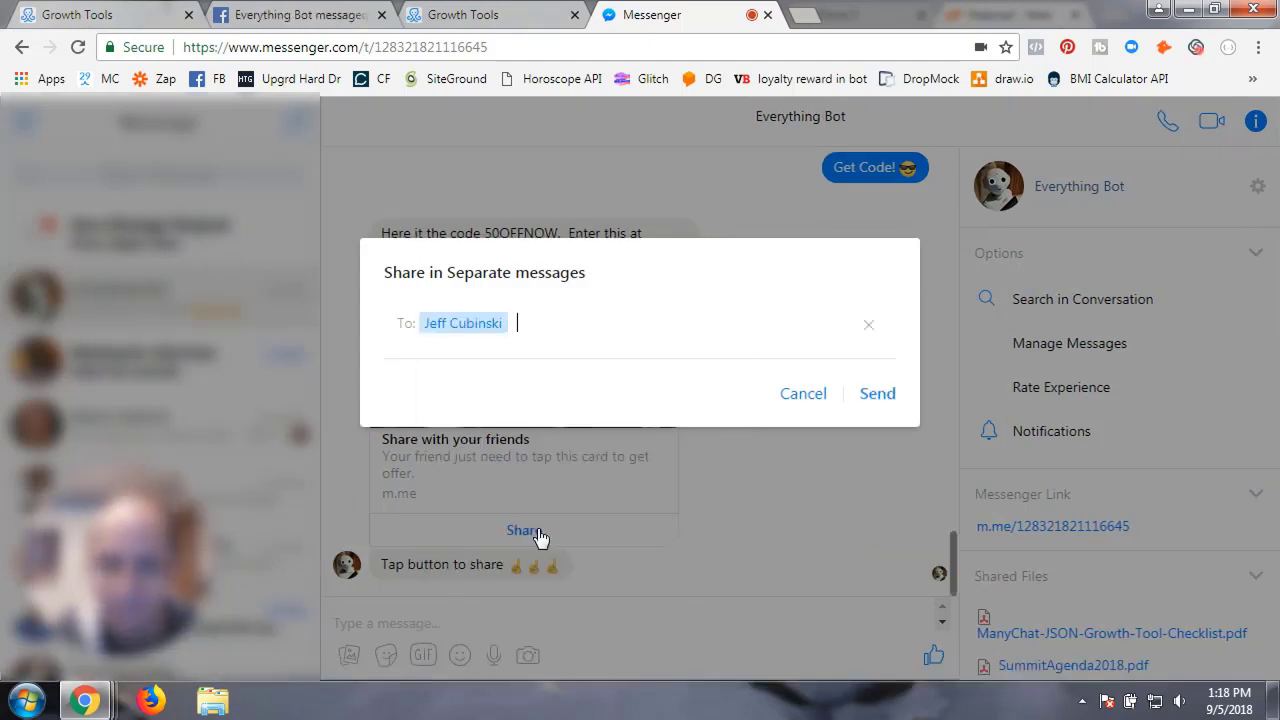
pyautogui.click(878, 394)
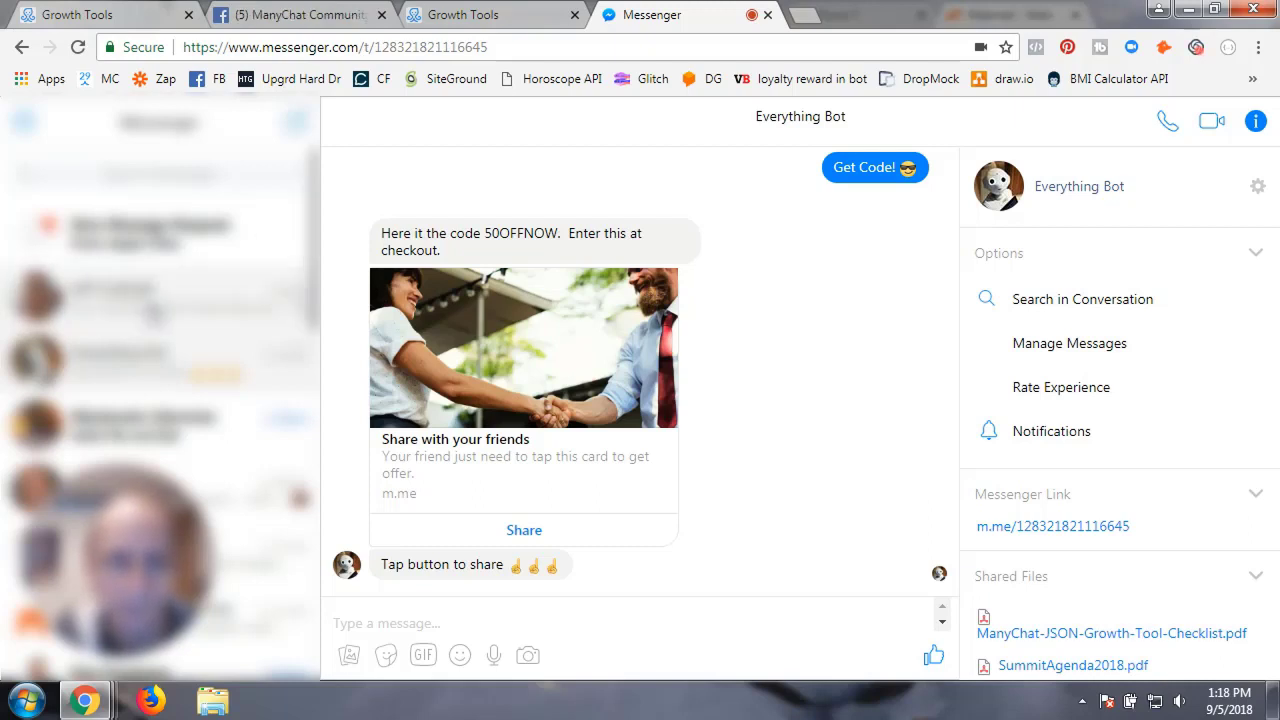
# Open the shared card from the contact's conversation and answer the bot's 50% off offer with "Nope!"
pyautogui.click(155, 312)
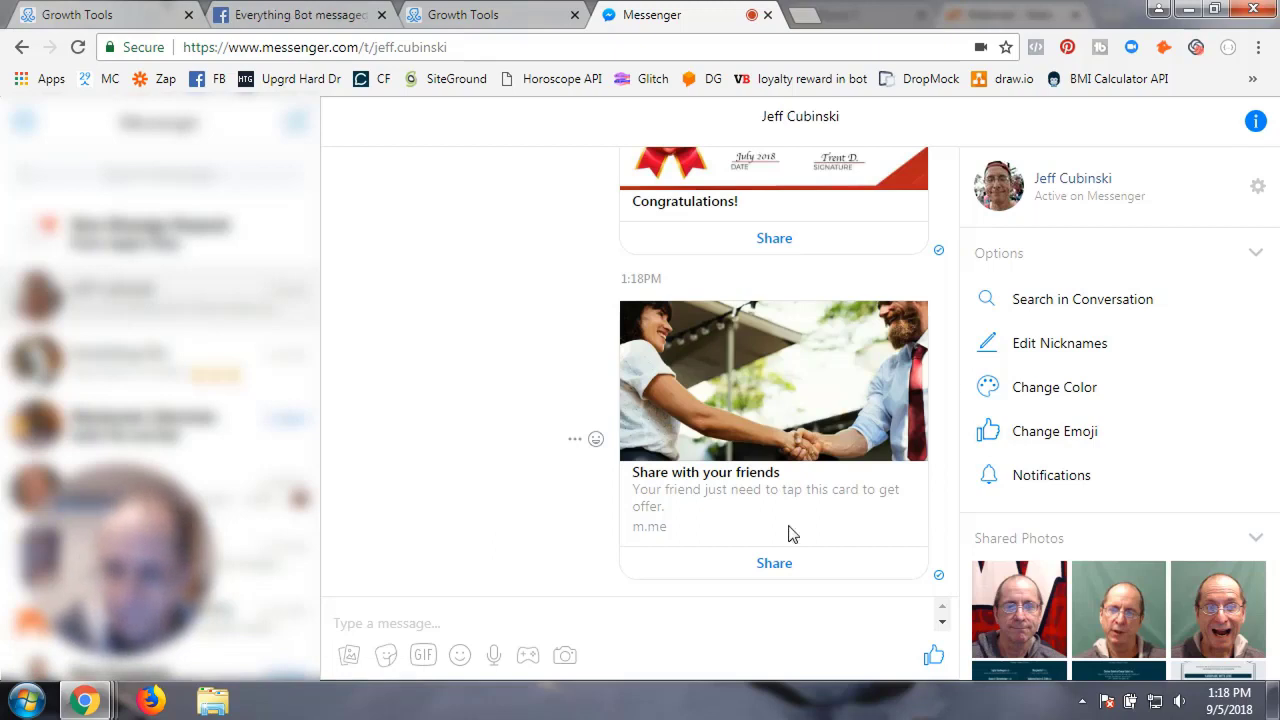
pyautogui.click(776, 444)
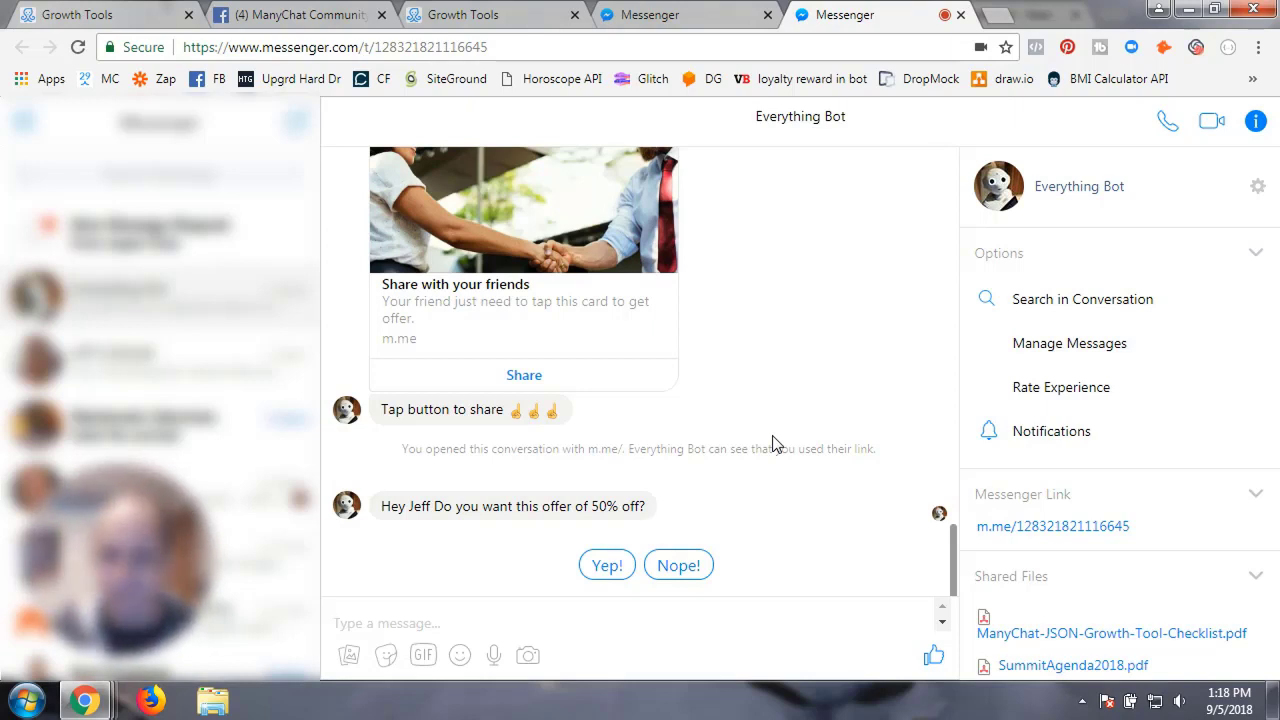
pyautogui.click(680, 571)
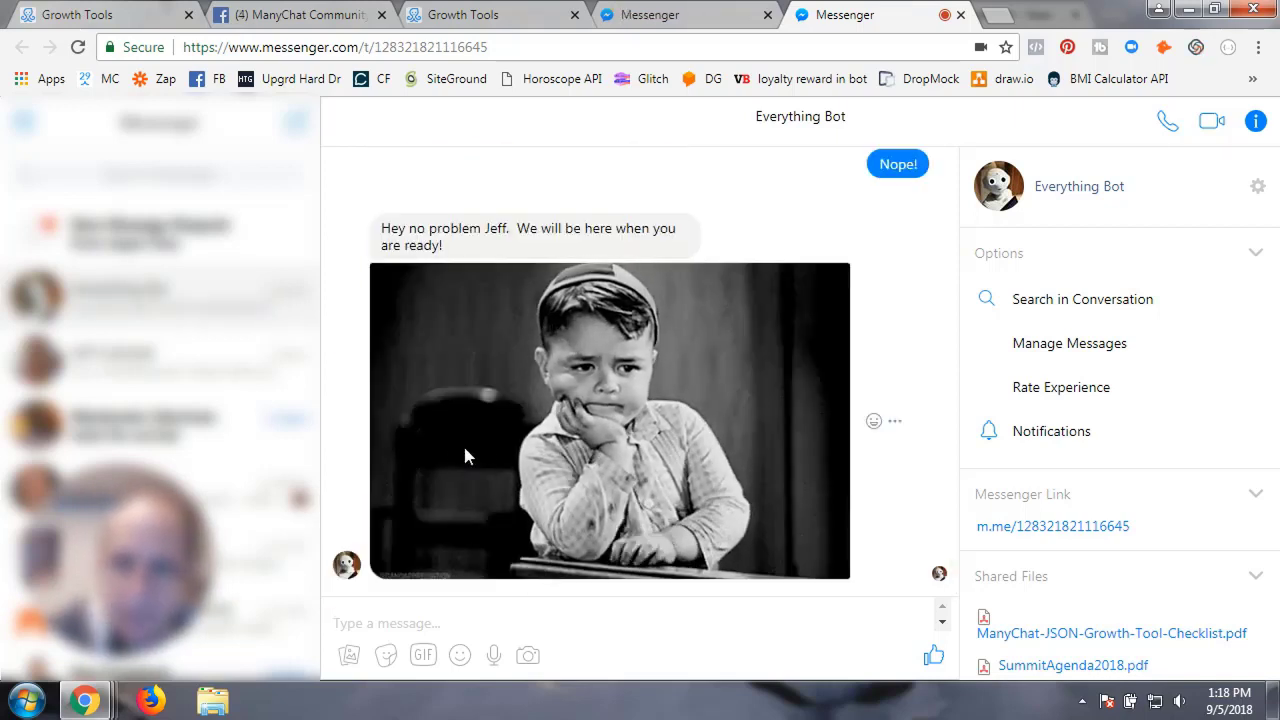
# Switch back to ManyChat and show the list of all growth tools
pyautogui.click(505, 16)
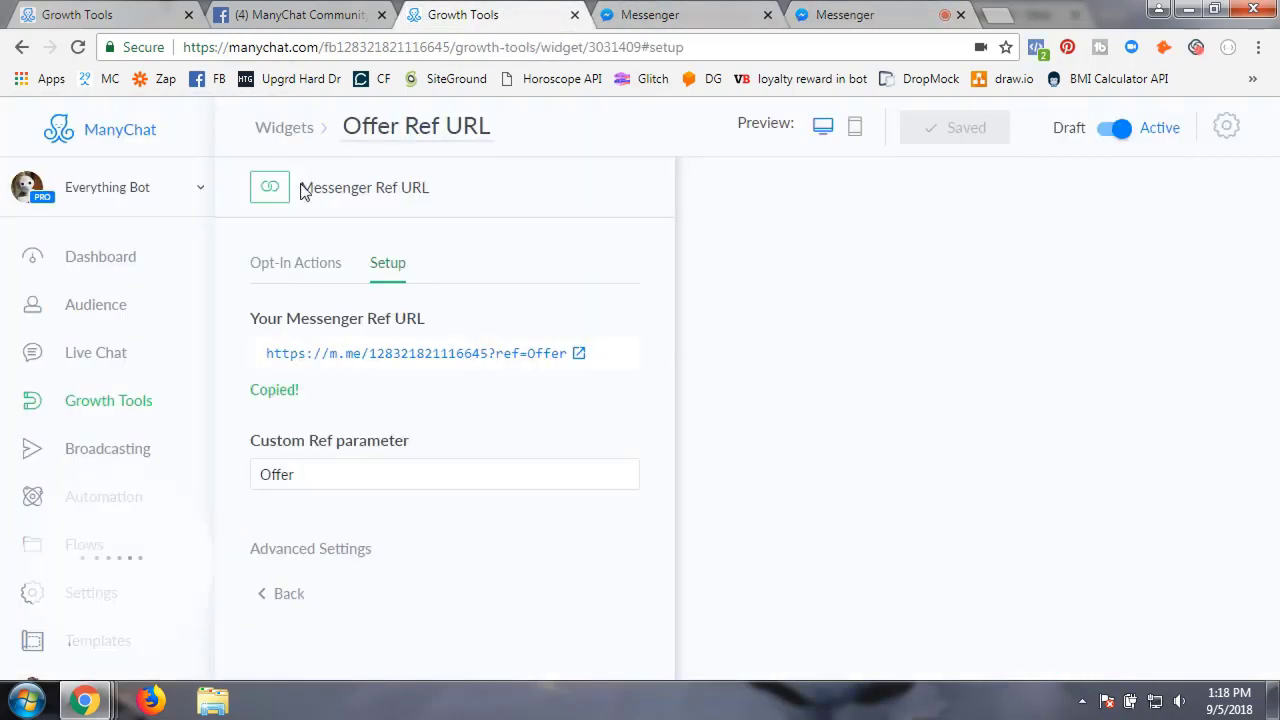
pyautogui.click(115, 262)
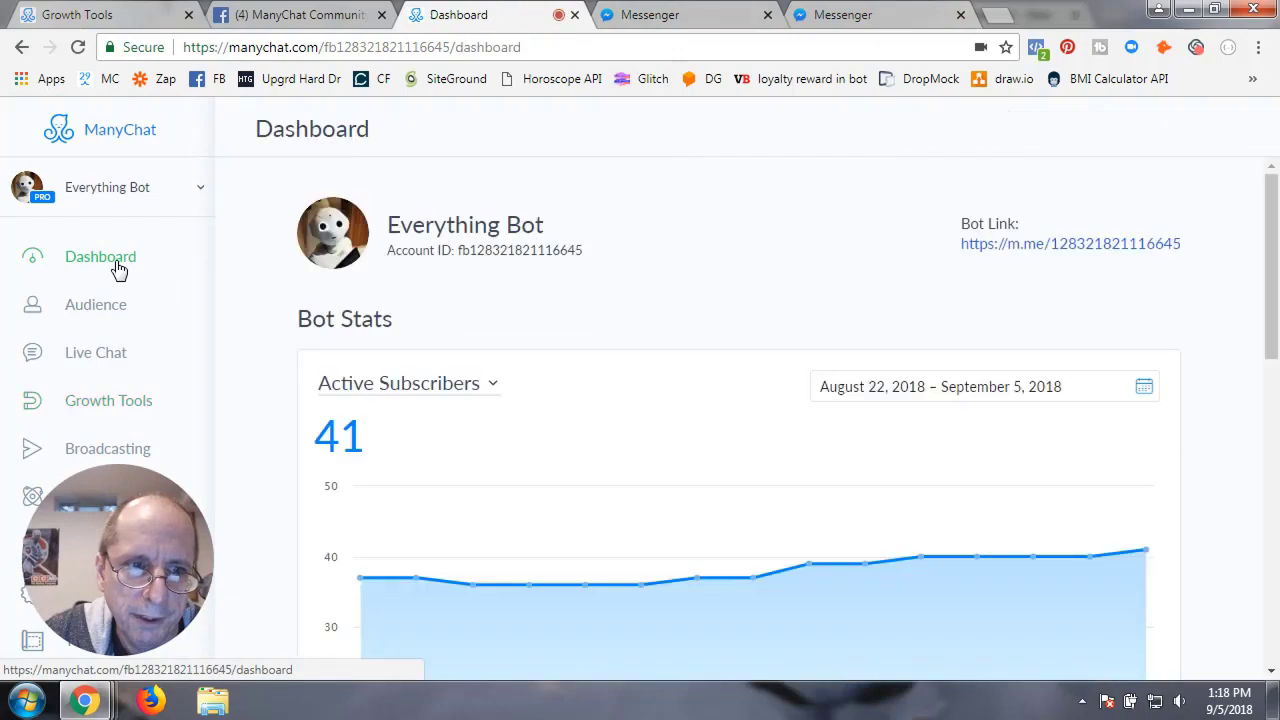
pyautogui.click(109, 405)
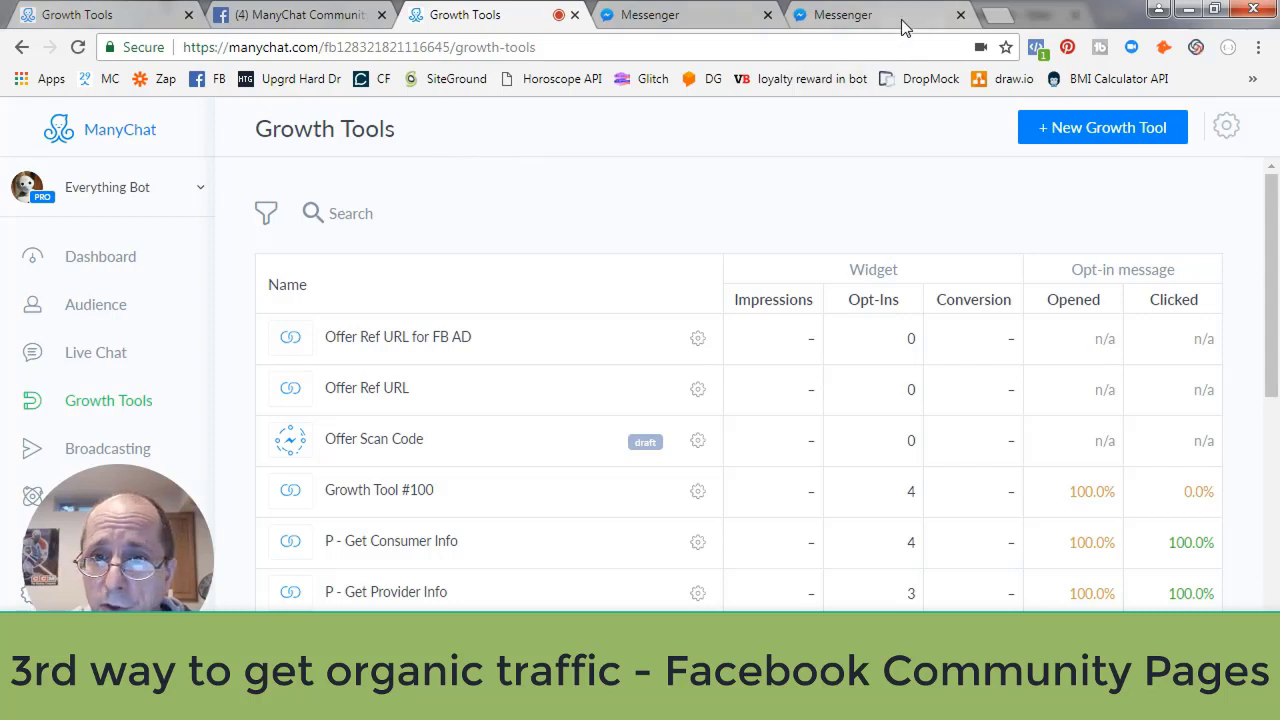
# Open Facebook in a new browser tab, search for "germaton" and open the Menomonee Falls & Germantown Buy-Sell-Trade-Free group
pyautogui.click(1000, 18)
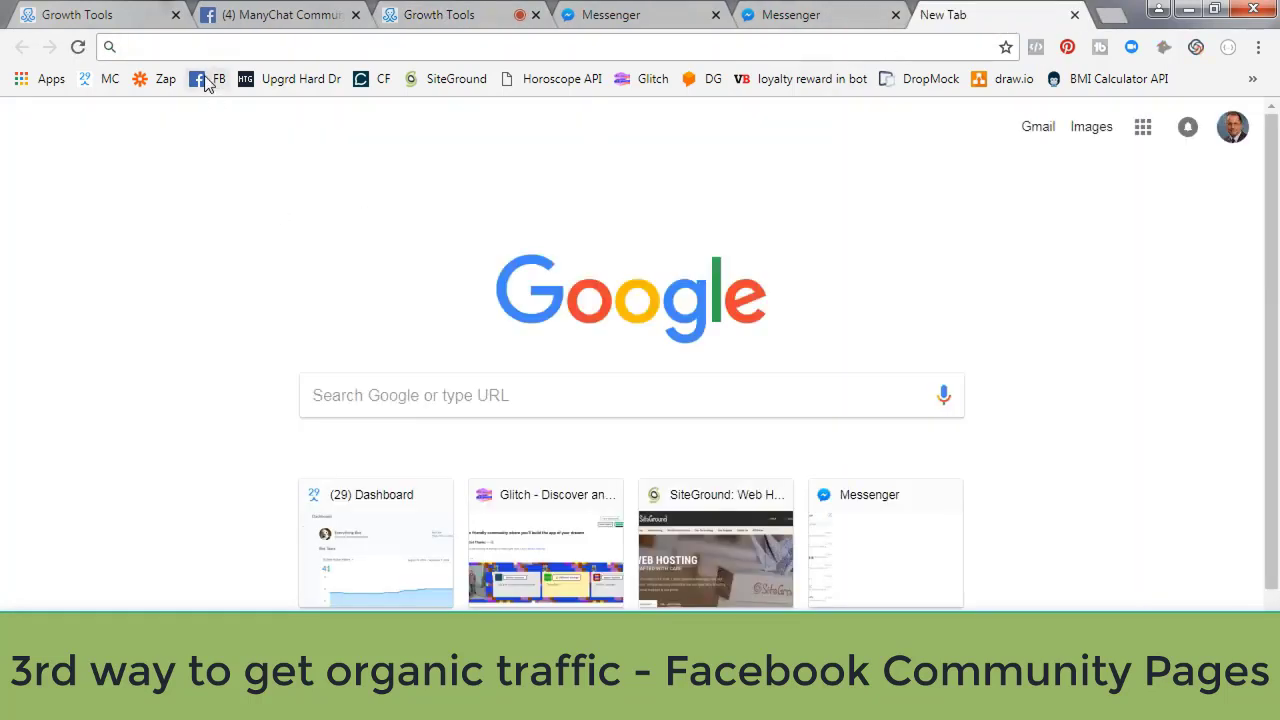
pyautogui.click(205, 79)
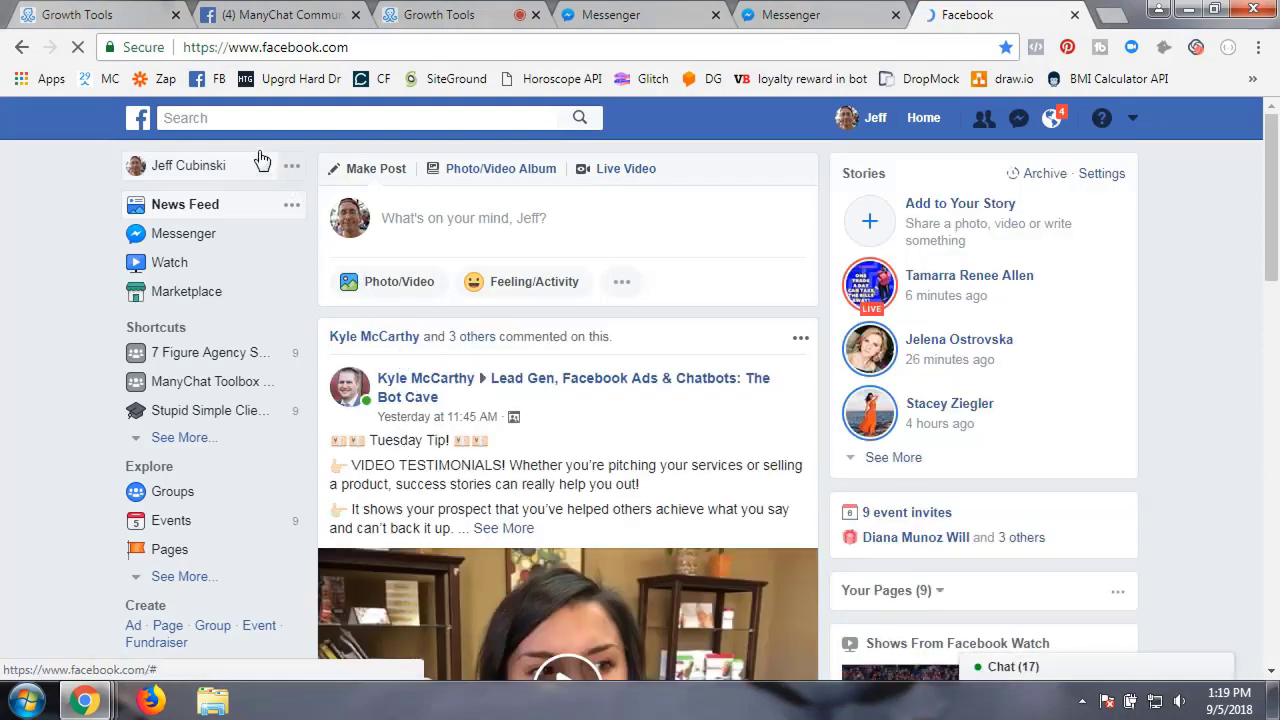
pyautogui.click(233, 117)
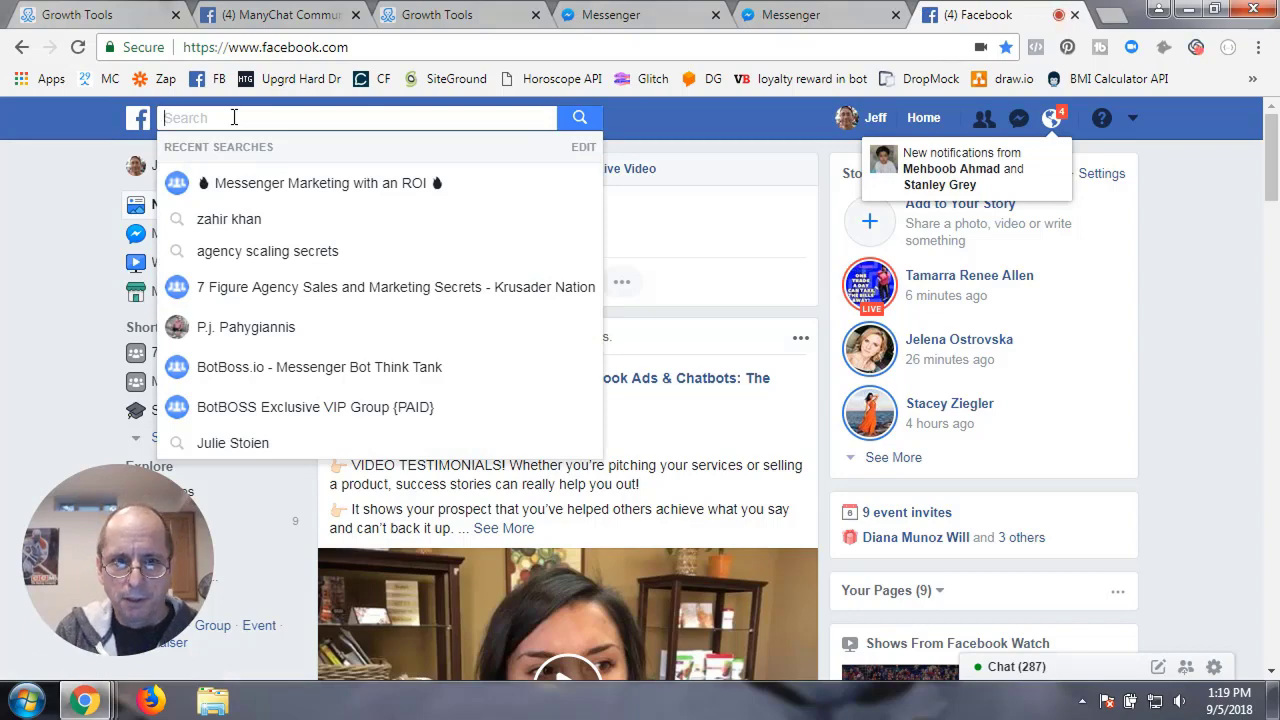
pyautogui.write('germaton')
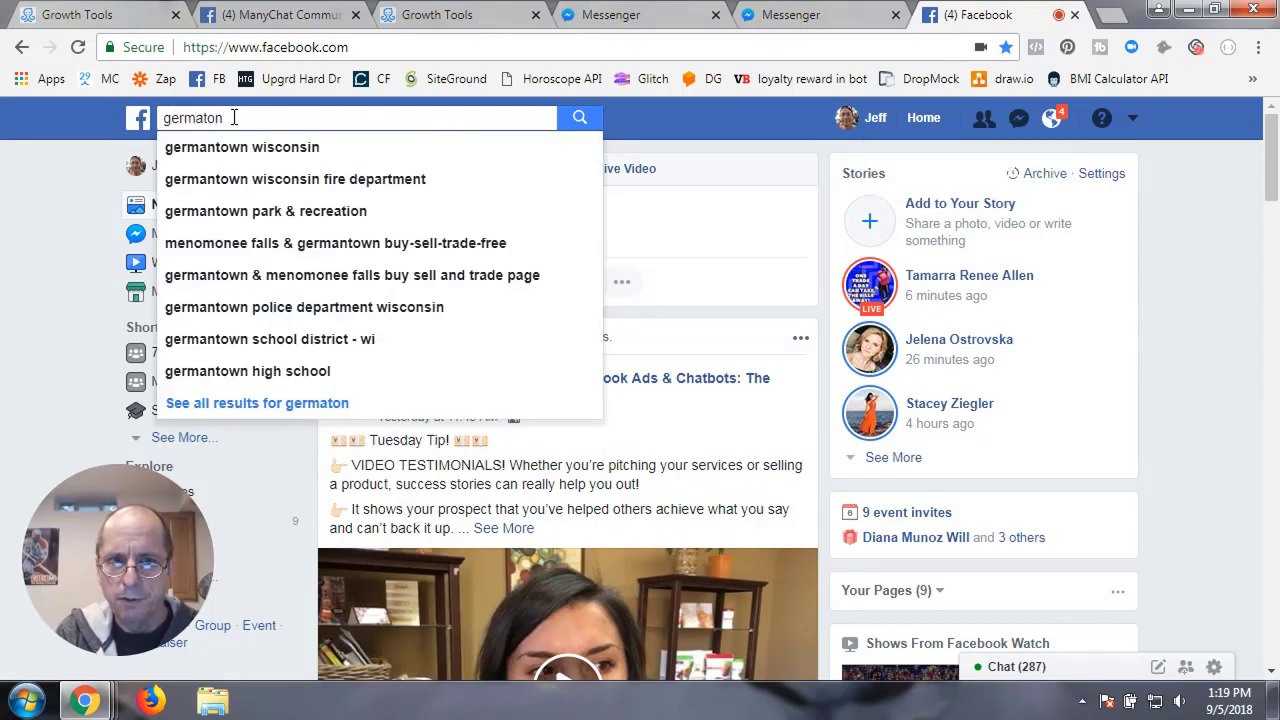
pyautogui.click(327, 251)
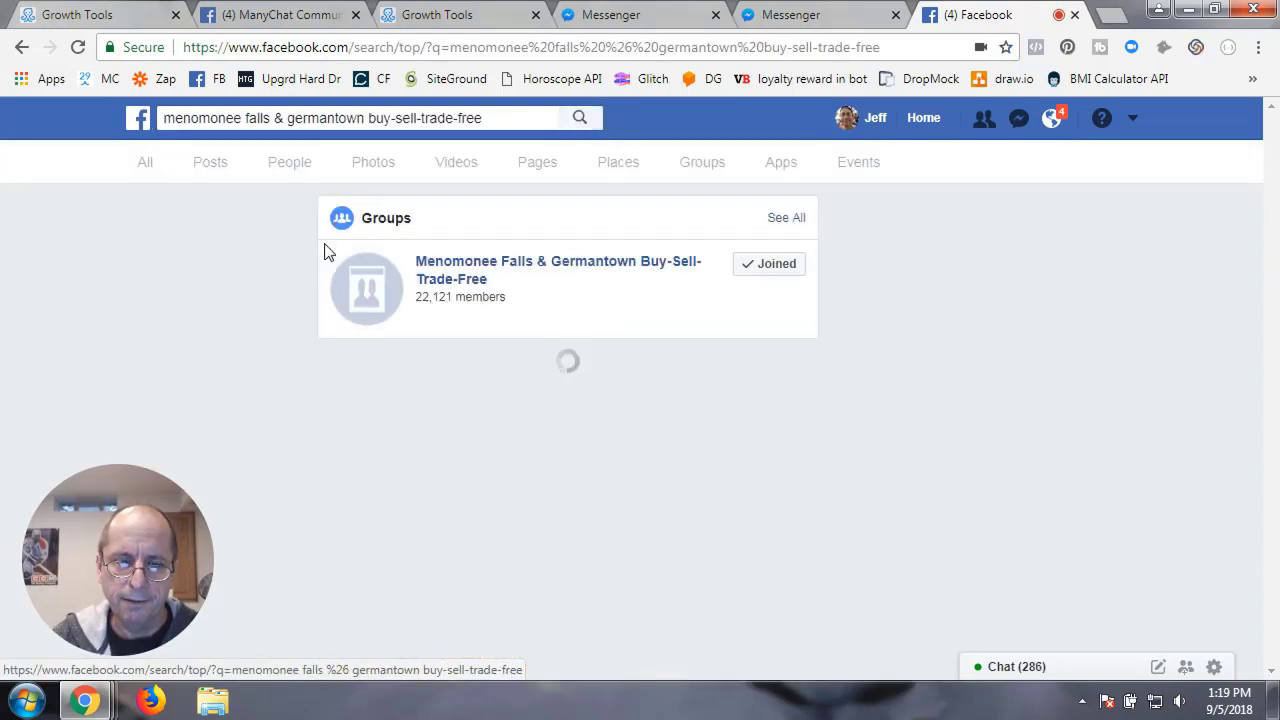
pyautogui.click(540, 265)
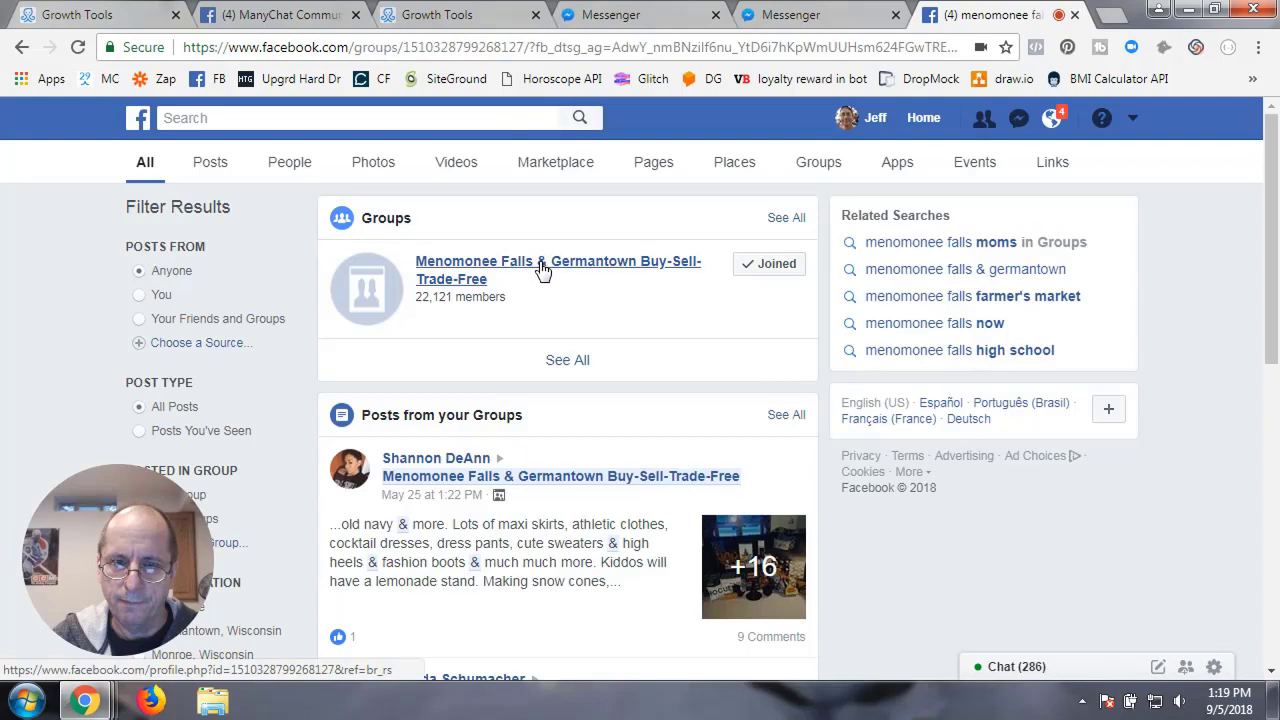
# Look through the group's items for sale and top posts for members asking for recommendations
pyautogui.scroll(-5, 517, 478)
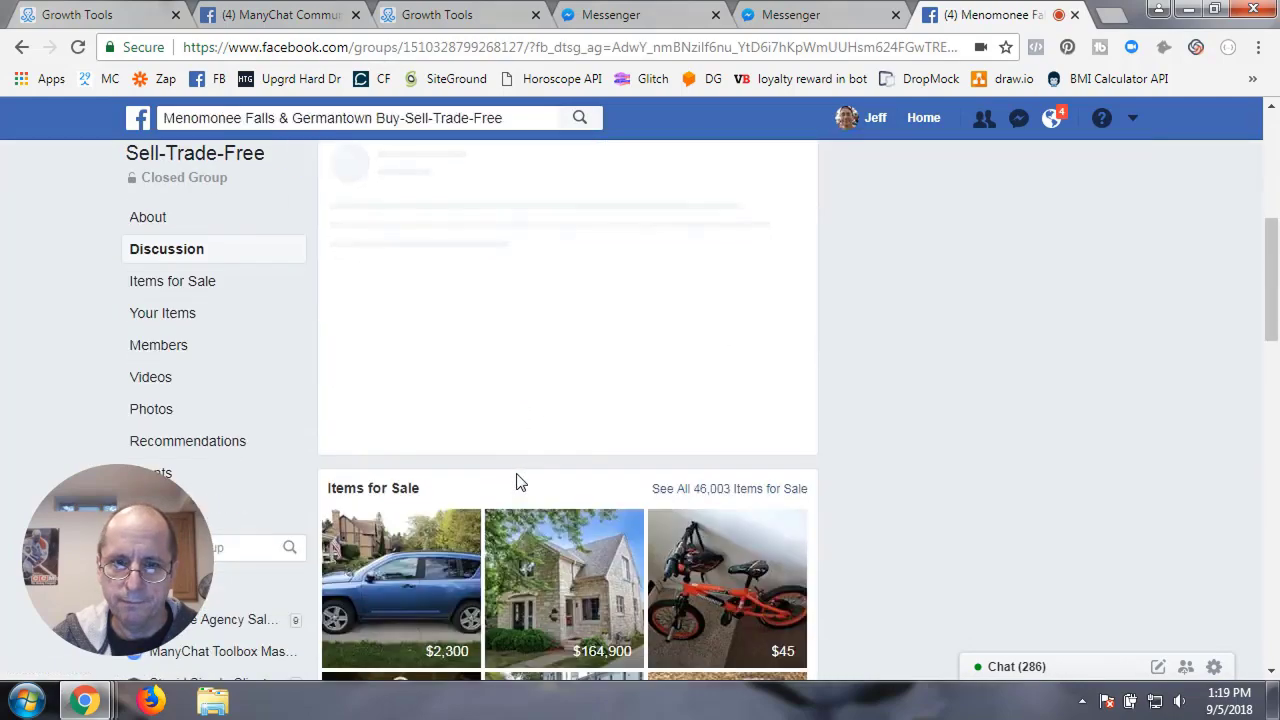
pyautogui.scroll(-8, 517, 480)
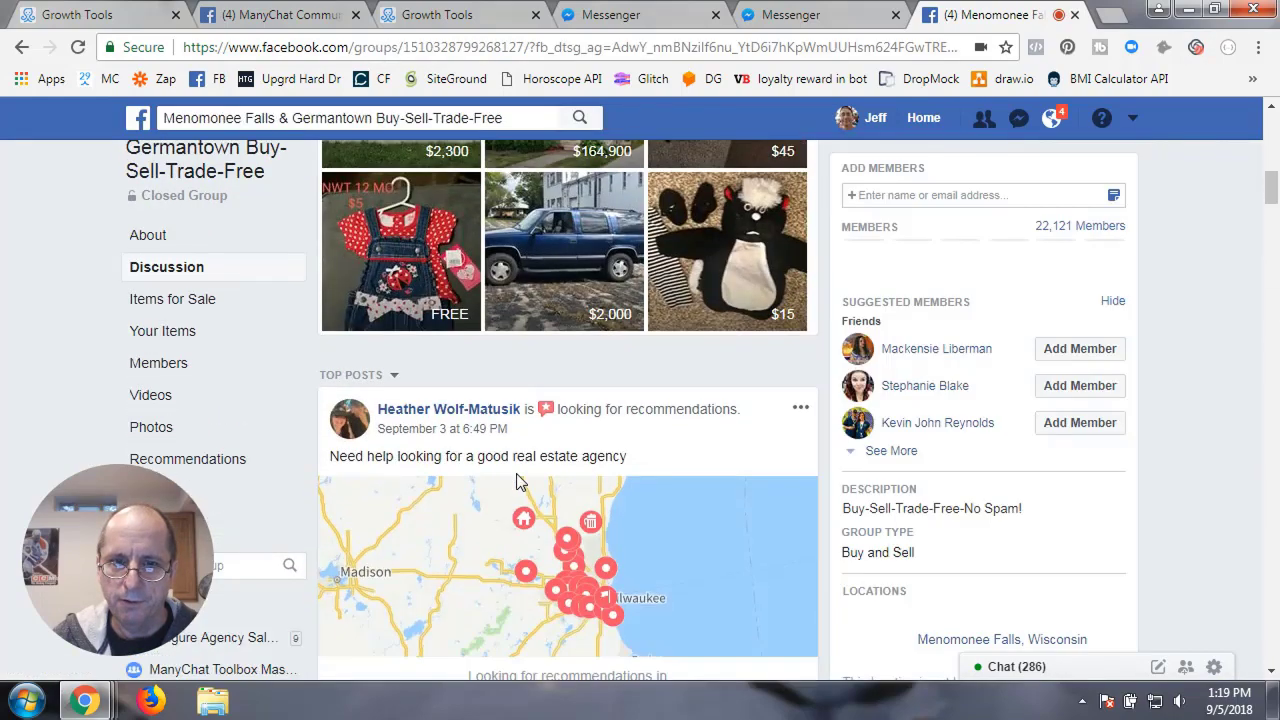
pyautogui.scroll(-10, 517, 481)
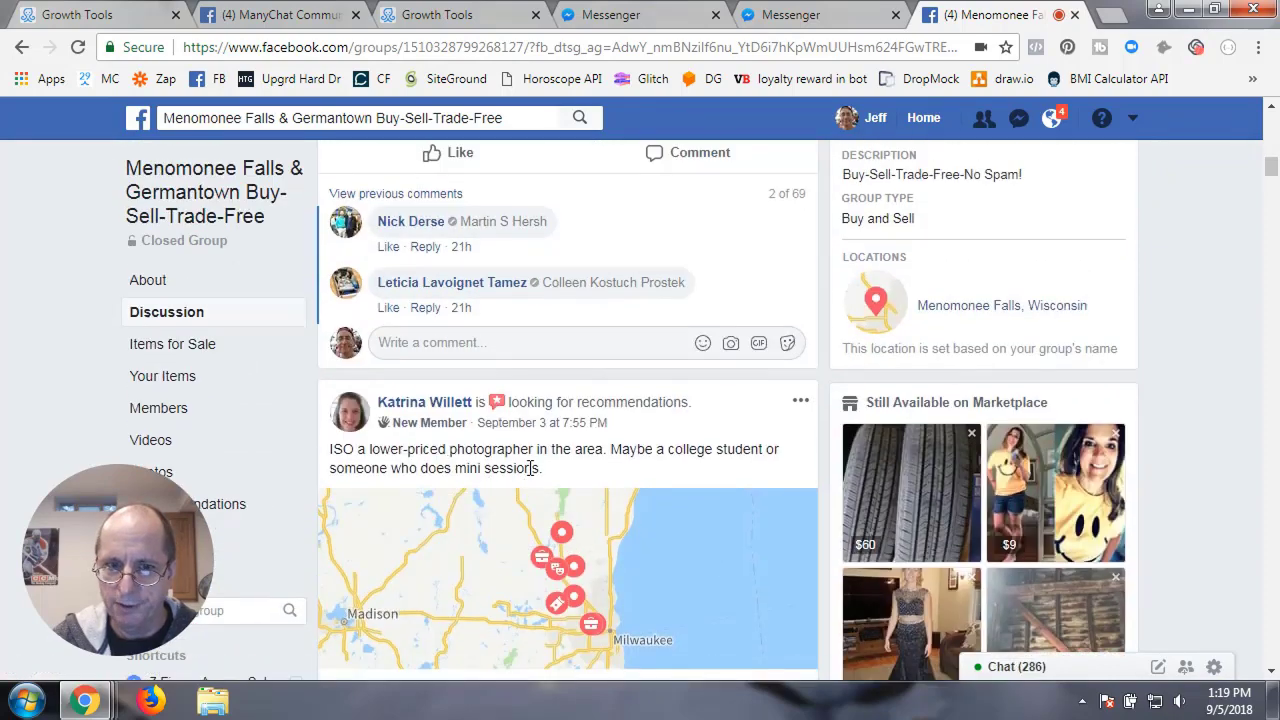
pyautogui.scroll(-10, 529, 468)
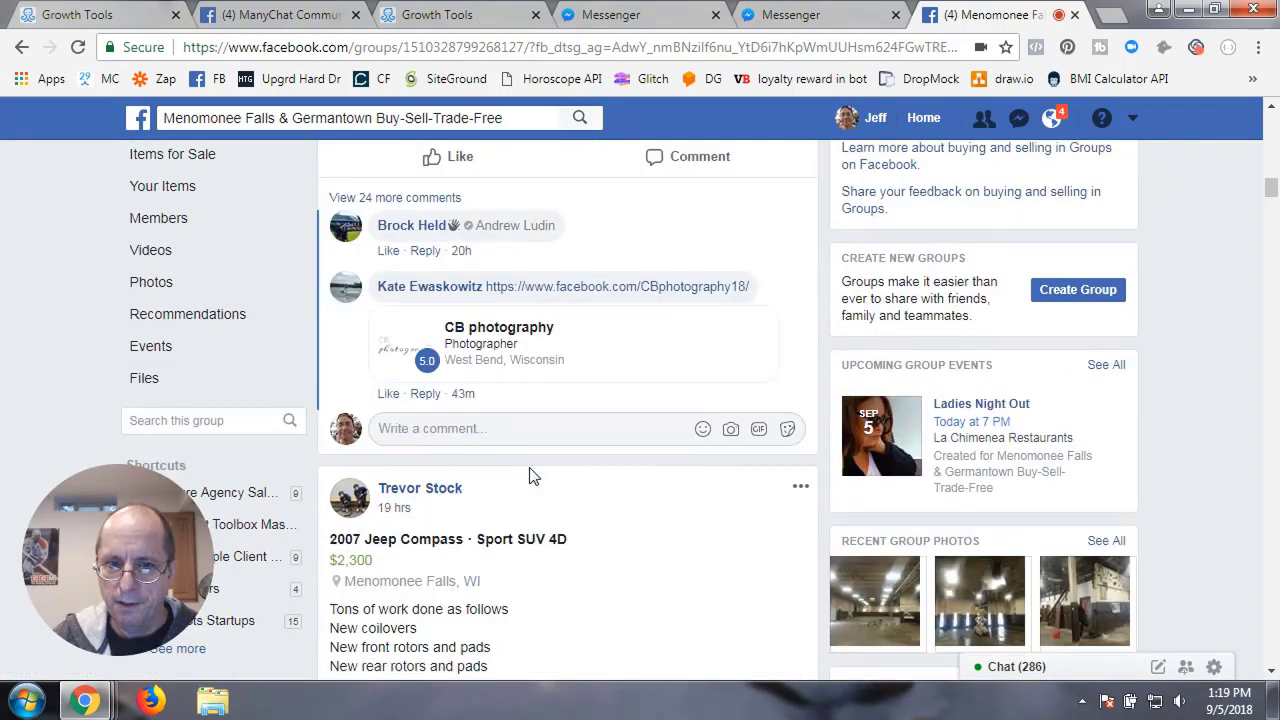
pyautogui.scroll(15, 533, 477)
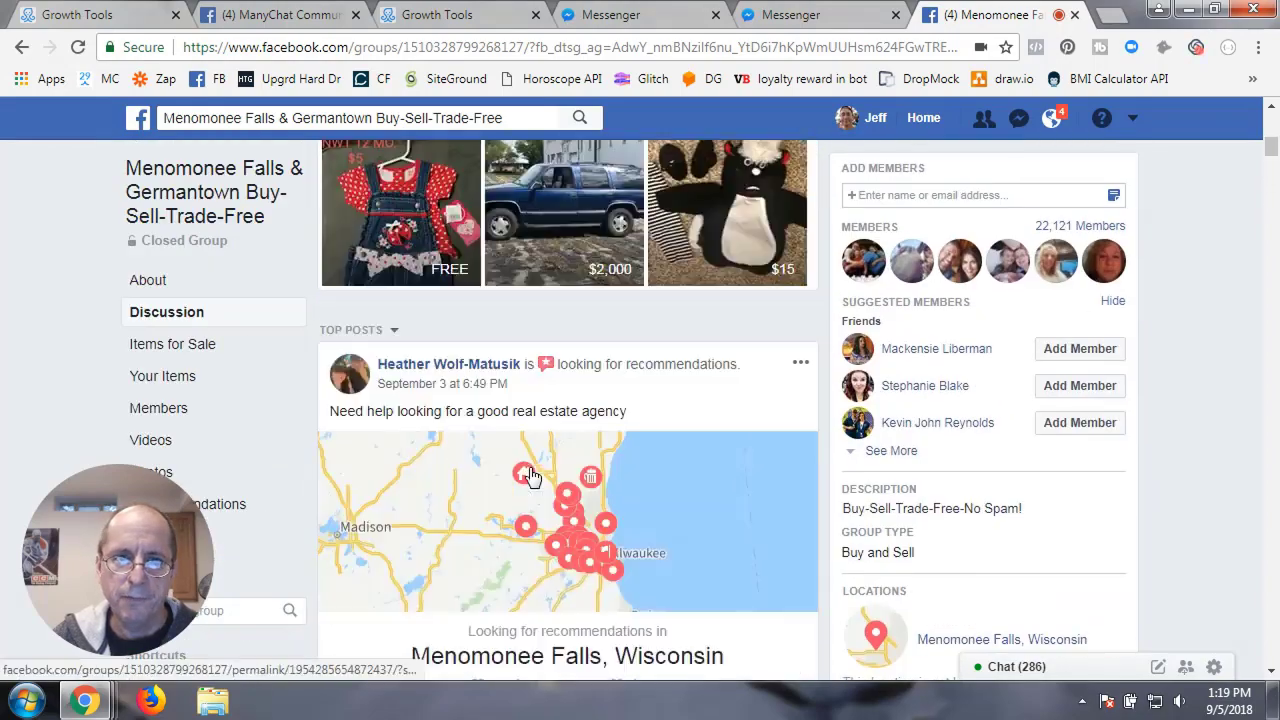
# Start a sale post in the group and enter "Hey Germantown I am a member of this gym and they have" as its title
pyautogui.scroll(5, 530, 468)
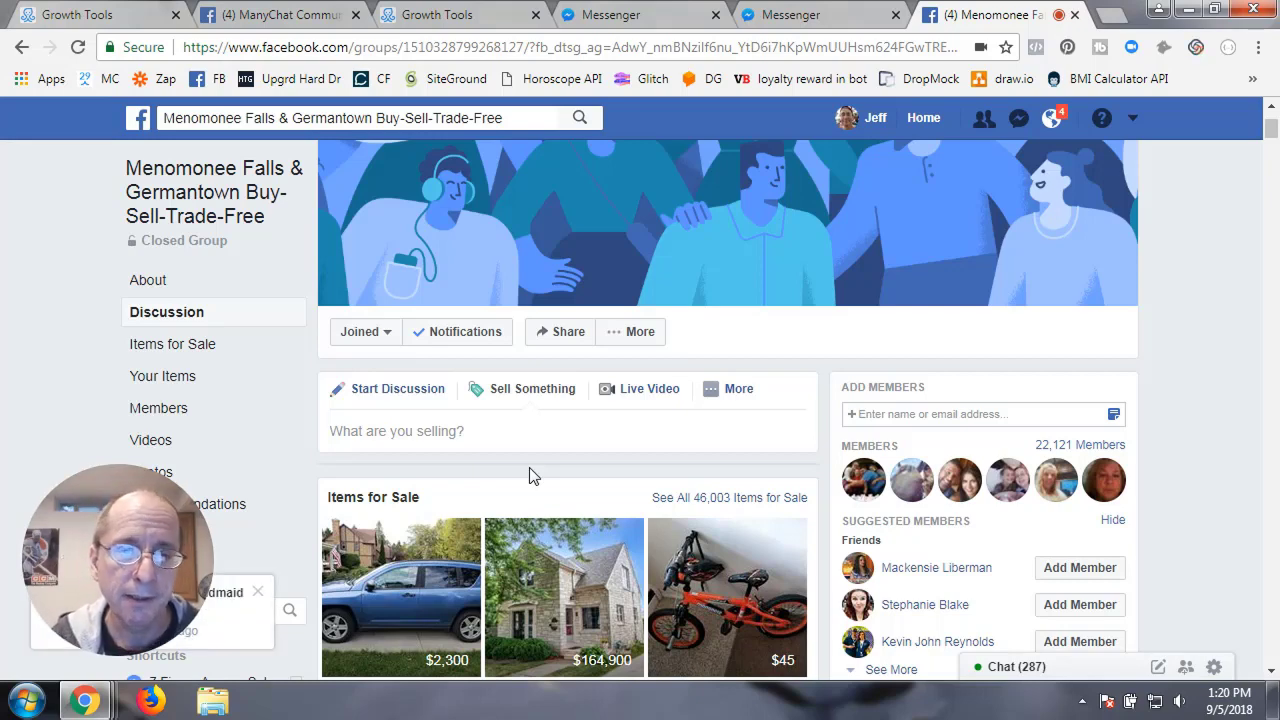
pyautogui.click(393, 429)
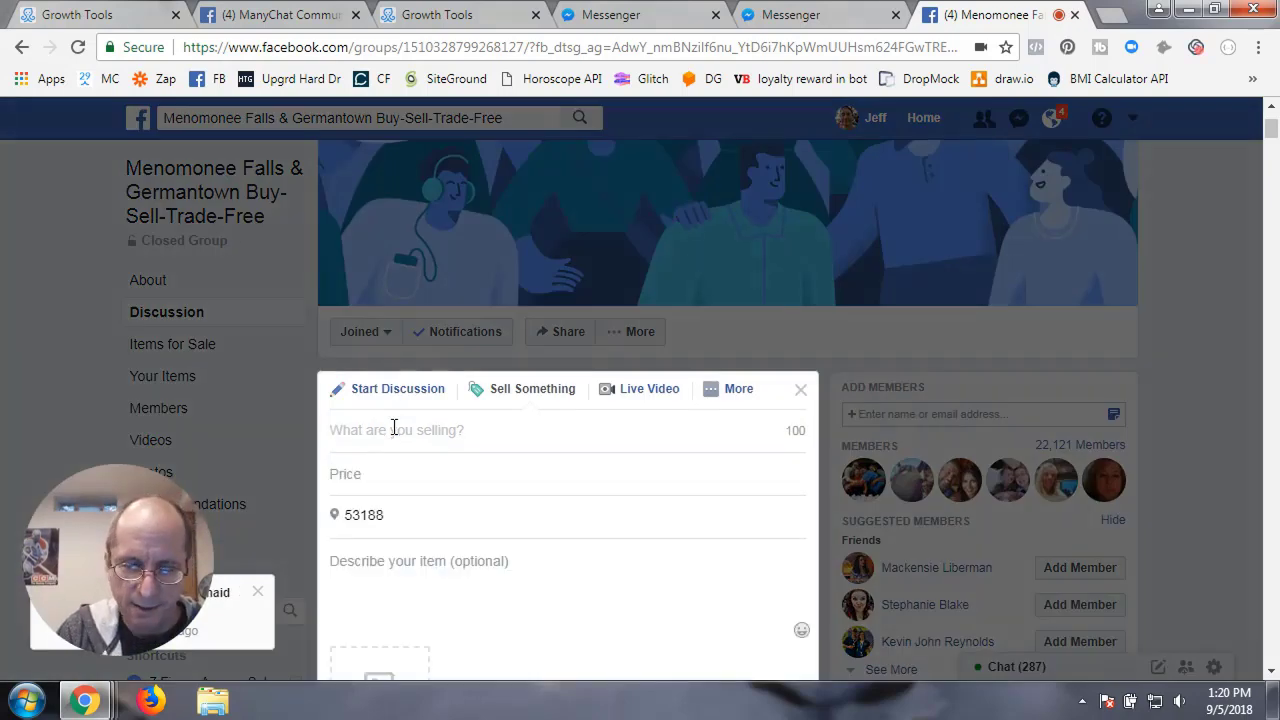
pyautogui.write('Hey ')
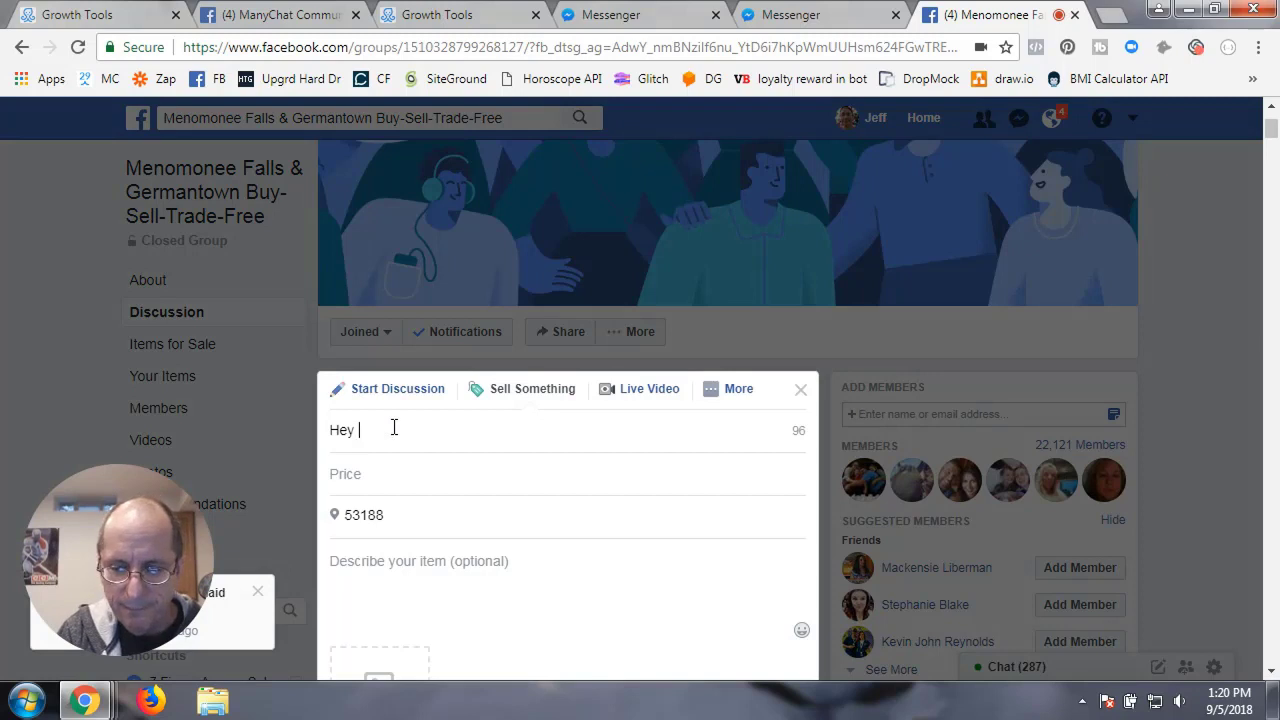
pyautogui.write('Germantonw')
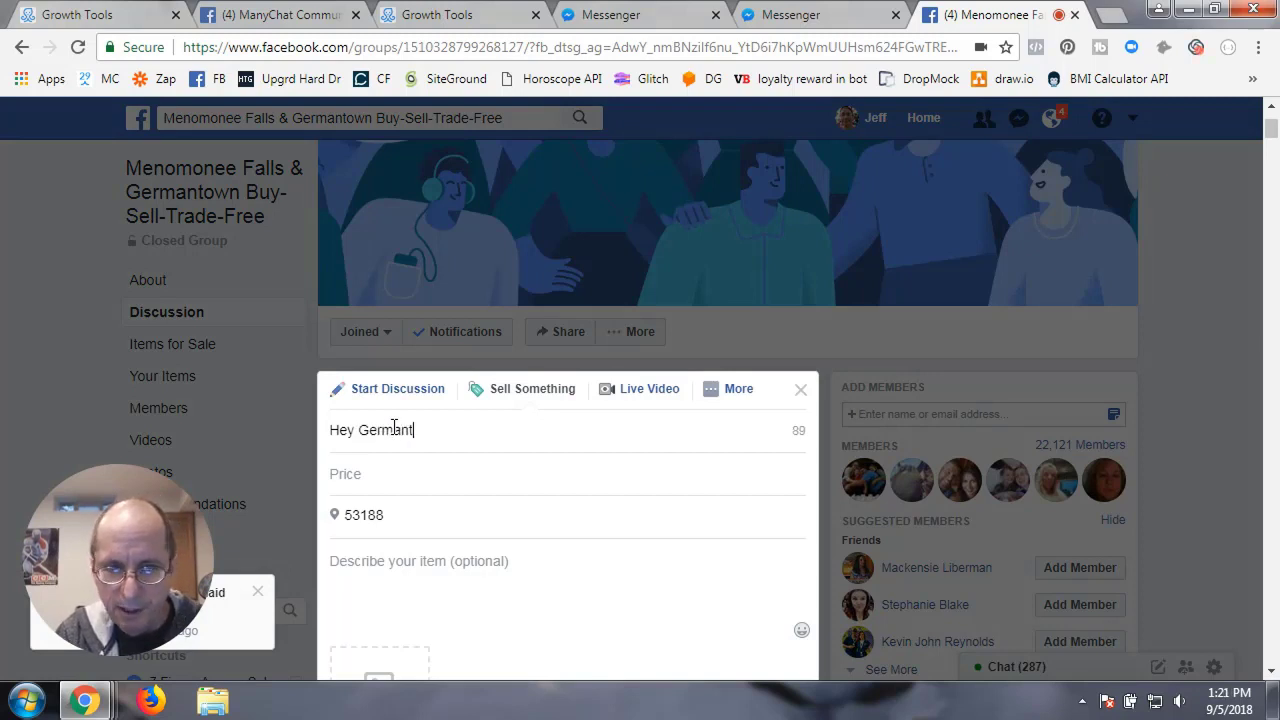
pyautogui.press('BackSpace')
pyautogui.press('BackSpace')
pyautogui.write('wn ')
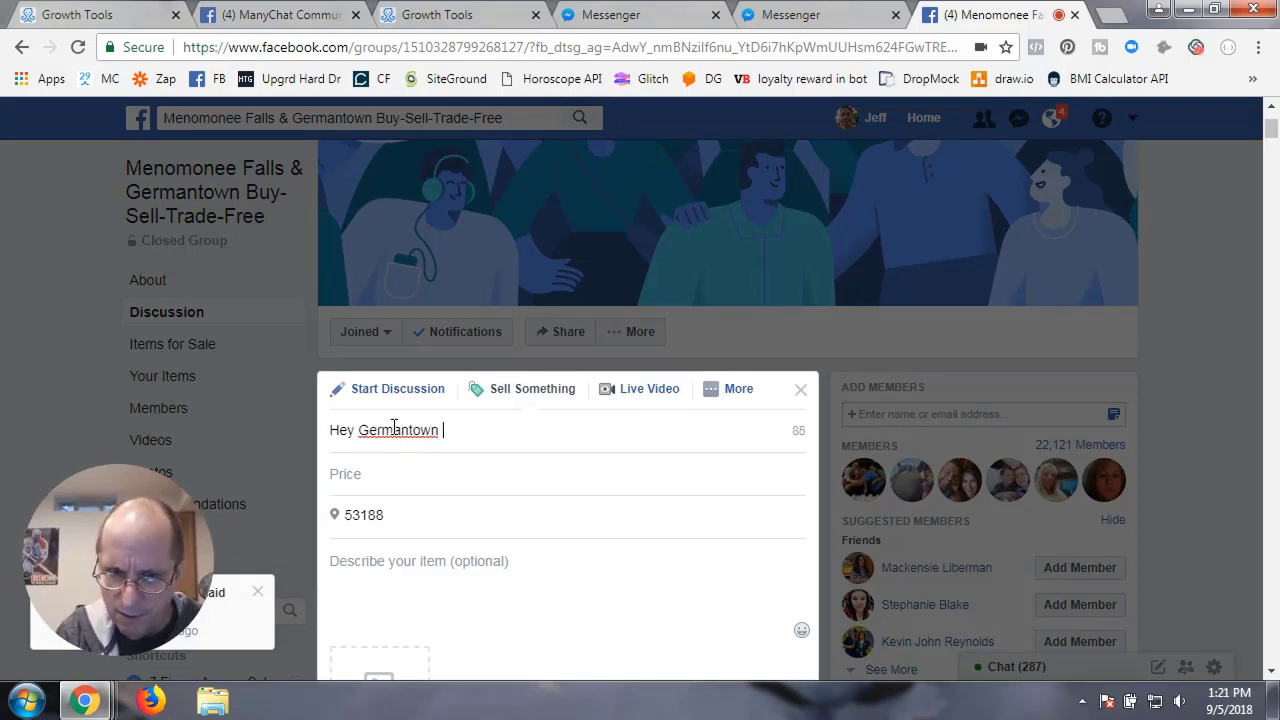
pyautogui.write('got')
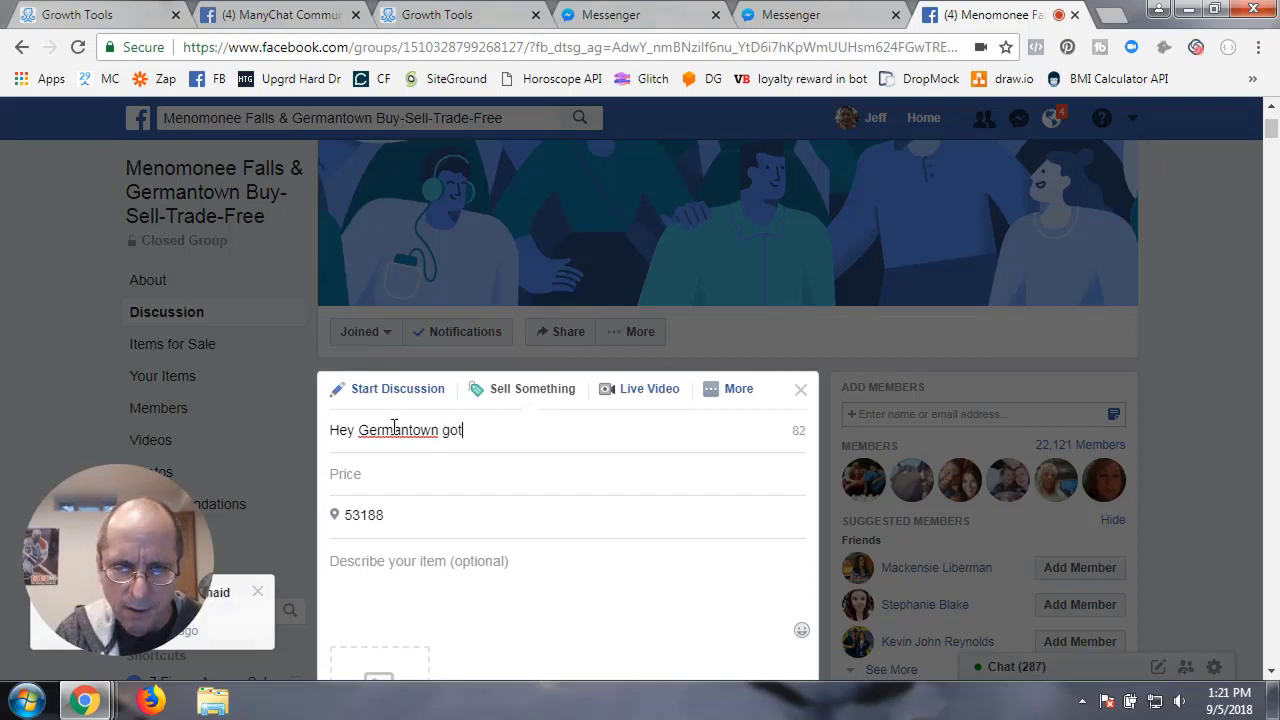
pyautogui.press('BackSpace')
pyautogui.press('BackSpace')
pyautogui.press('BackSpace')
pyautogui.write('I am')
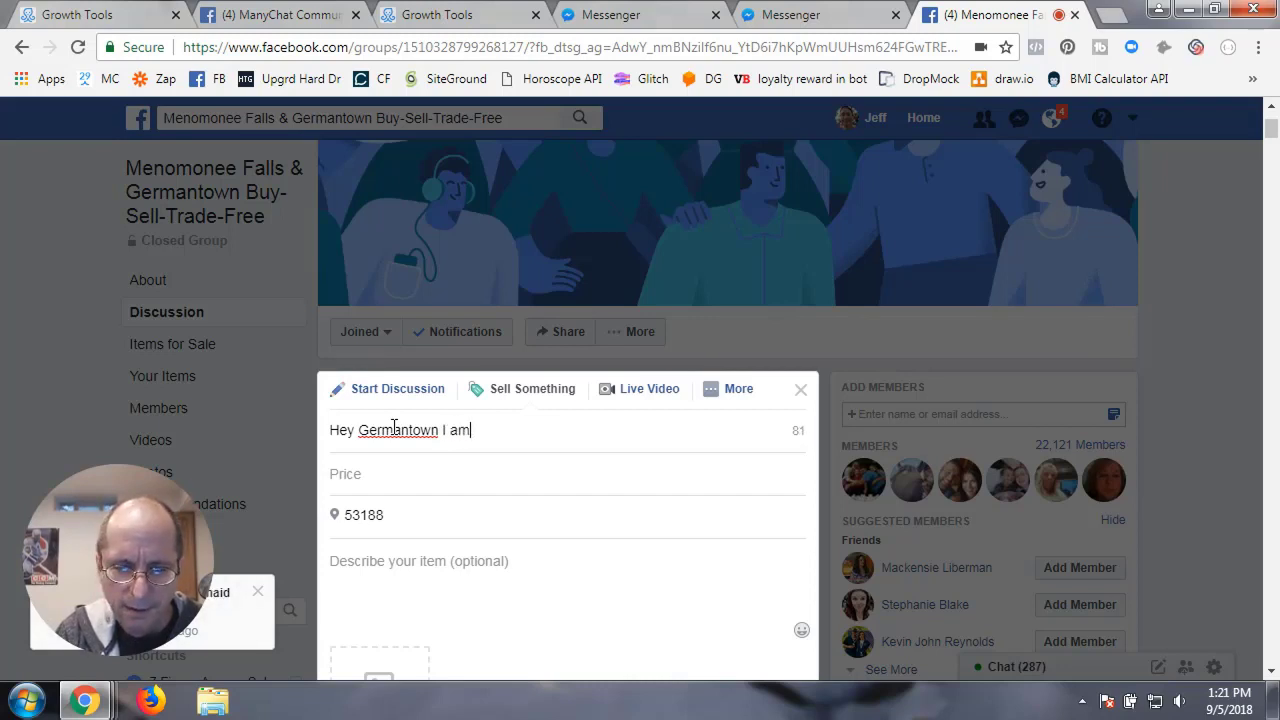
pyautogui.write(' a memeb')
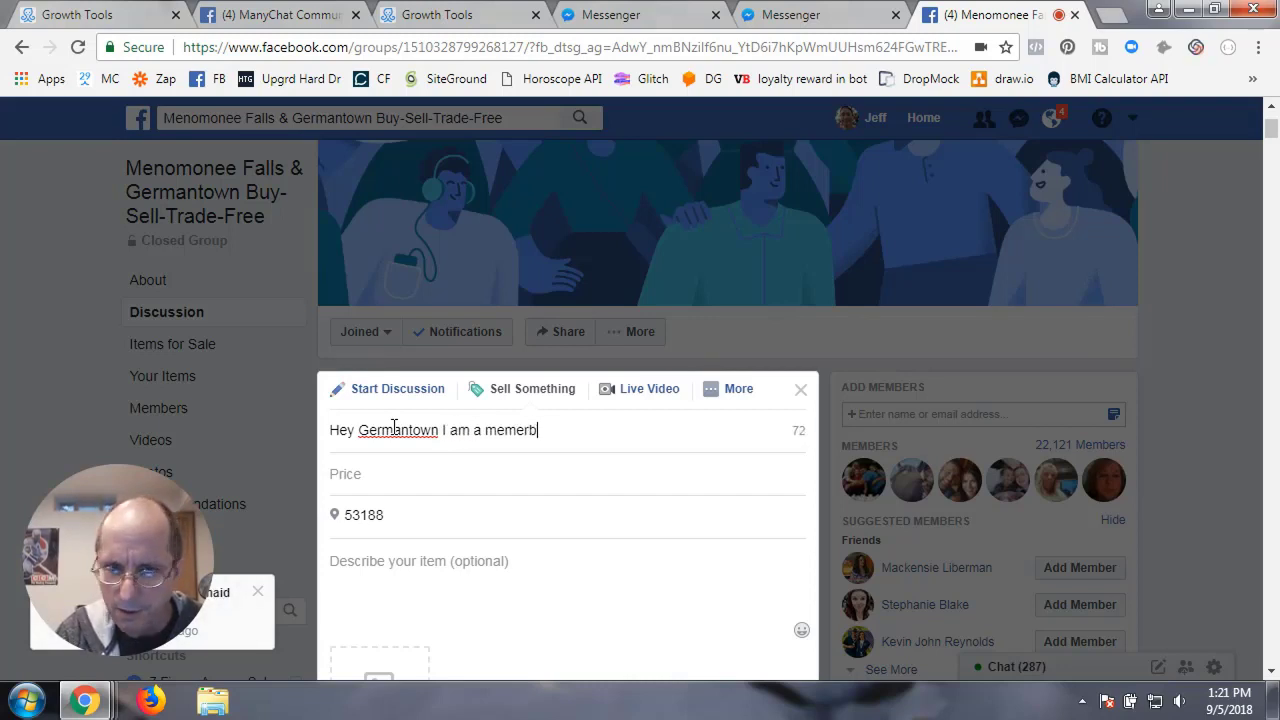
pyautogui.press('BackSpace')
pyautogui.press('BackSpace')
pyautogui.write('ber of the')
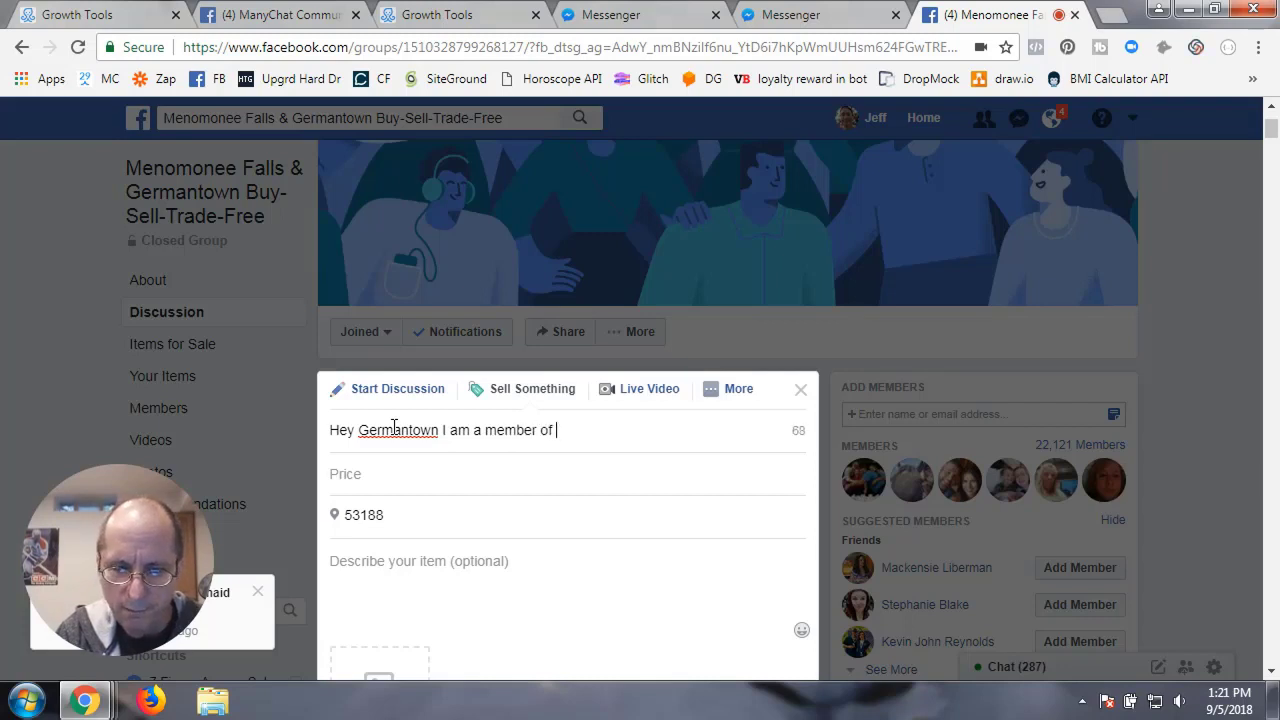
pyautogui.press('BackSpace')
pyautogui.write('is g')
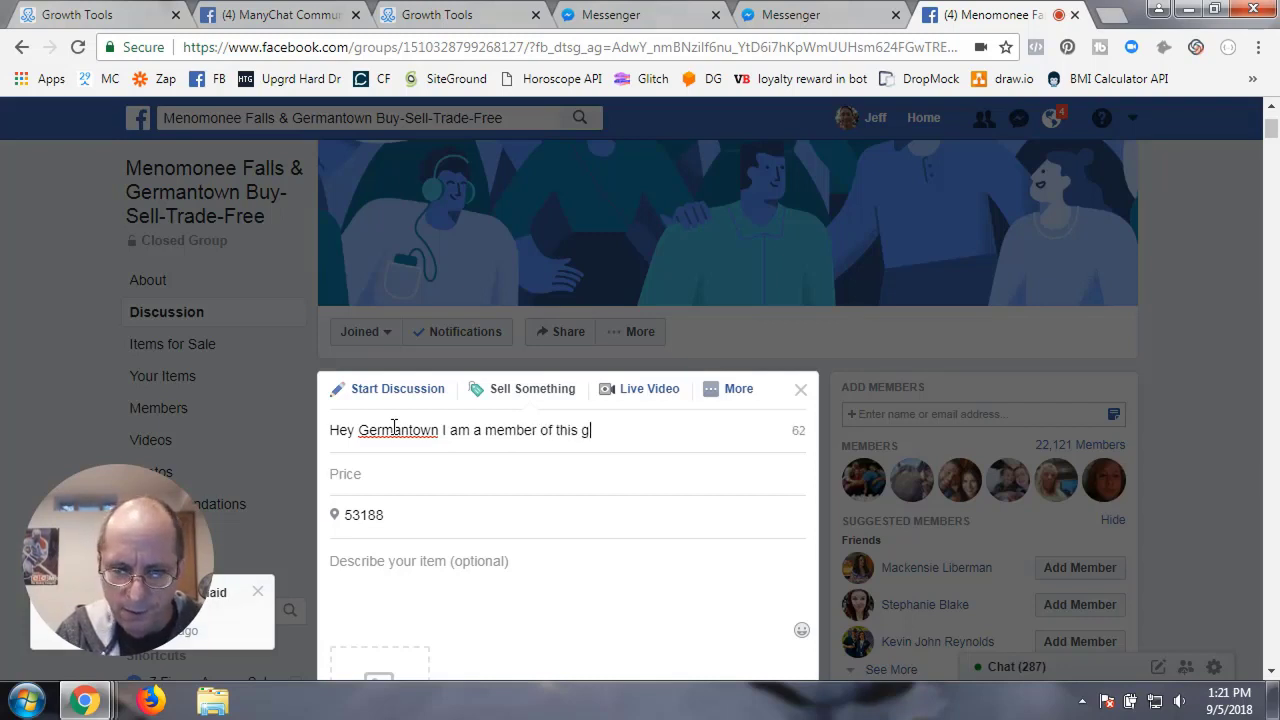
pyautogui.write('ym and they have')
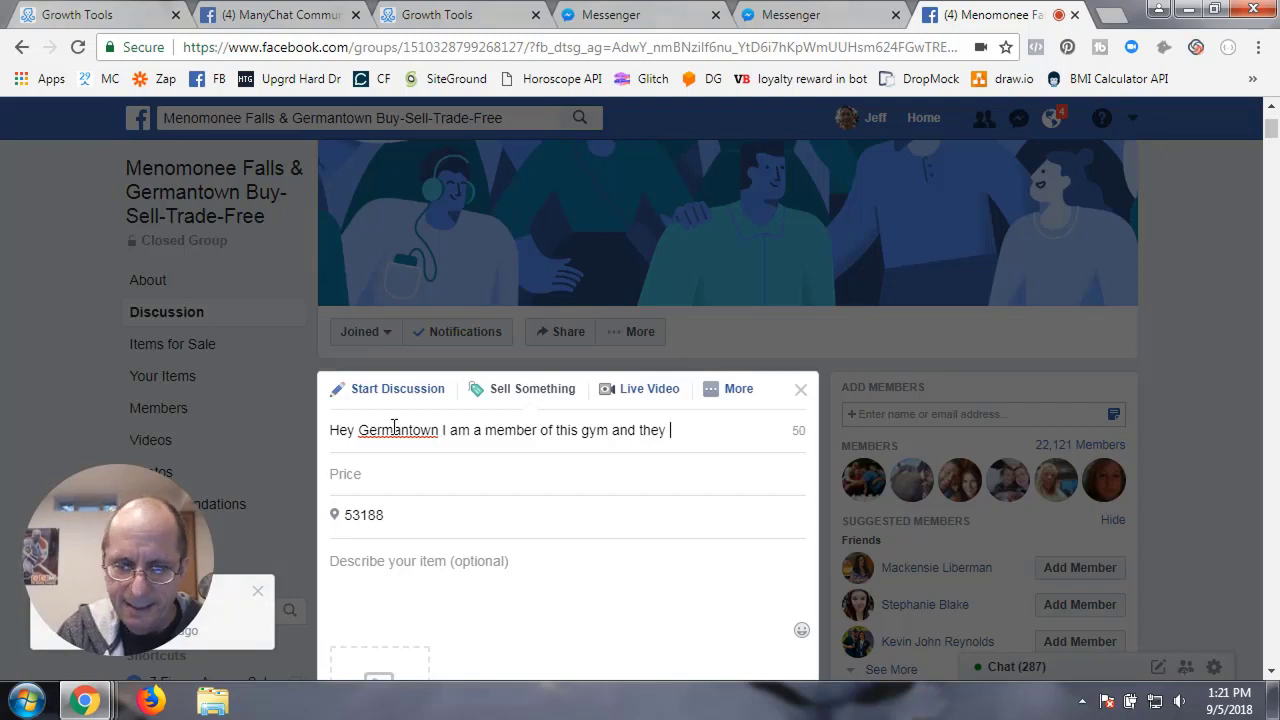
# Reword the end of the sale post's title so it reads "Hey Germantown I am a member of this gym and its awesome."
pyautogui.press('BackSpace')
pyautogui.press('BackSpace')
pyautogui.press('BackSpace')
pyautogui.press('BackSpace')
pyautogui.press('BackSpace')
pyautogui.press('BackSpace')
pyautogui.press('BackSpace')
pyautogui.press('BackSpace')
pyautogui.press('BackSpace')
pyautogui.press('BackSpace')
pyautogui.press('BackSpace')
pyautogui.press('BackSpace')
pyautogui.press('BackSpace')
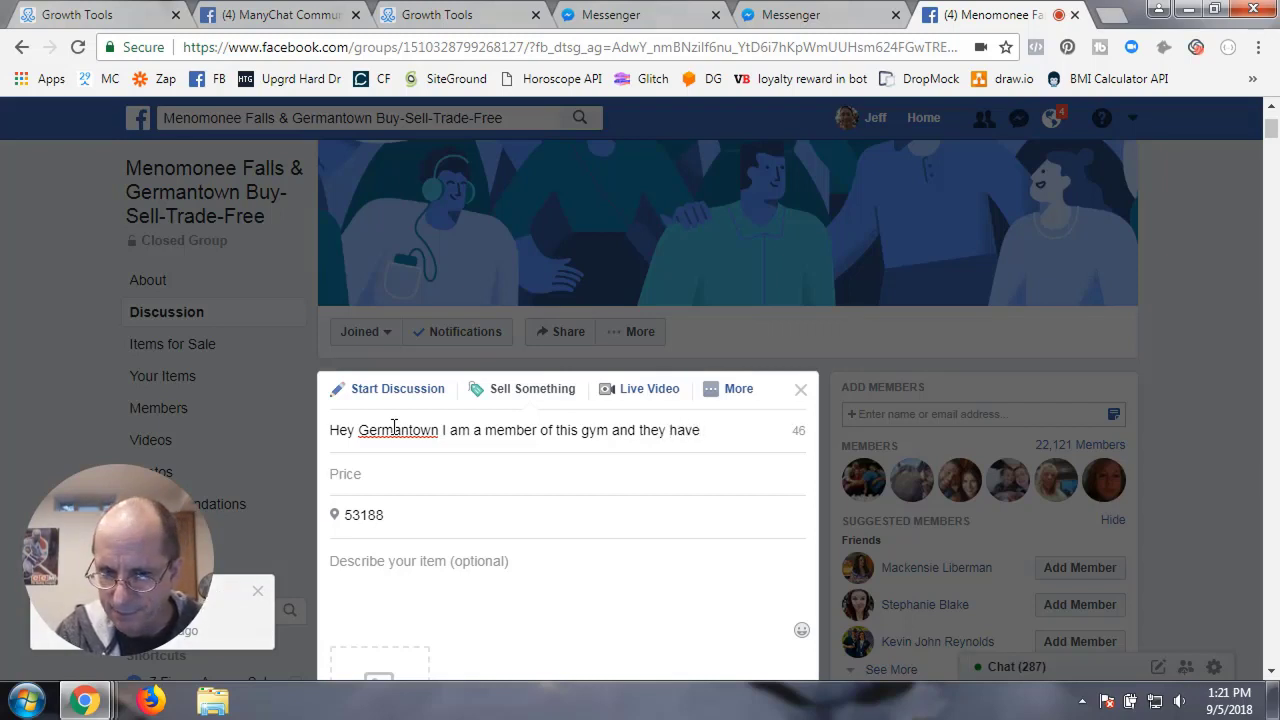
pyautogui.write('nd ')
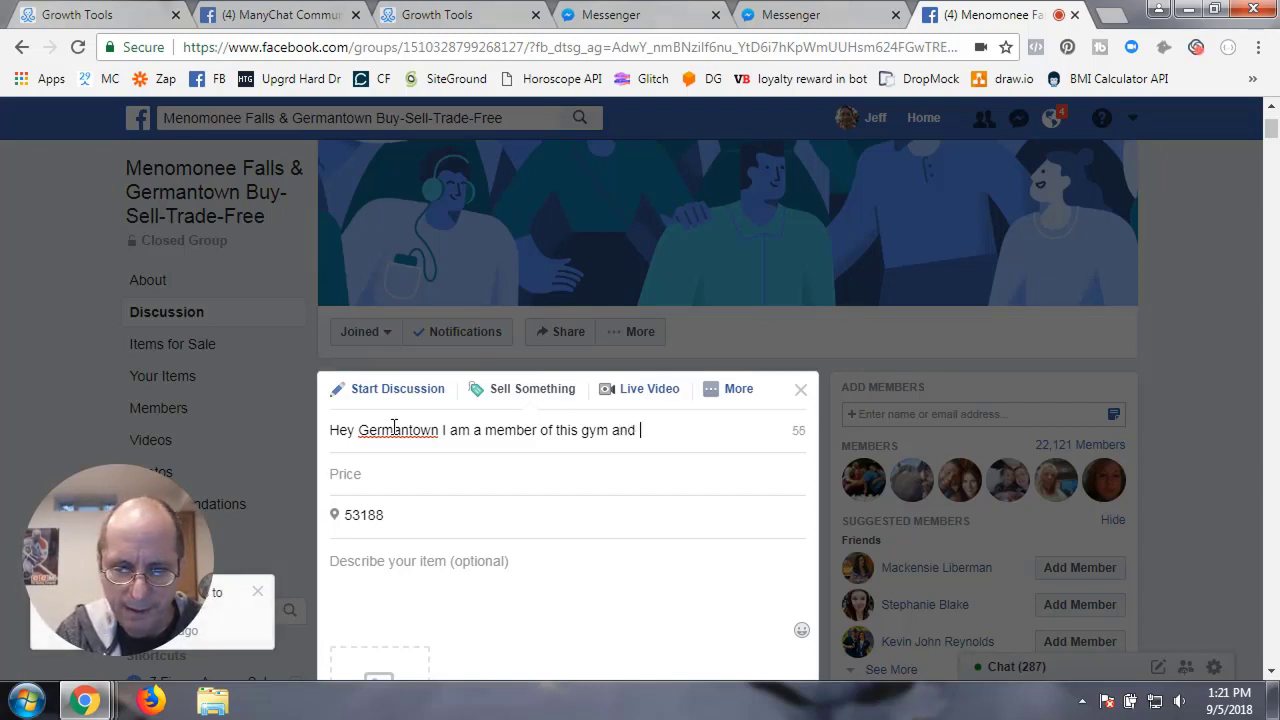
pyautogui.write('it s a')
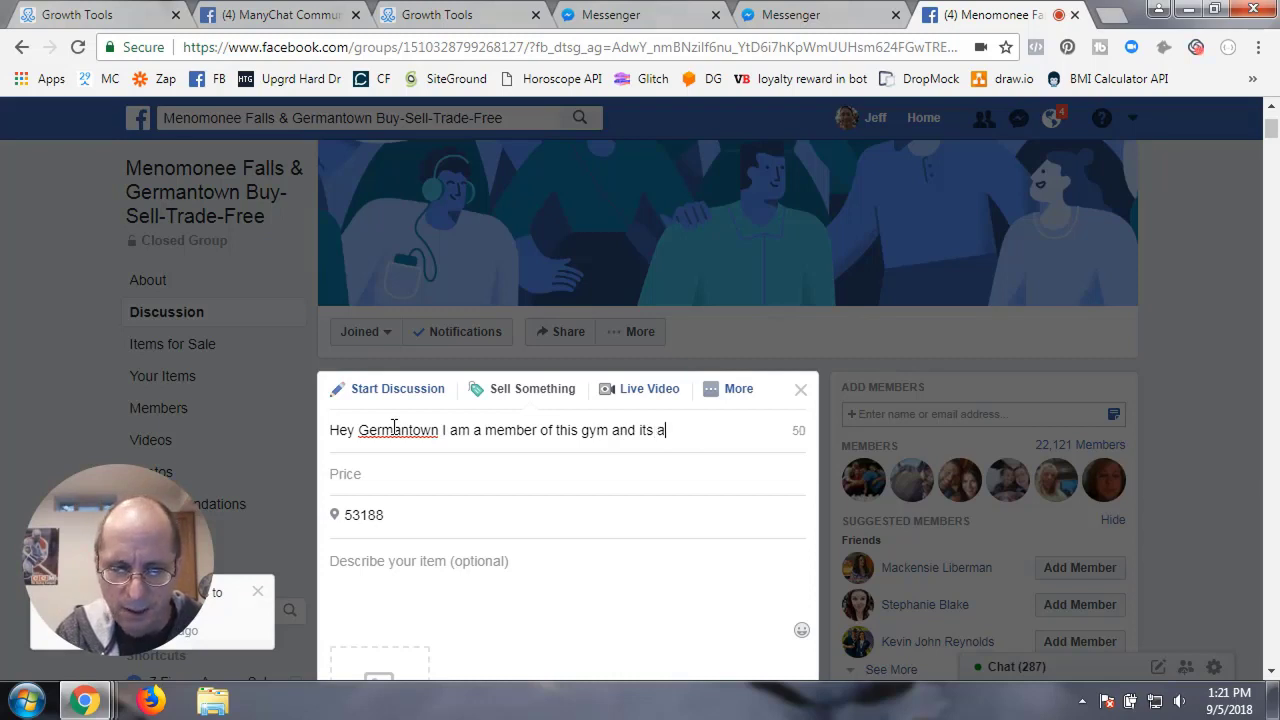
pyautogui.write('wesome. ')
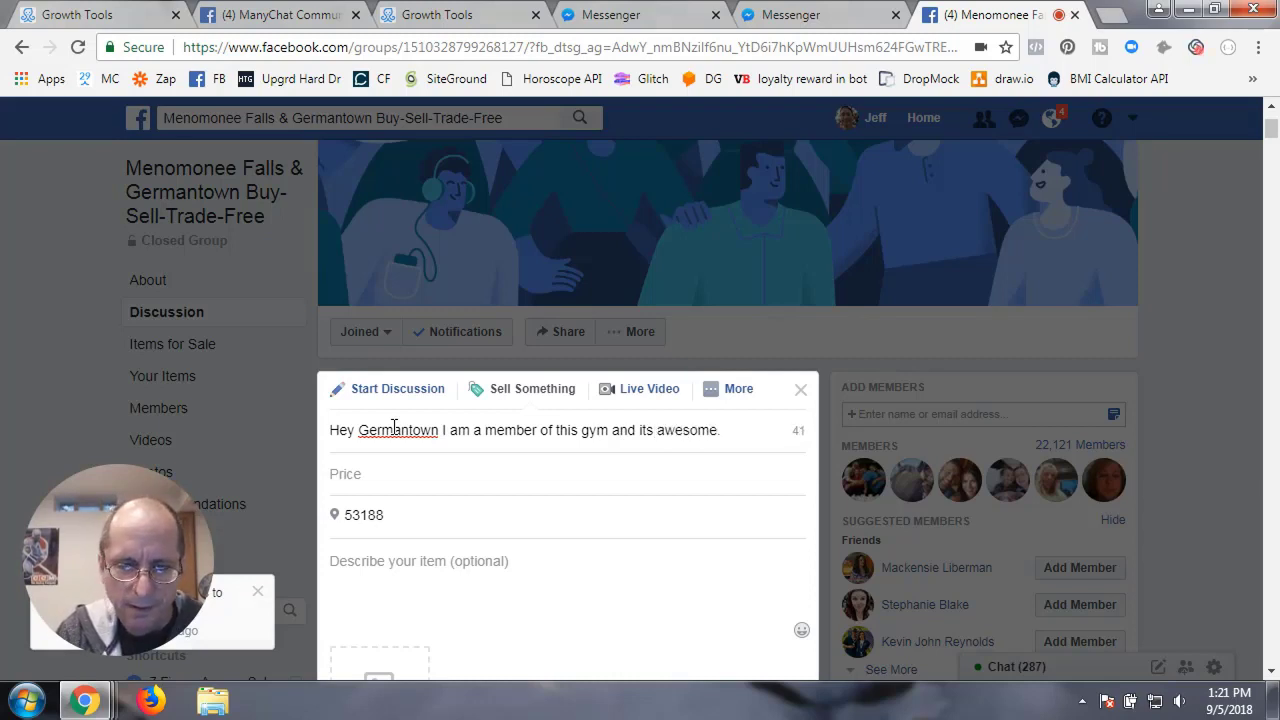
# Extend the sale post's title with "they have 50% right now. Here is link to"
pyautogui.write('they have 50')
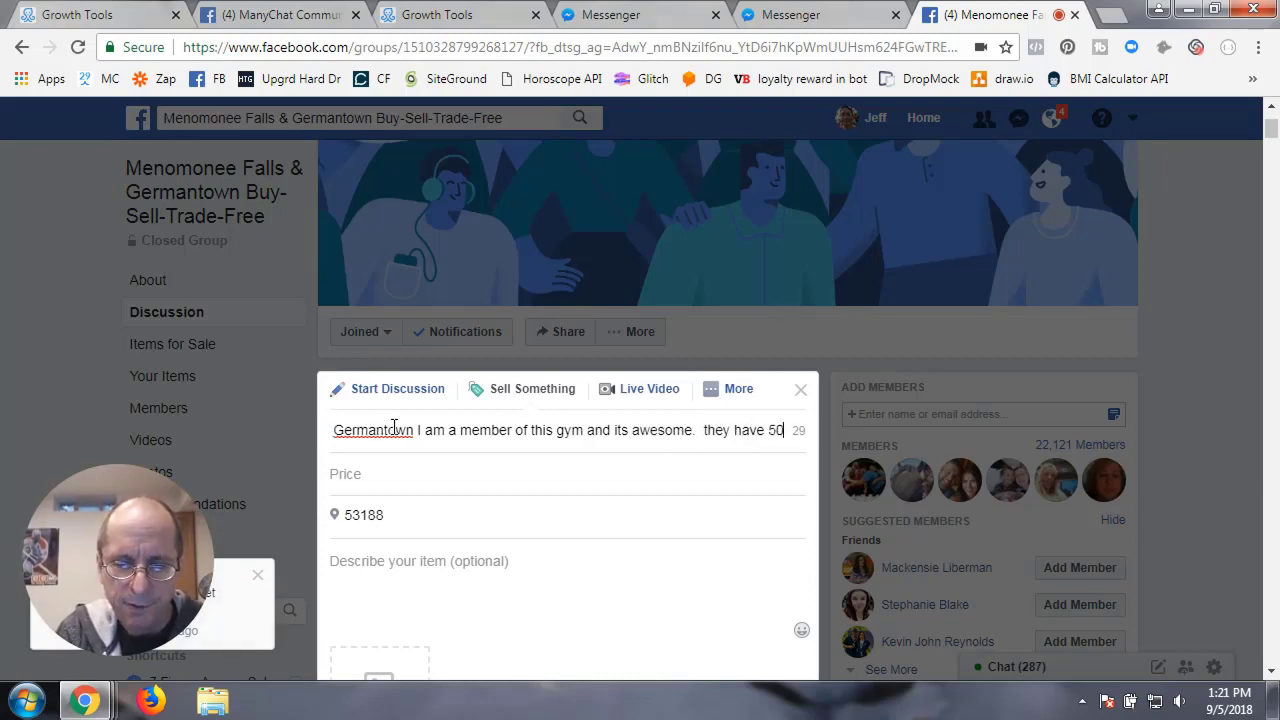
pyautogui.write('5')
pyautogui.press('BackSpace')
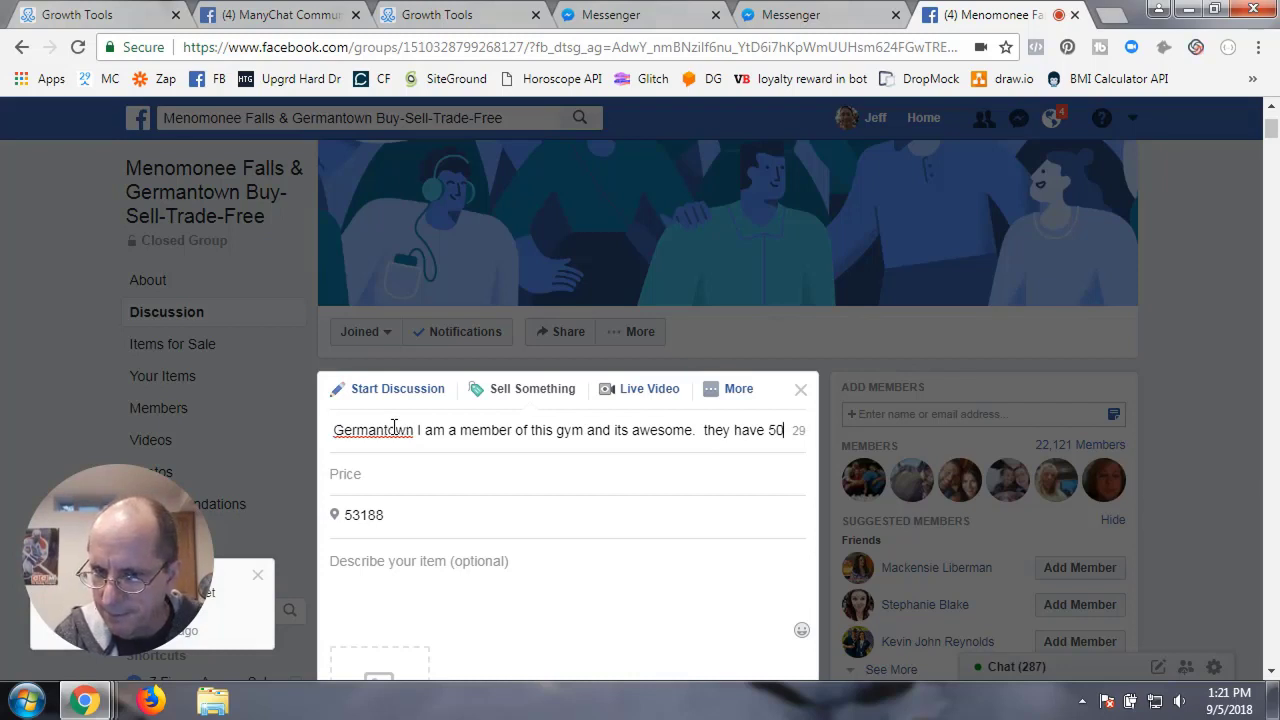
pyautogui.write('% right no')
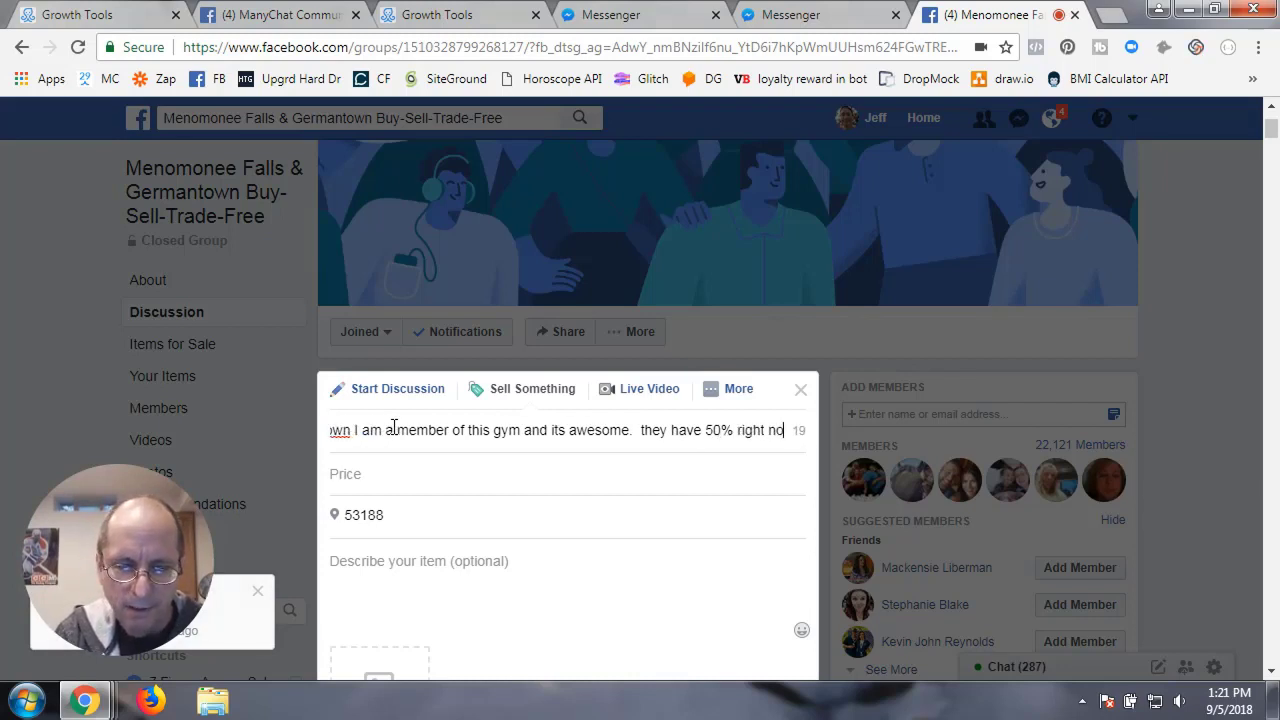
pyautogui.write('w.  ')
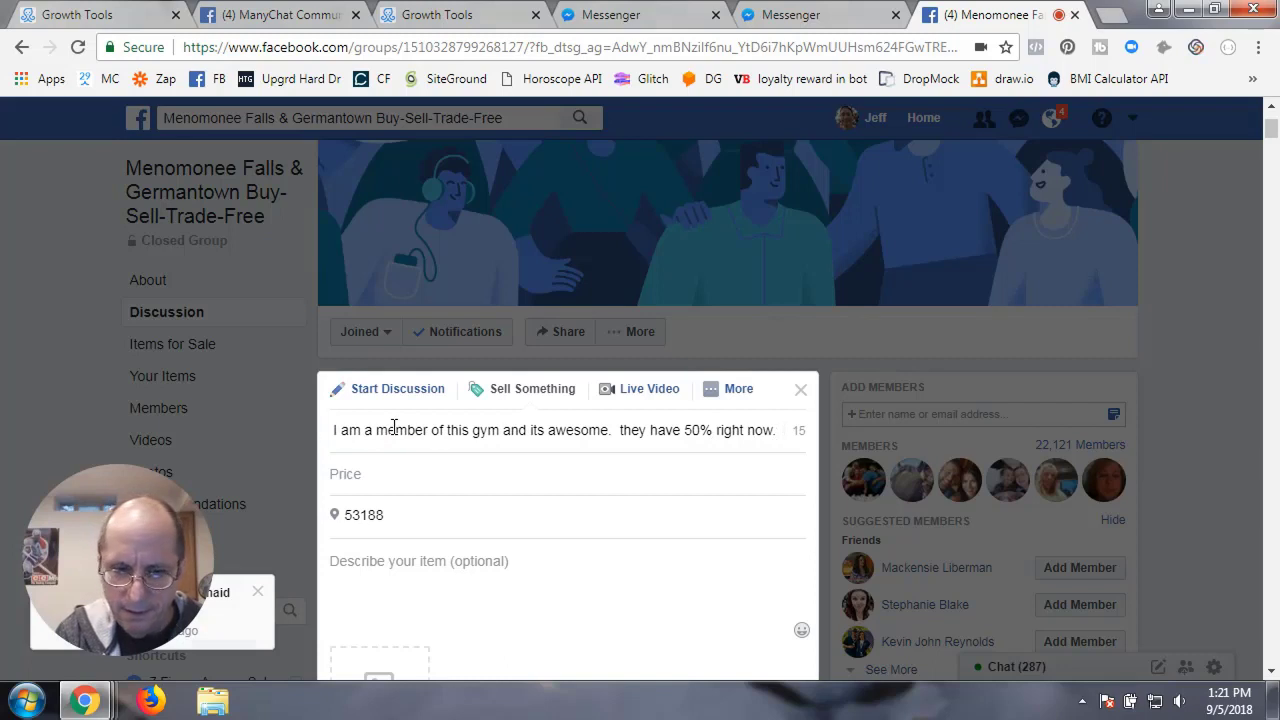
pyautogui.write('Here is ')
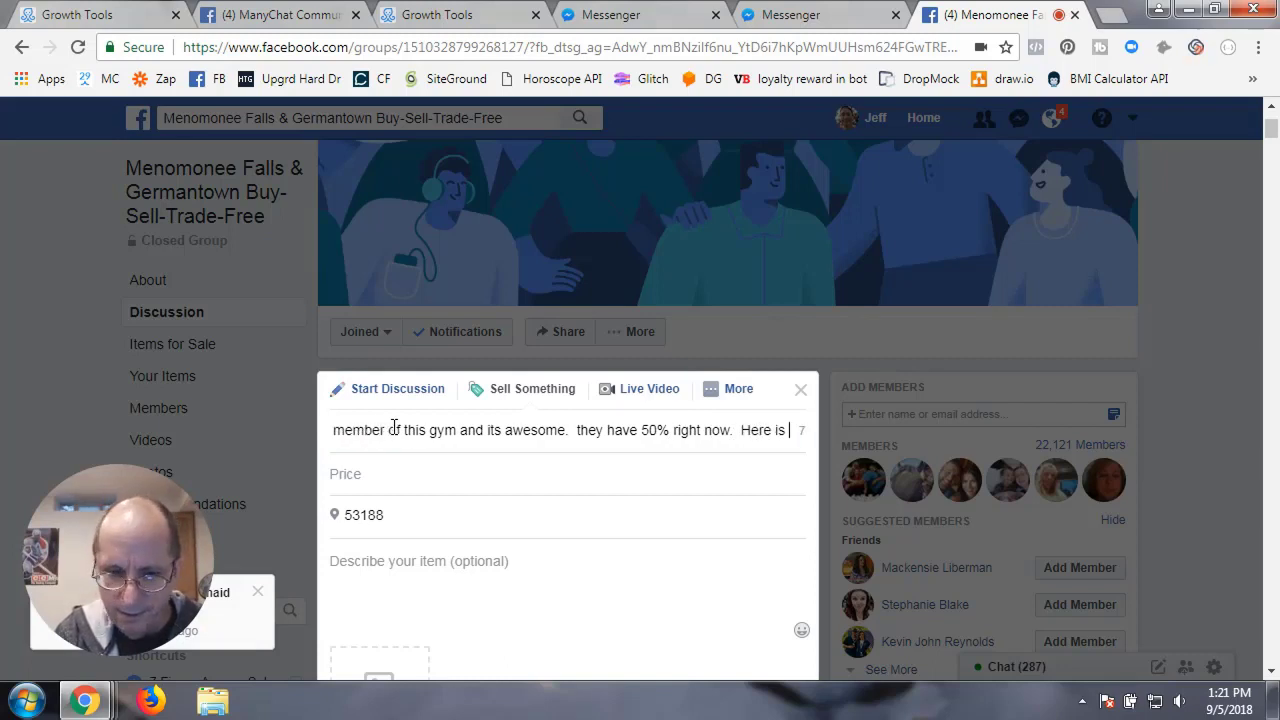
pyautogui.write('link to')
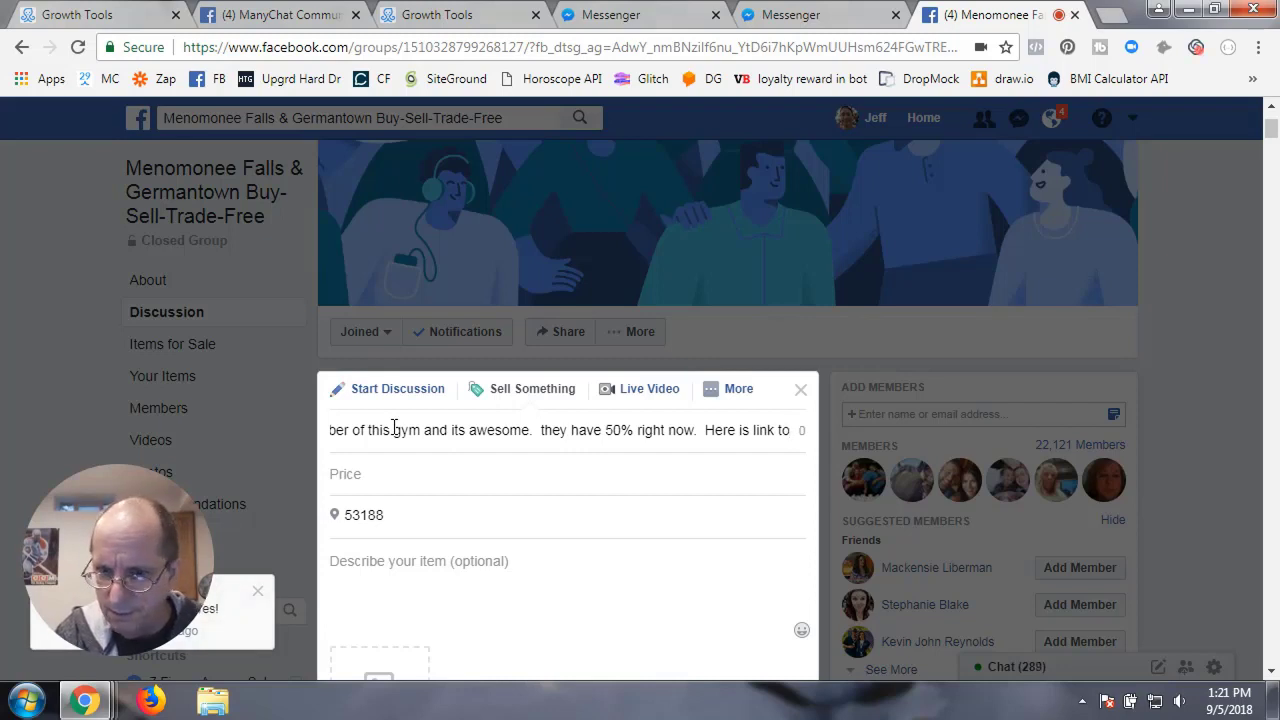
# Delete everything after "its awesome." from the sale post's title
pyautogui.press('BackSpace')
pyautogui.press('BackSpace')
pyautogui.press('BackSpace')
pyautogui.press('BackSpace')
pyautogui.press('BackSpace')
pyautogui.press('BackSpace')
pyautogui.press('BackSpace')
pyautogui.press('BackSpace')
pyautogui.press('BackSpace')
pyautogui.press('BackSpace')
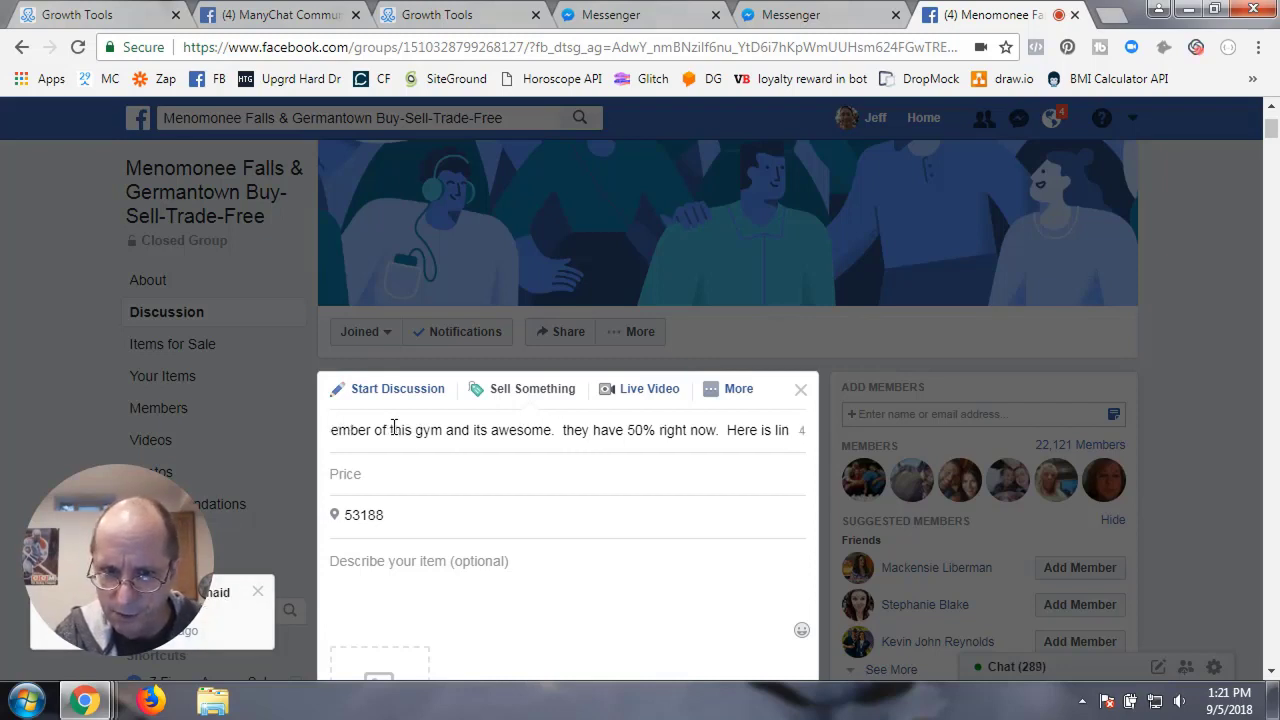
pyautogui.press('BackSpace')
pyautogui.press('BackSpace')
pyautogui.press('BackSpace')
pyautogui.press('BackSpace')
pyautogui.press('BackSpace')
pyautogui.press('BackSpace')
pyautogui.press('BackSpace')
pyautogui.press('BackSpace')
pyautogui.press('BackSpace')
pyautogui.press('BackSpace')
pyautogui.press('BackSpace')
pyautogui.press('BackSpace')
pyautogui.press('BackSpace')
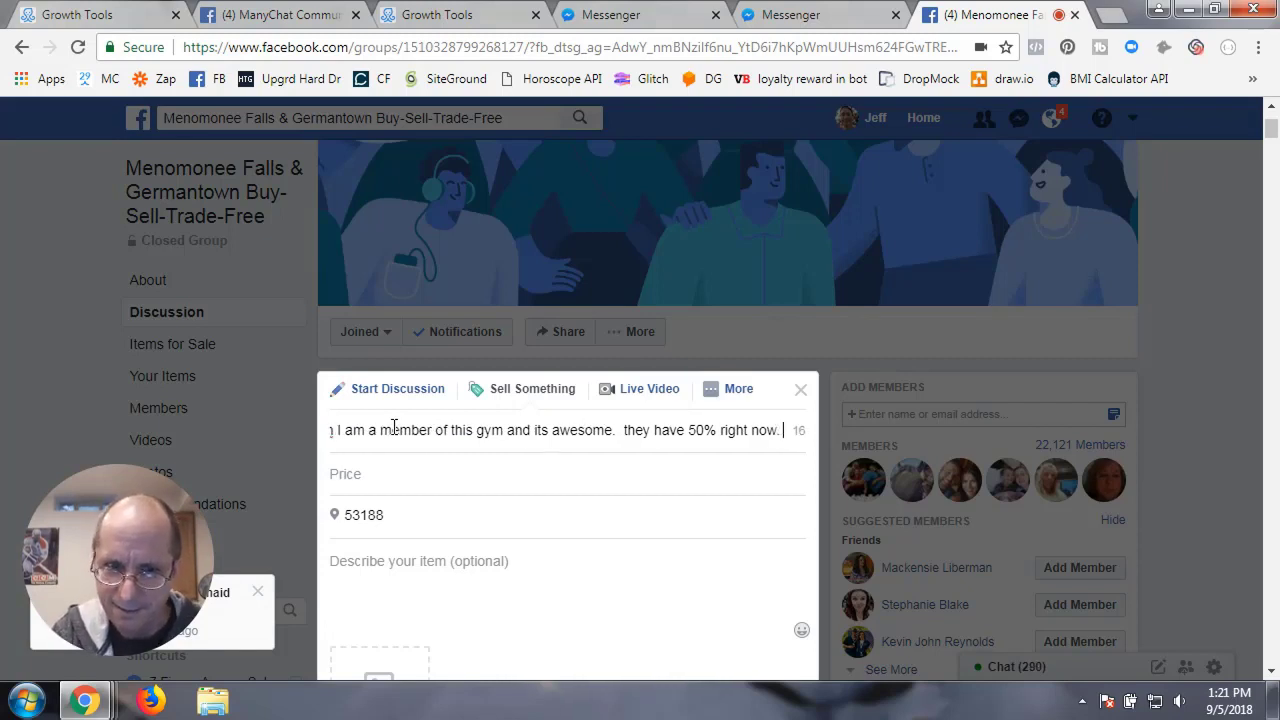
pyautogui.press('BackSpace')
pyautogui.press('BackSpace')
pyautogui.press('BackSpace')
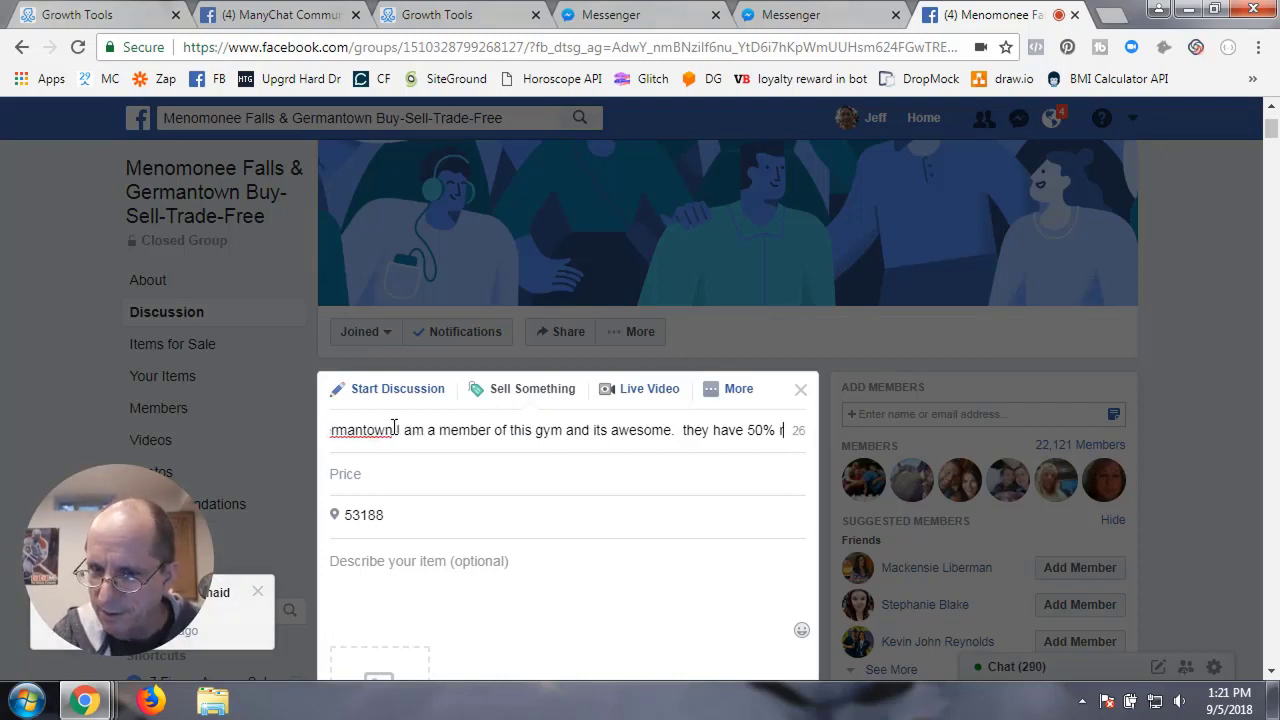
pyautogui.press('BackSpace')
pyautogui.press('BackSpace')
pyautogui.press('BackSpace')
pyautogui.press('BackSpace')
pyautogui.press('BackSpace')
pyautogui.press('BackSpace')
pyautogui.press('BackSpace')
pyautogui.press('BackSpace')
pyautogui.press('BackSpace')
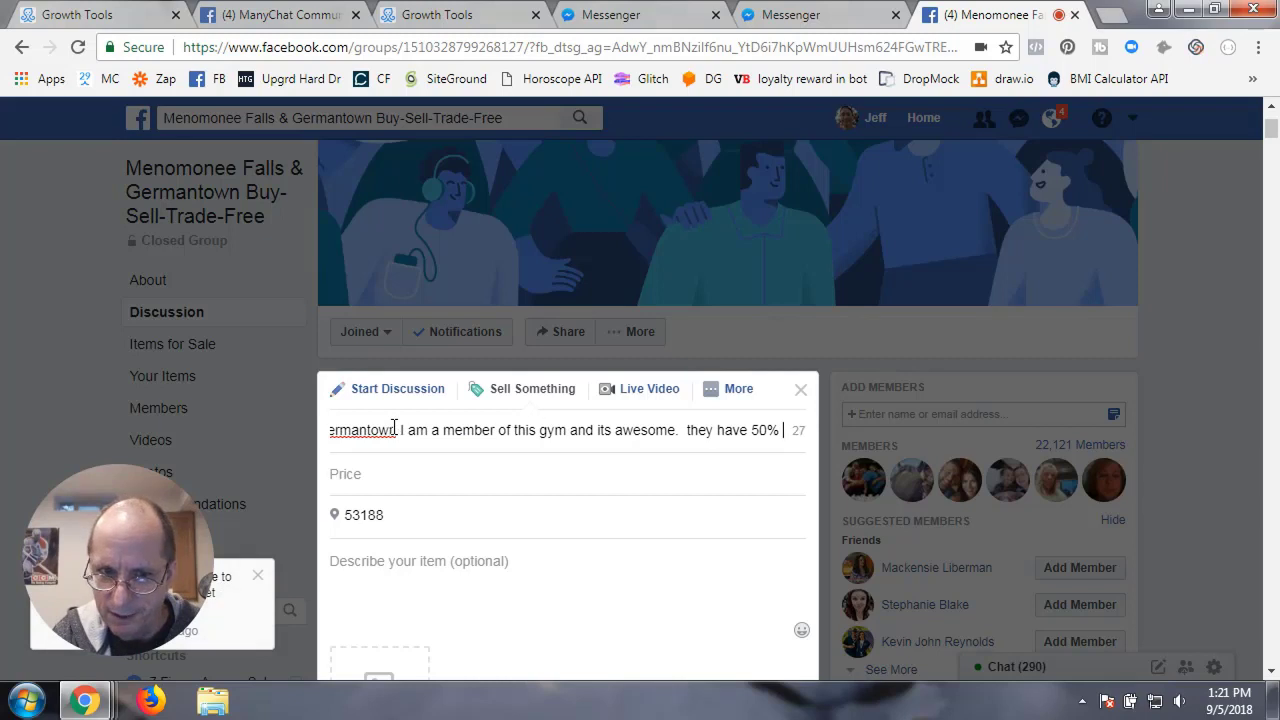
pyautogui.press('BackSpace')
pyautogui.press('BackSpace')
pyautogui.press('BackSpace')
pyautogui.press('BackSpace')
pyautogui.press('BackSpace')
pyautogui.press('BackSpace')
pyautogui.press('BackSpace')
pyautogui.press('BackSpace')
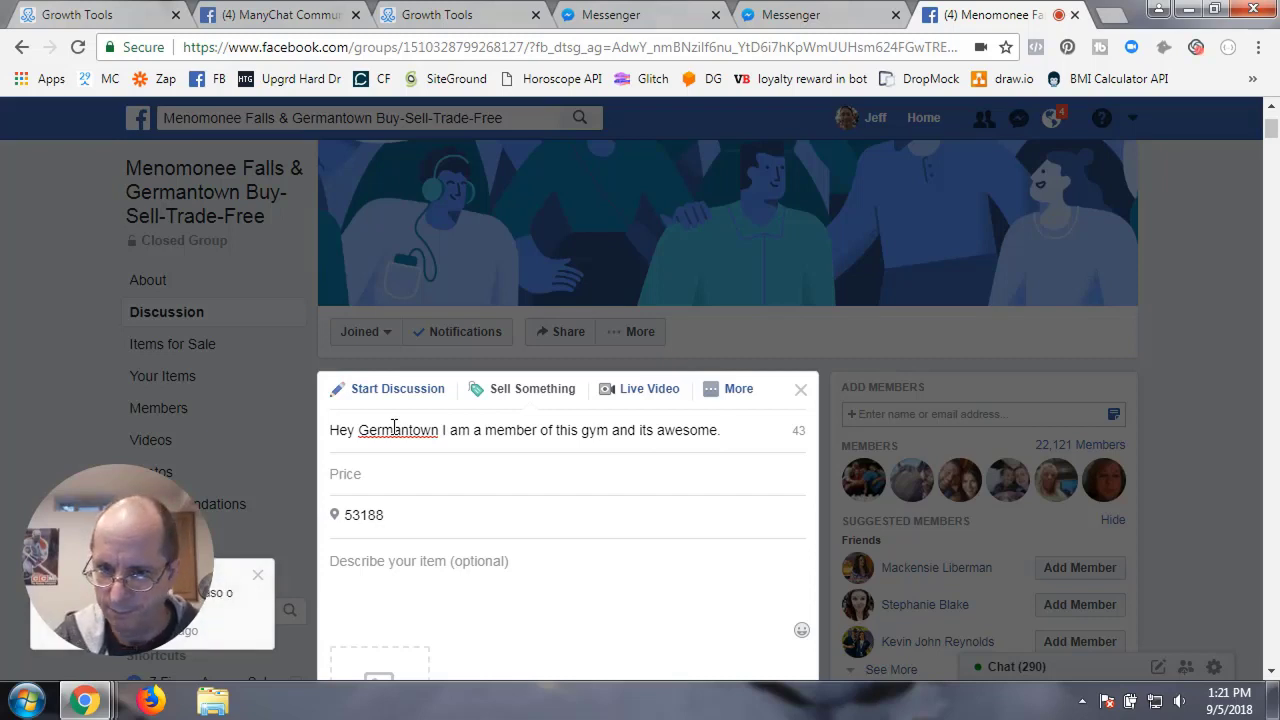
# Paste the m.me offer link at the end of the title and leave the sale post form without publishing
pyautogui.hotkey('ctrl', 'v')
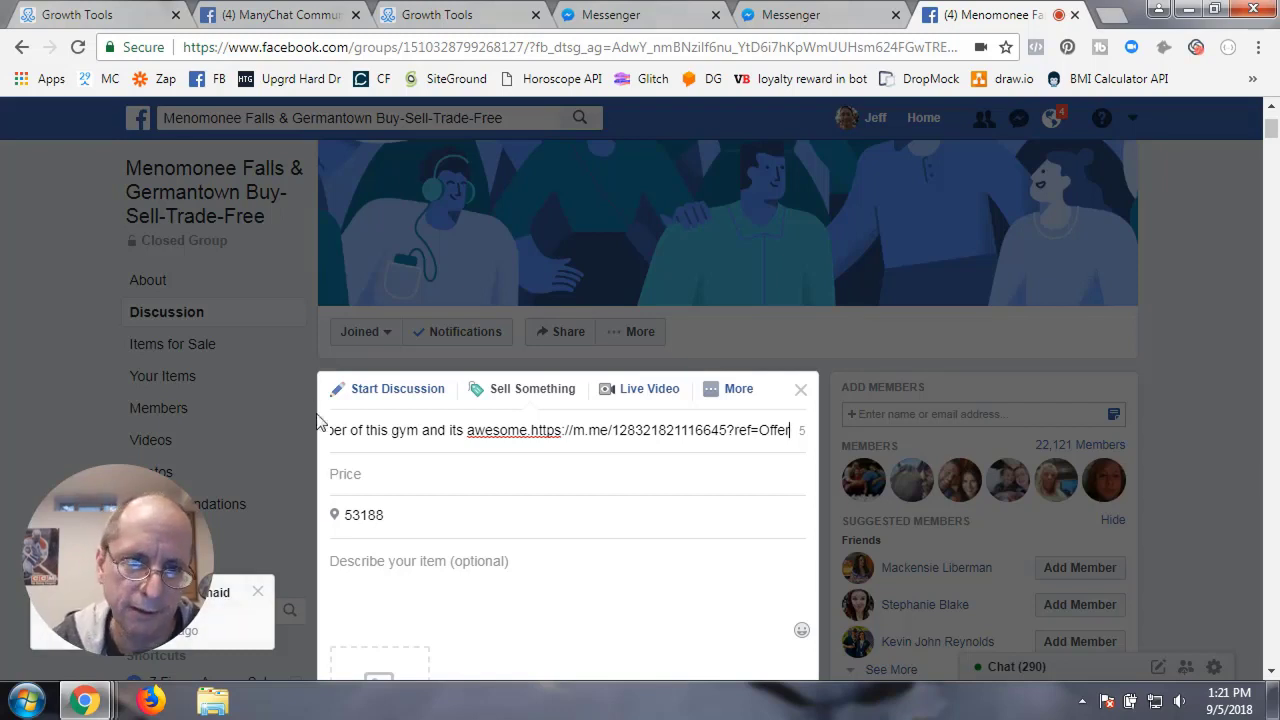
pyautogui.scroll(-2, 663, 529)
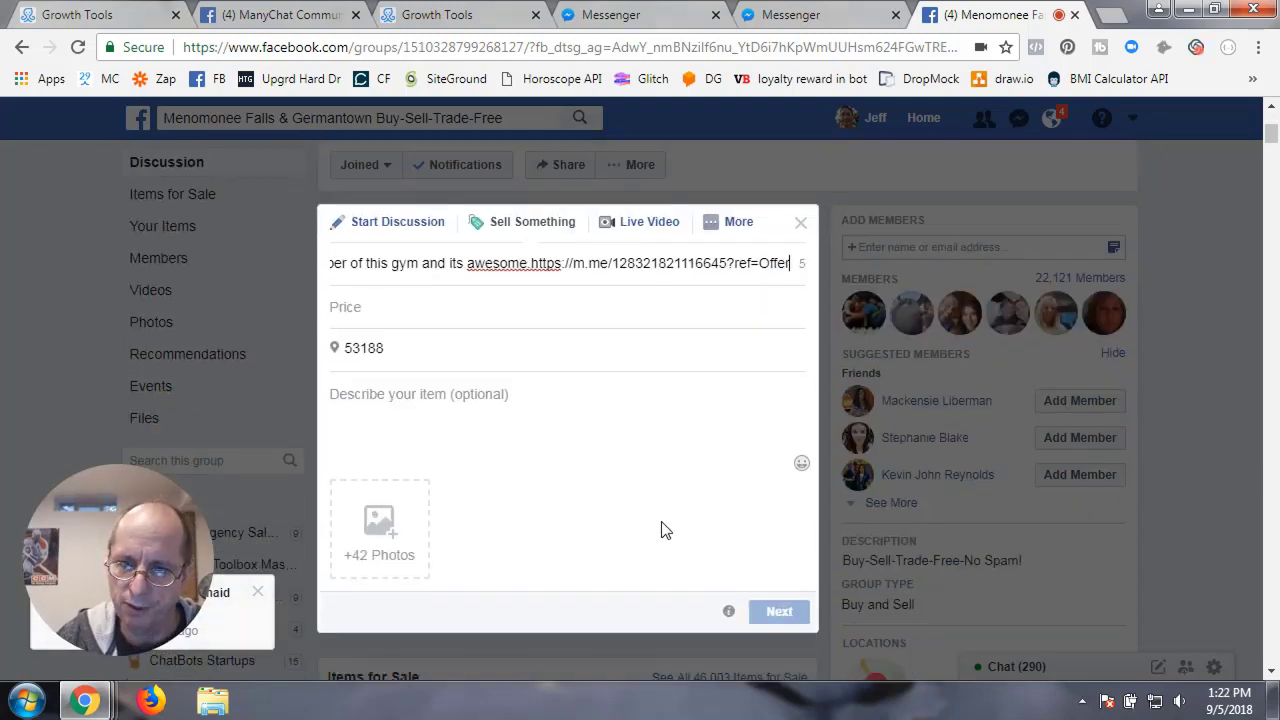
pyautogui.click(432, 396)
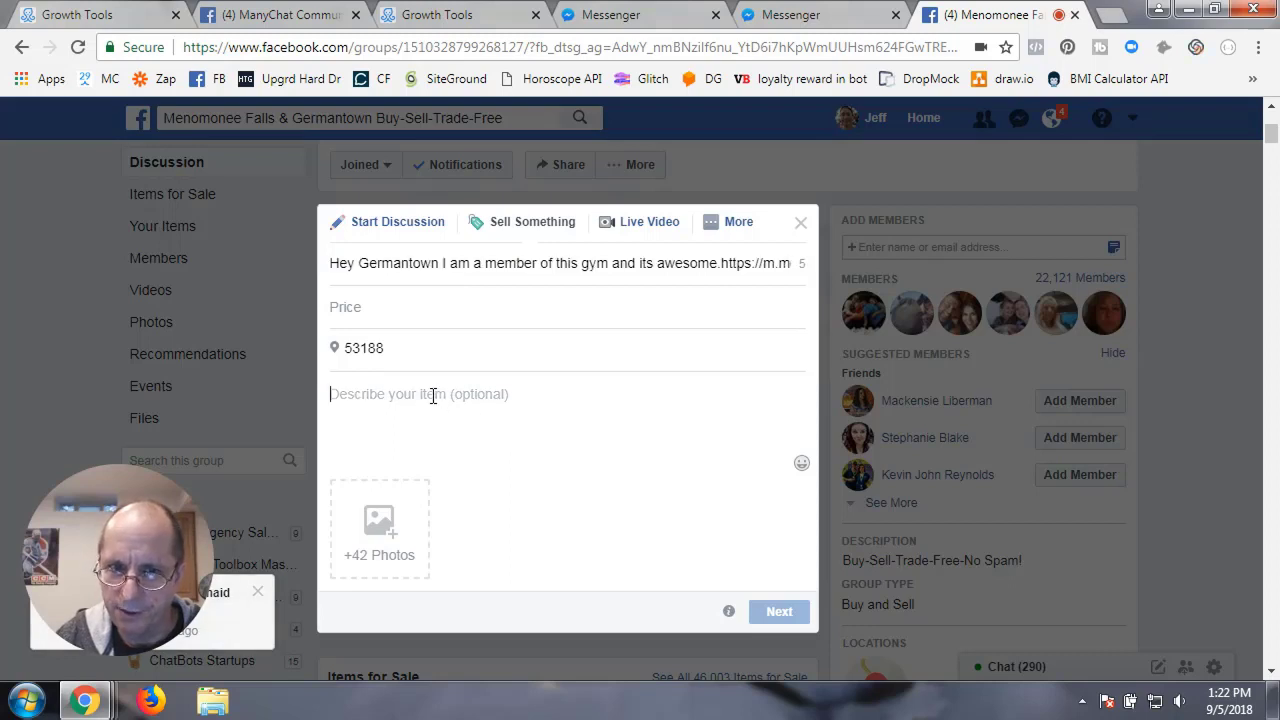
pyautogui.click(420, 265)
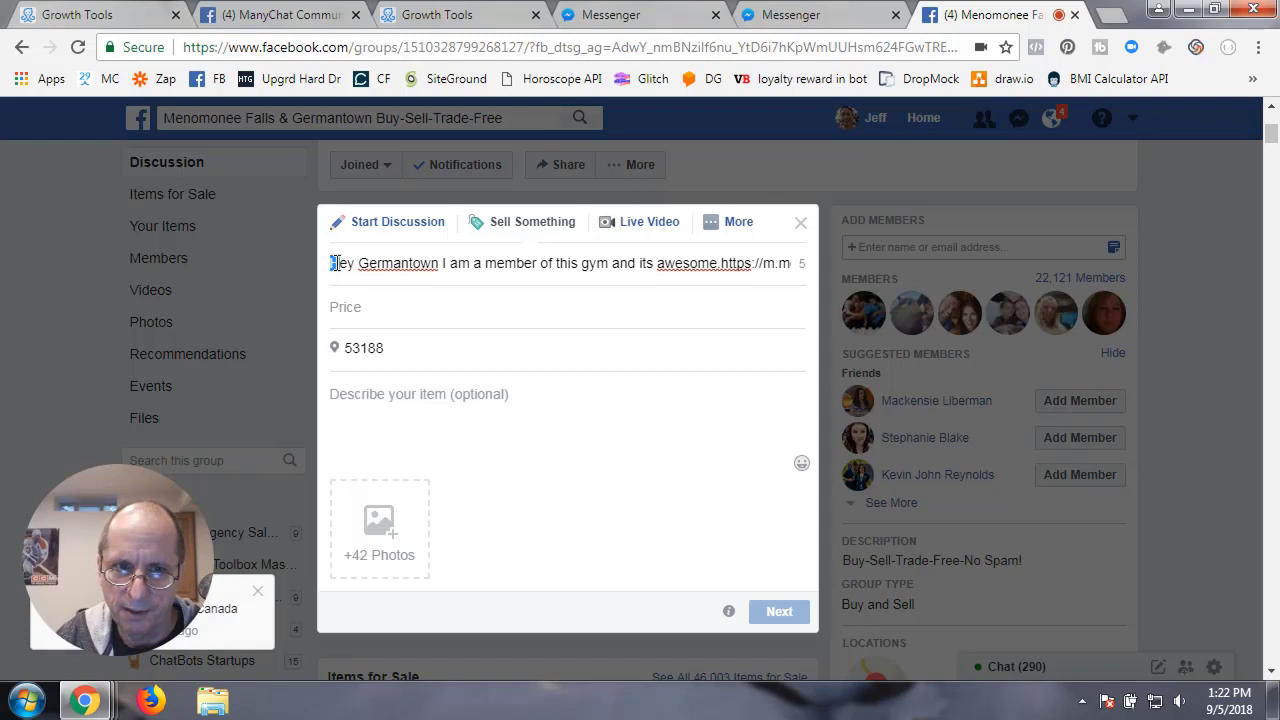
pyautogui.moveTo(322, 266); pyautogui.dragTo(812, 280)
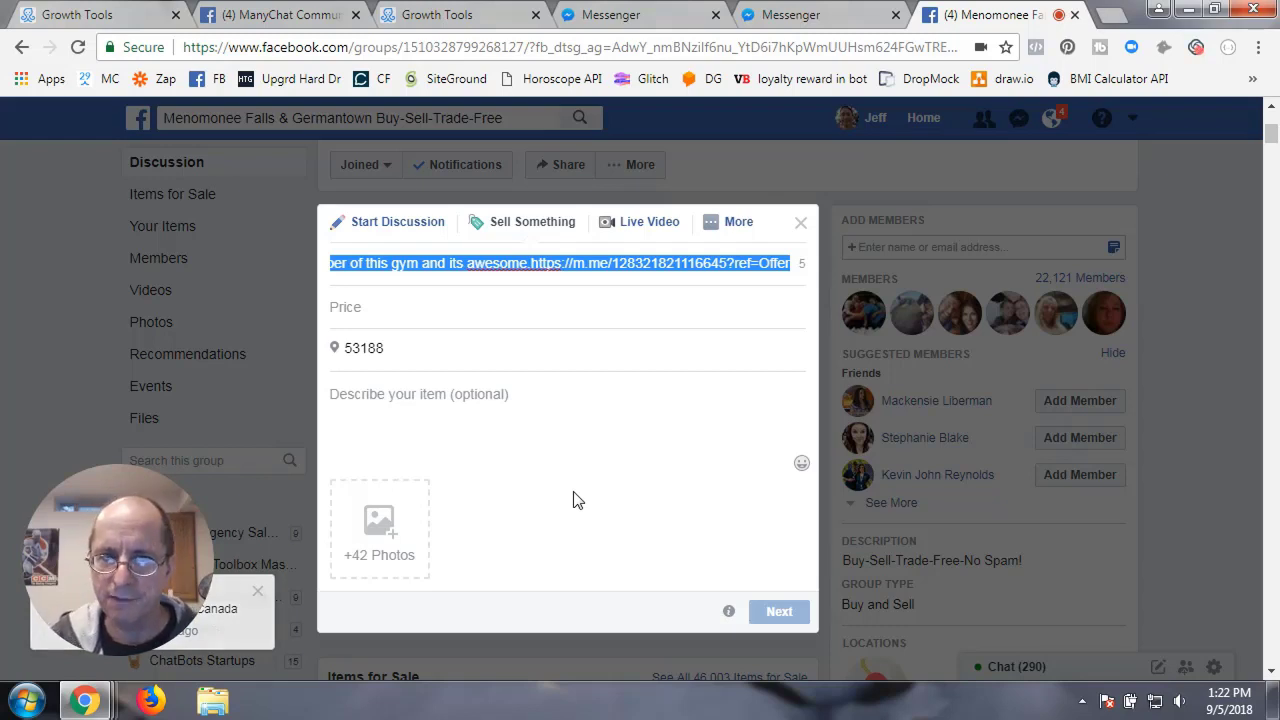
pyautogui.click(801, 222)
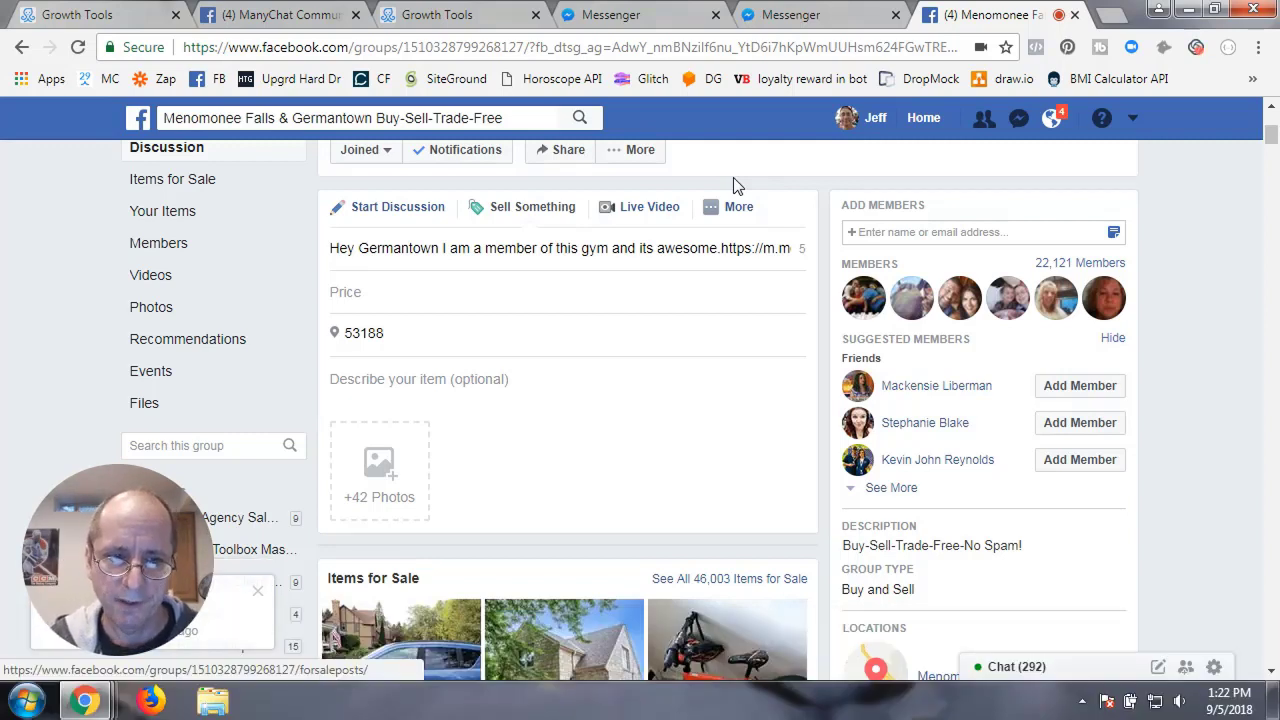
# Open Gmail in a new browser tab and start a new message addressed to your own Gmail account
pyautogui.click(1118, 19)
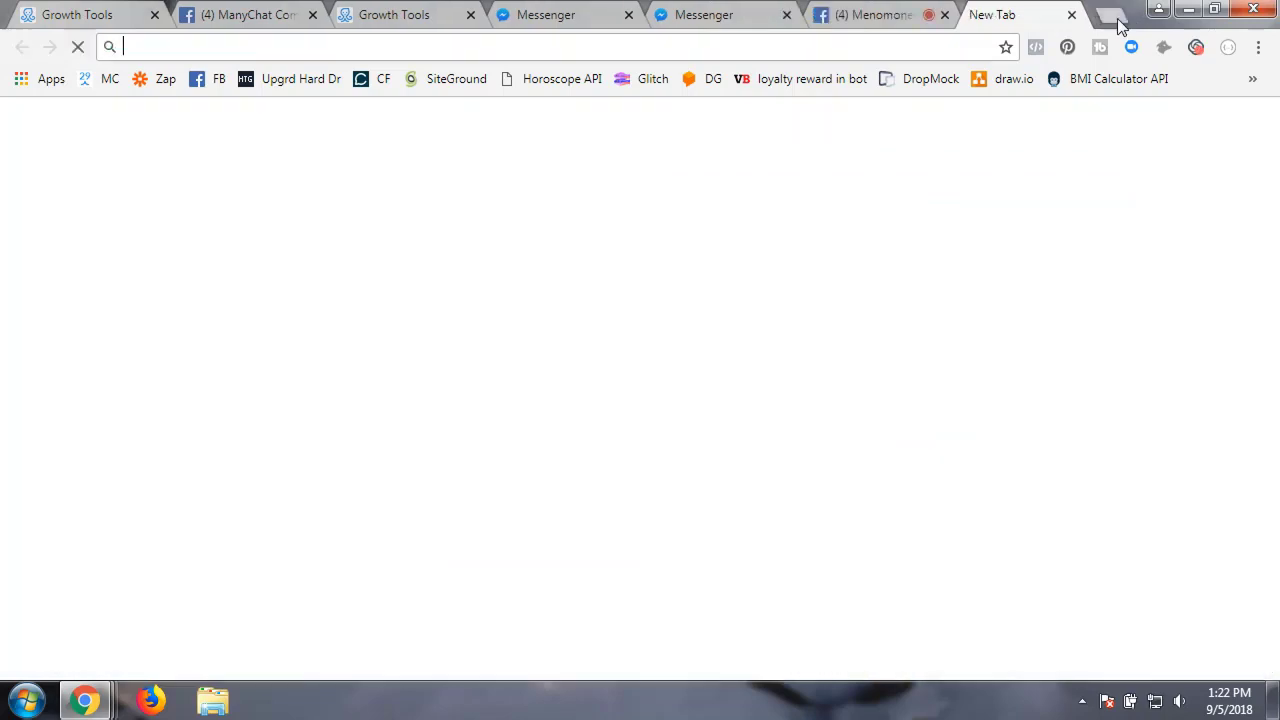
pyautogui.click(1040, 127)
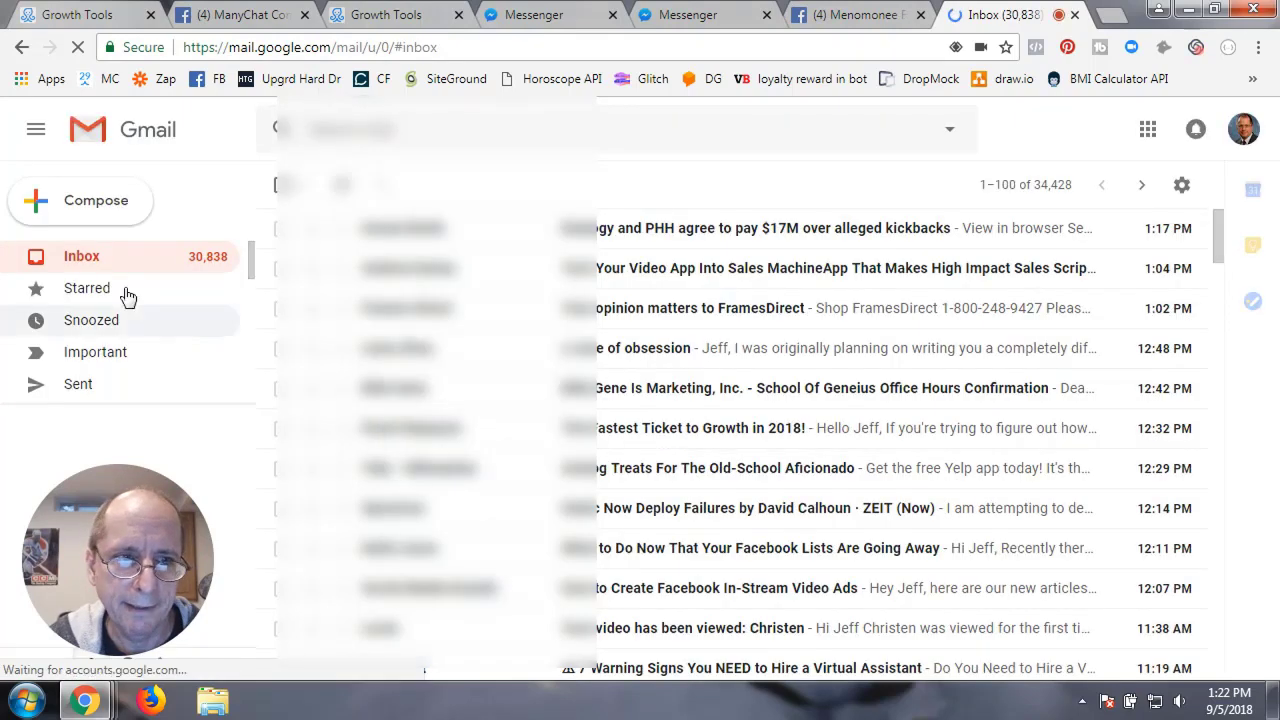
pyautogui.click(104, 205)
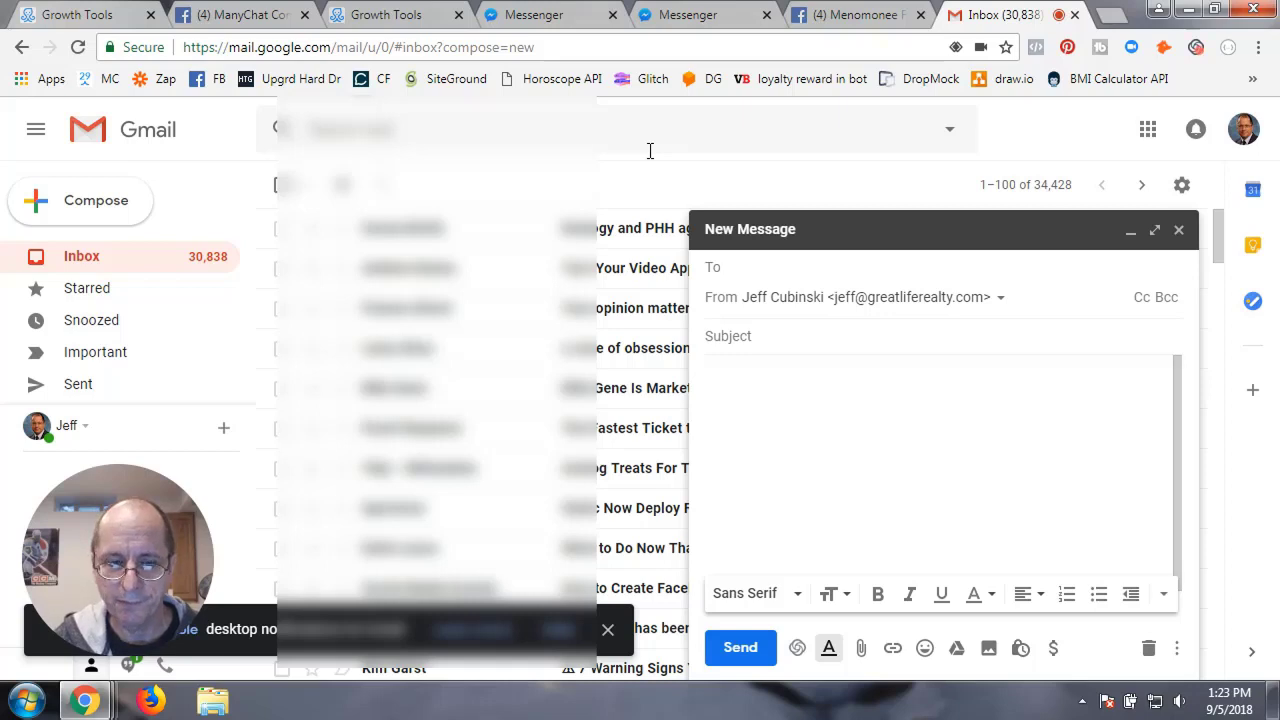
pyautogui.write('je')
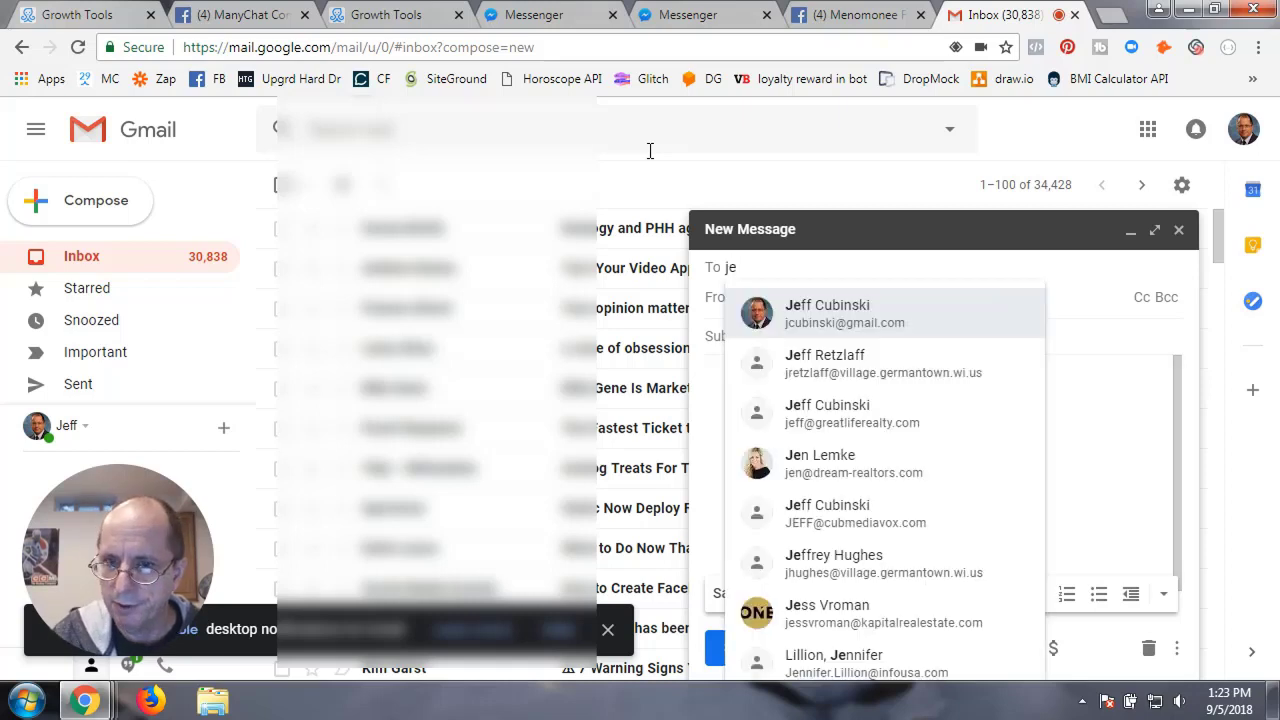
pyautogui.click(818, 328)
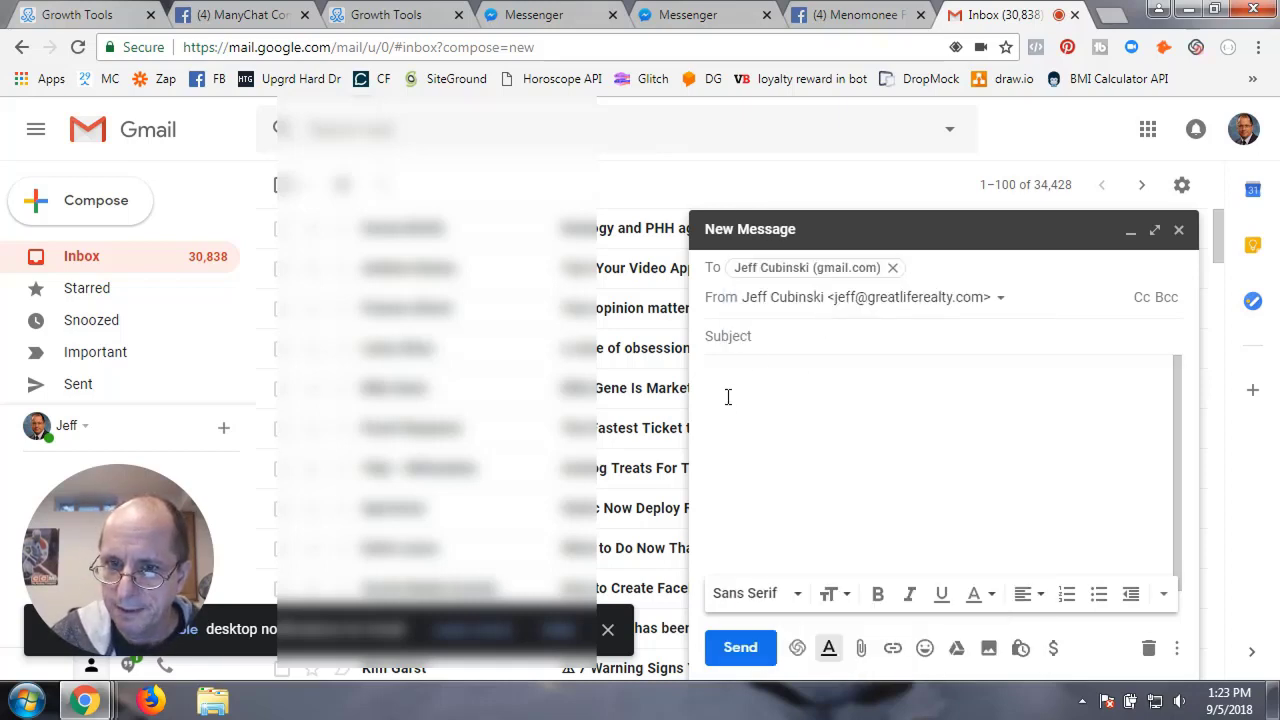
# Begin the email's subject with a greeting by first name and "The gym down the street has 50% the memebrship. Click"
pyautogui.click(757, 340)
pyautogui.write('H')
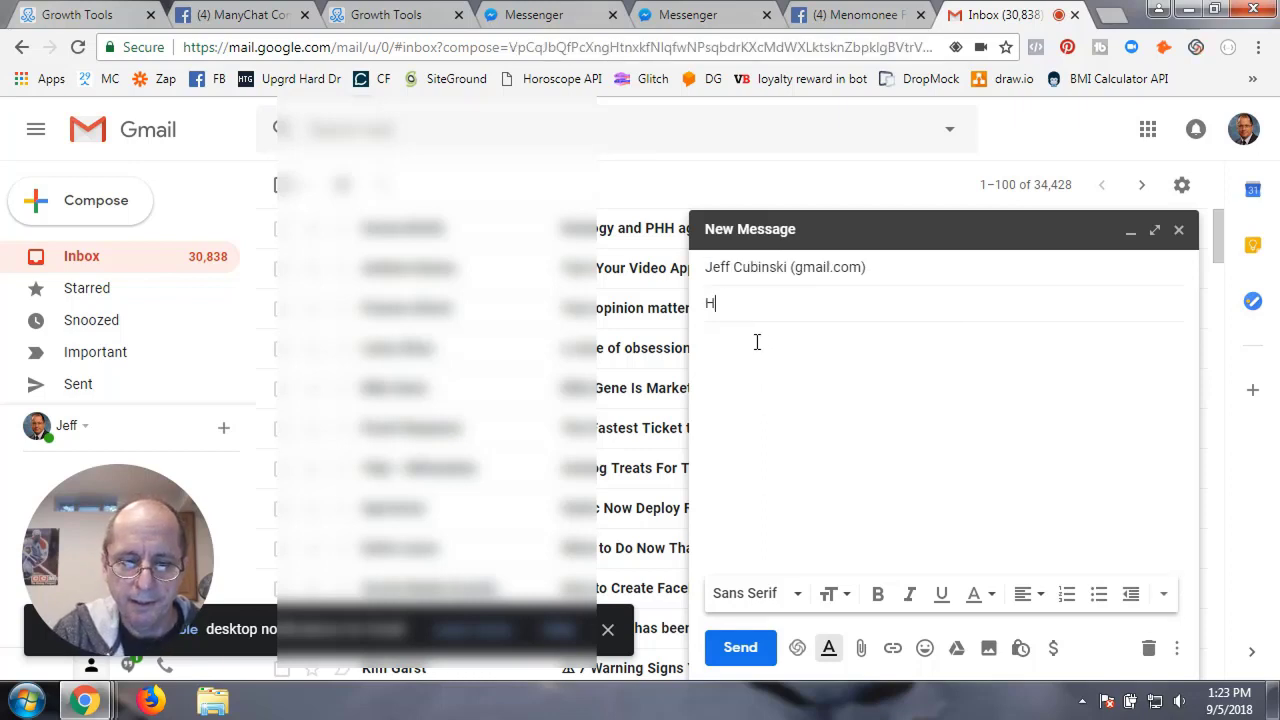
pyautogui.write('ey Jeff')
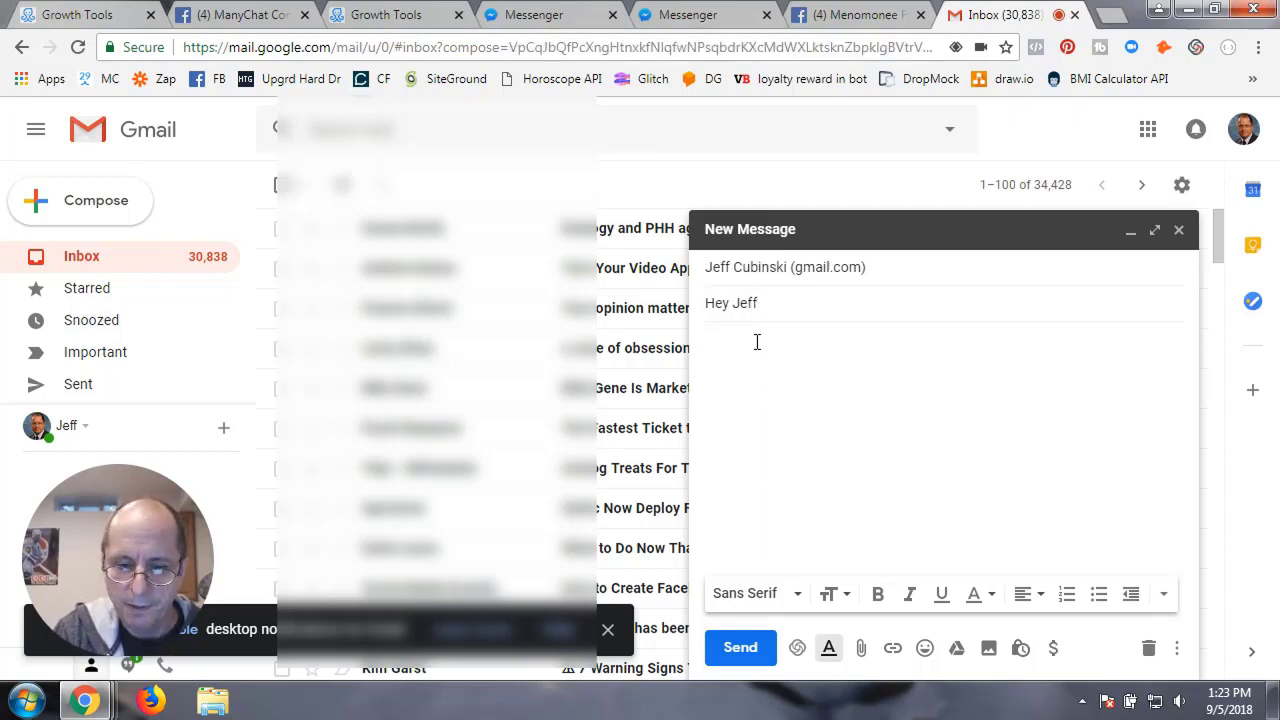
pyautogui.write(',  The ')
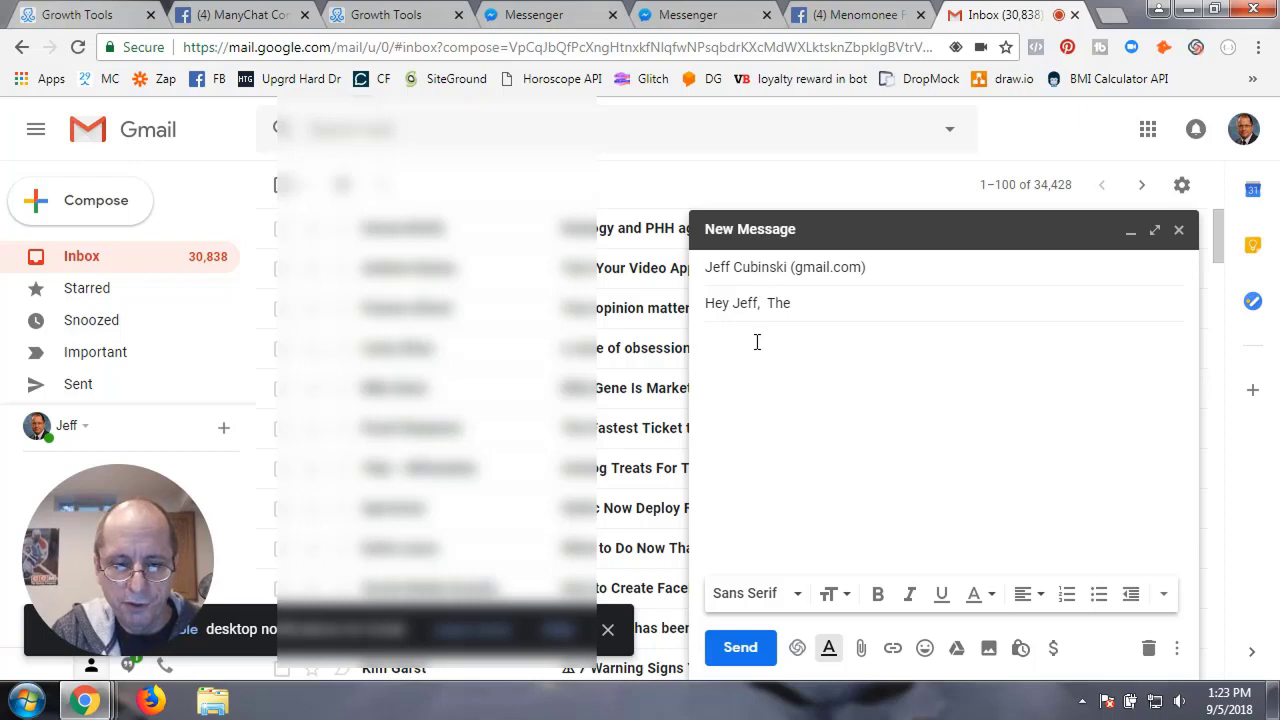
pyautogui.write('gym down ')
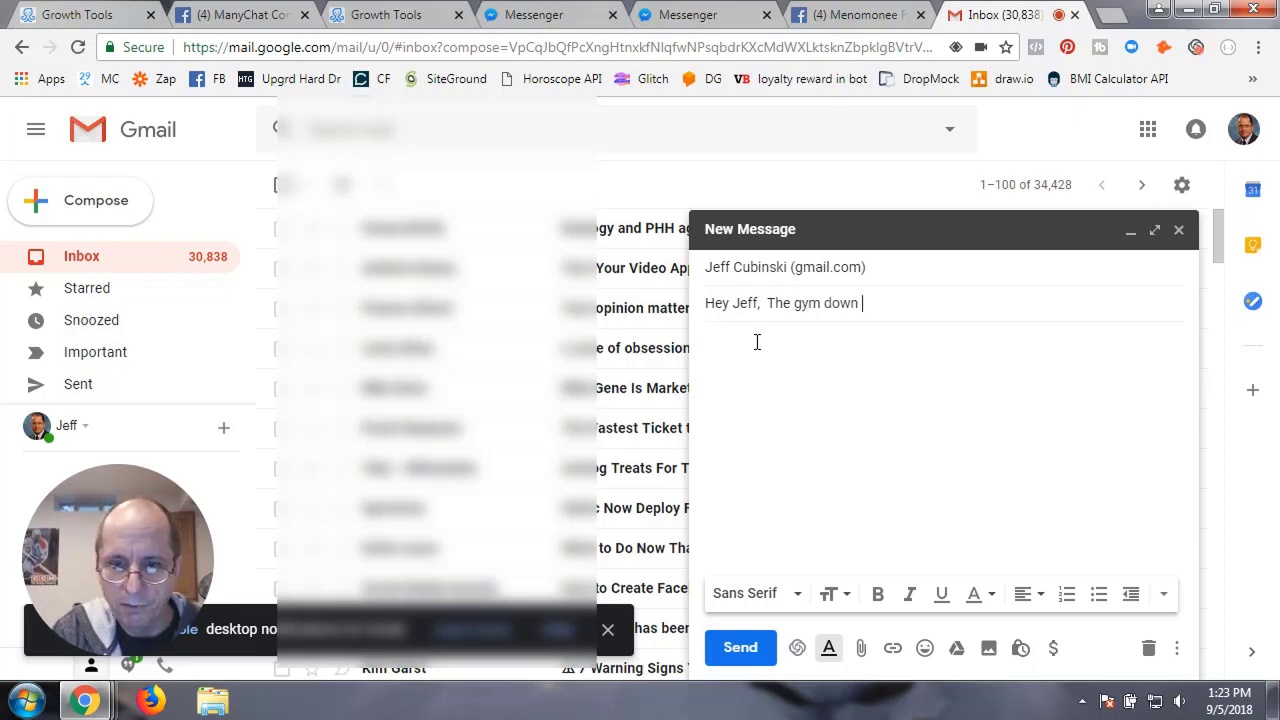
pyautogui.write('the street ')
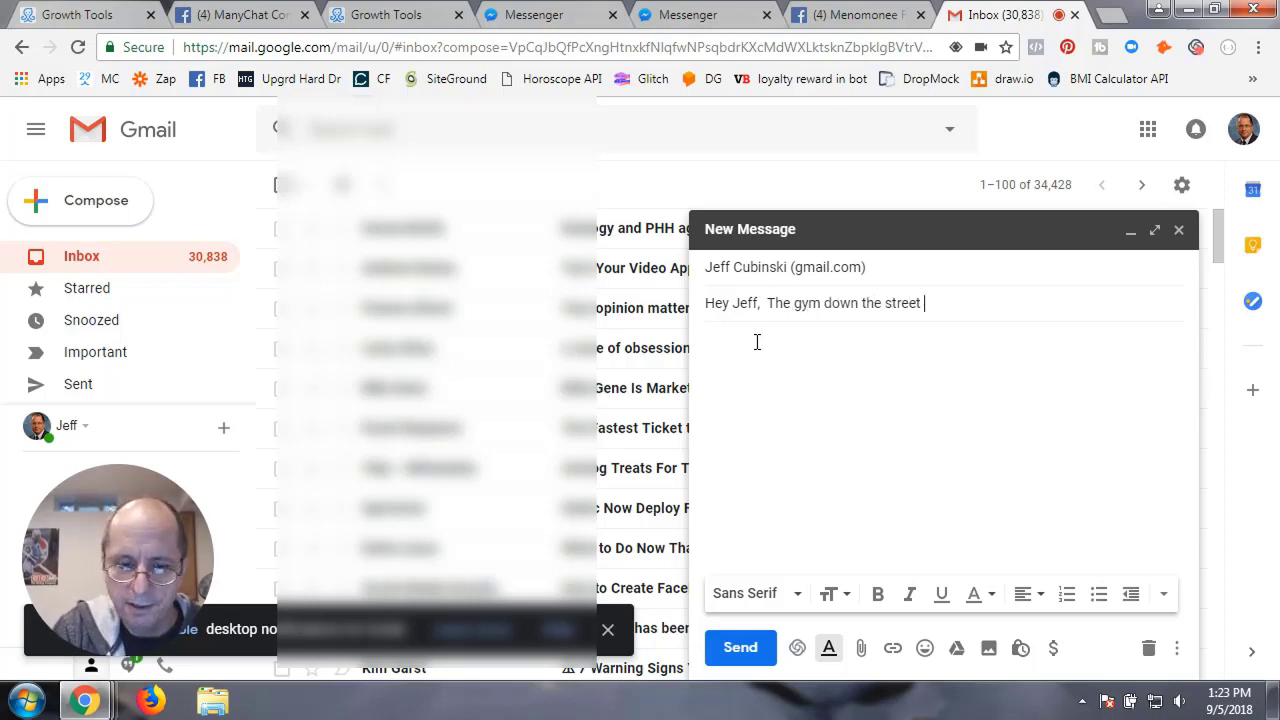
pyautogui.write('has 50%')
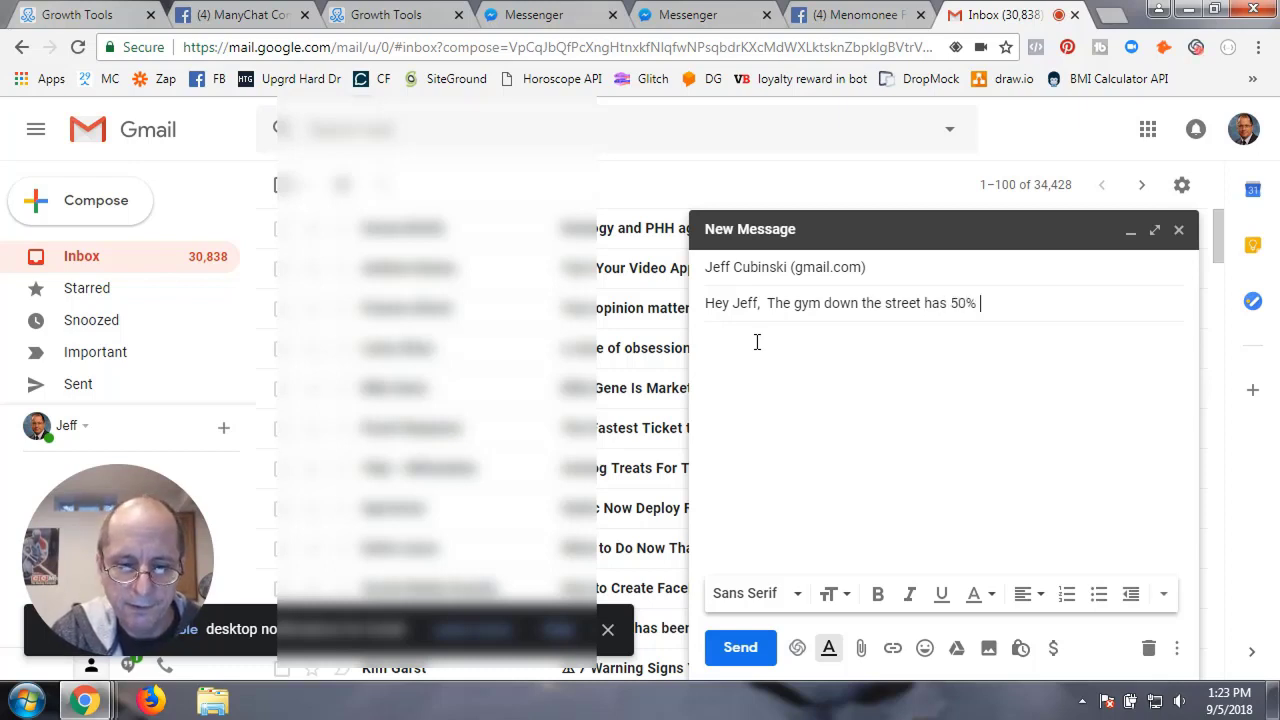
pyautogui.write(' the memebrhsip')
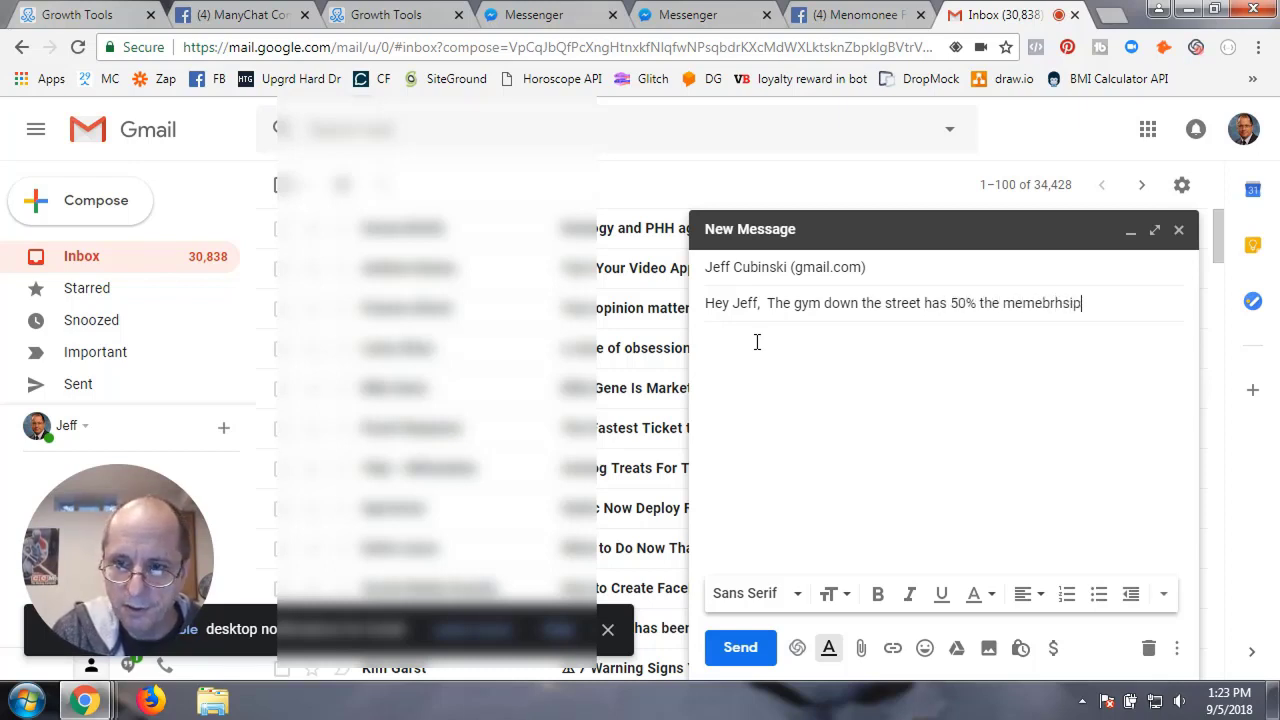
pyautogui.press('BackSpace')
pyautogui.press('BackSpace')
pyautogui.press('BackSpace')
pyautogui.press('BackSpace')
pyautogui.write('sh')
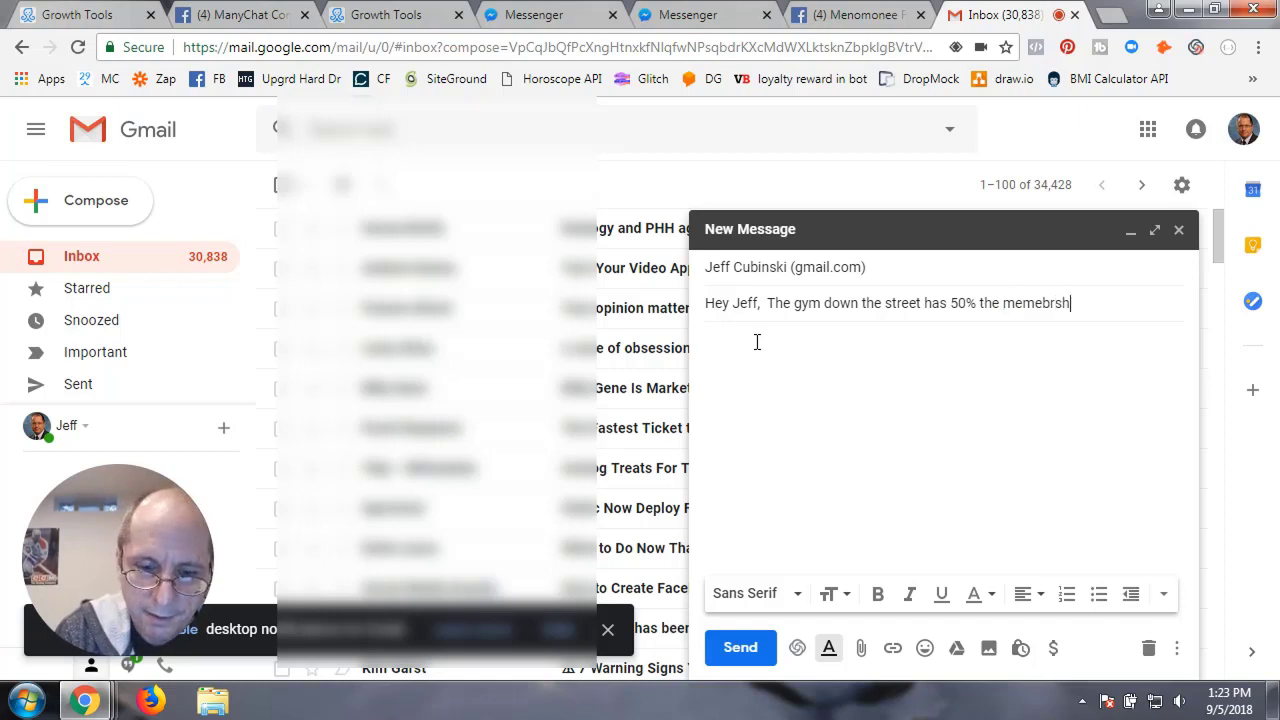
pyautogui.write('ip.  Click ')
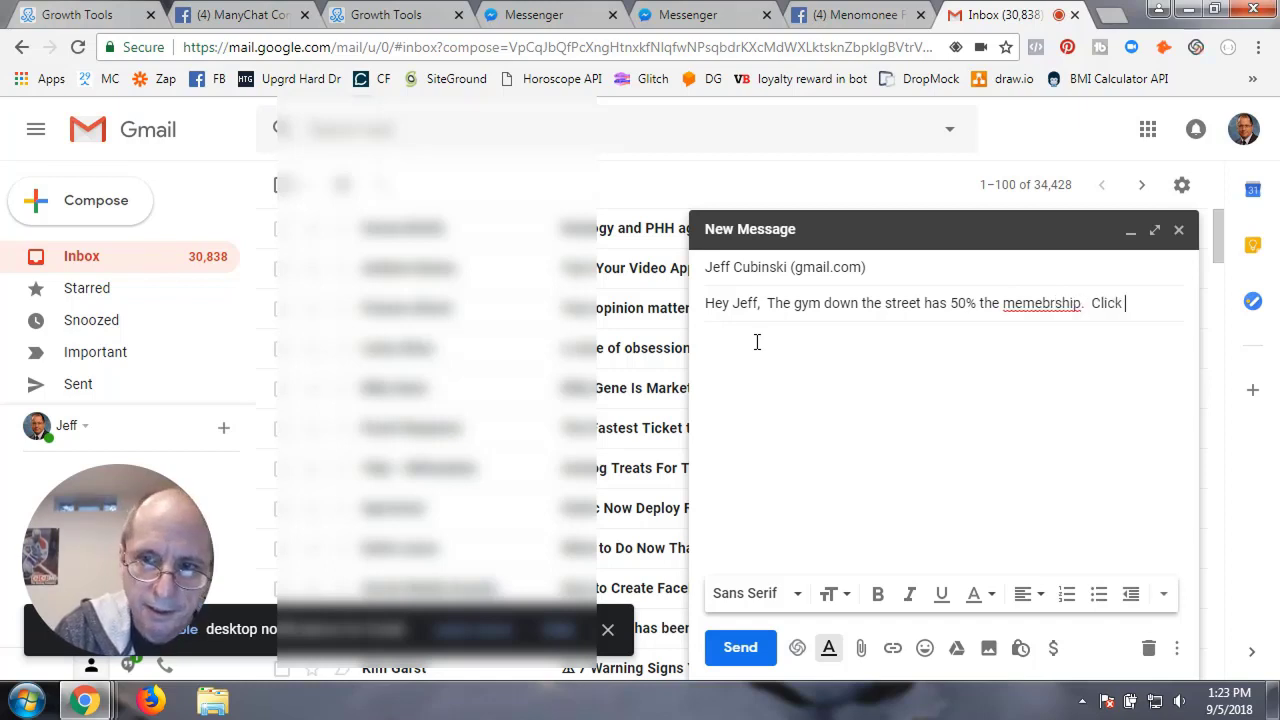
# Continue the email's subject with "on the link to be taken to messenger to get the offer."
pyautogui.write('ib the')
pyautogui.press('BackSpace')
pyautogui.press('BackSpace')
pyautogui.press('BackSpace')
pyautogui.press('BackSpace')
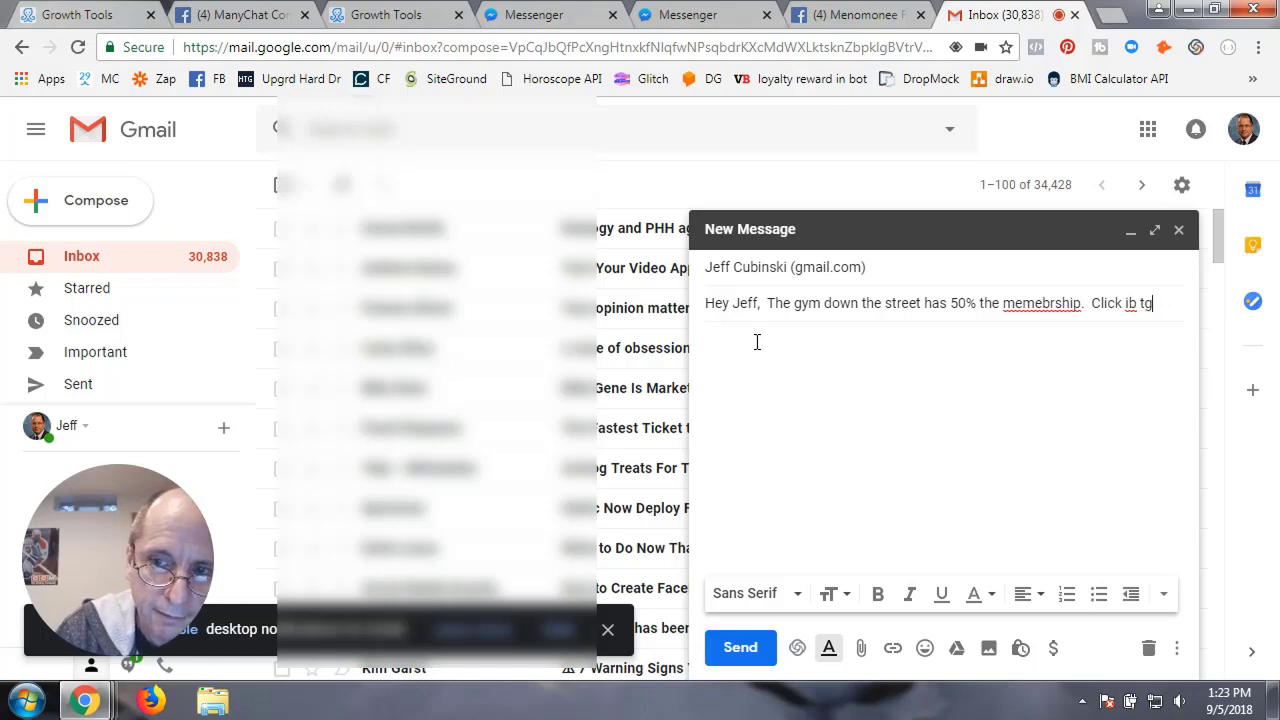
pyautogui.press('BackSpace')
pyautogui.press('BackSpace')
pyautogui.write('o')
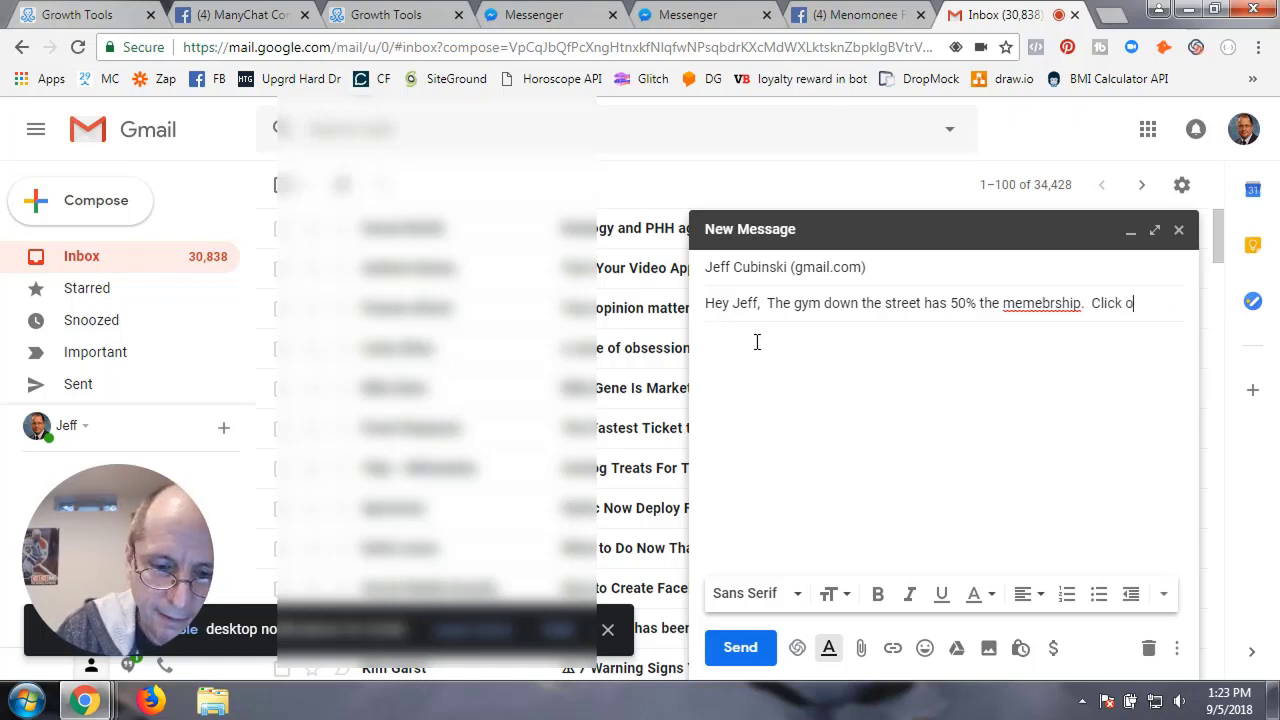
pyautogui.write('n the link to ')
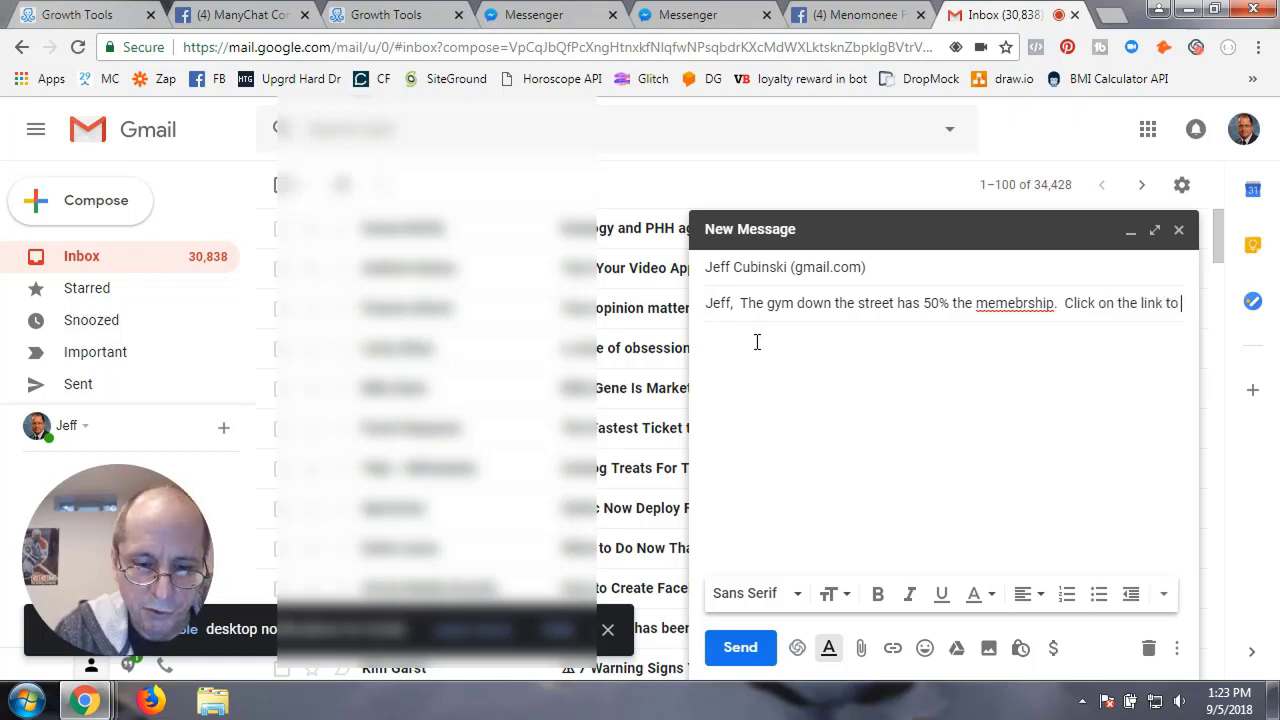
pyautogui.write('be taken to ')
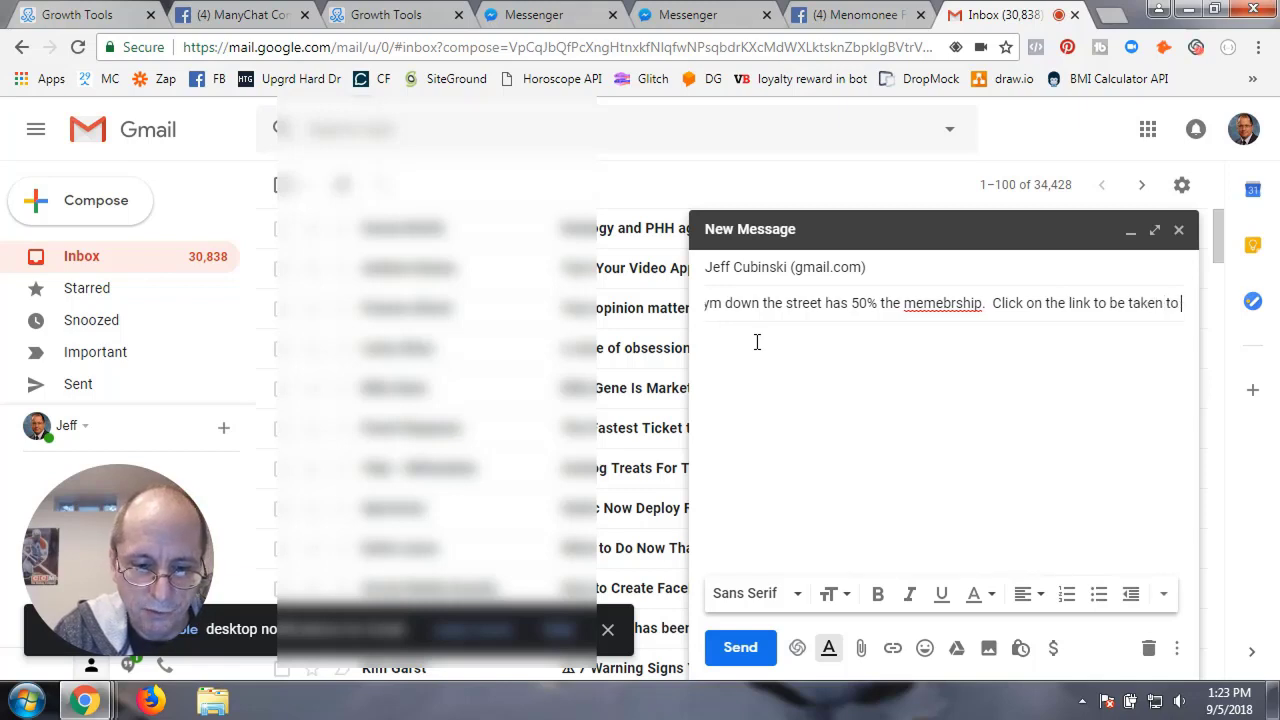
pyautogui.write('messenger to ')
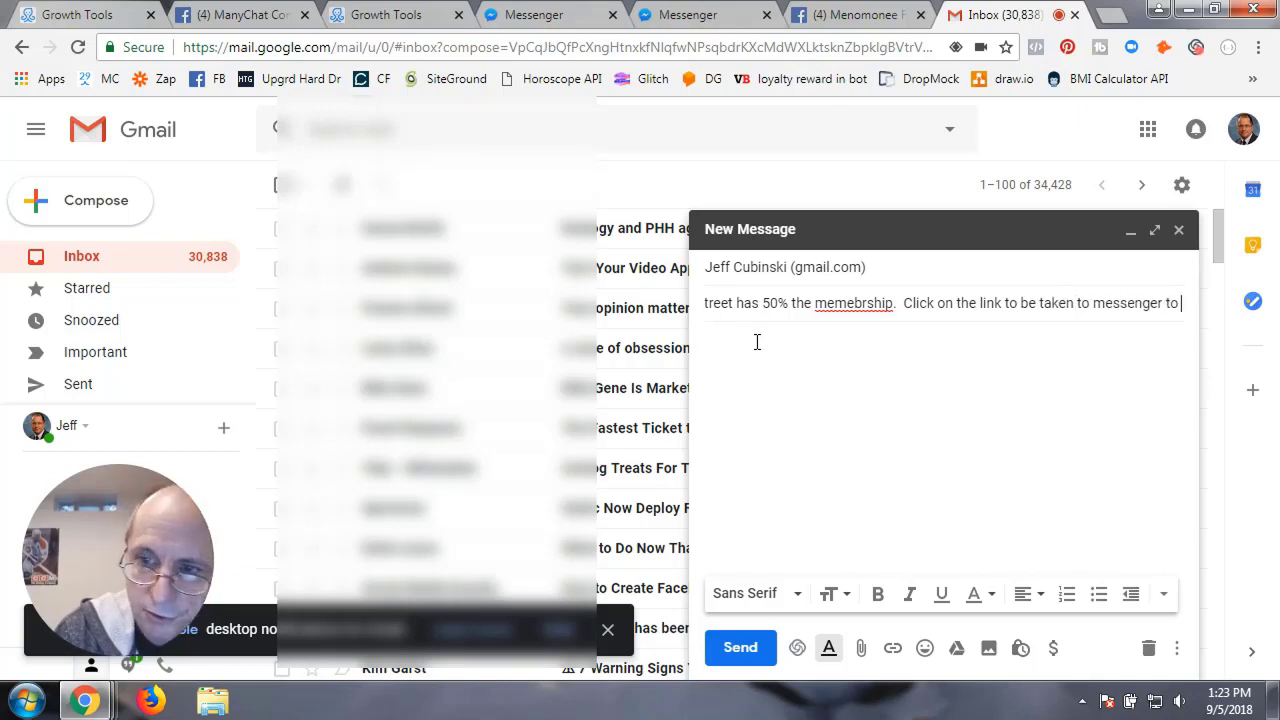
pyautogui.write('get the o')
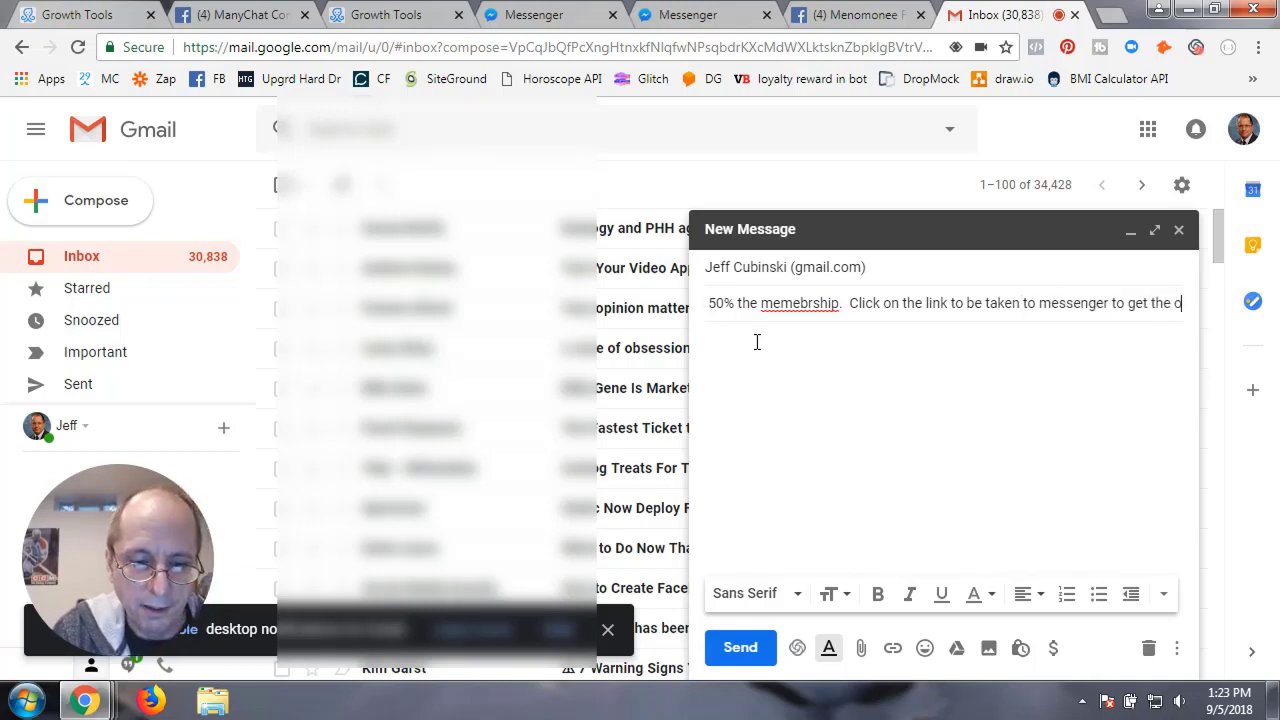
pyautogui.write('ffer.')
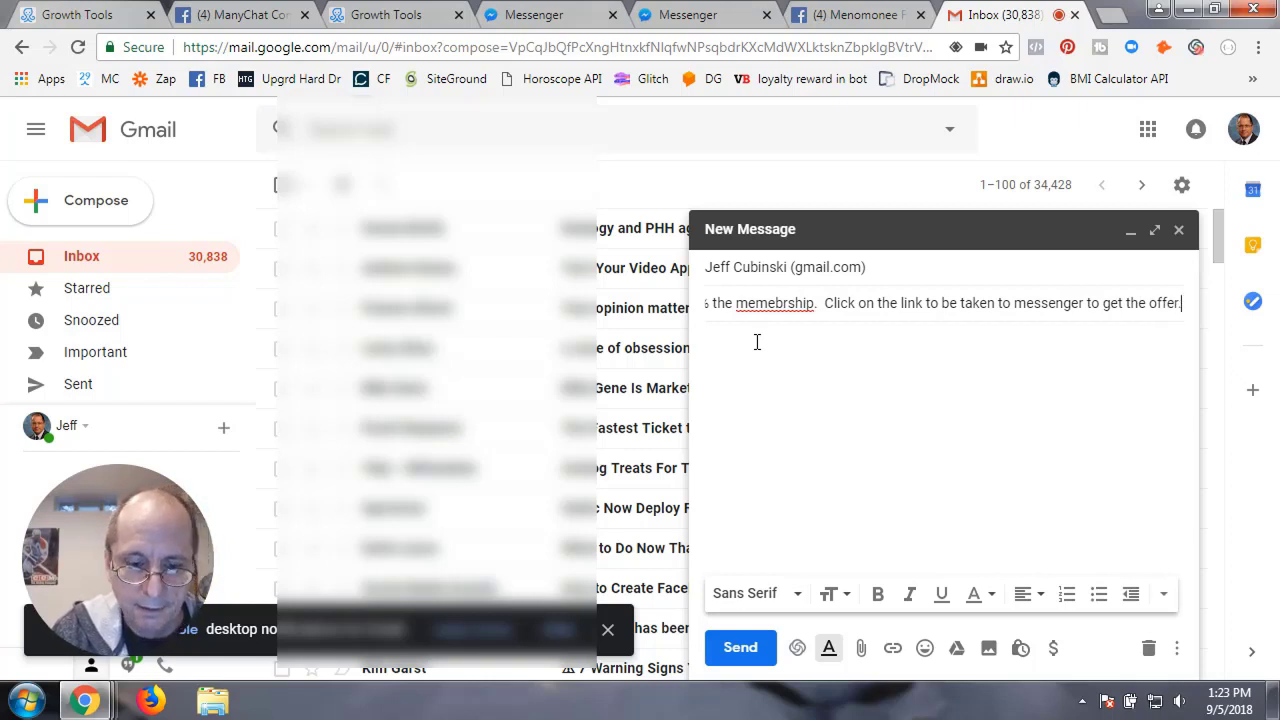
# Paste the m.me offer link at the end of the subject, save and close the draft unsent, and close Gmail
pyautogui.hotkey('ctrl', 'v')
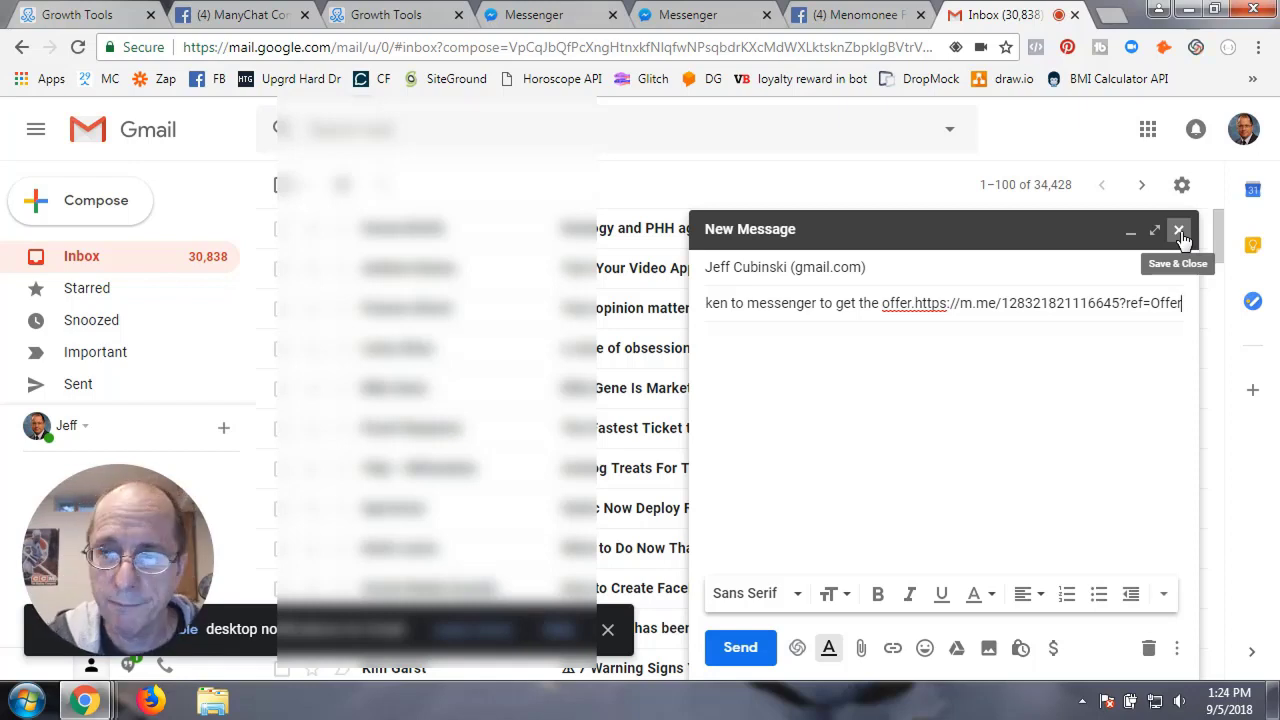
pyautogui.click(1179, 232)
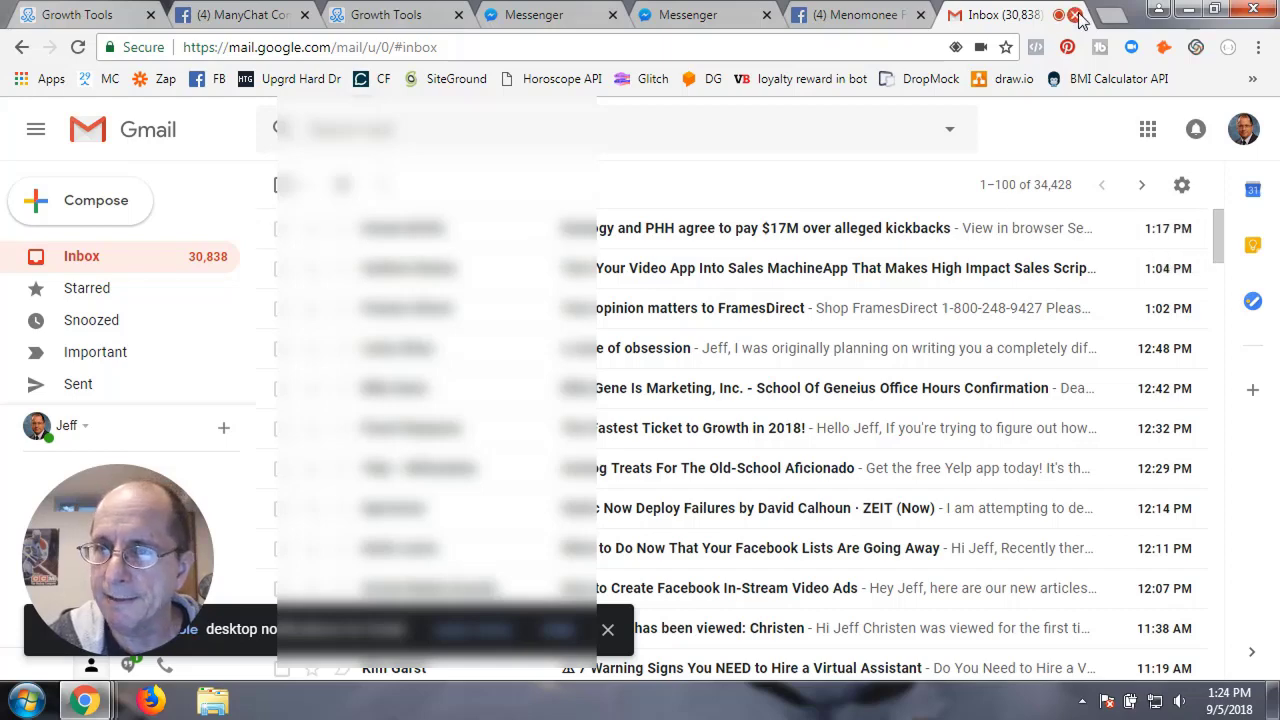
pyautogui.click(1075, 15)
# Switch back to ManyChat's Growth Tools and create a new growth tool using the Bar overlay widget
pyautogui.click(791, 20)
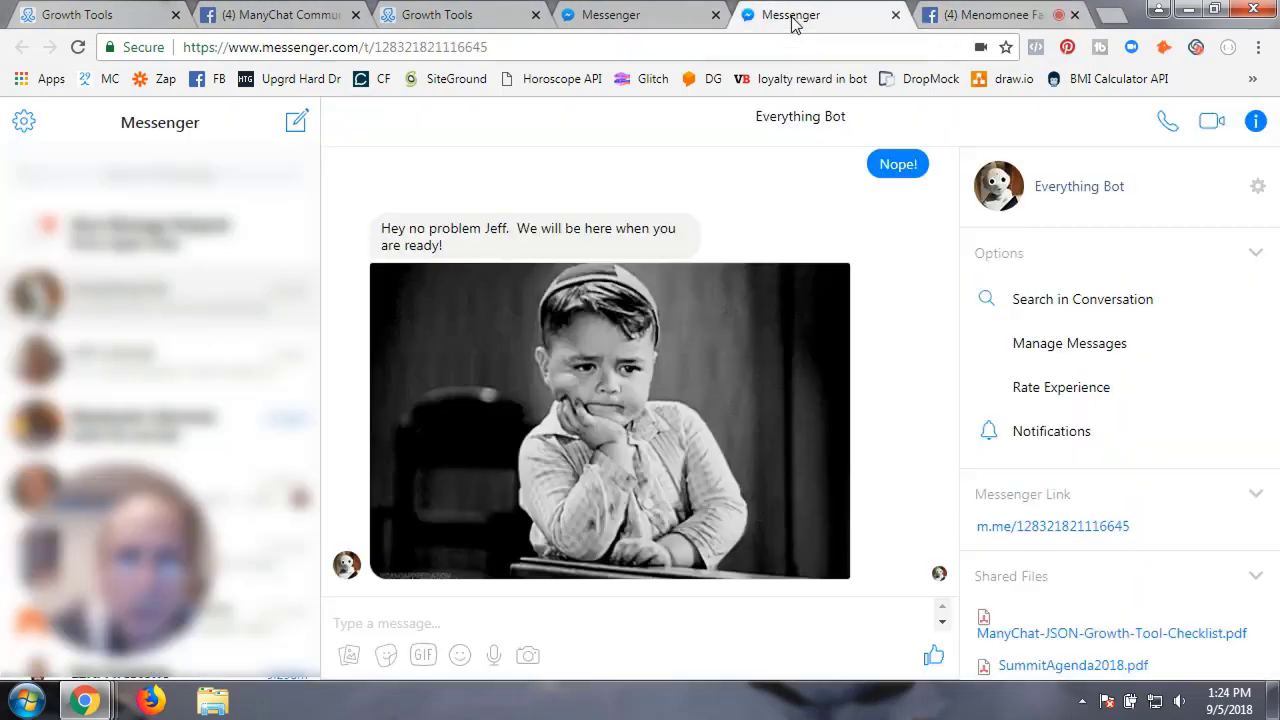
pyautogui.click(455, 28)
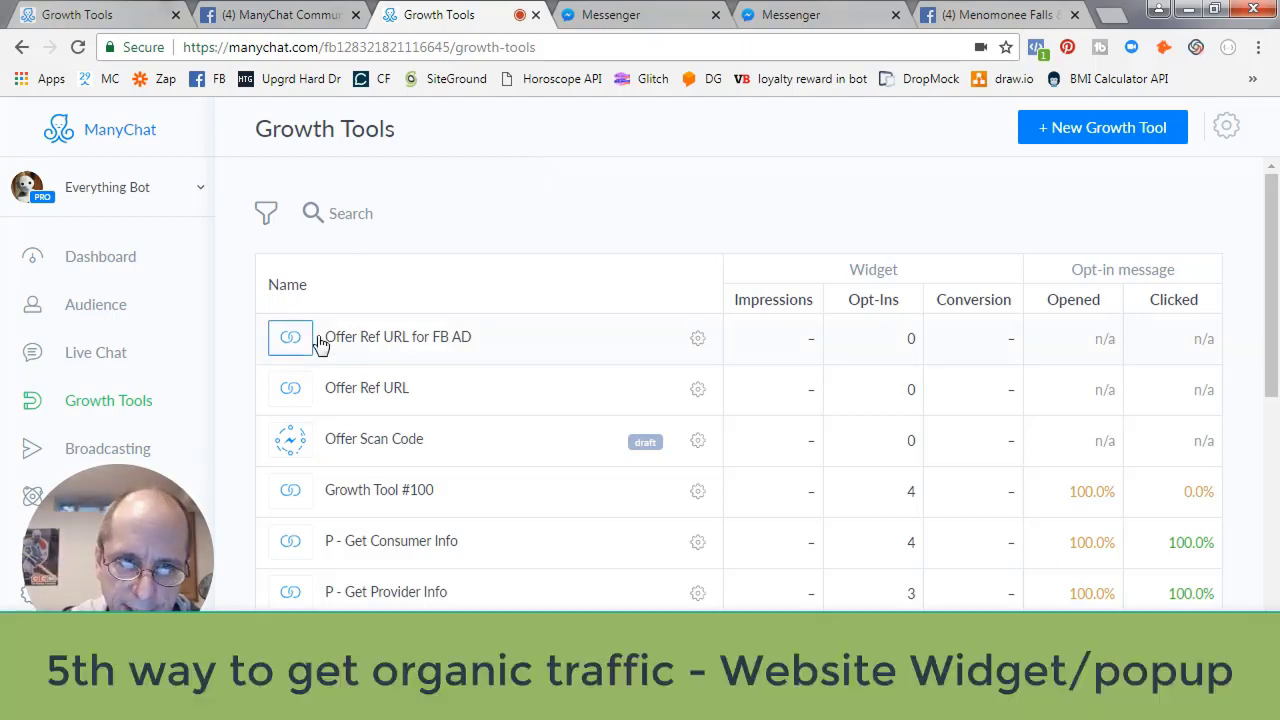
pyautogui.click(1094, 133)
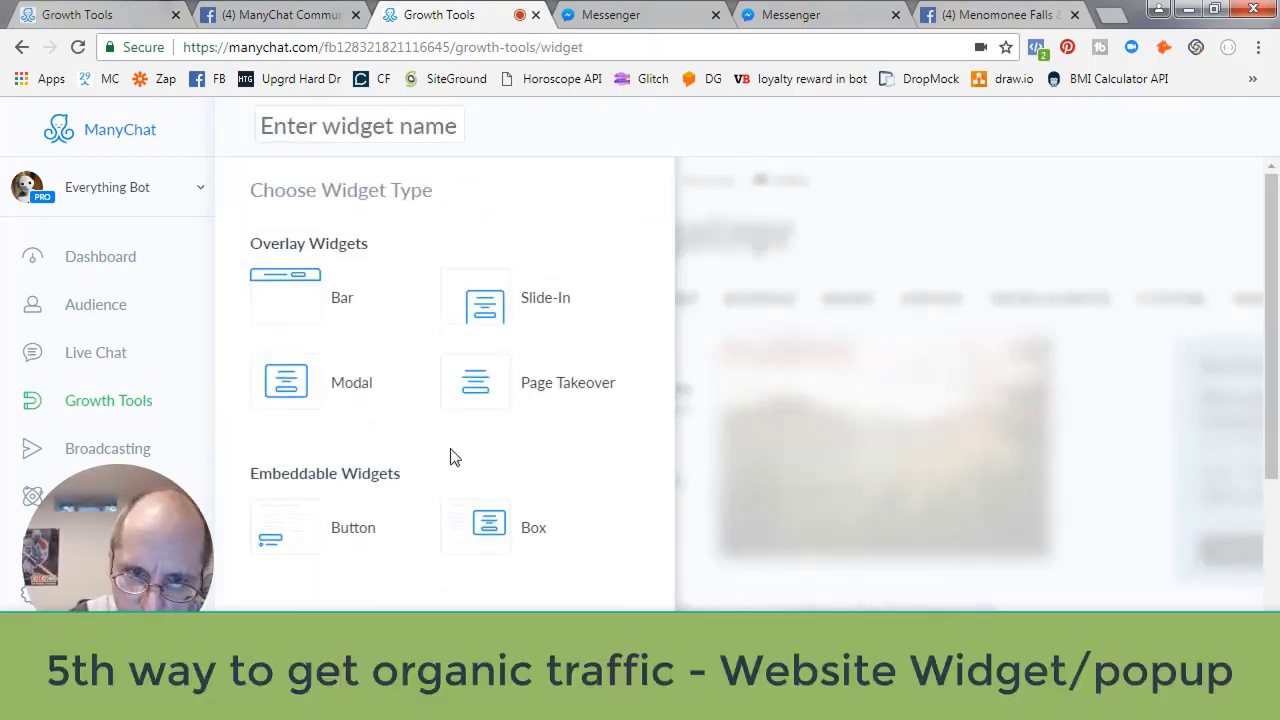
pyautogui.scroll(-3, 449, 451)
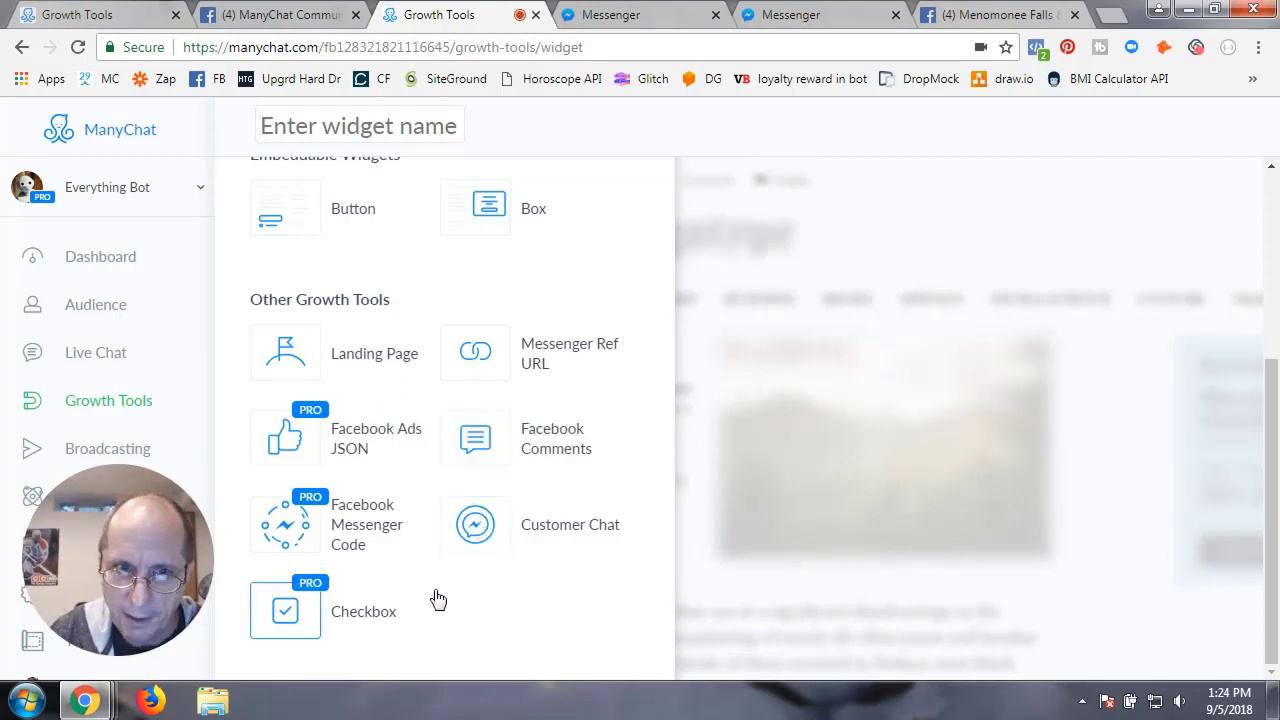
pyautogui.scroll(3, 449, 610)
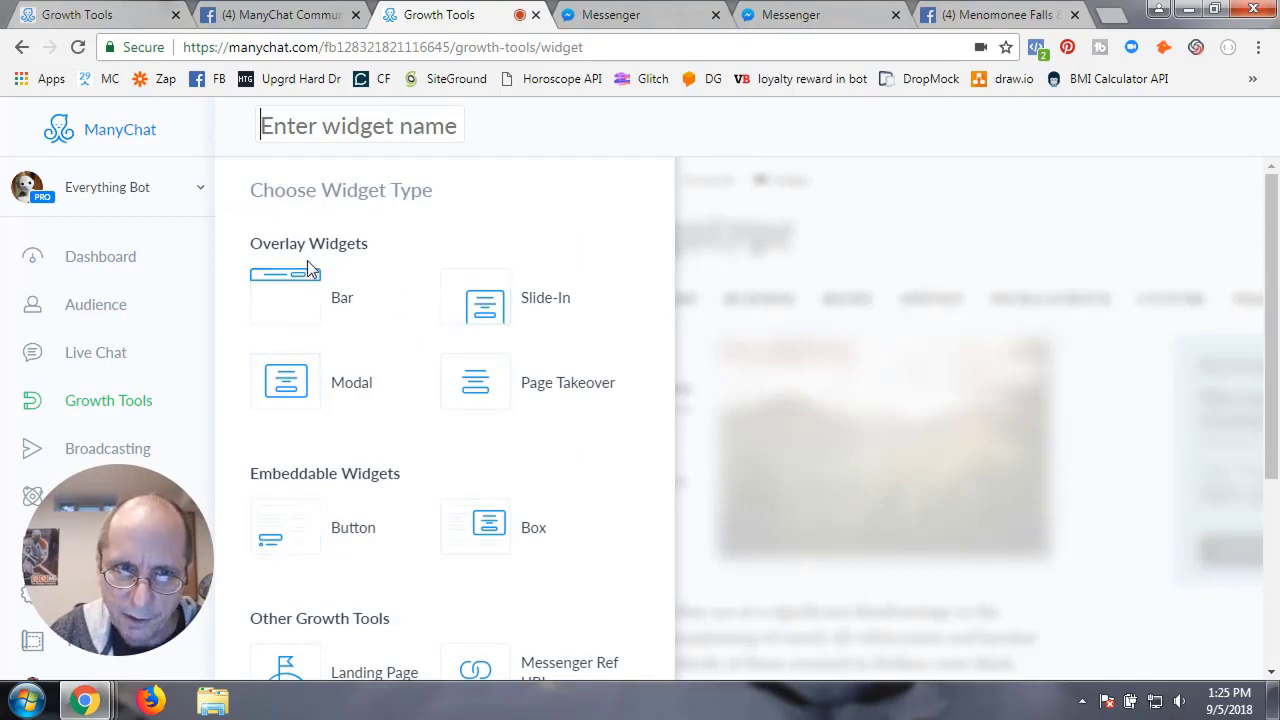
pyautogui.click(338, 297)
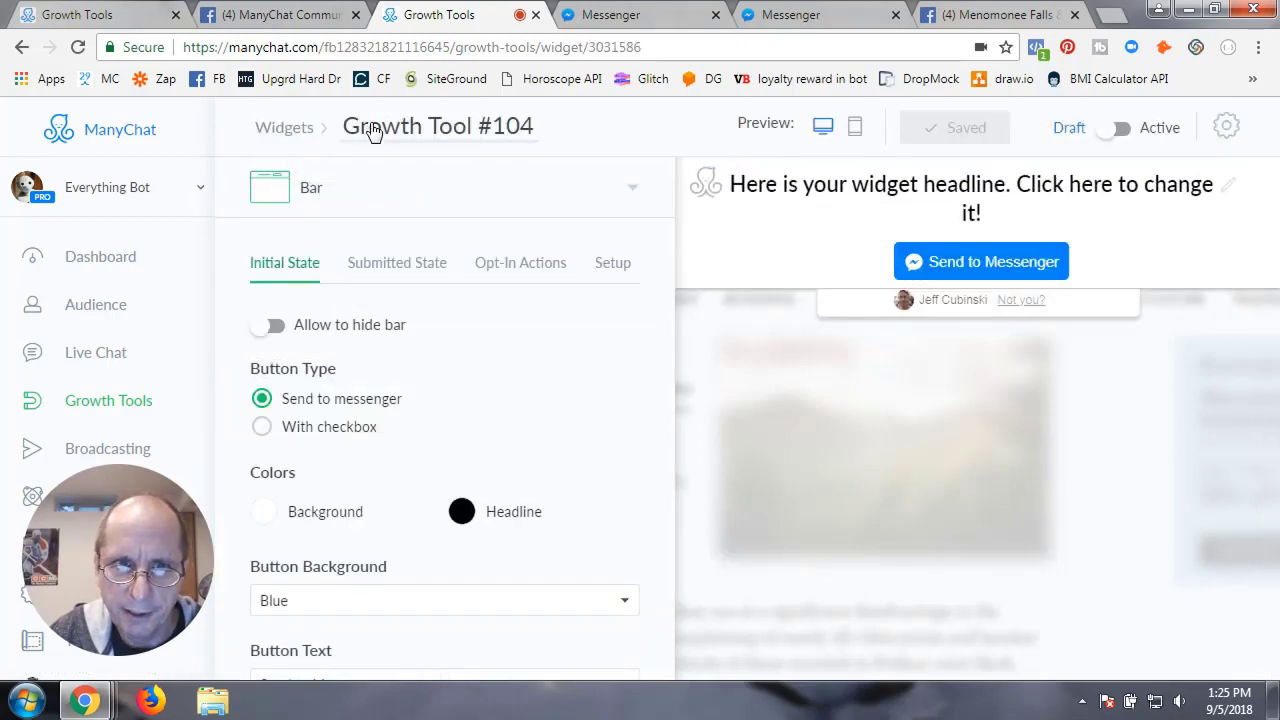
# Rename the new bar widget "Offer Website overlay"
pyautogui.click(372, 123)
pyautogui.write('Offe')
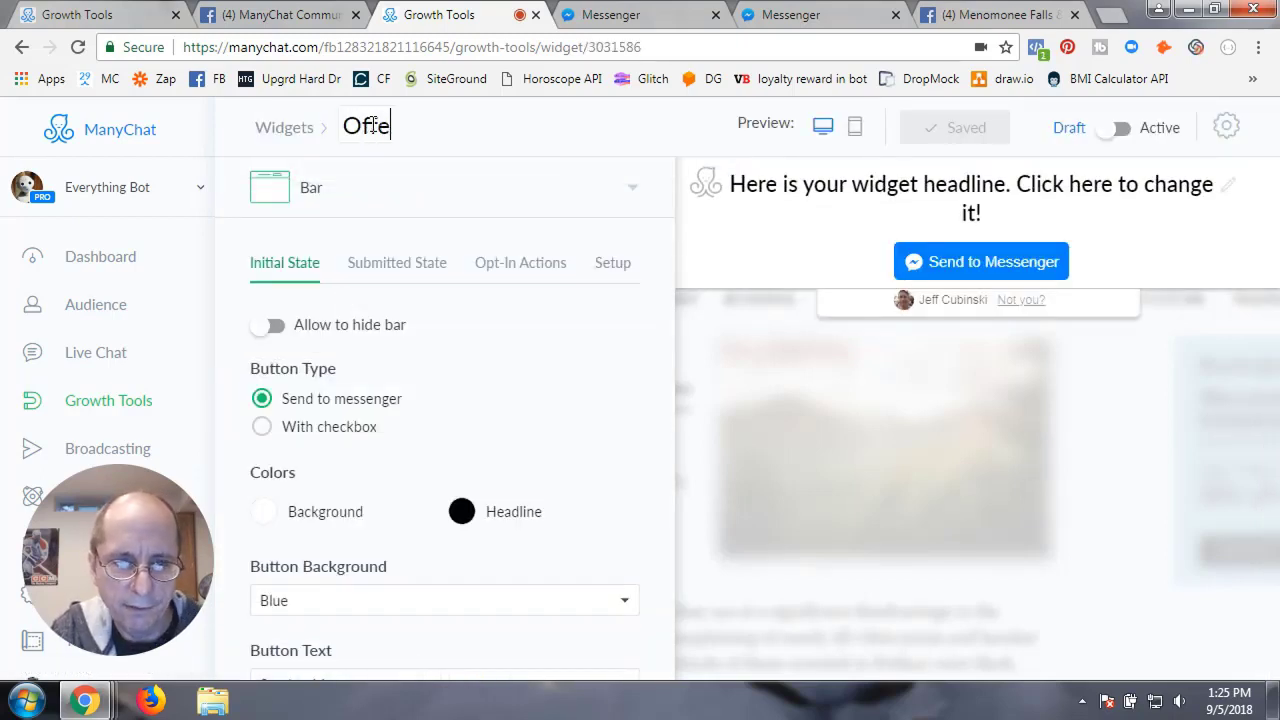
pyautogui.write('r Over')
pyautogui.press('BackSpace')
pyautogui.press('BackSpace')
pyautogui.press('BackSpace')
pyautogui.press('BackSpace')
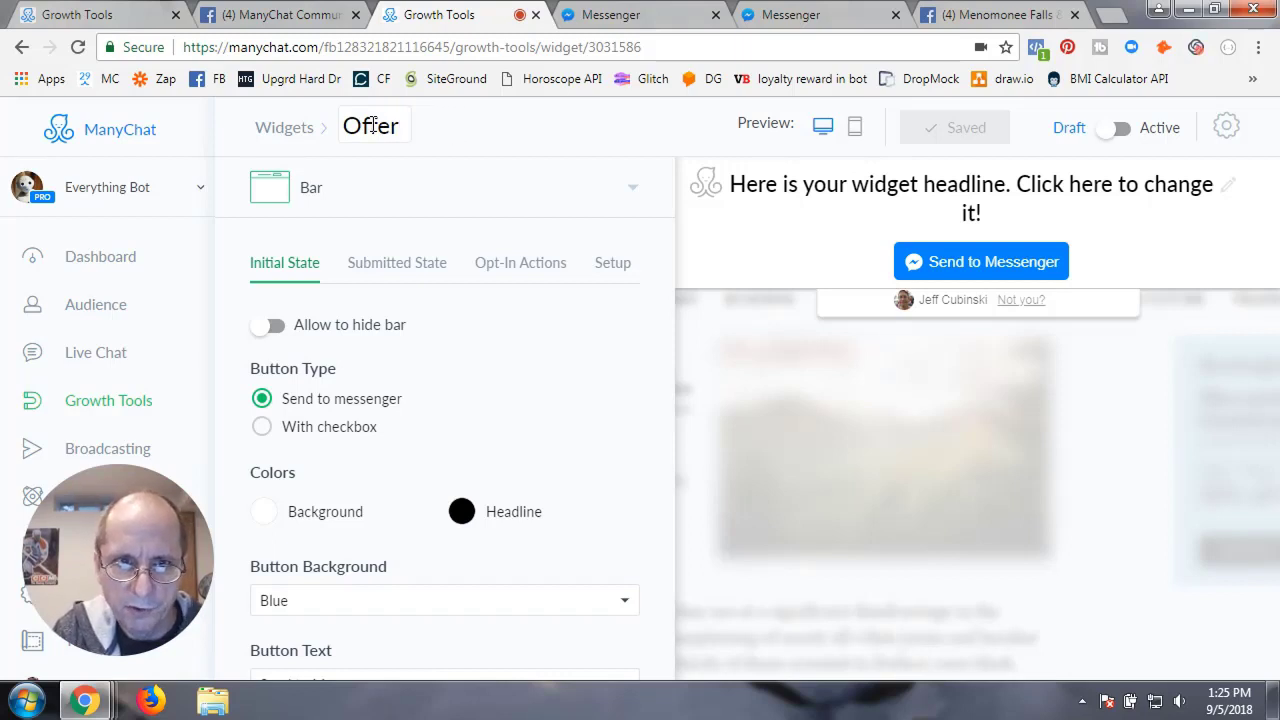
pyautogui.write('Webcite')
pyautogui.press('BackSpace')
pyautogui.press('BackSpace')
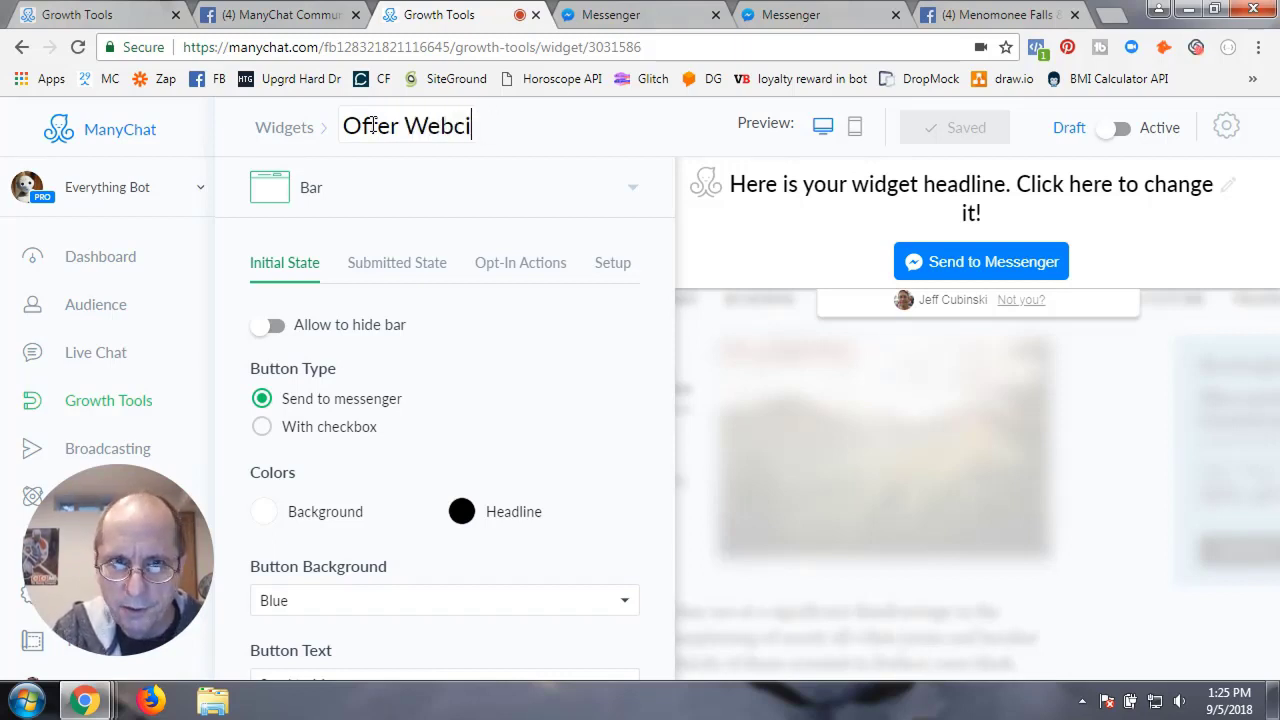
pyautogui.write('te')
pyautogui.press('BackSpace')
pyautogui.press('BackSpace')
pyautogui.press('BackSpace')
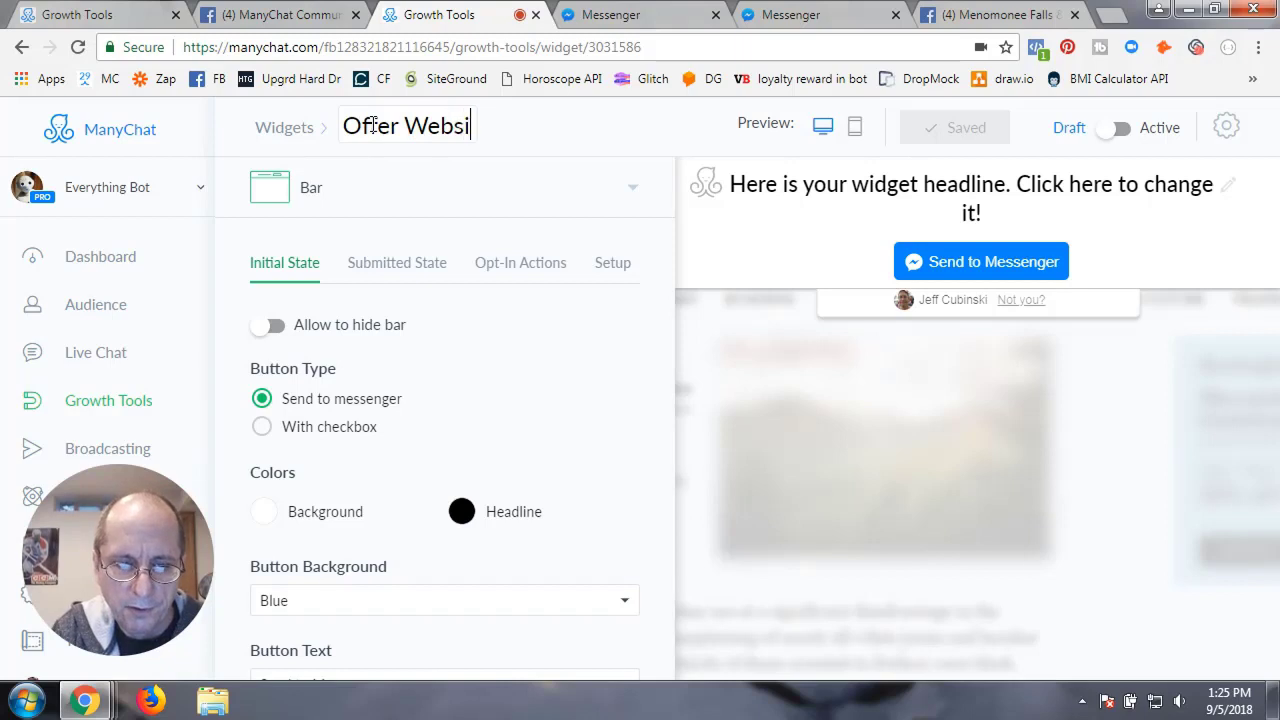
pyautogui.write('te cov')
pyautogui.press('BackSpace')
pyautogui.press('BackSpace')
pyautogui.press('BackSpace')
pyautogui.write('o')
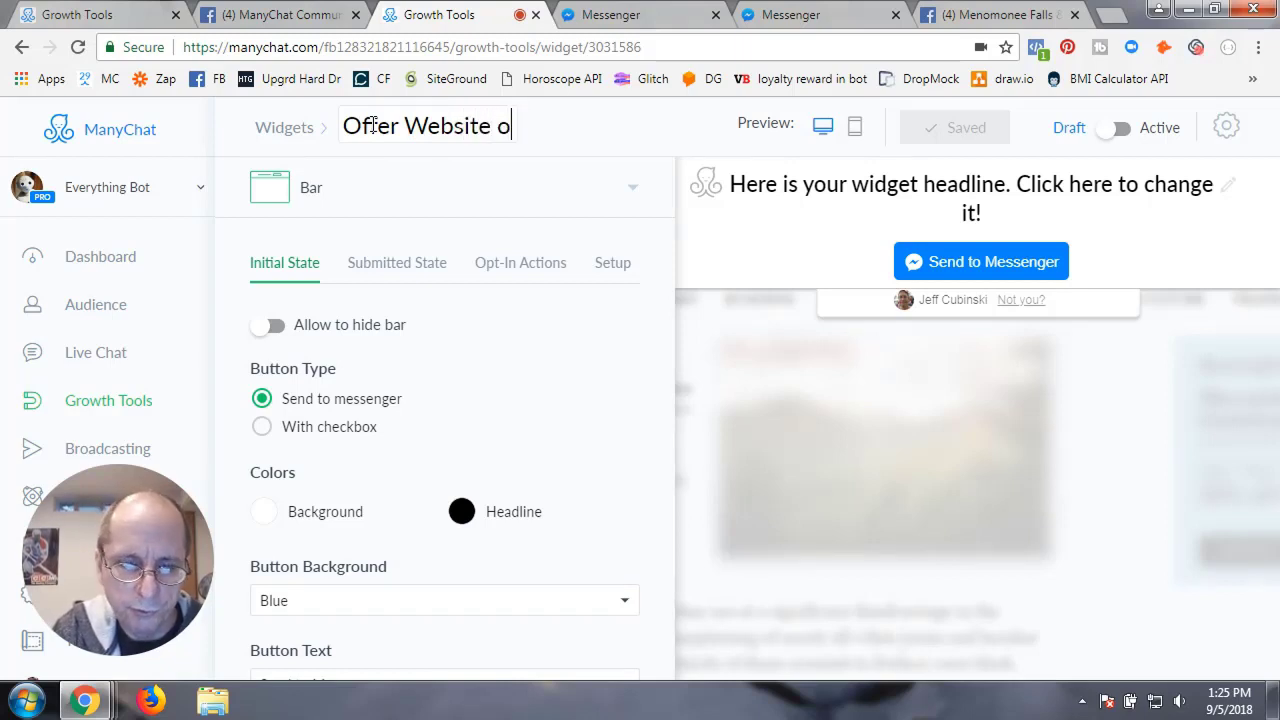
pyautogui.write('verlay')
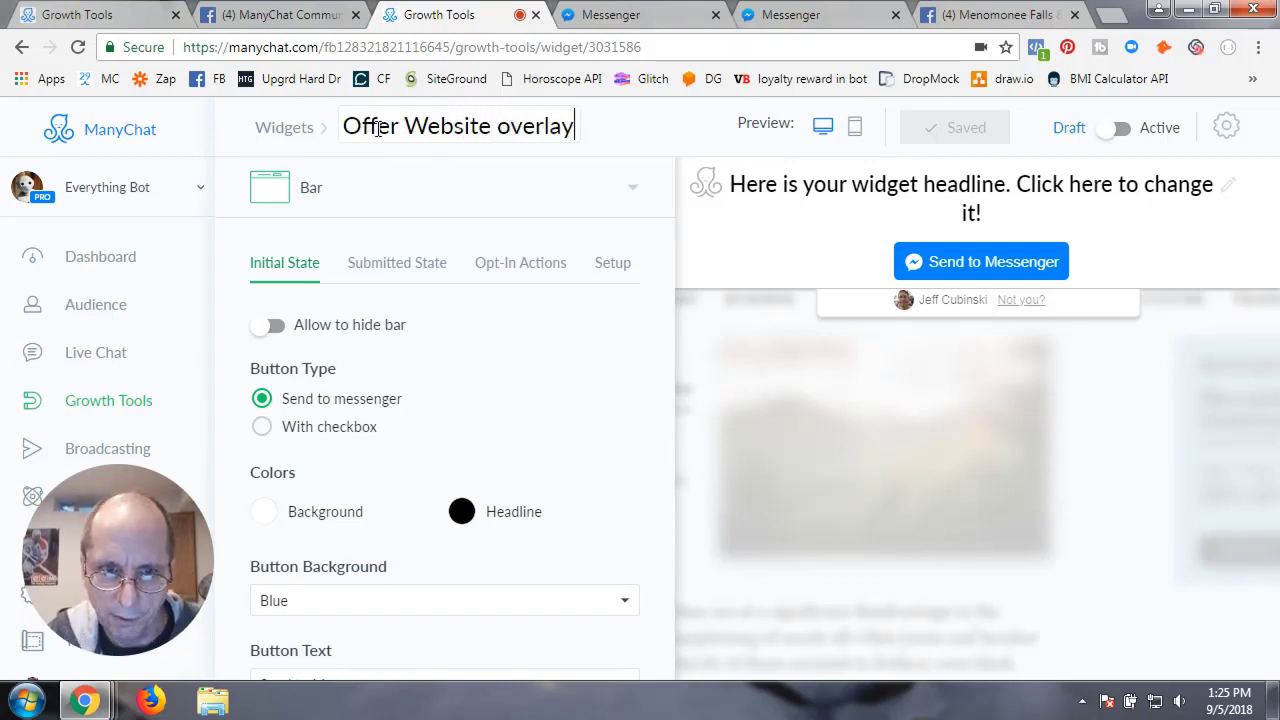
pyautogui.click(417, 300)
# Review the bar widget's initial-state settings, including button type, colors, button text, display timing and repeat-display rules
pyautogui.scroll(-2, 440, 414)
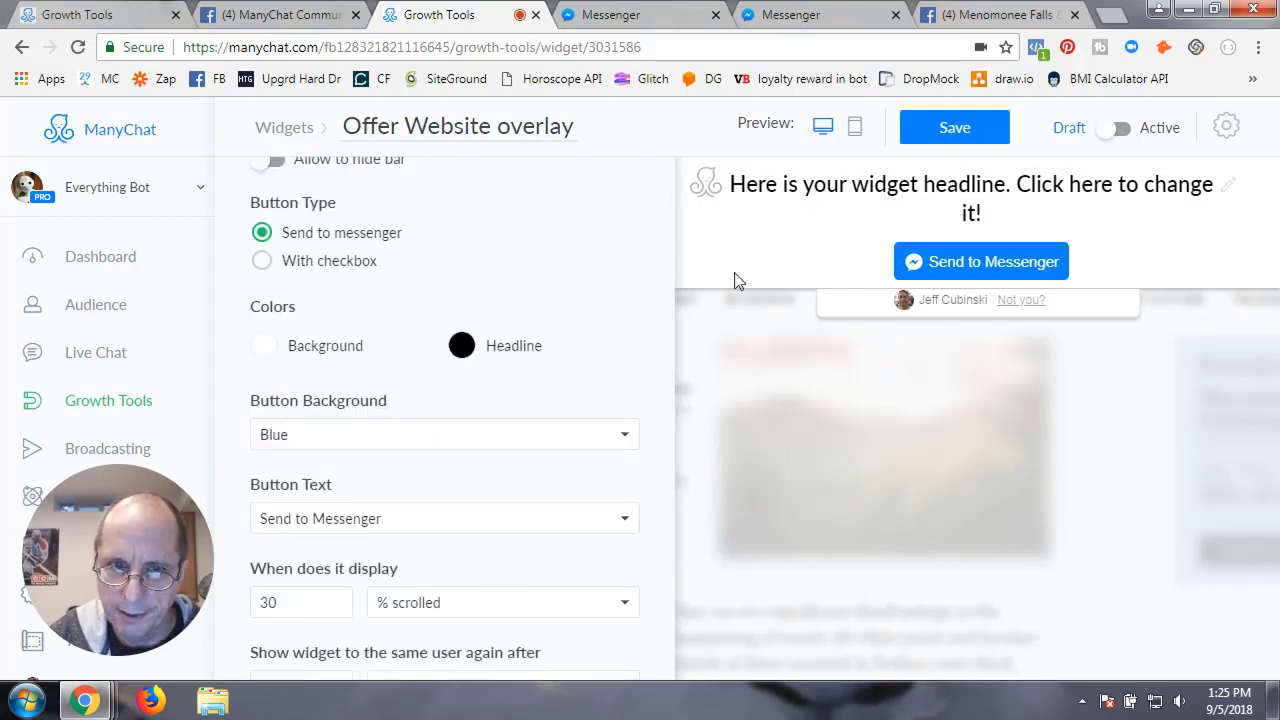
pyautogui.scroll(-2, 468, 413)
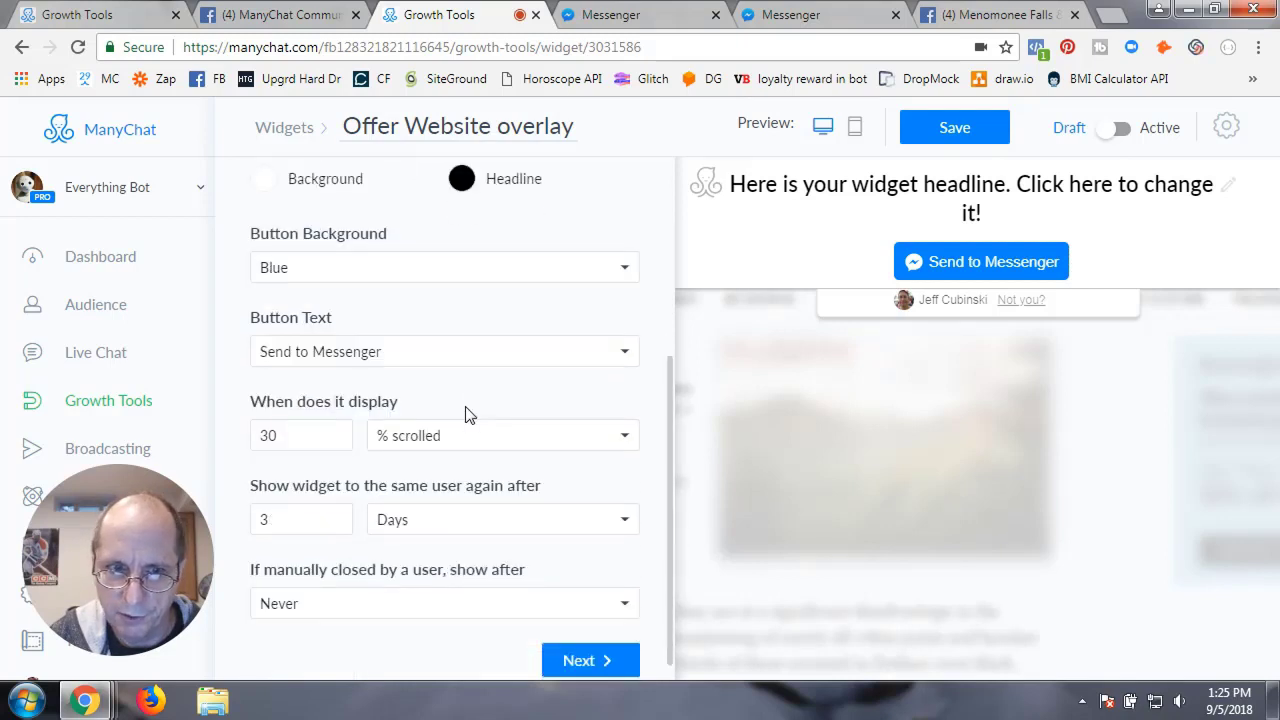
pyautogui.scroll(-1, 461, 449)
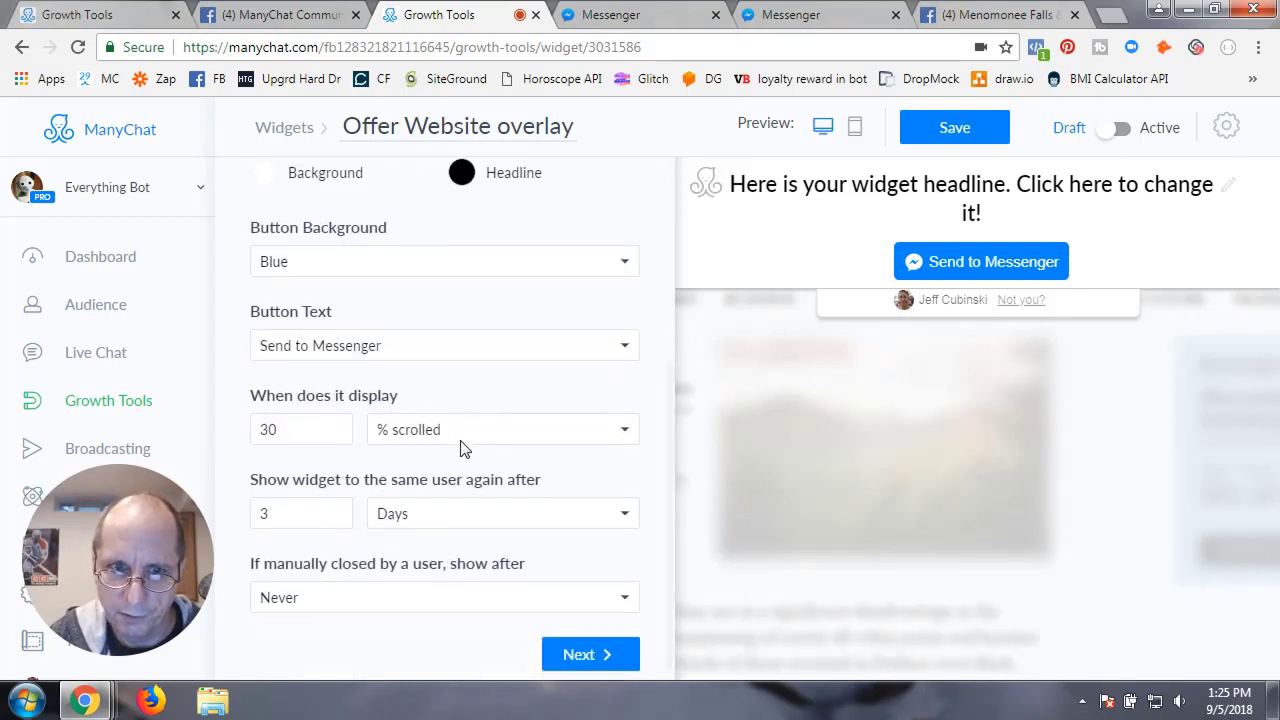
pyautogui.scroll(4, 406, 607)
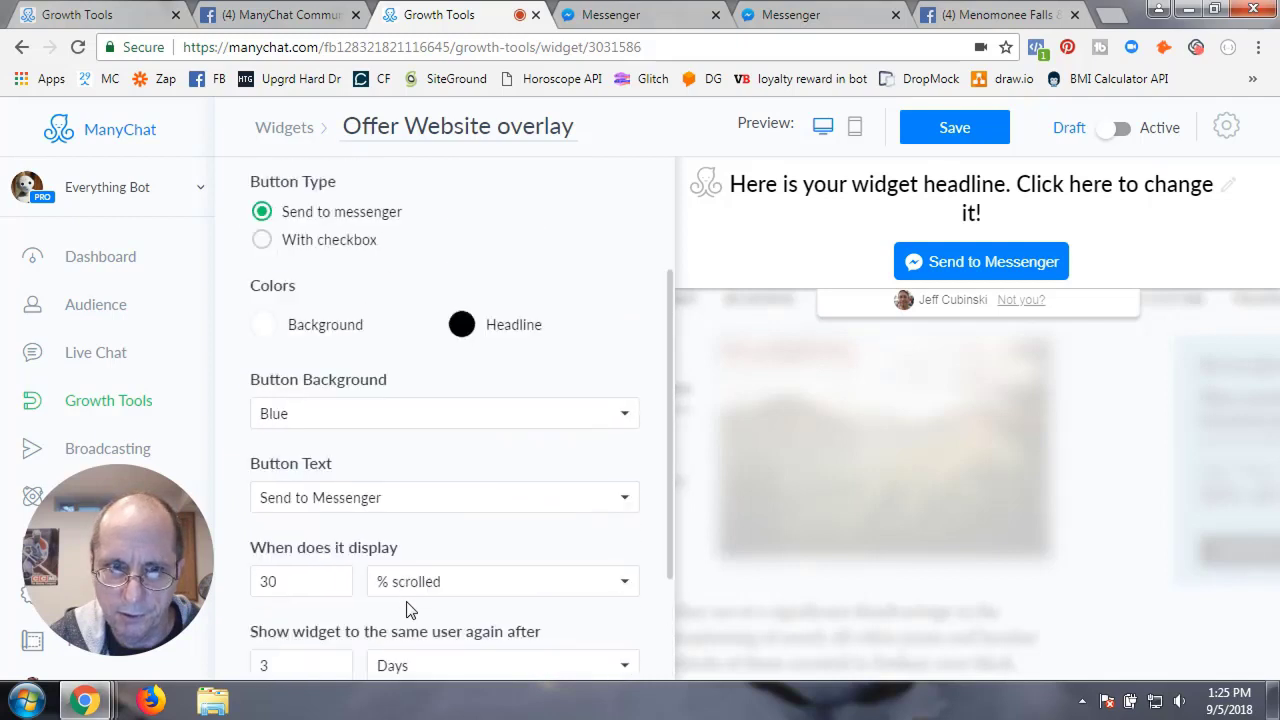
pyautogui.scroll(-4, 410, 603)
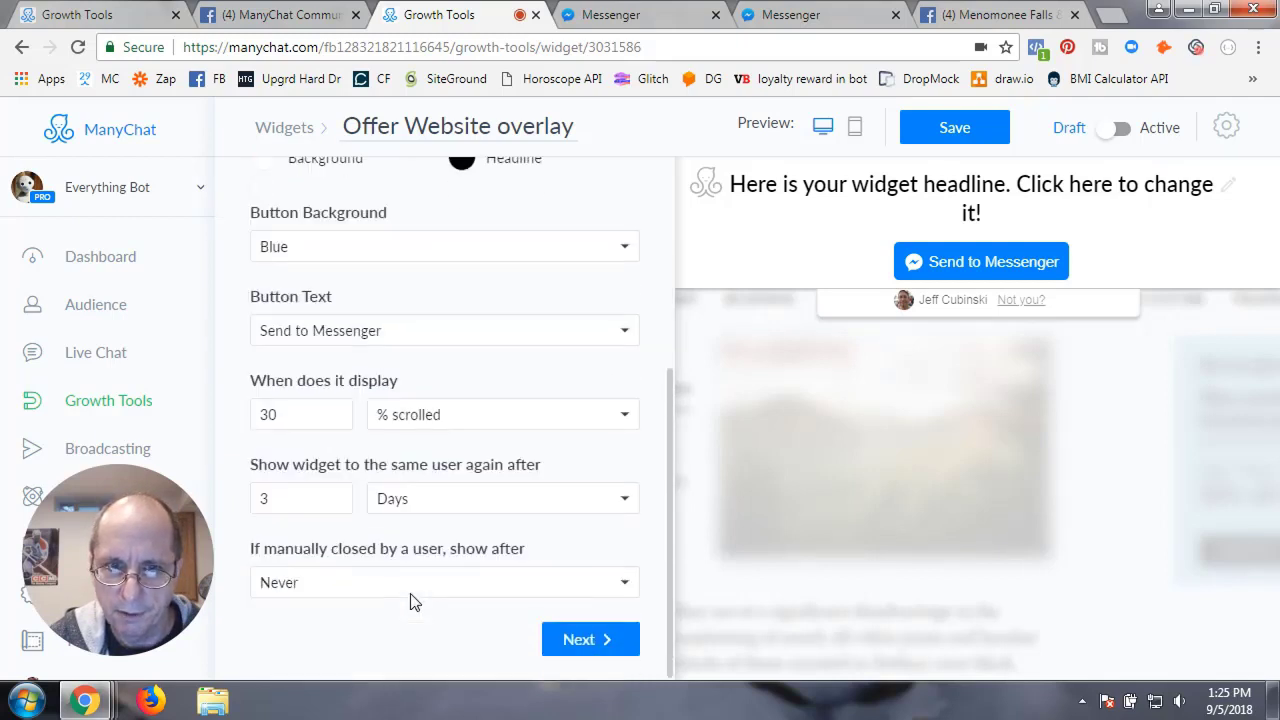
pyautogui.click(580, 640)
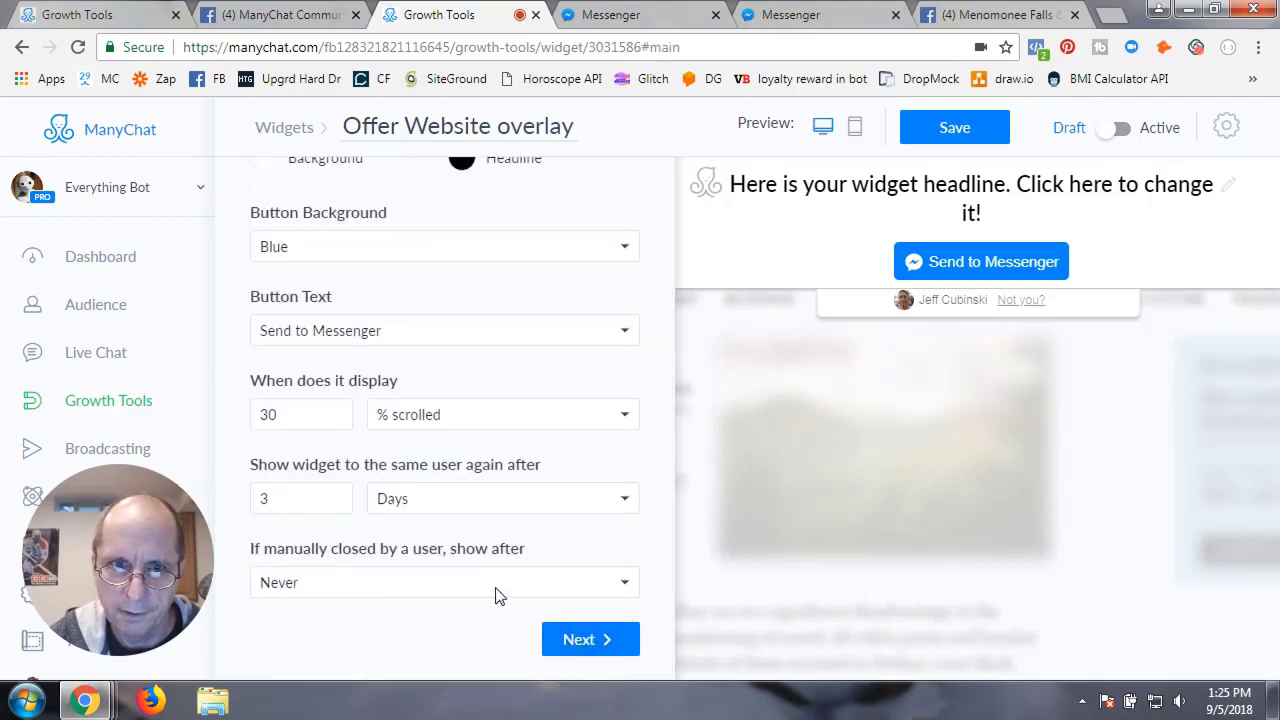
pyautogui.click(804, 188)
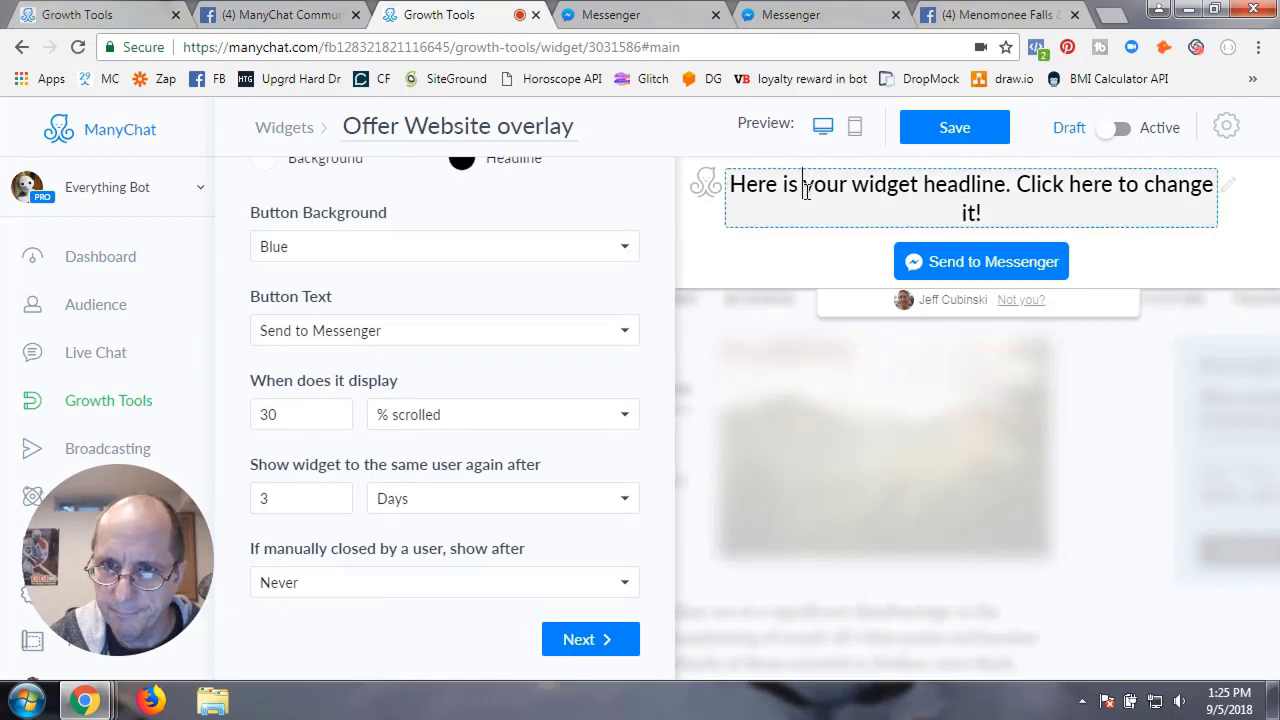
pyautogui.click(708, 185)
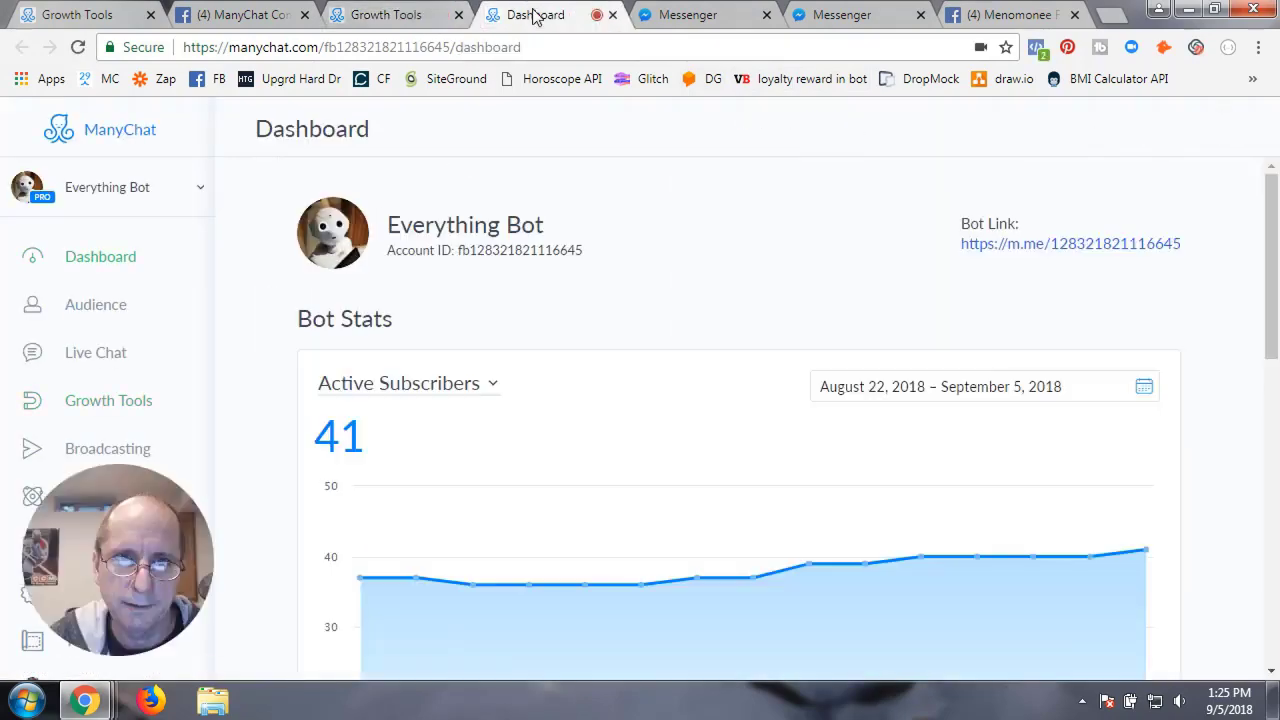
pyautogui.click(612, 14)
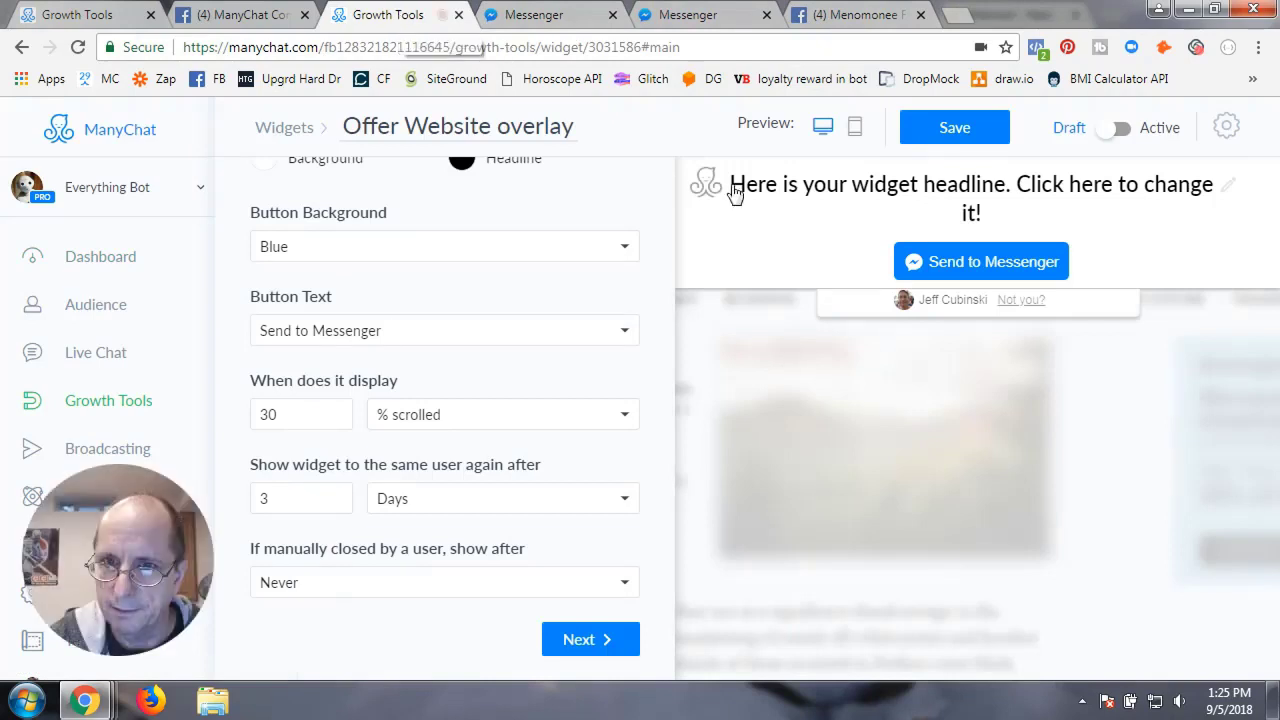
# Replace the bar's headline with "Get 50% off membership click button below to claim in Messenger" and save the widget
pyautogui.moveTo(1008, 219); pyautogui.dragTo(737, 193)
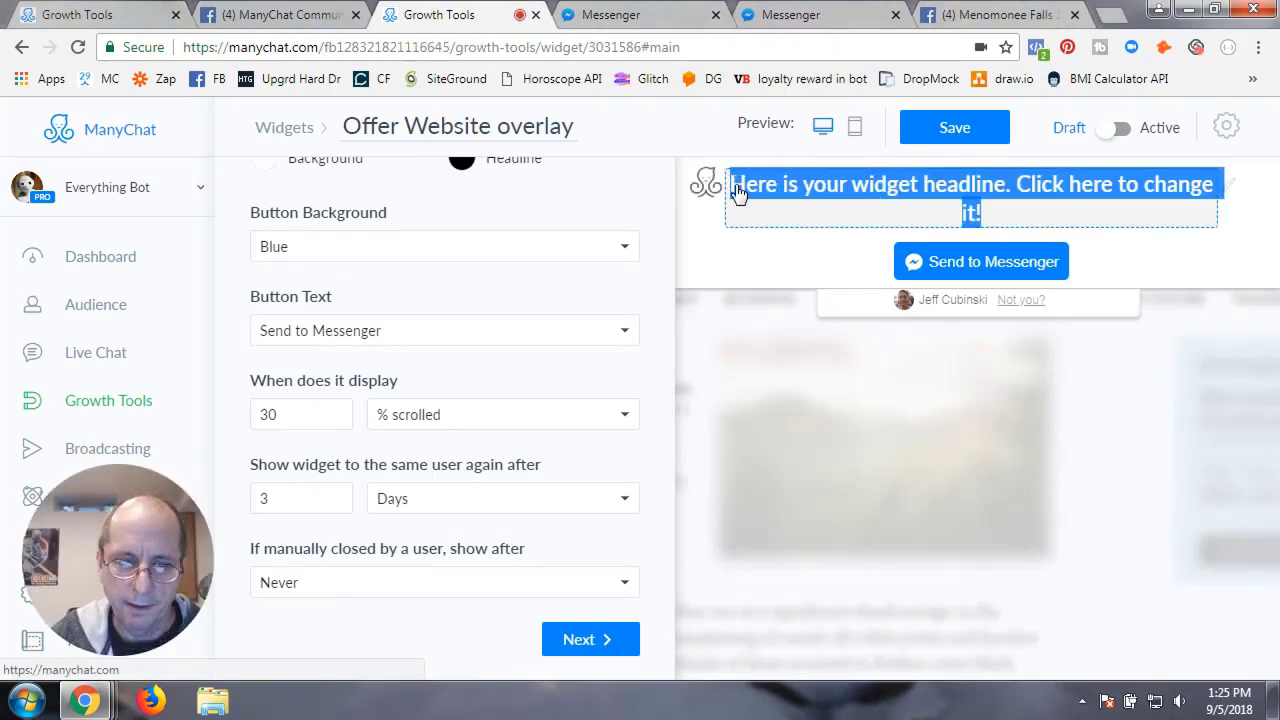
pyautogui.write('Get')
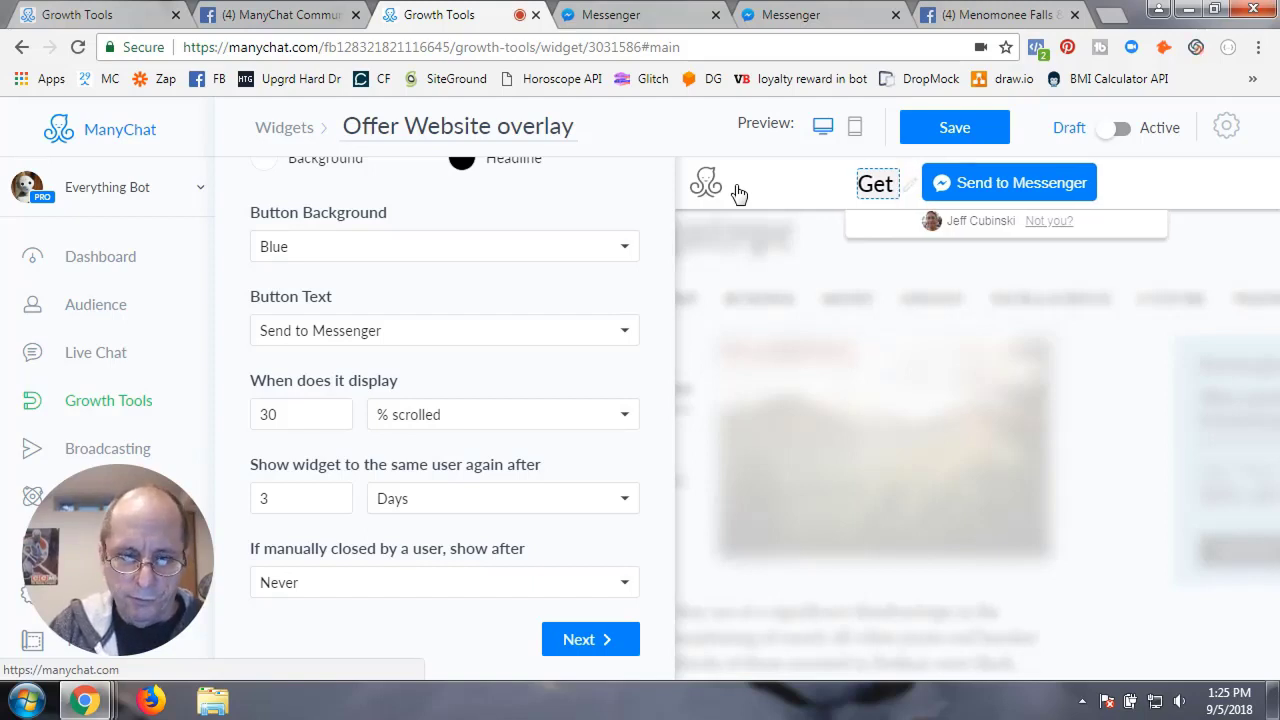
pyautogui.write(' 50%')
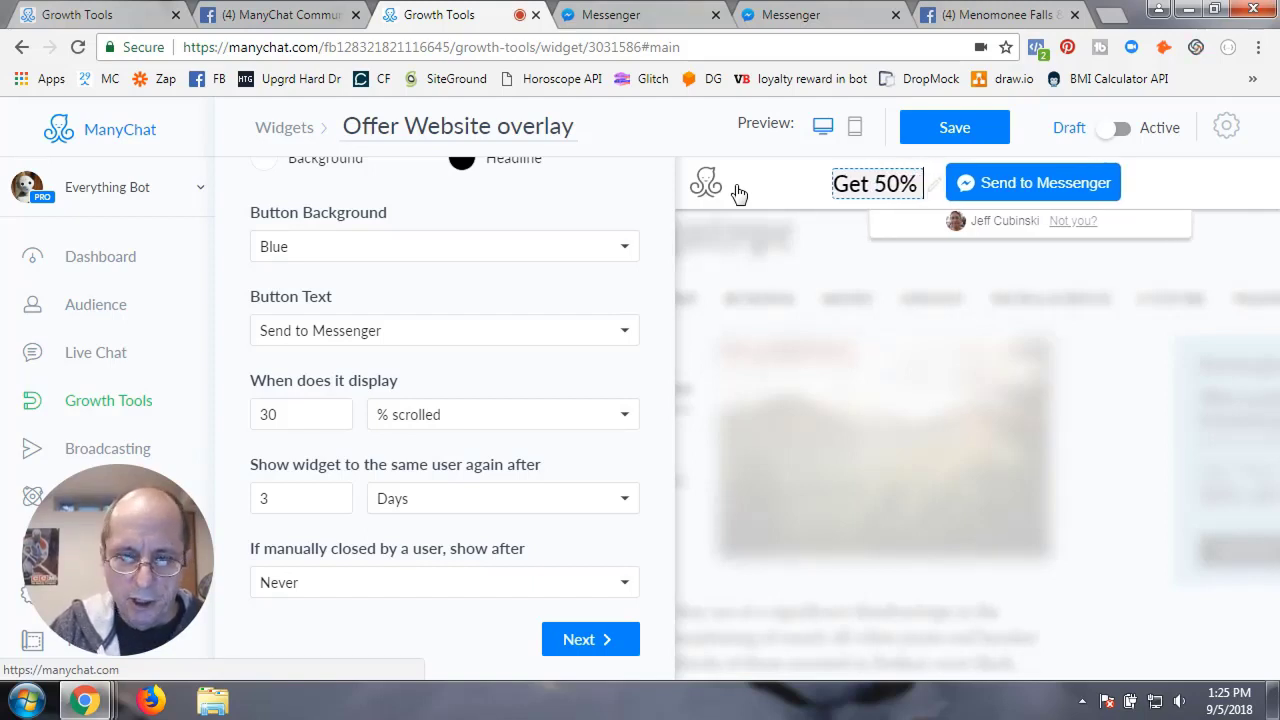
pyautogui.write(' off memberhsip')
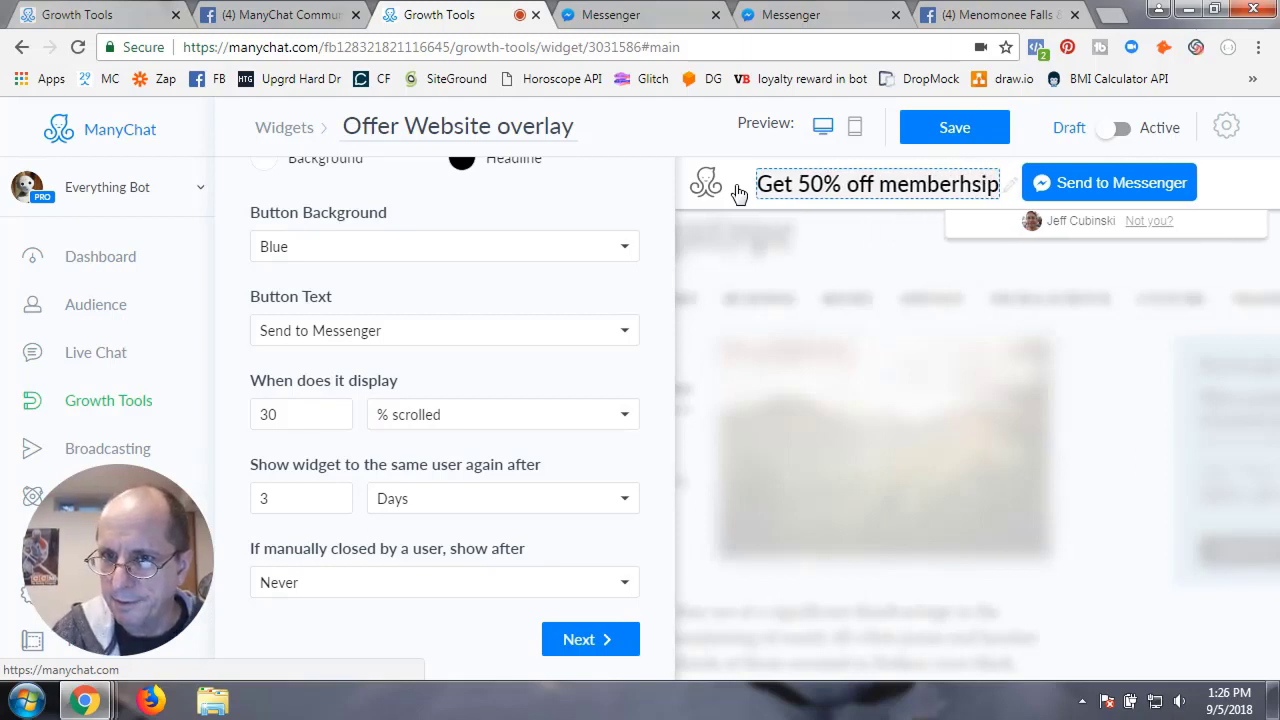
pyautogui.press('BackSpace')
pyautogui.press('BackSpace')
pyautogui.press('BackSpace')
pyautogui.press('BackSpace')
pyautogui.write('shi')
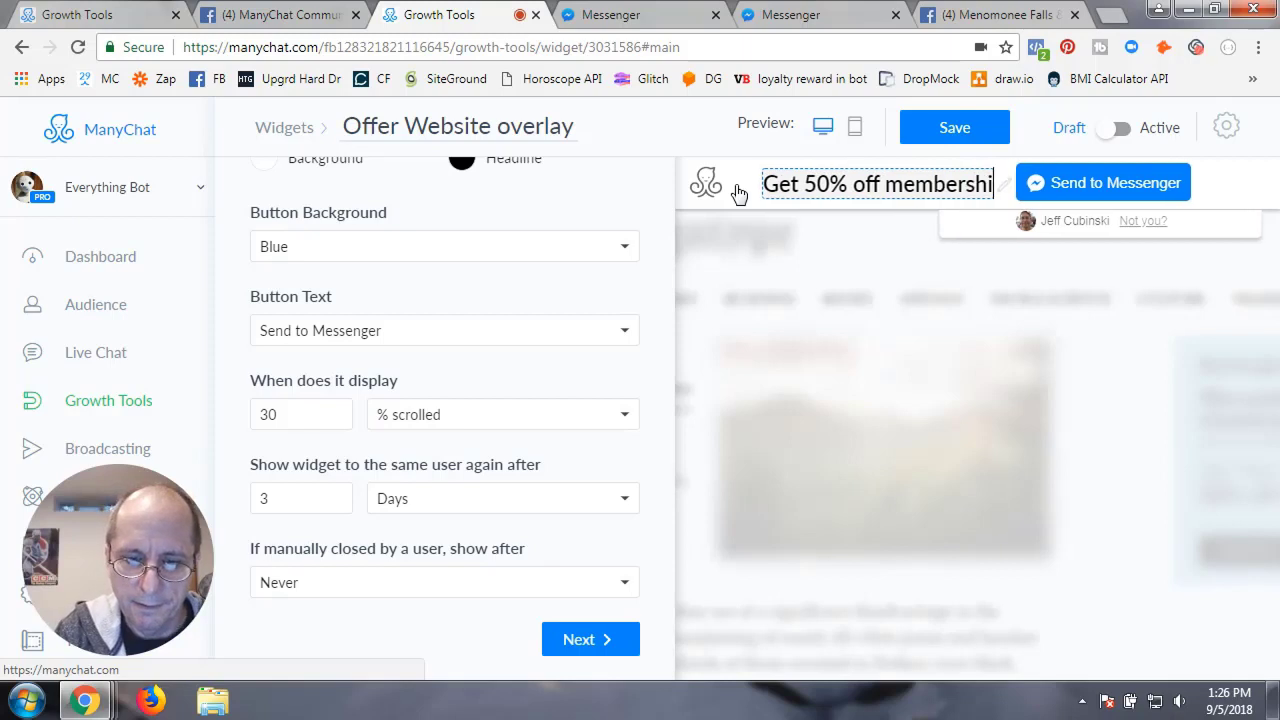
pyautogui.write('p click')
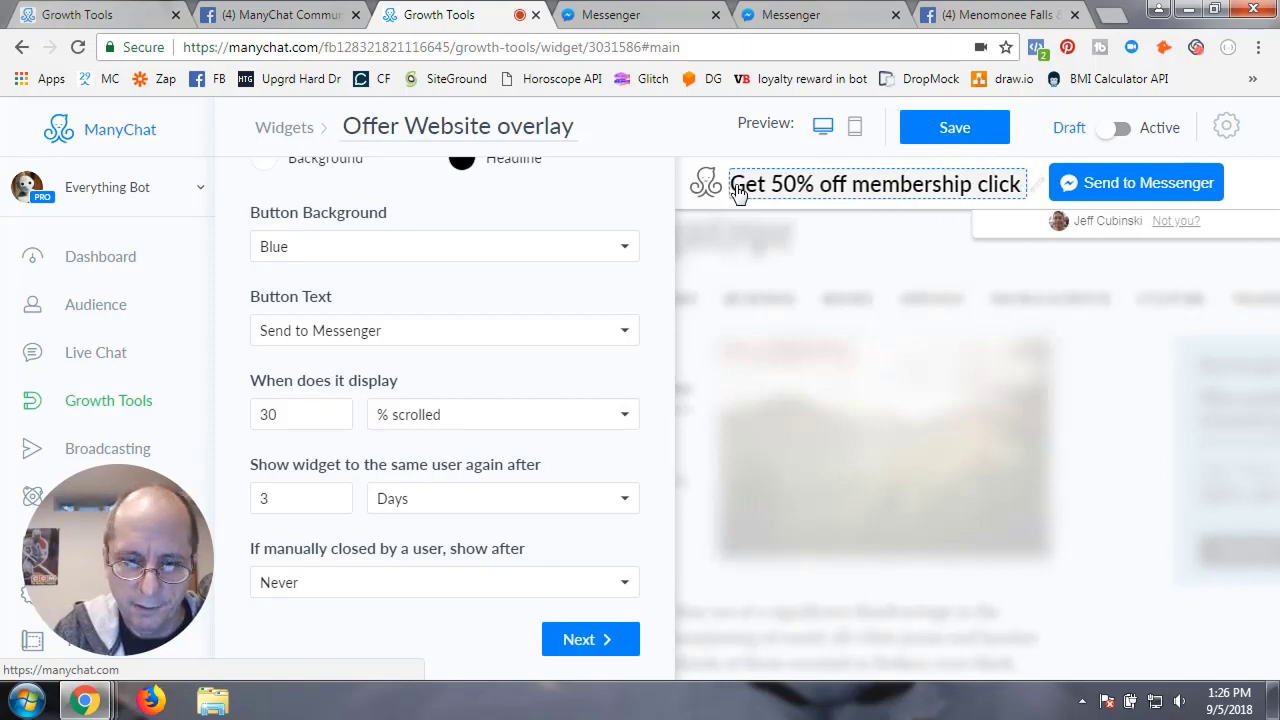
pyautogui.write(' button be')
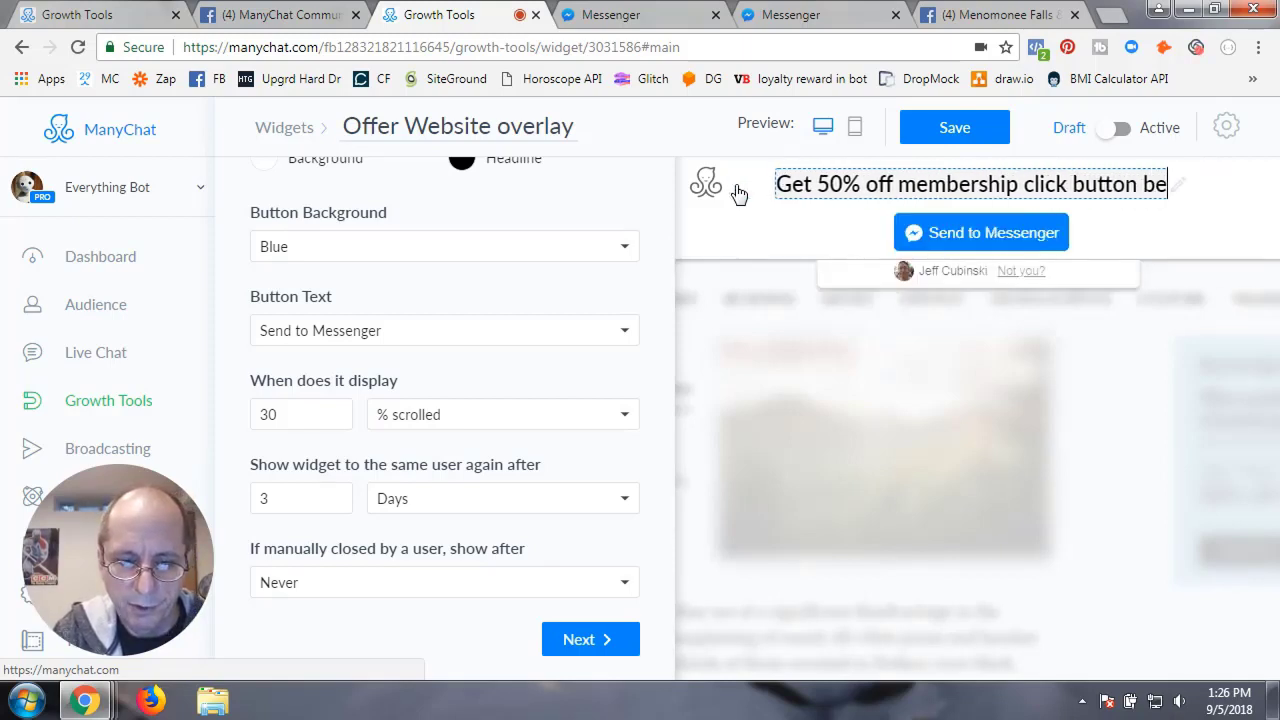
pyautogui.write('low to ')
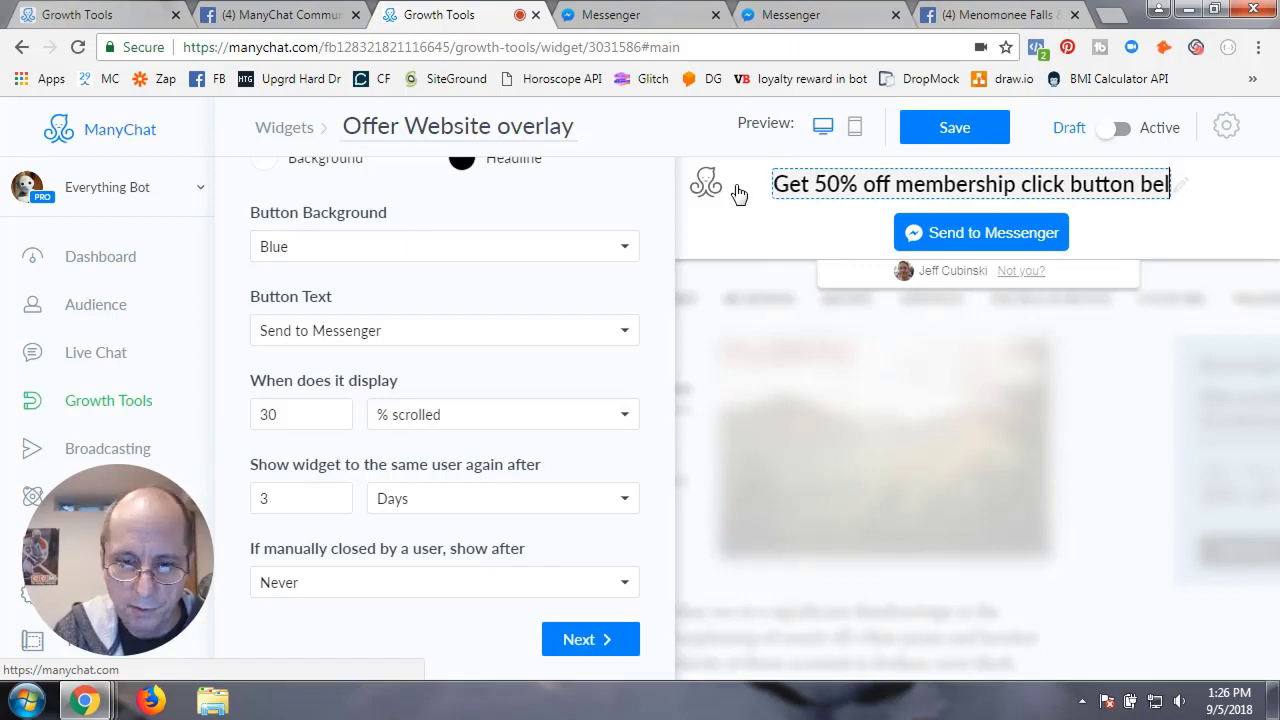
pyautogui.write('cl')
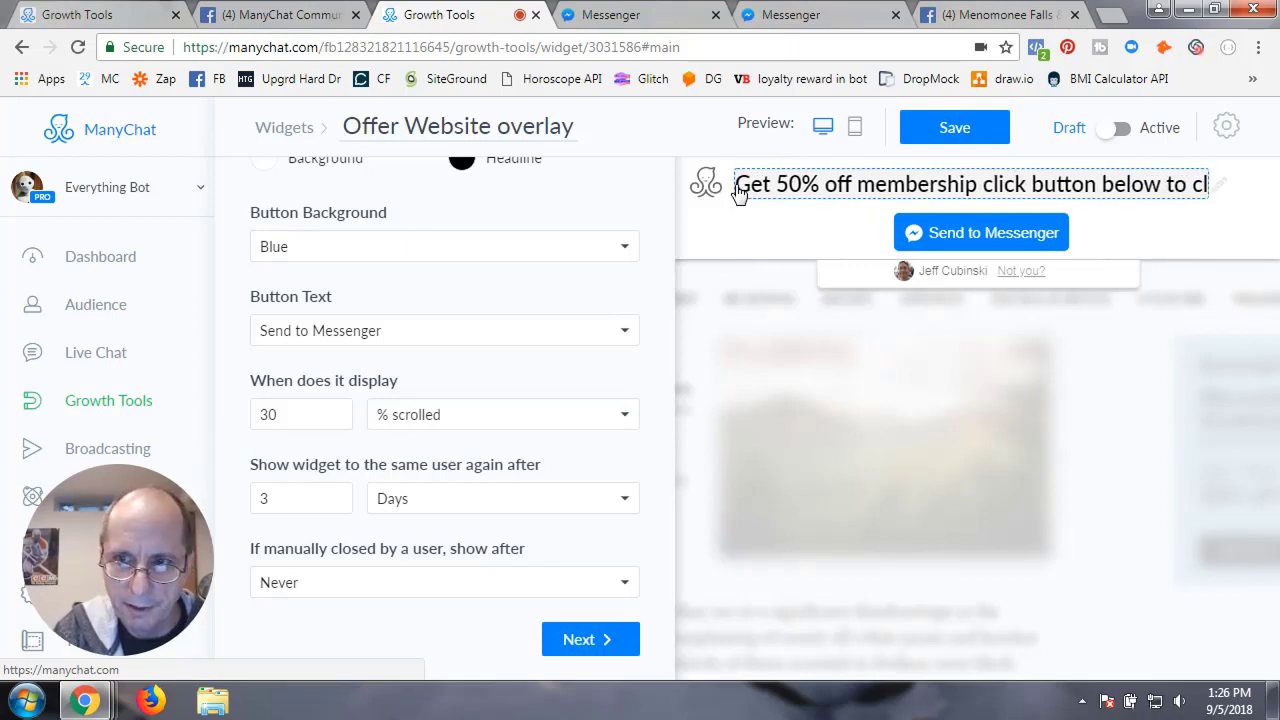
pyautogui.write('aim')
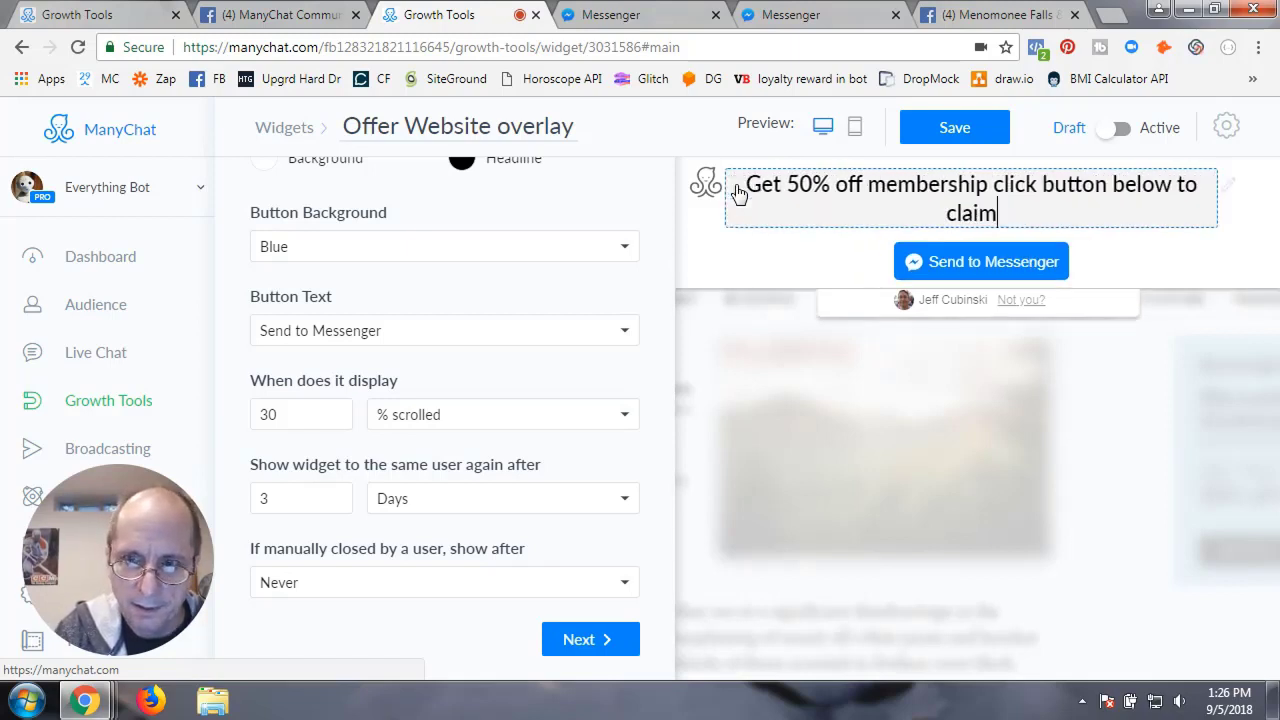
pyautogui.write(' in Messenger')
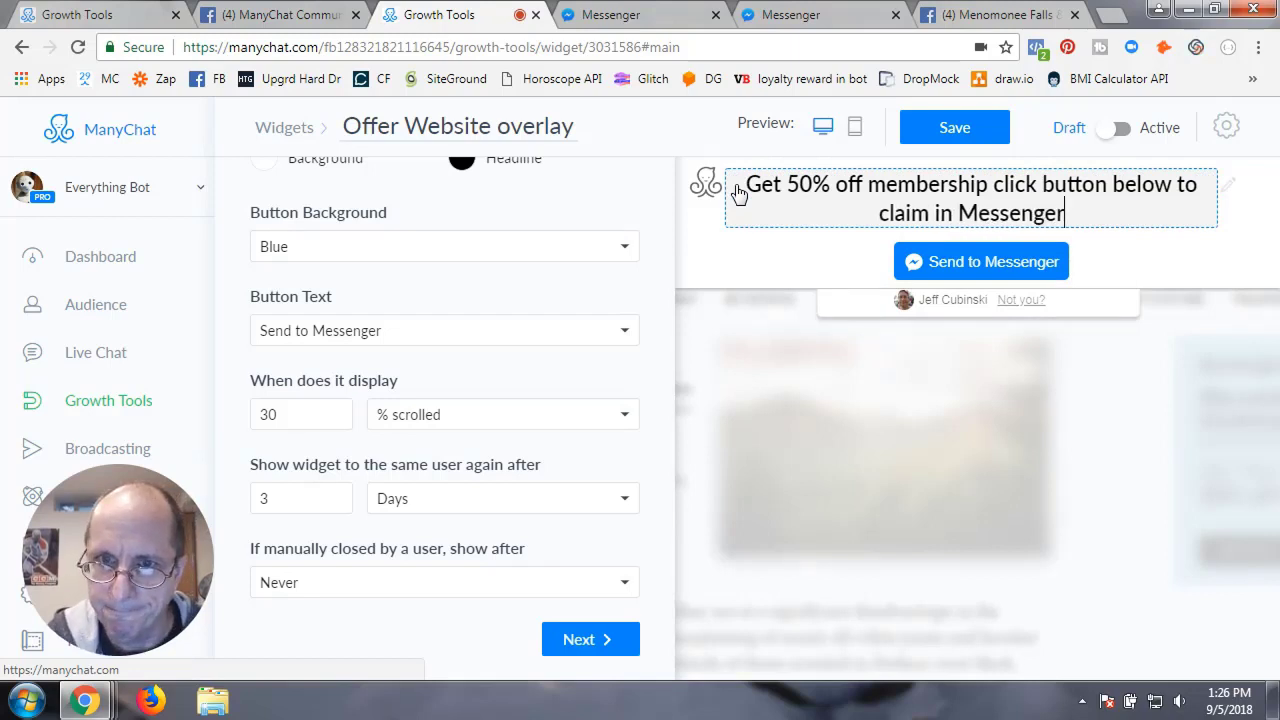
pyautogui.click(758, 242)
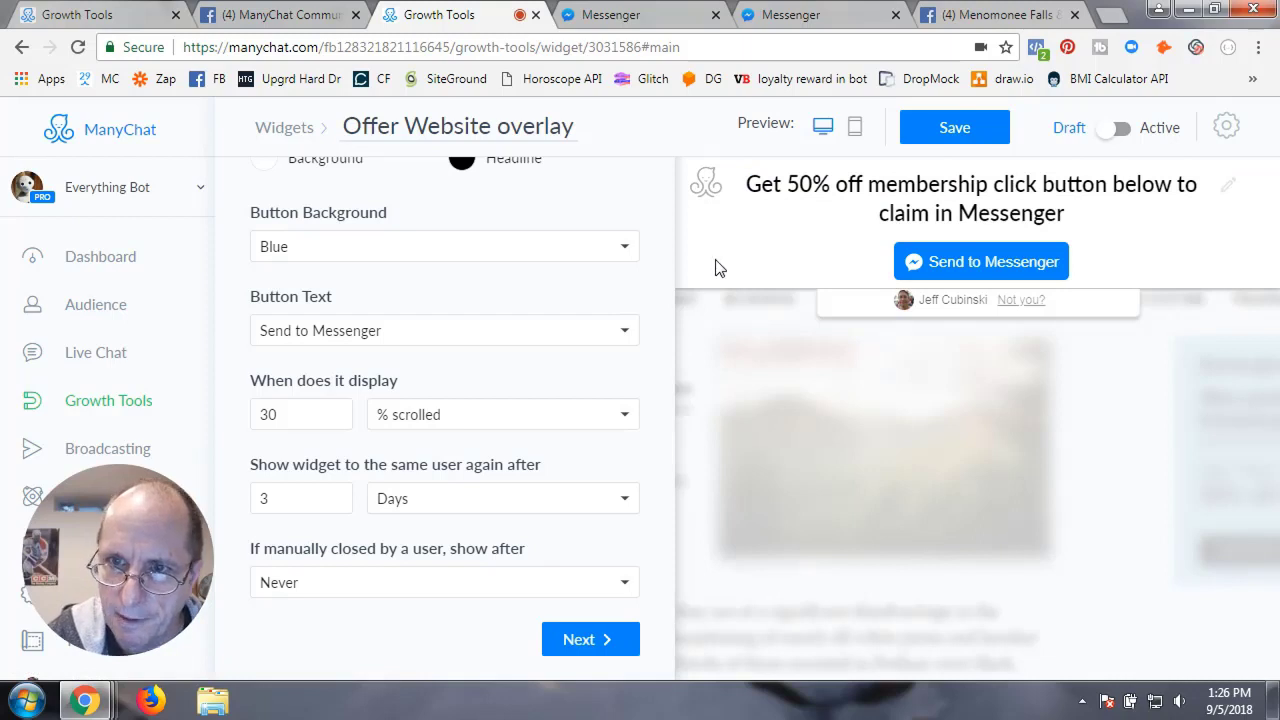
pyautogui.click(934, 127)
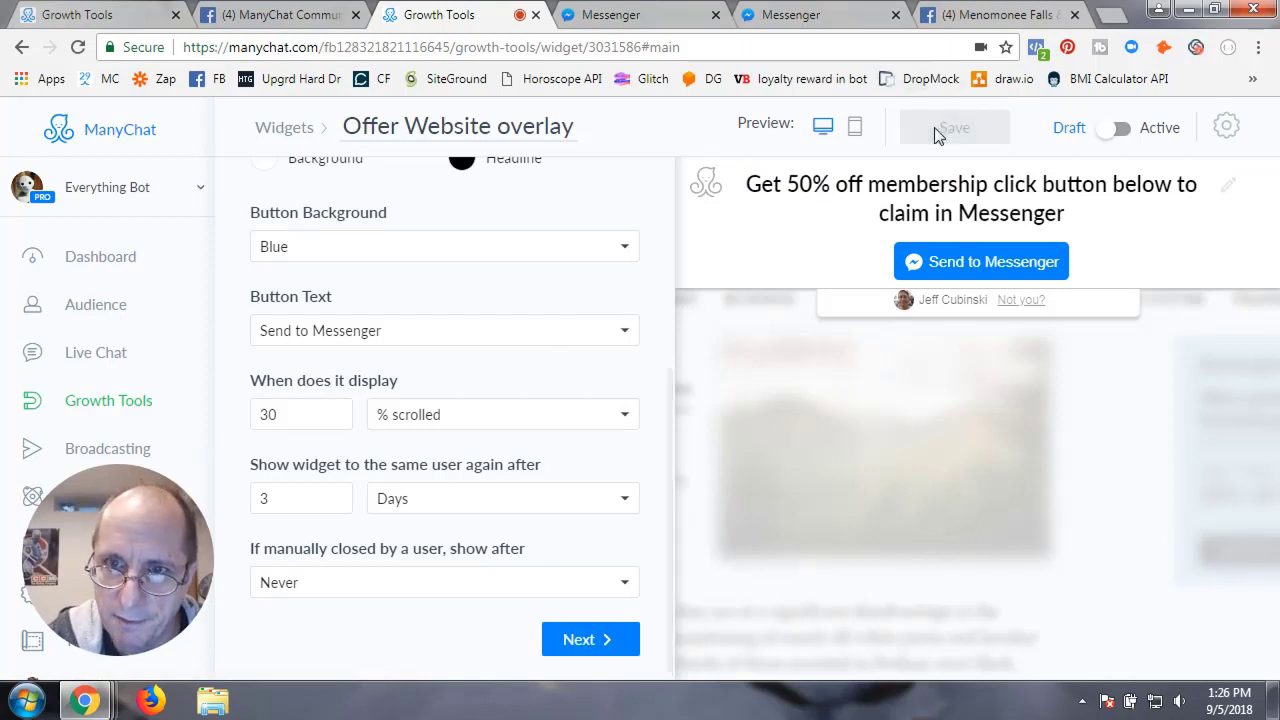
# Proceed past the submitted state to the opt-in actions and replace the opt-in message with the "Offer - with card" flow from the Test folder
pyautogui.scroll(2, 378, 478)
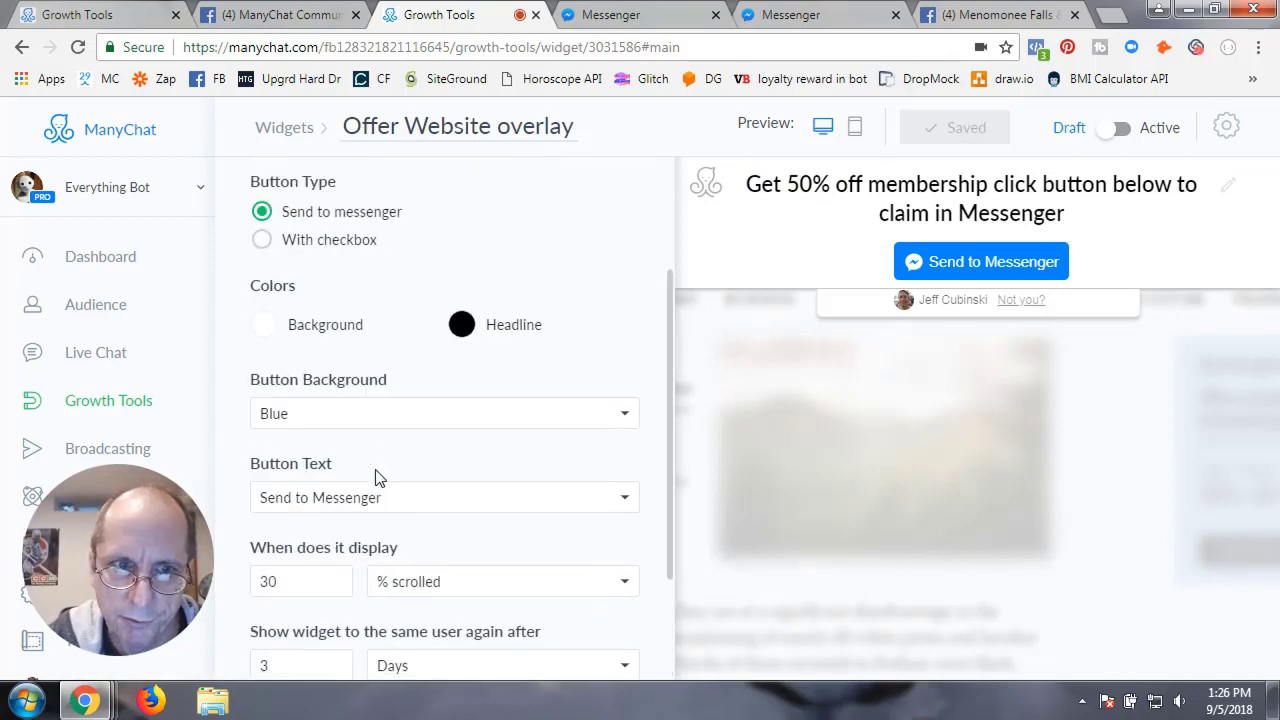
pyautogui.scroll(2, 378, 478)
pyautogui.scroll(-4, 380, 485)
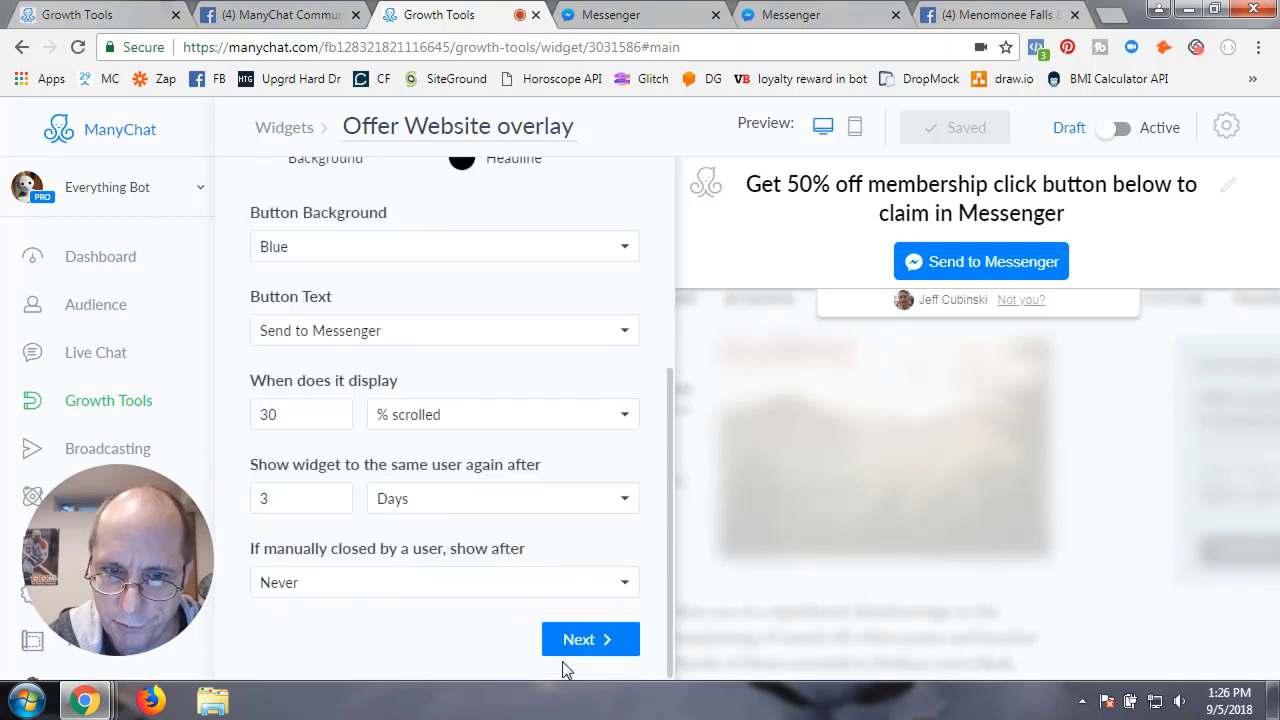
pyautogui.click(588, 650)
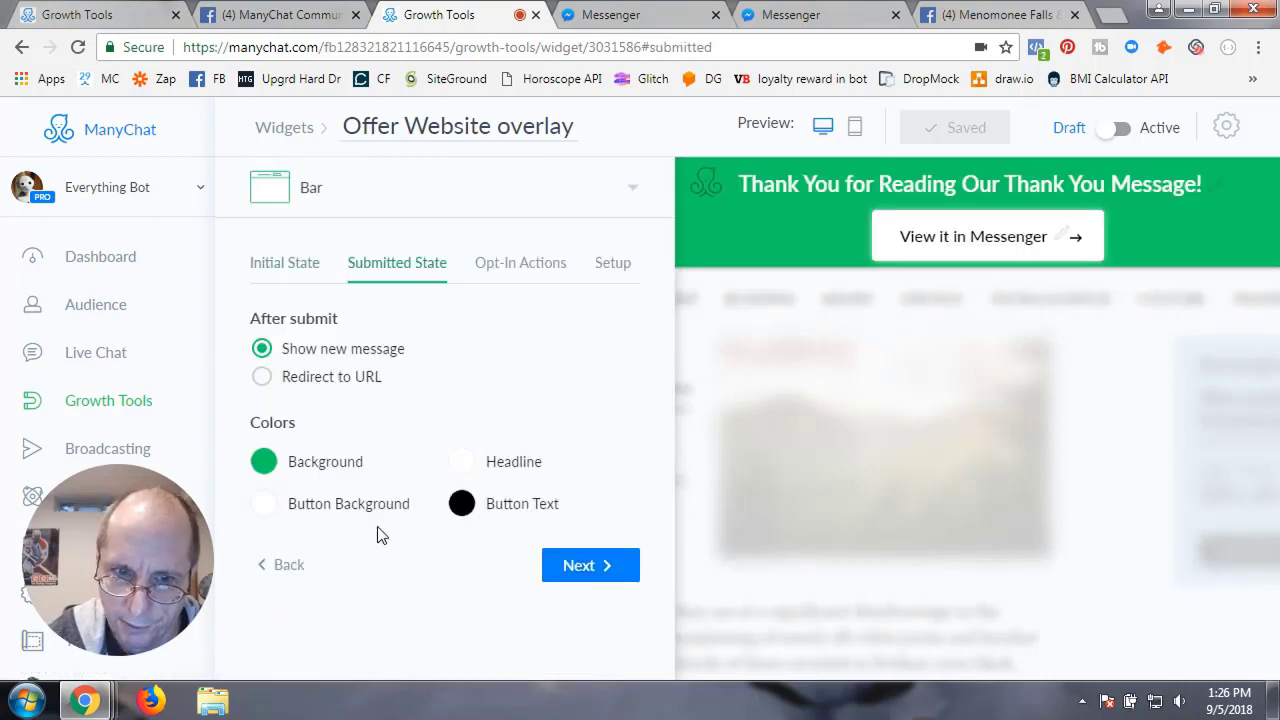
pyautogui.click(585, 568)
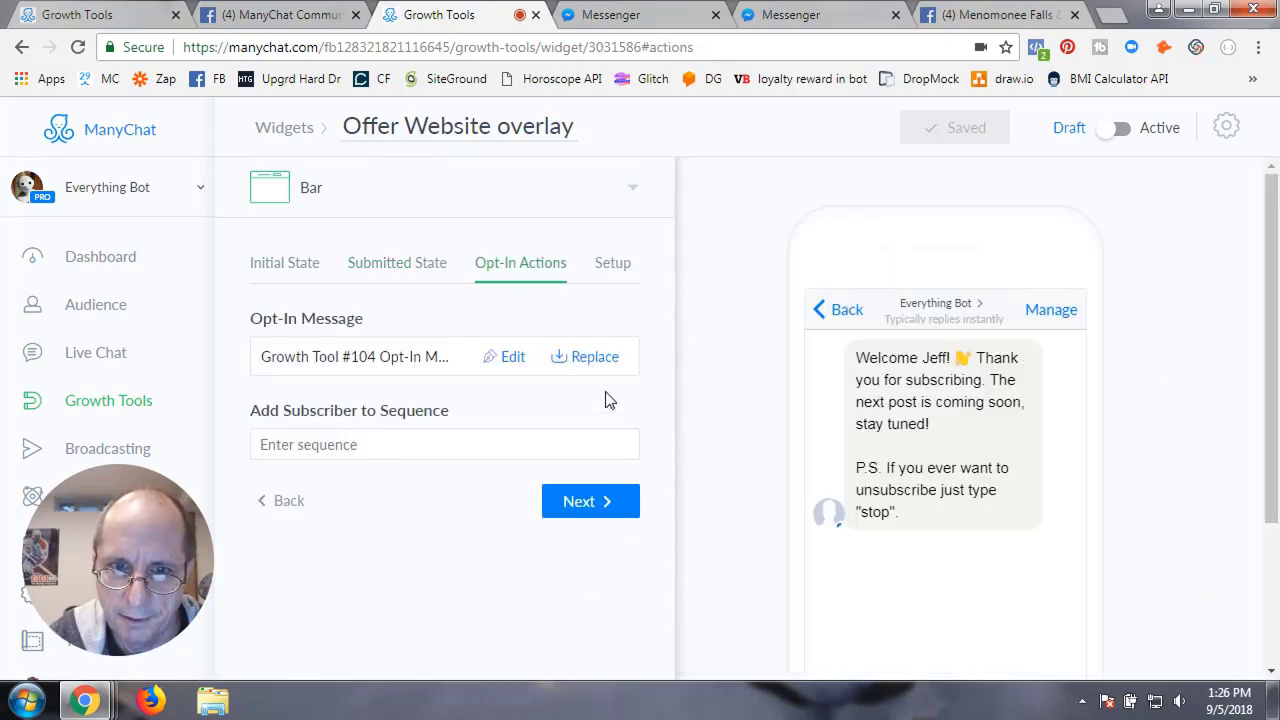
pyautogui.click(586, 357)
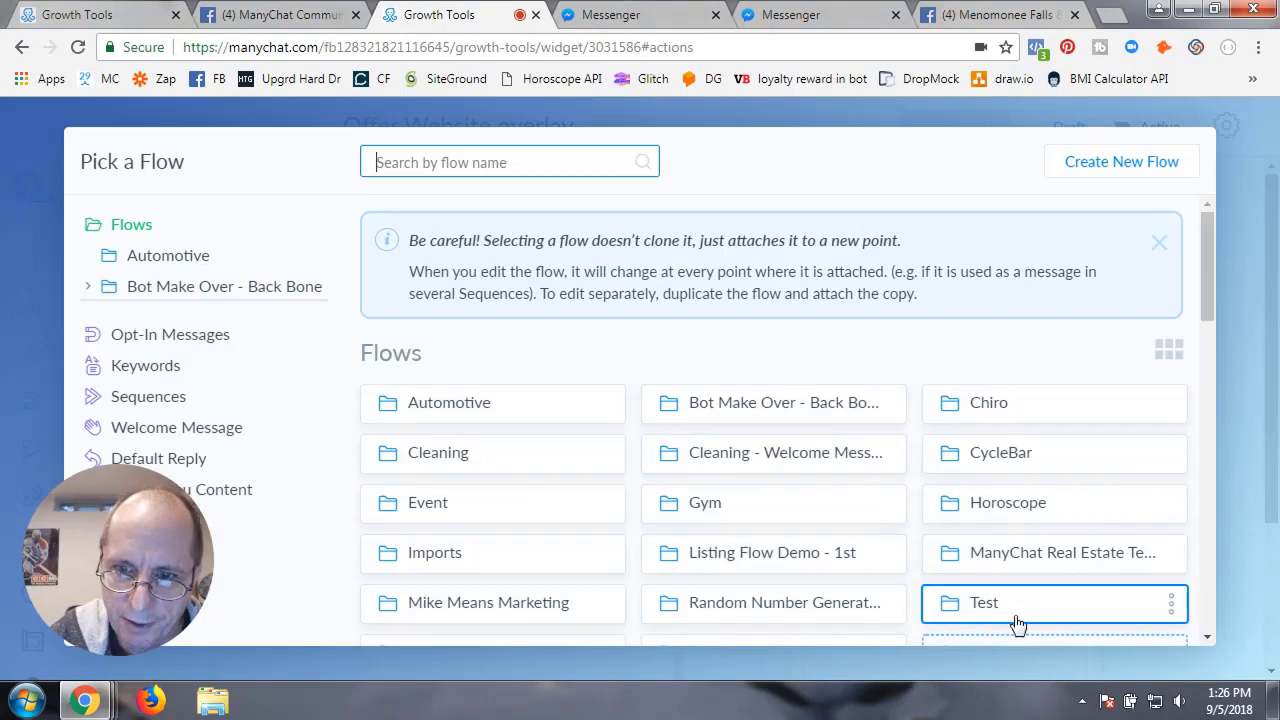
pyautogui.click(1034, 606)
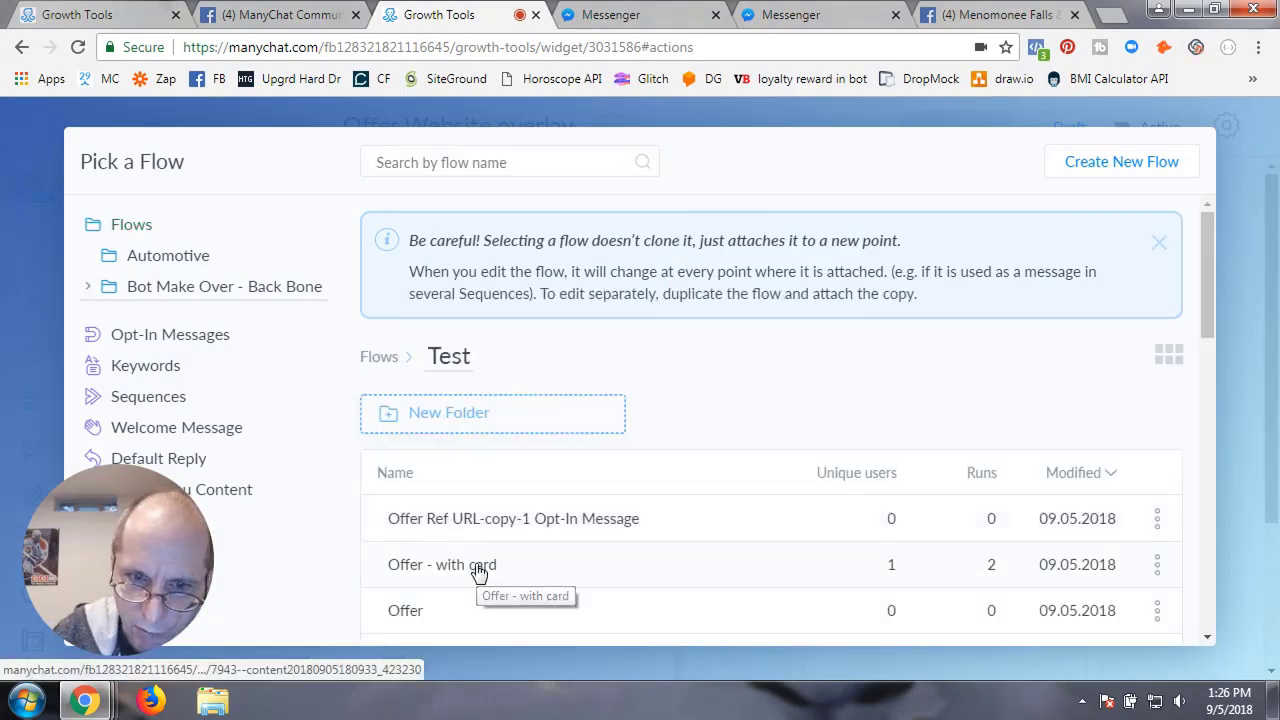
pyautogui.click(493, 568)
pyautogui.click(1075, 628)
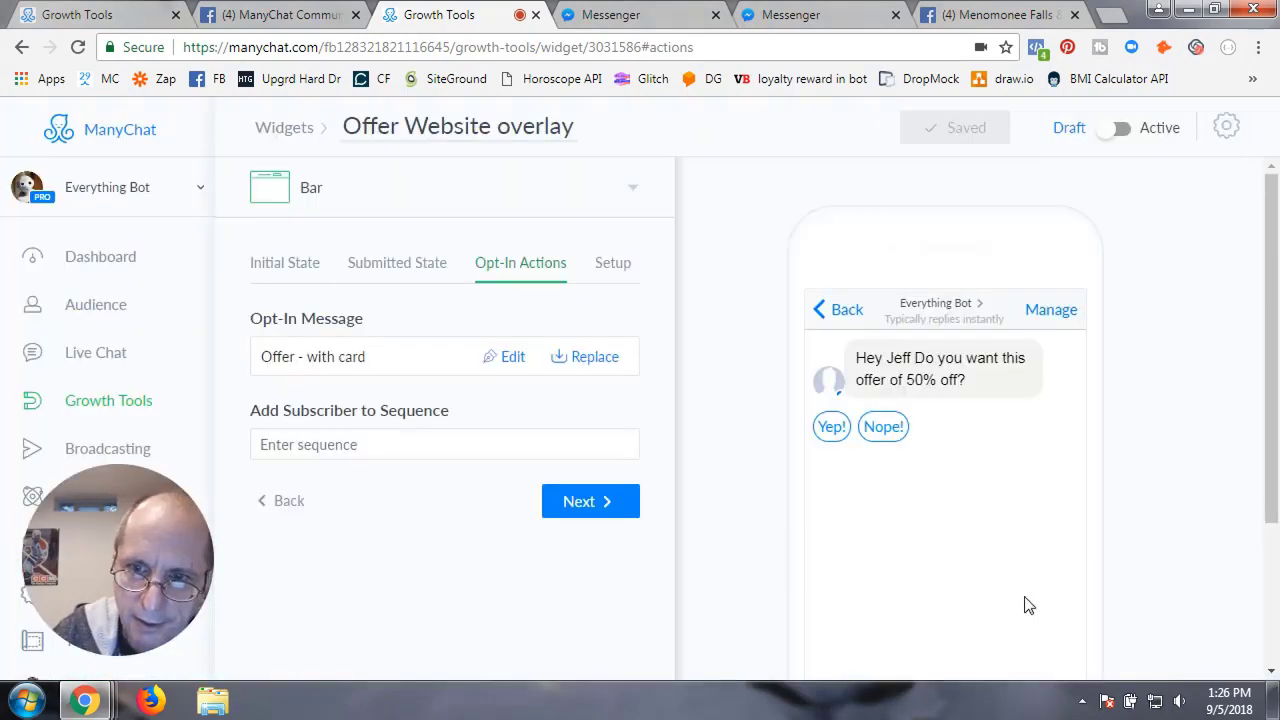
# Review the widget's setup and page visibility settings, and recheck the initial-state display rules
pyautogui.click(590, 502)
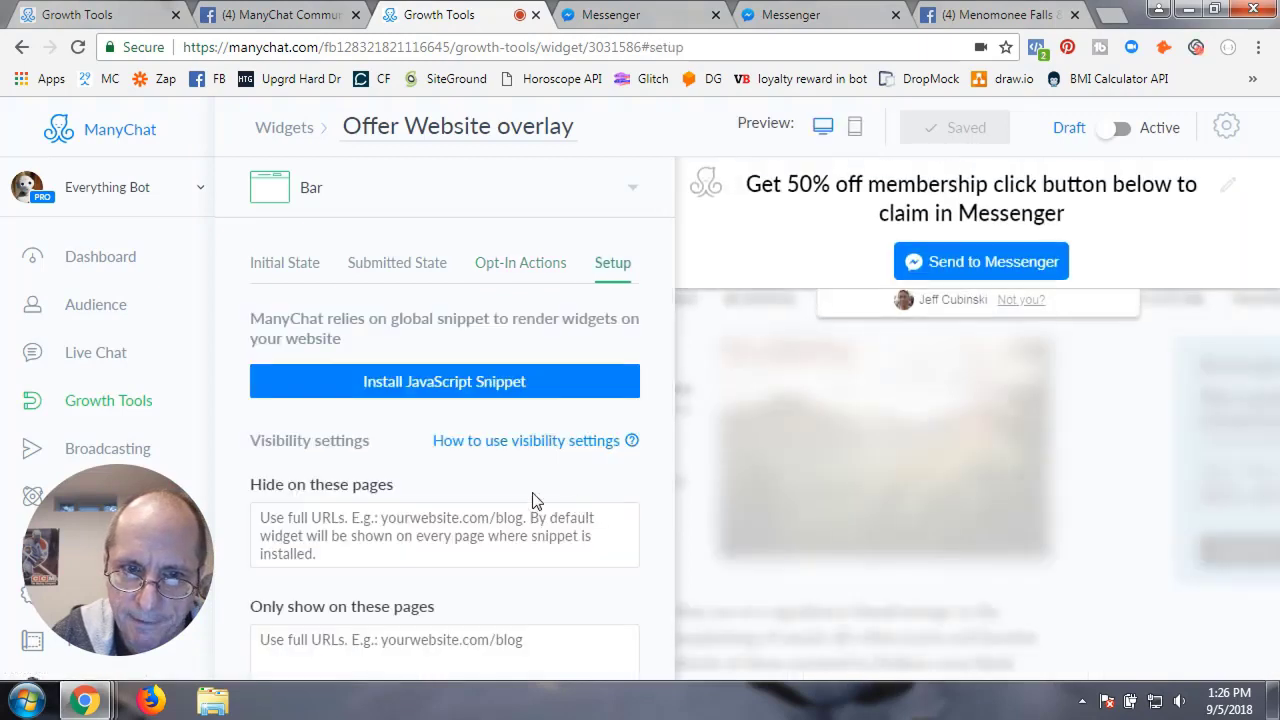
pyautogui.scroll(-2, 450, 470)
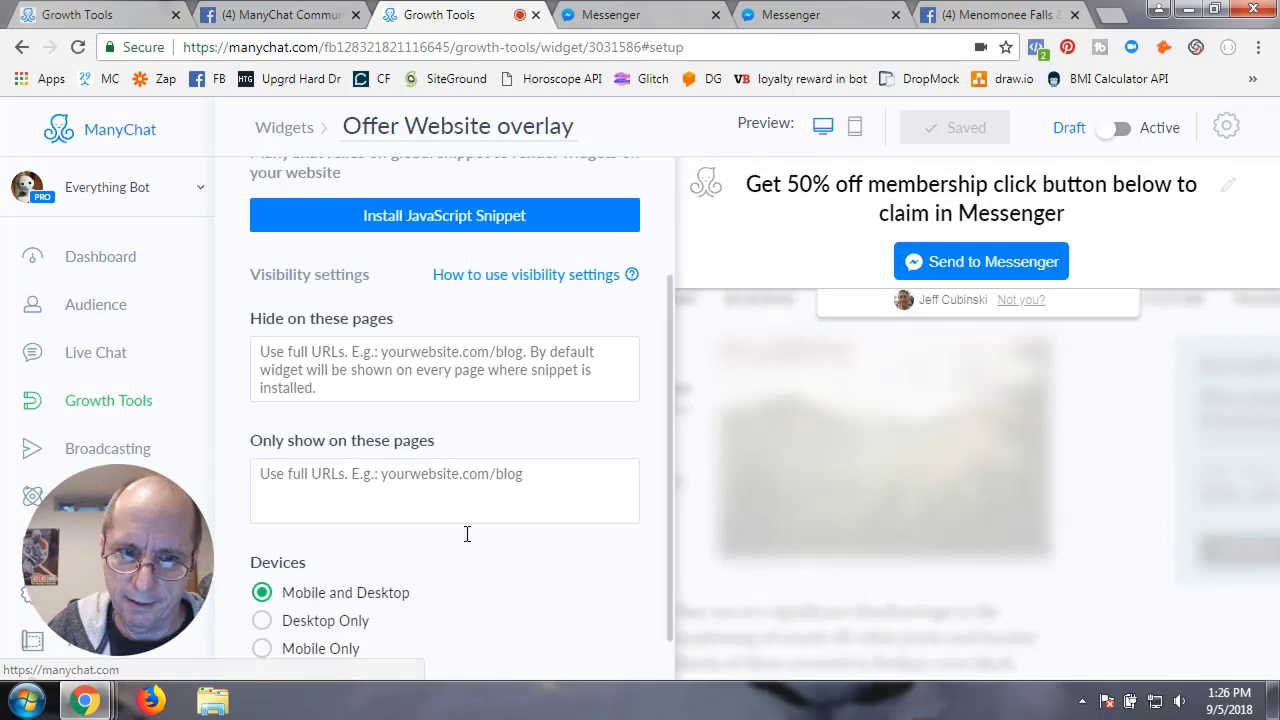
pyautogui.scroll(2, 366, 590)
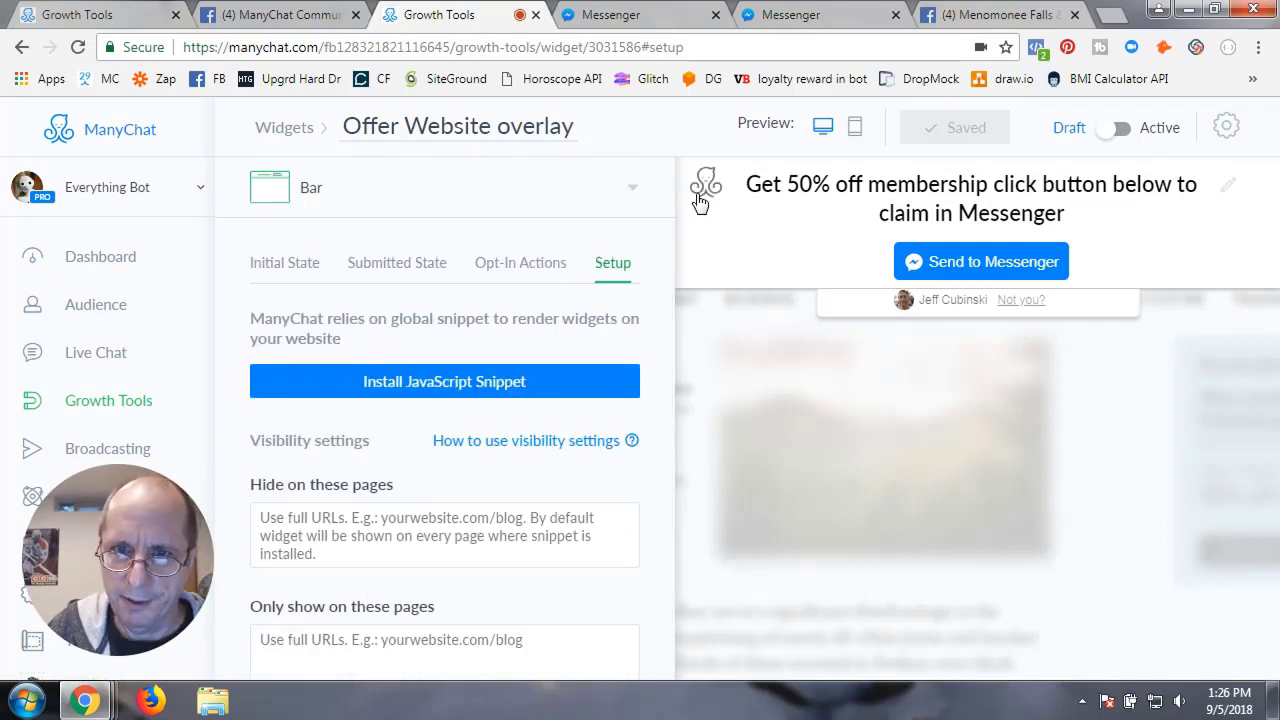
pyautogui.click(266, 264)
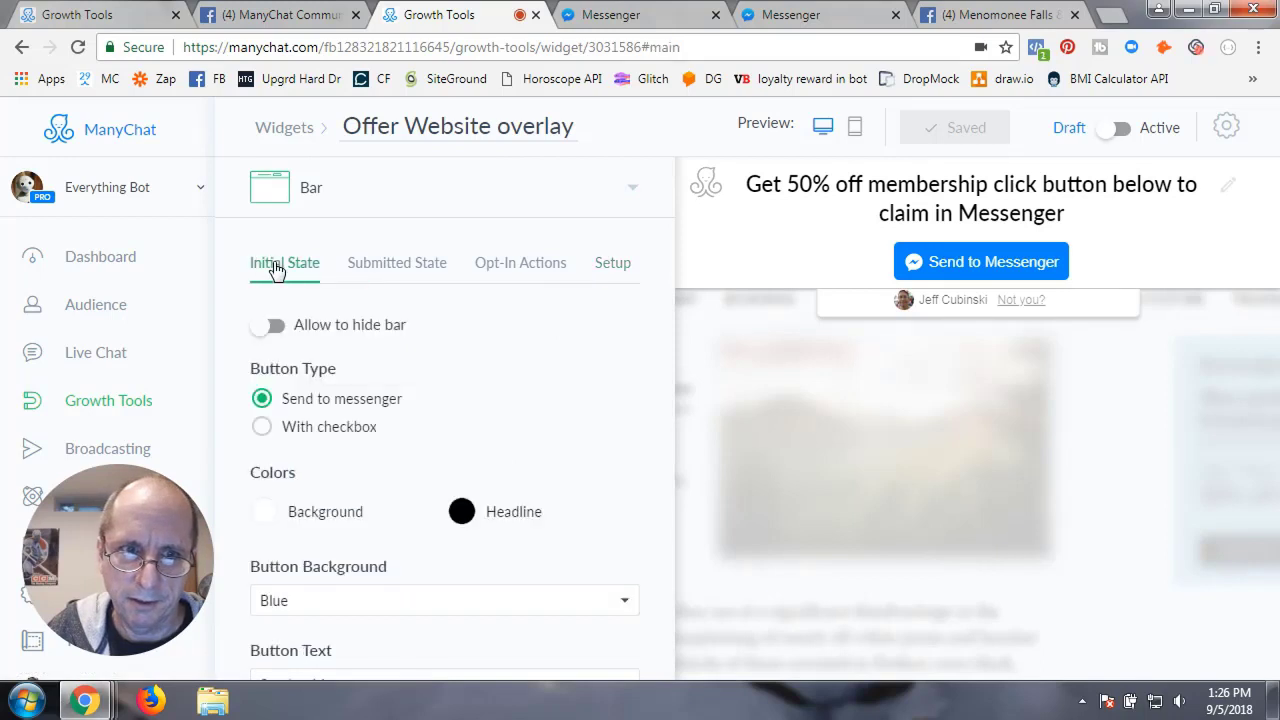
pyautogui.scroll(-3, 370, 483)
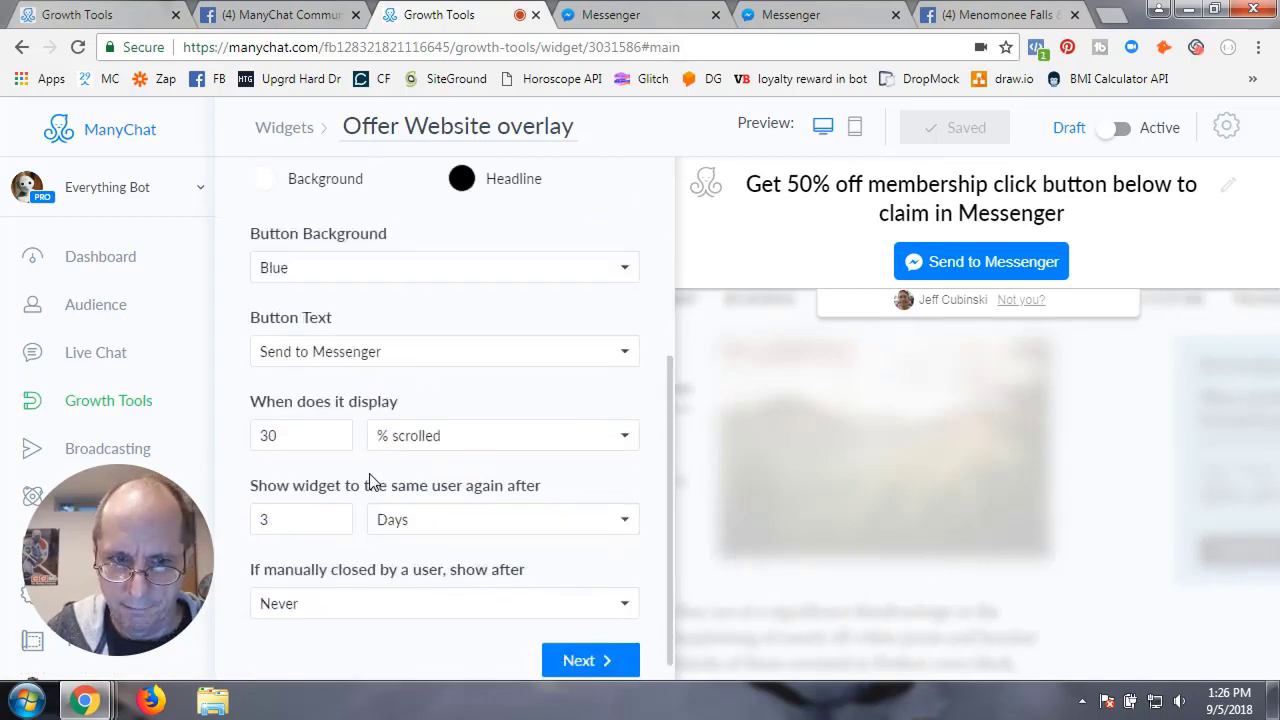
pyautogui.scroll(-1, 370, 483)
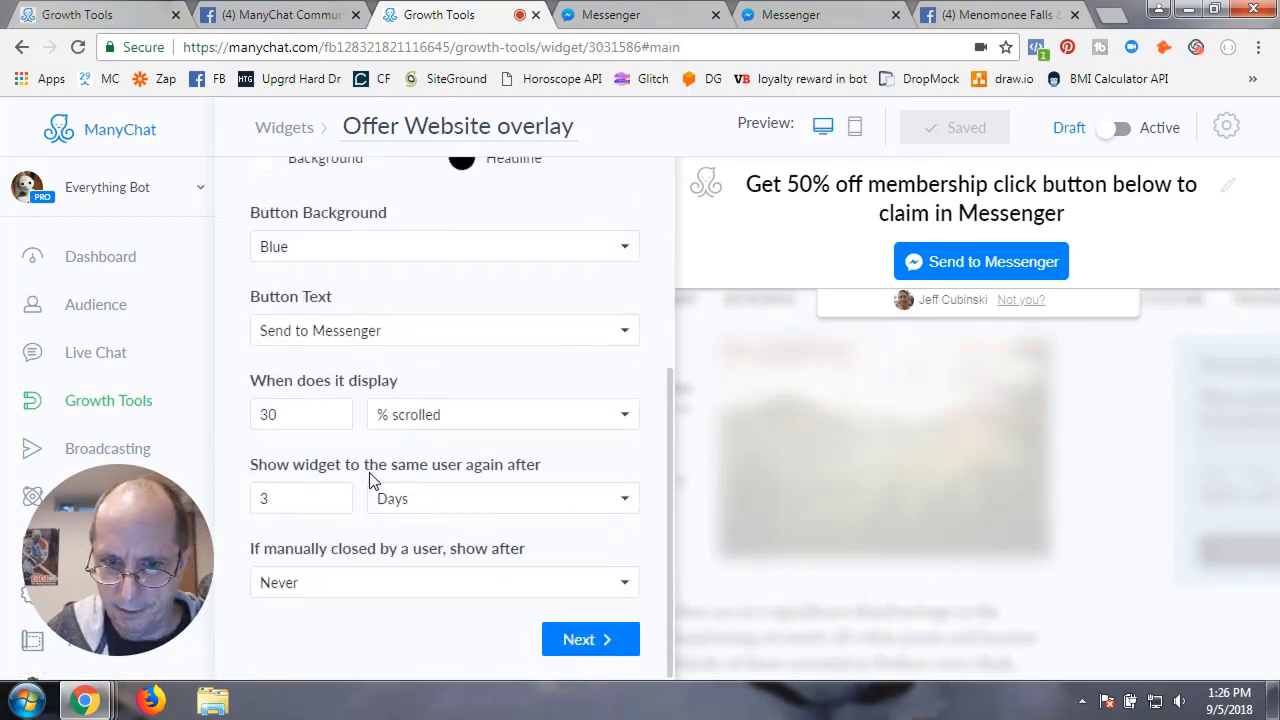
pyautogui.click(578, 640)
pyautogui.click(581, 566)
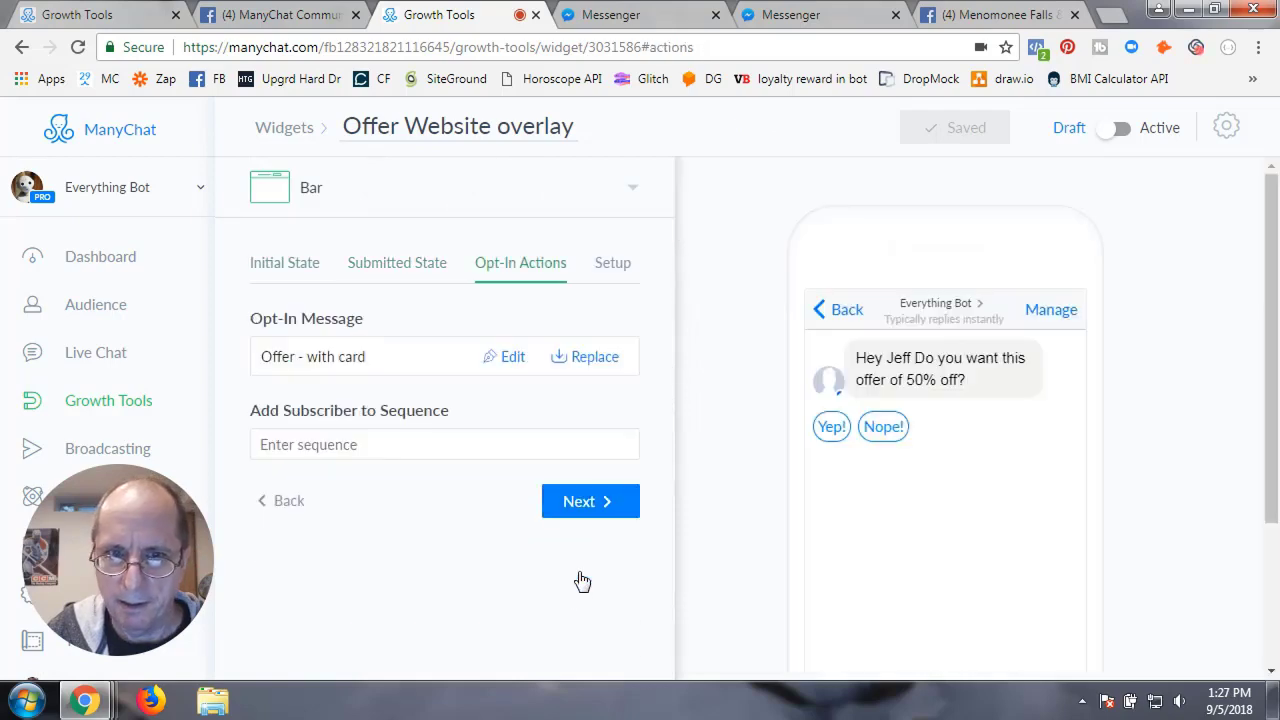
pyautogui.click(578, 501)
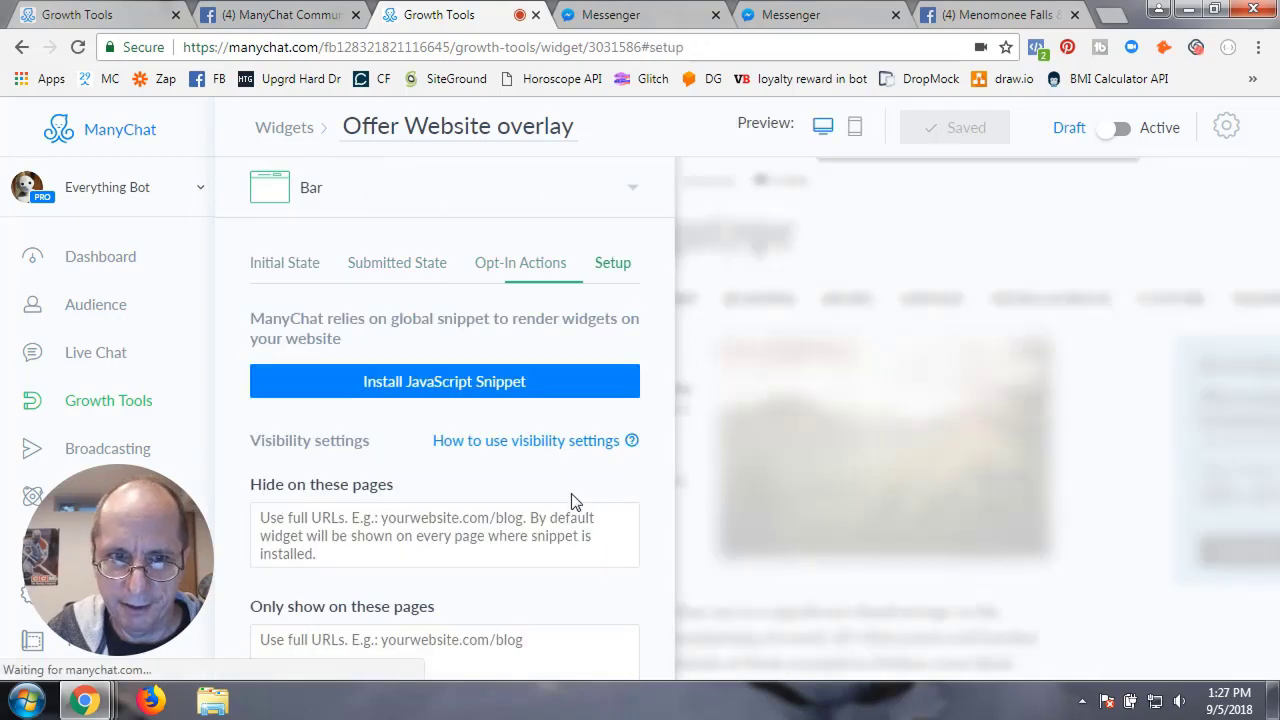
pyautogui.scroll(-2, 456, 507)
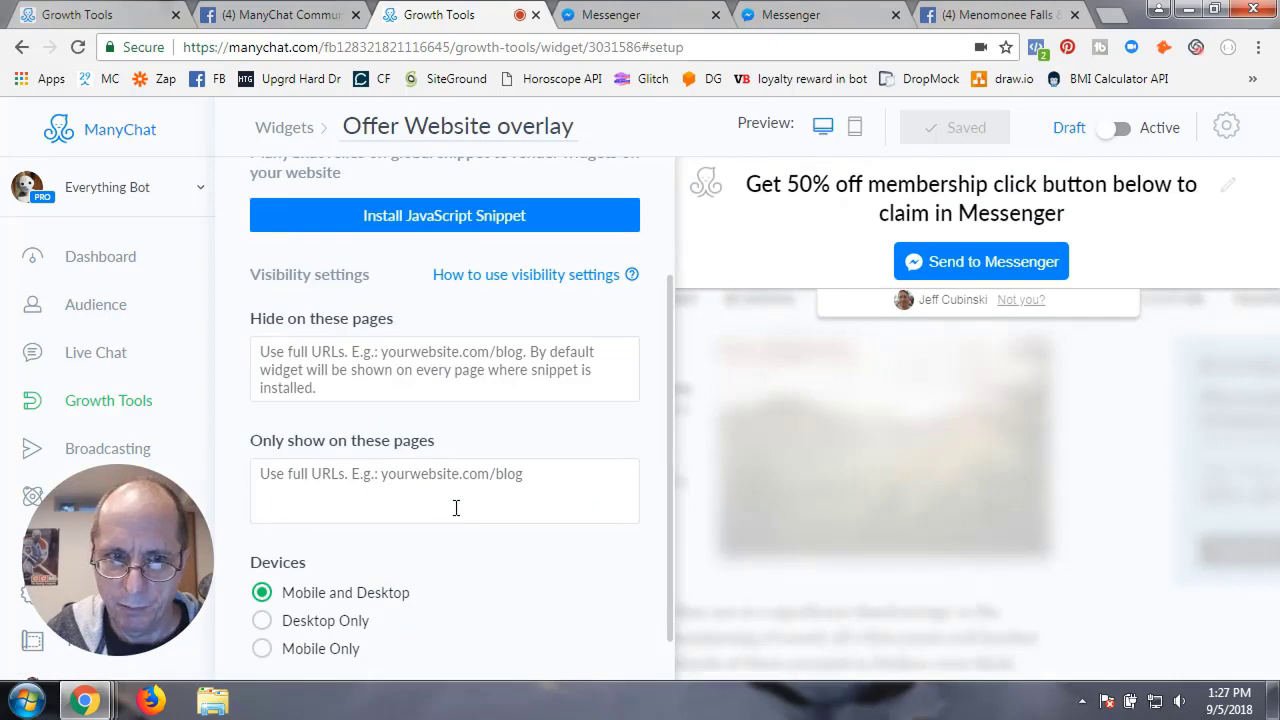
pyautogui.scroll(-1, 456, 507)
pyautogui.scroll(3, 456, 507)
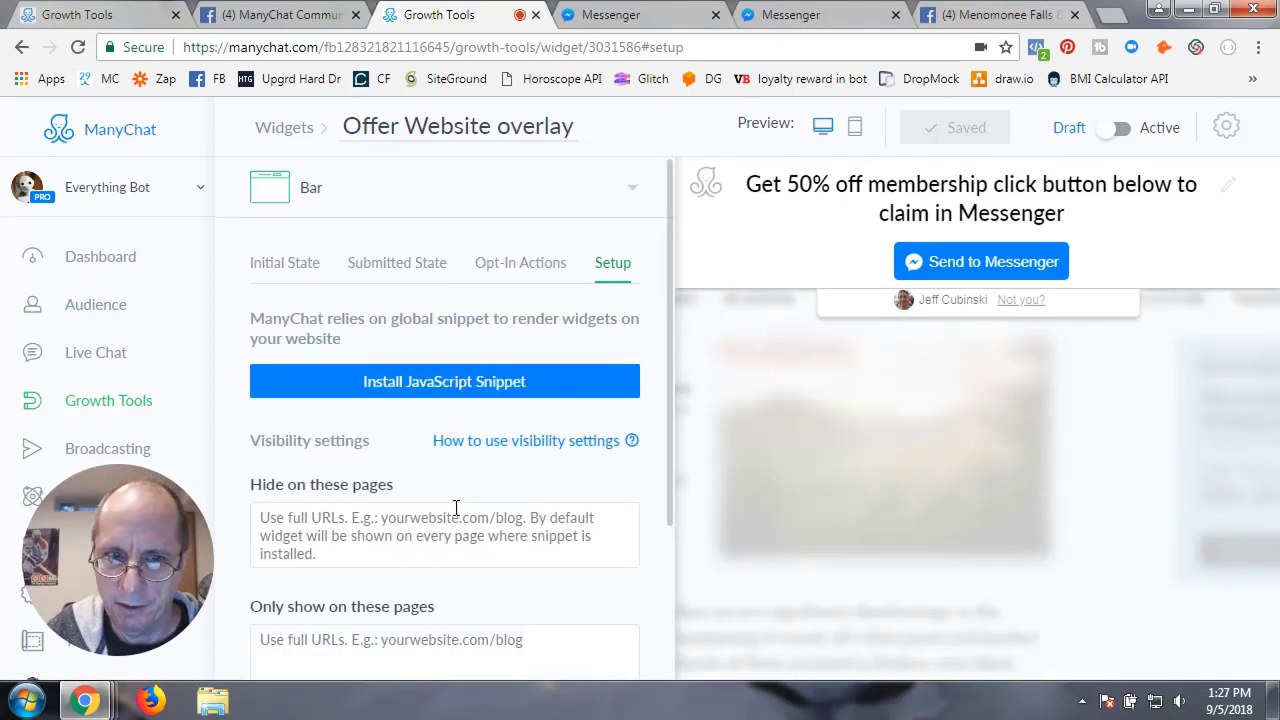
pyautogui.click(437, 386)
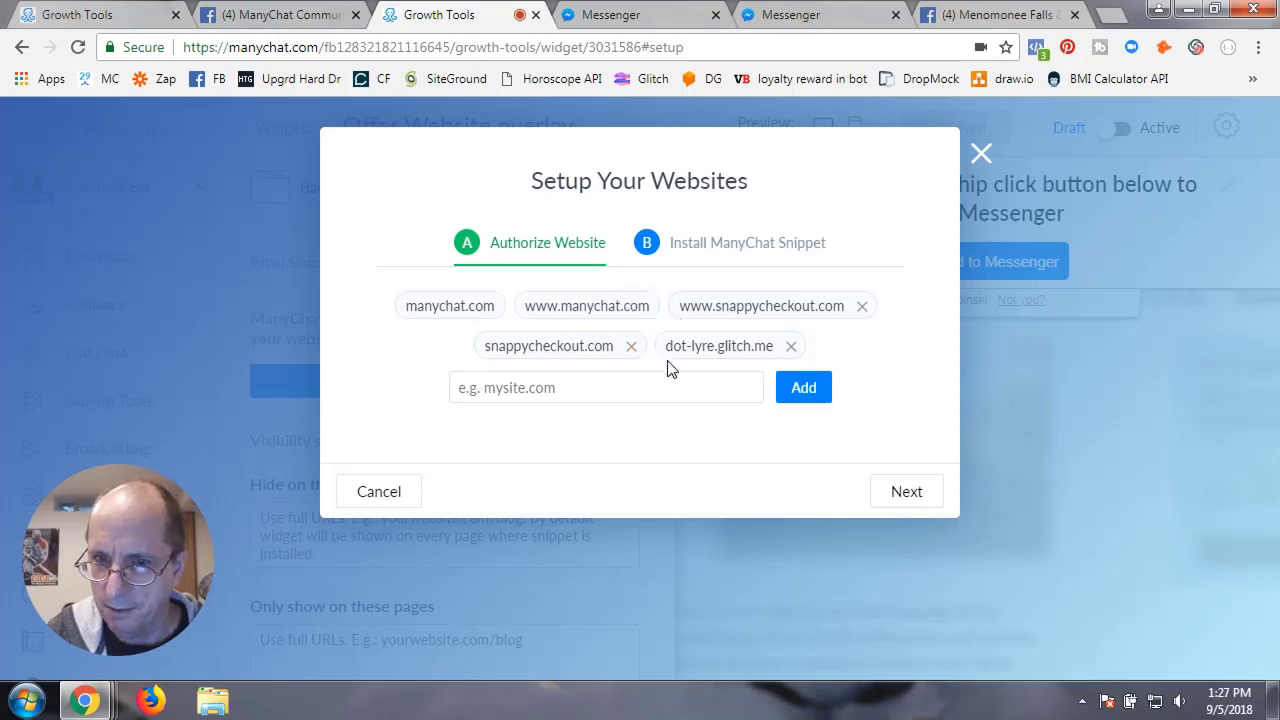
pyautogui.click(530, 392)
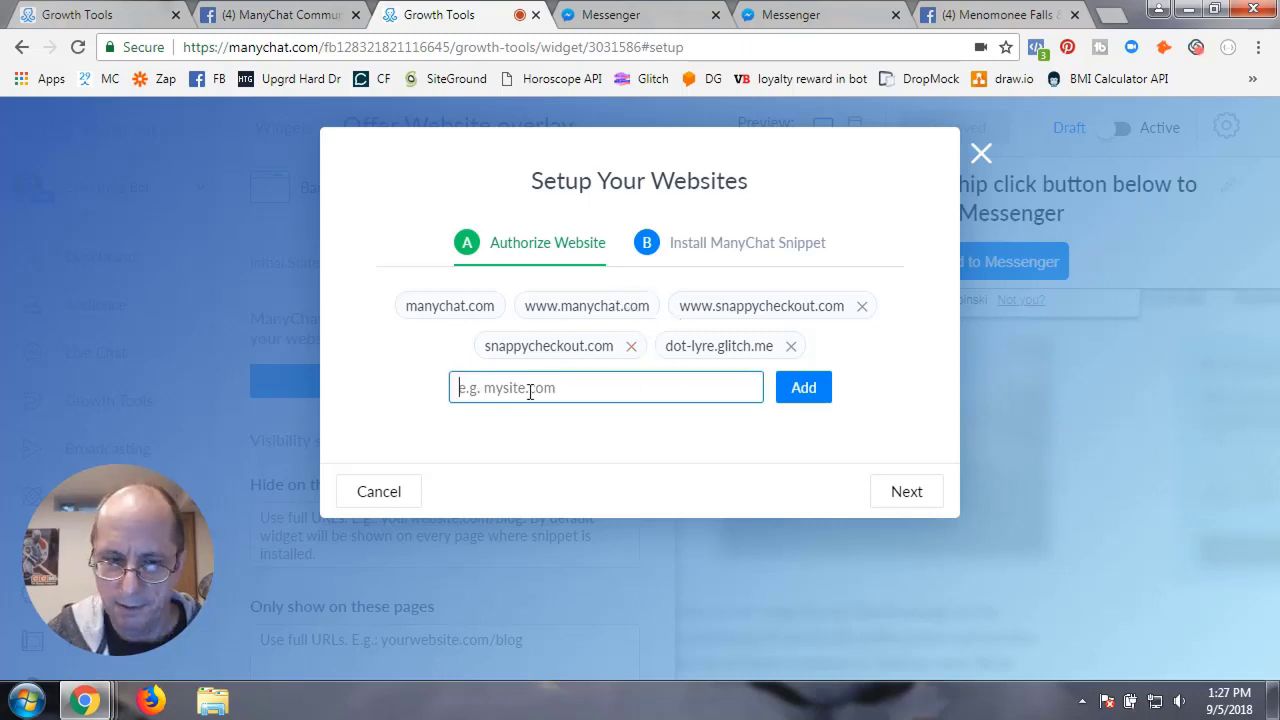
pyautogui.write('www.c')
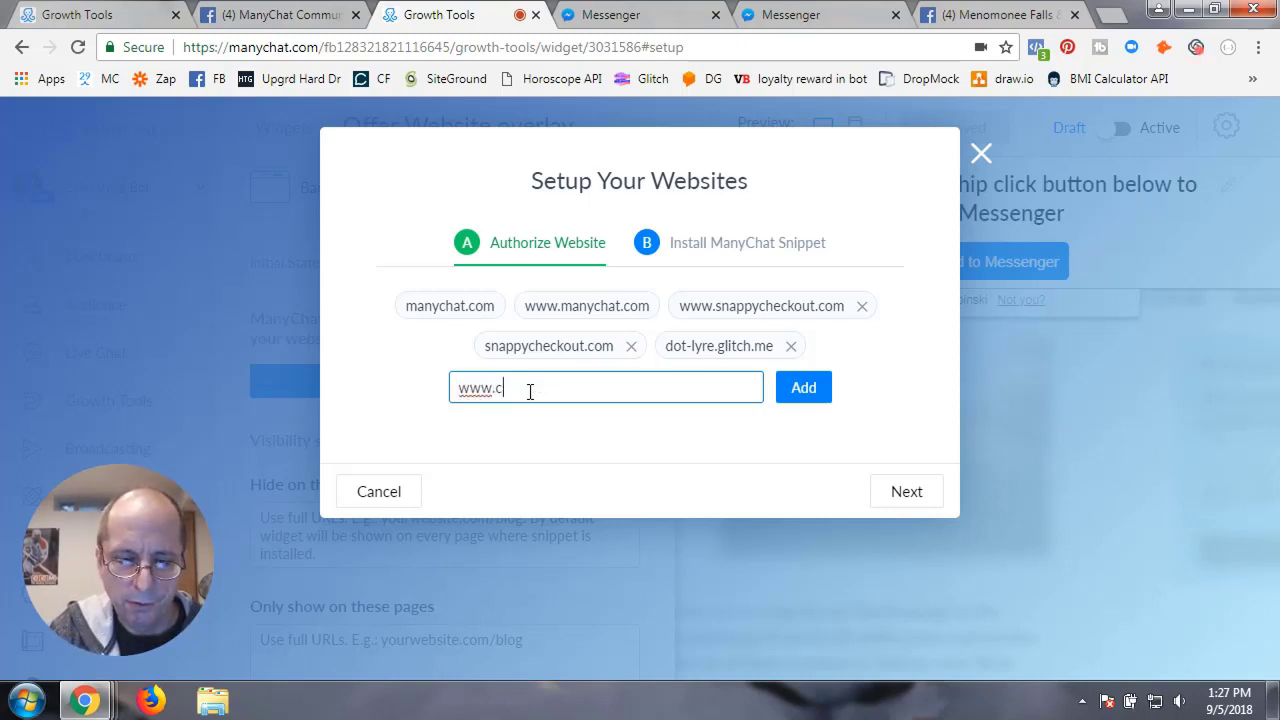
pyautogui.write('ubmediavox.com')
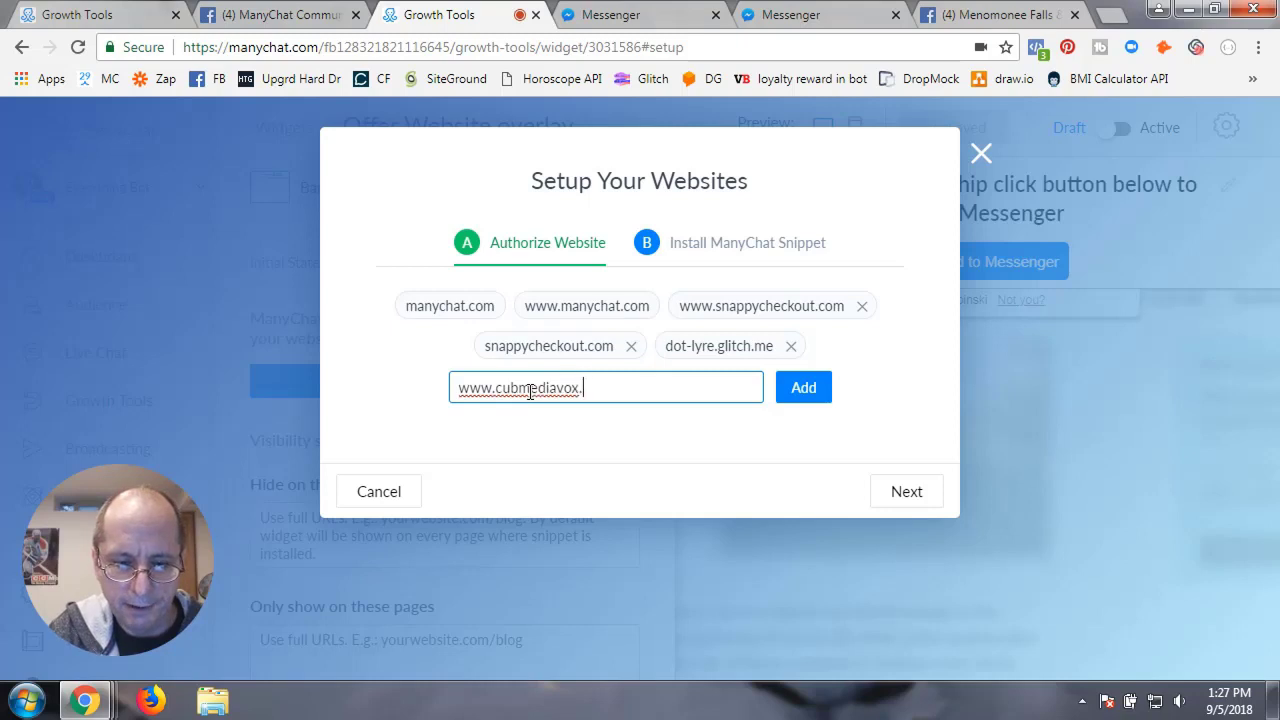
pyautogui.click(798, 398)
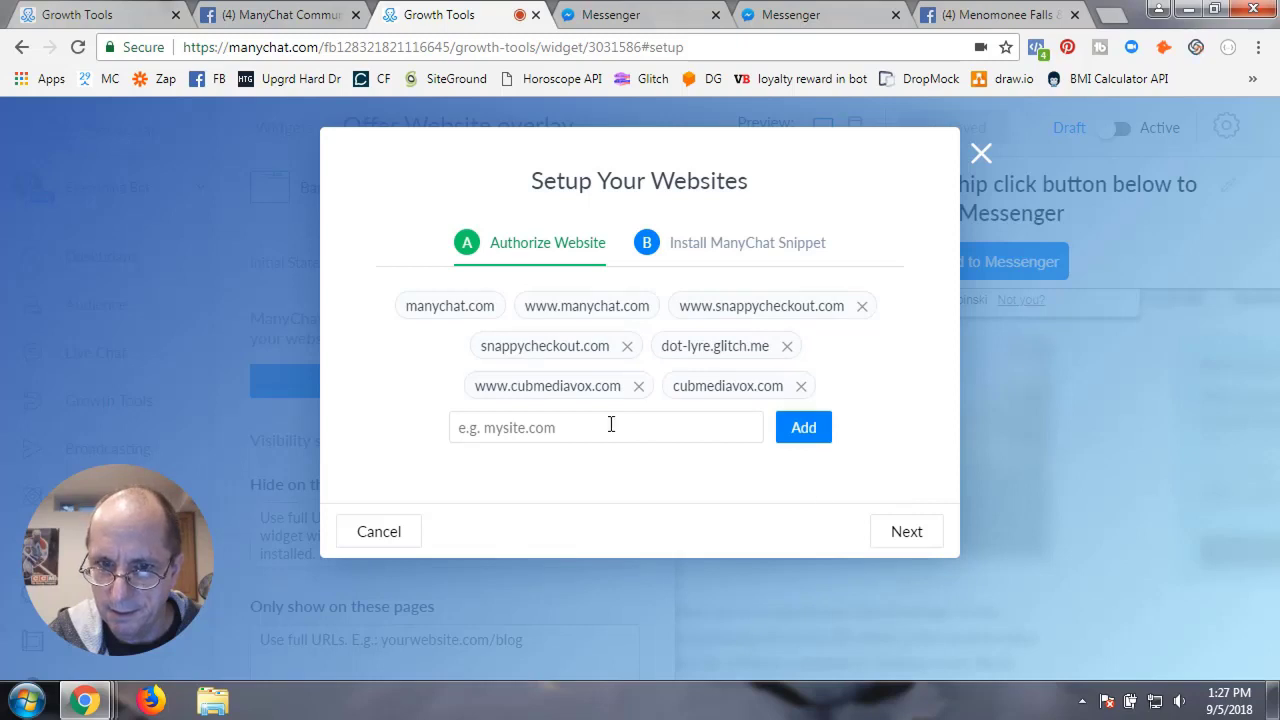
# Proceed to the ManyChat snippet, copy its code to the clipboard and finish the website setup
pyautogui.click(906, 531)
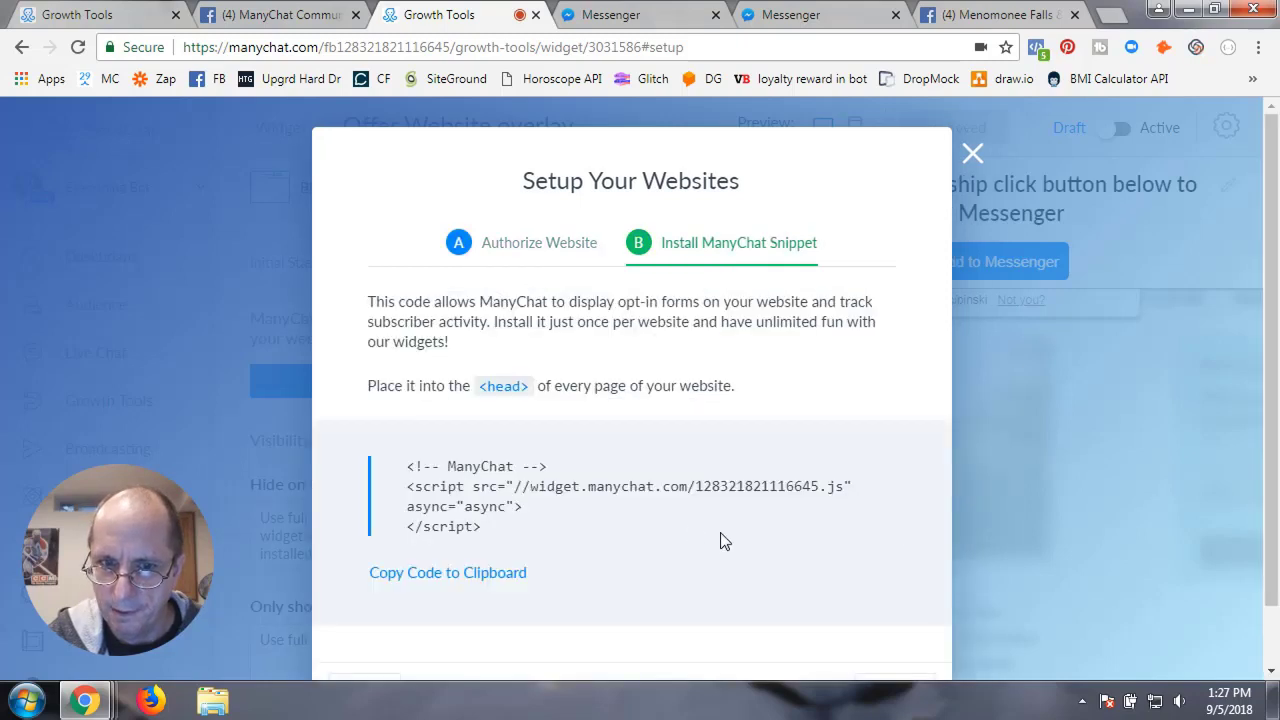
pyautogui.scroll(-1, 504, 465)
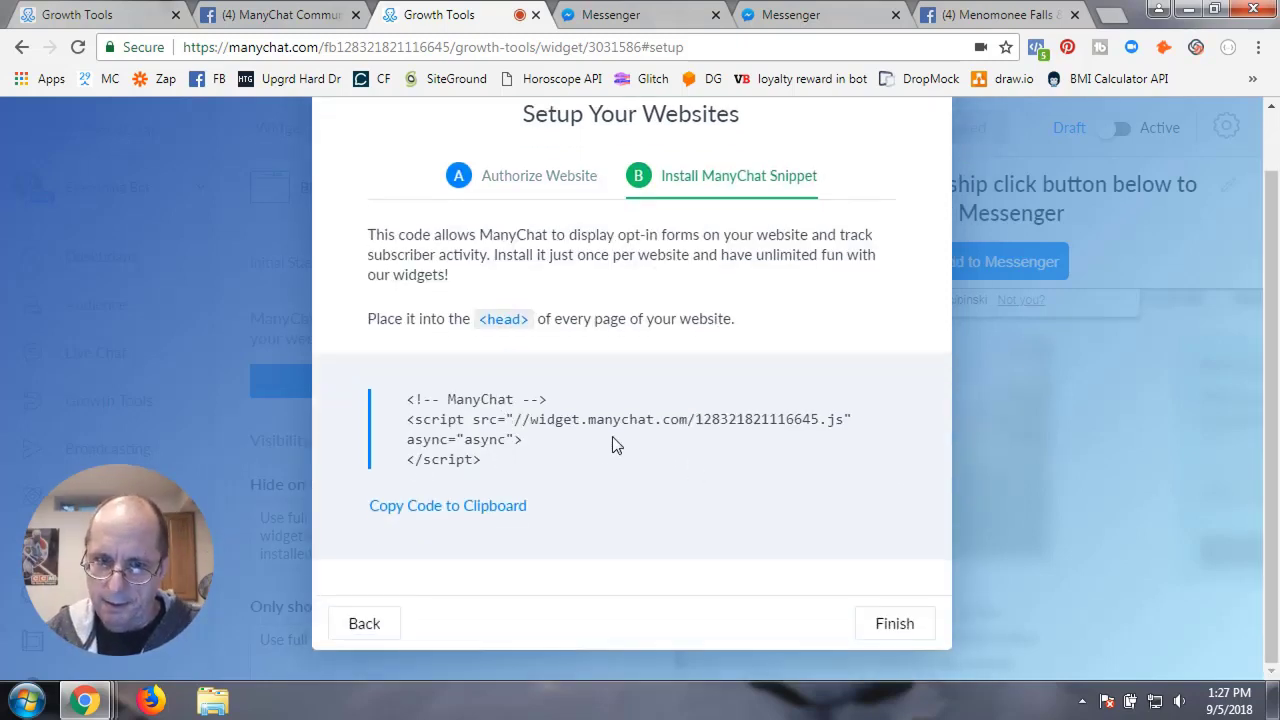
pyautogui.click(446, 502)
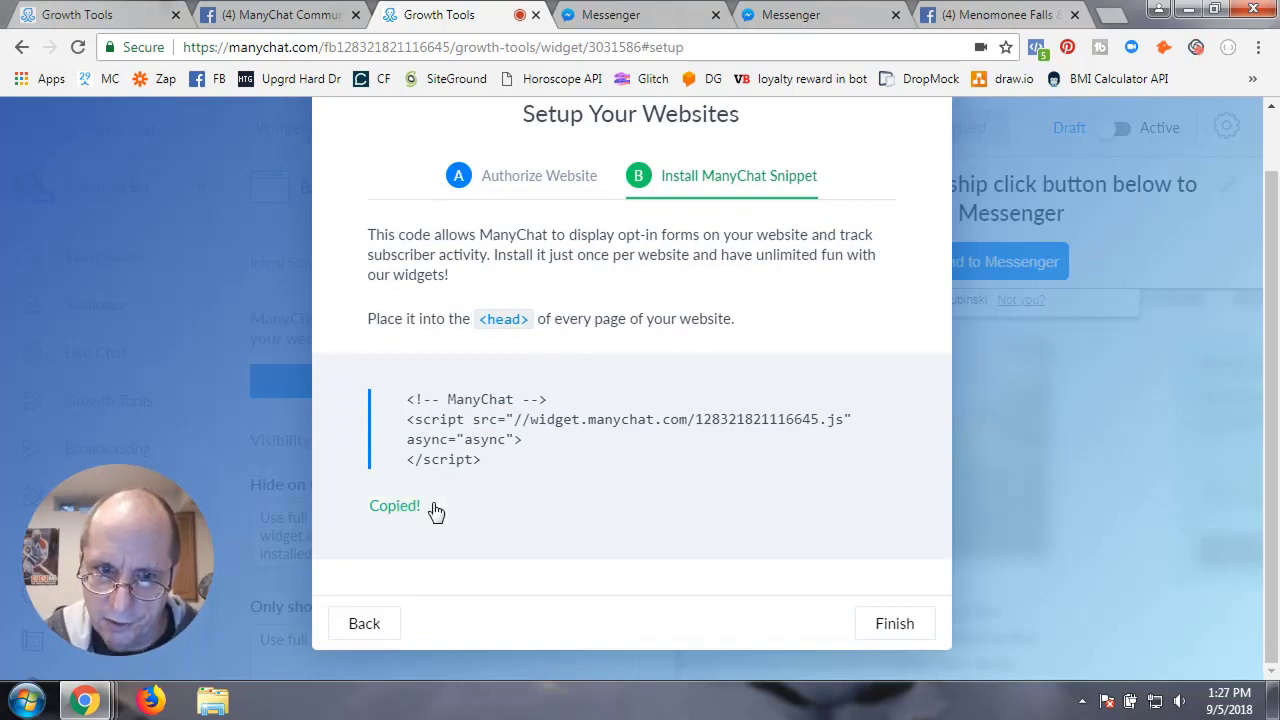
pyautogui.click(888, 628)
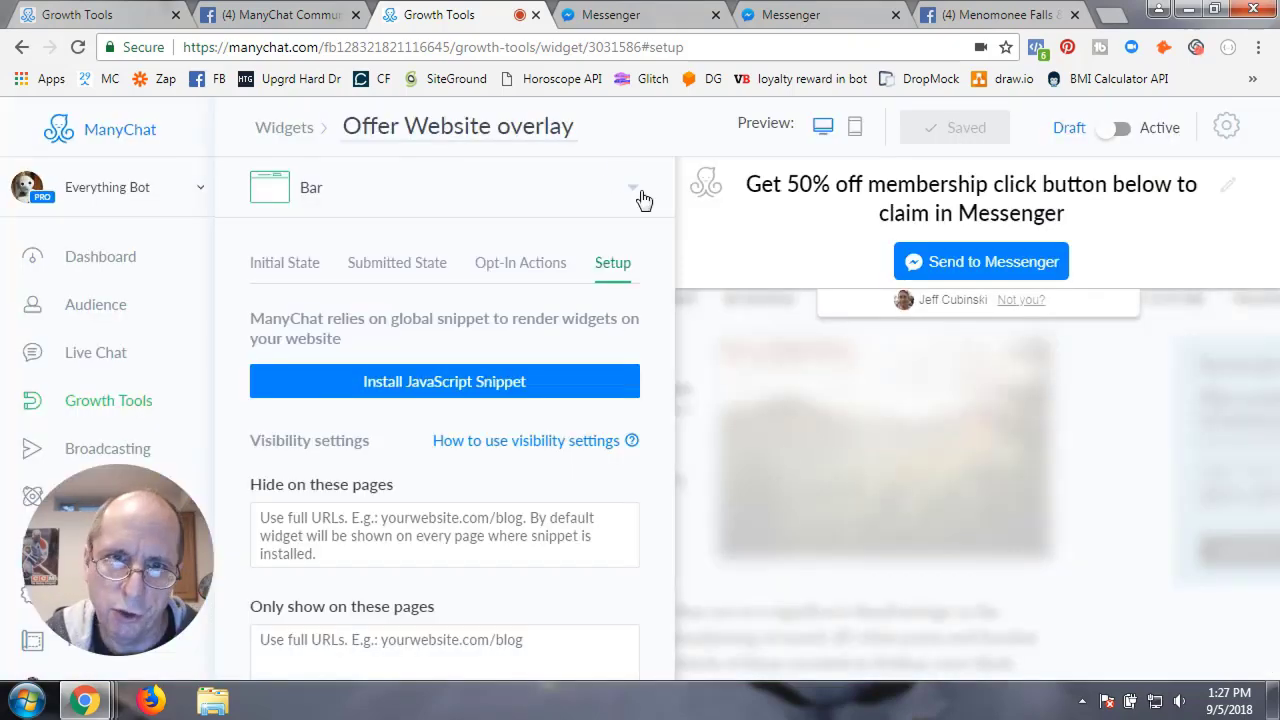